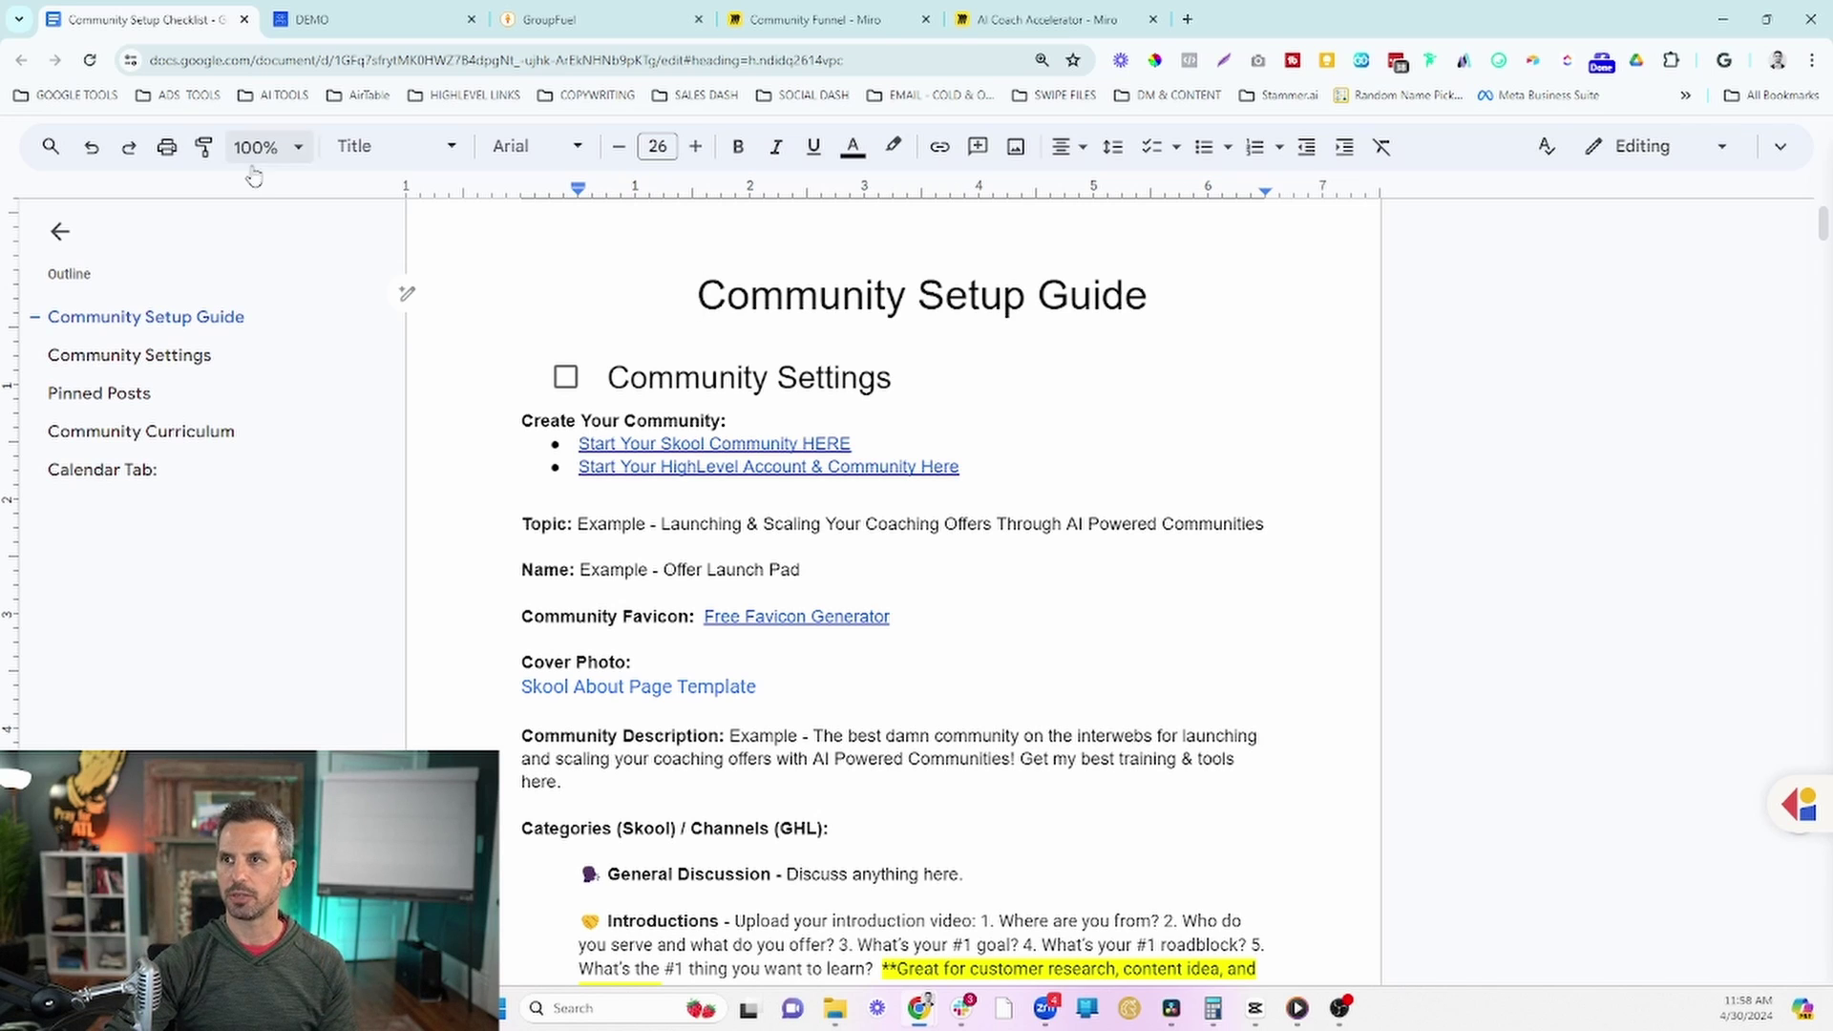
click(387, 29)
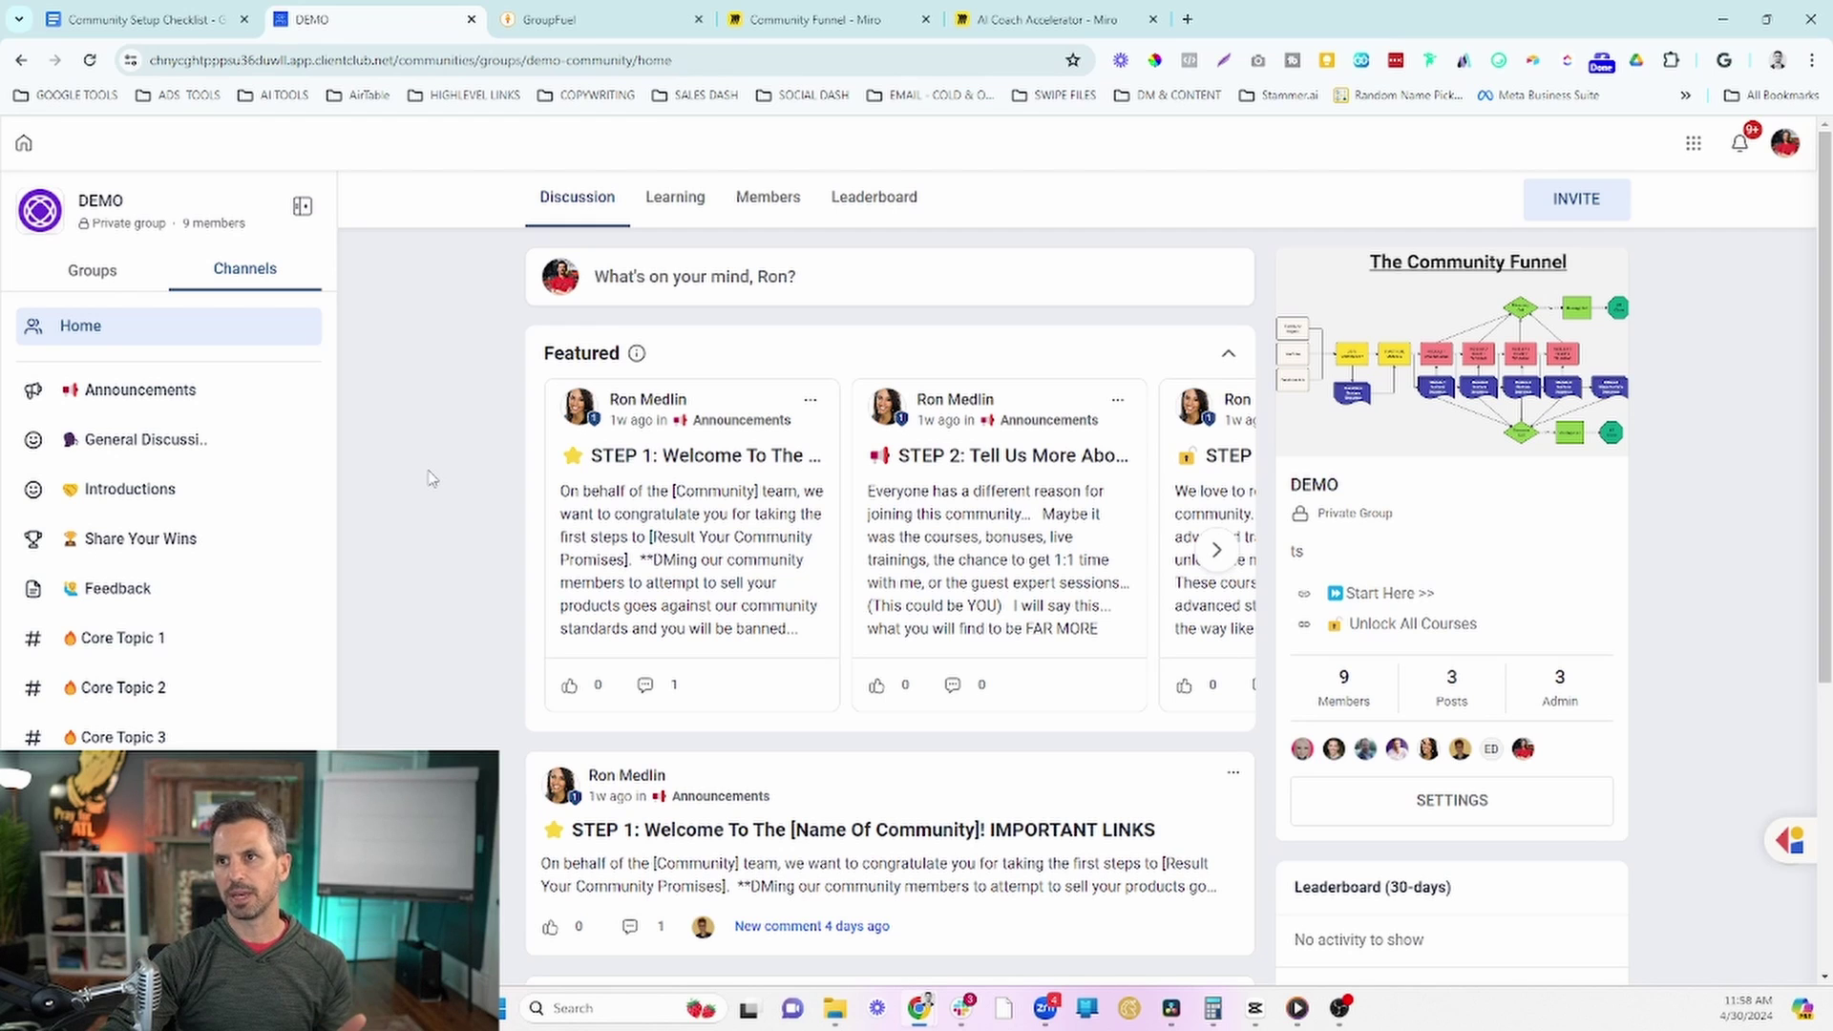
click(177, 23)
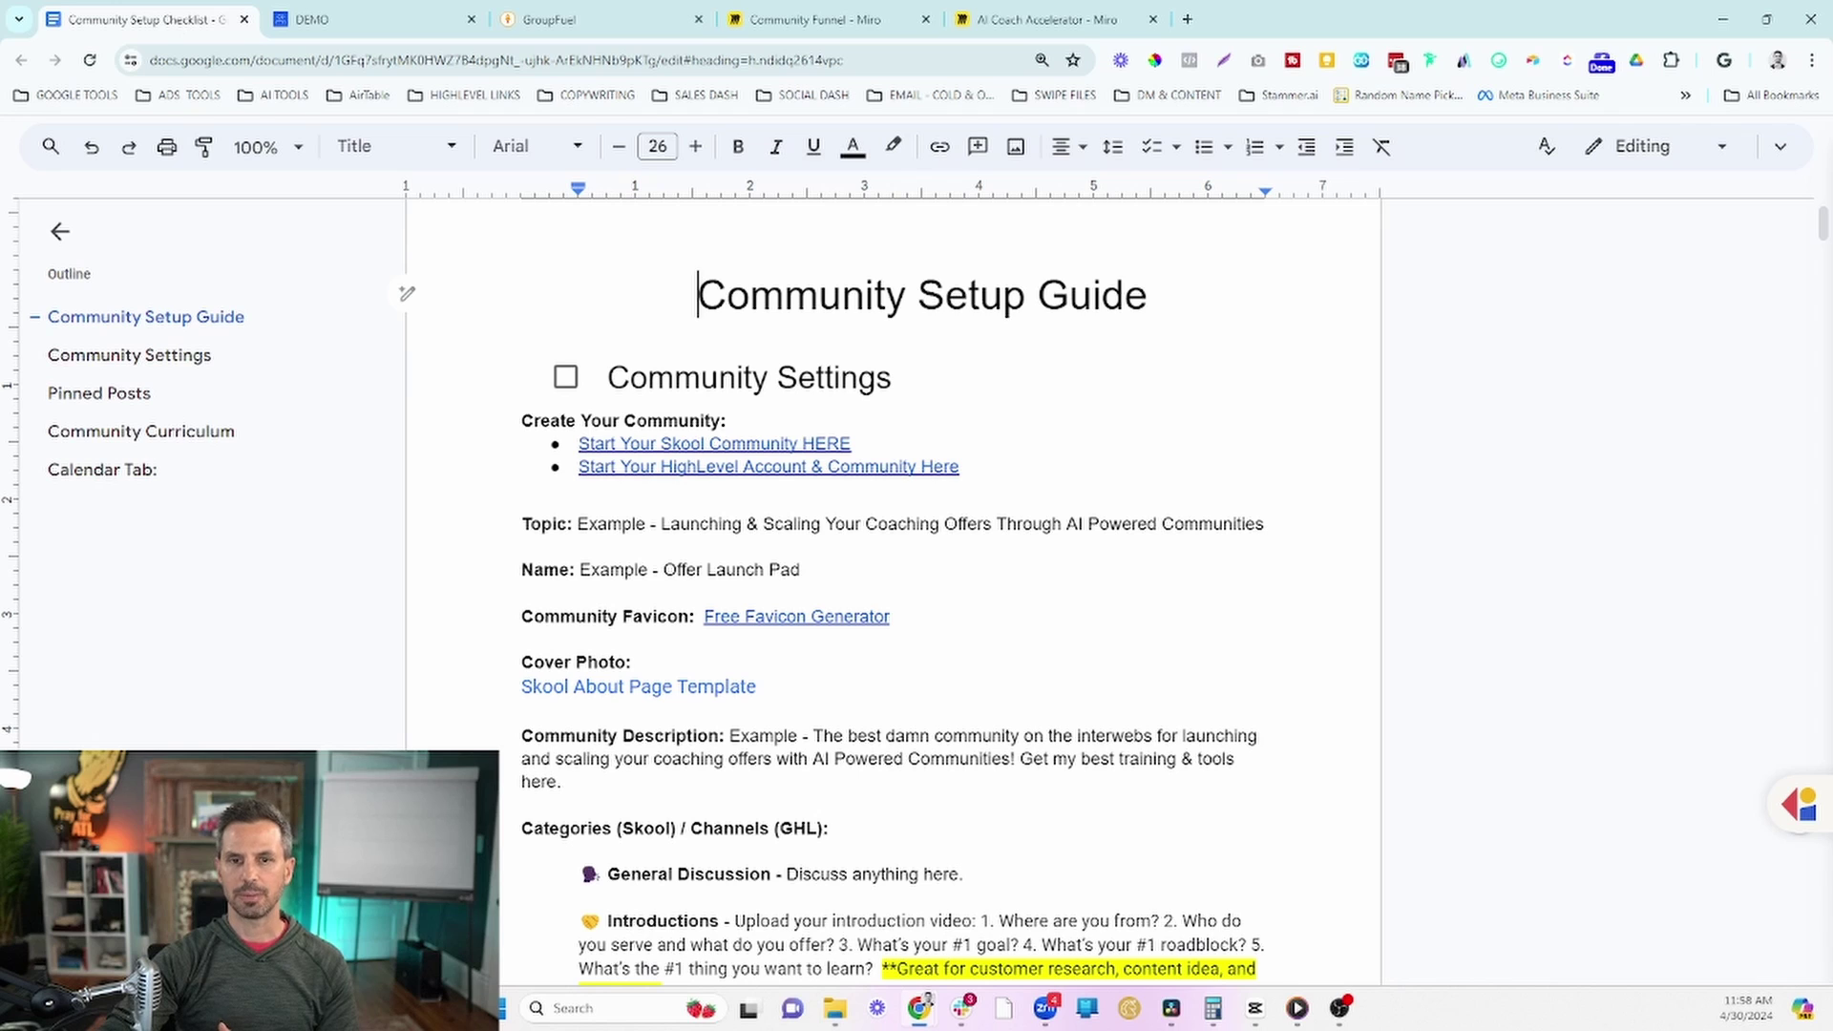
Step: Switch to GroupFuel, show the community groups and start creating a new group
click(563, 19)
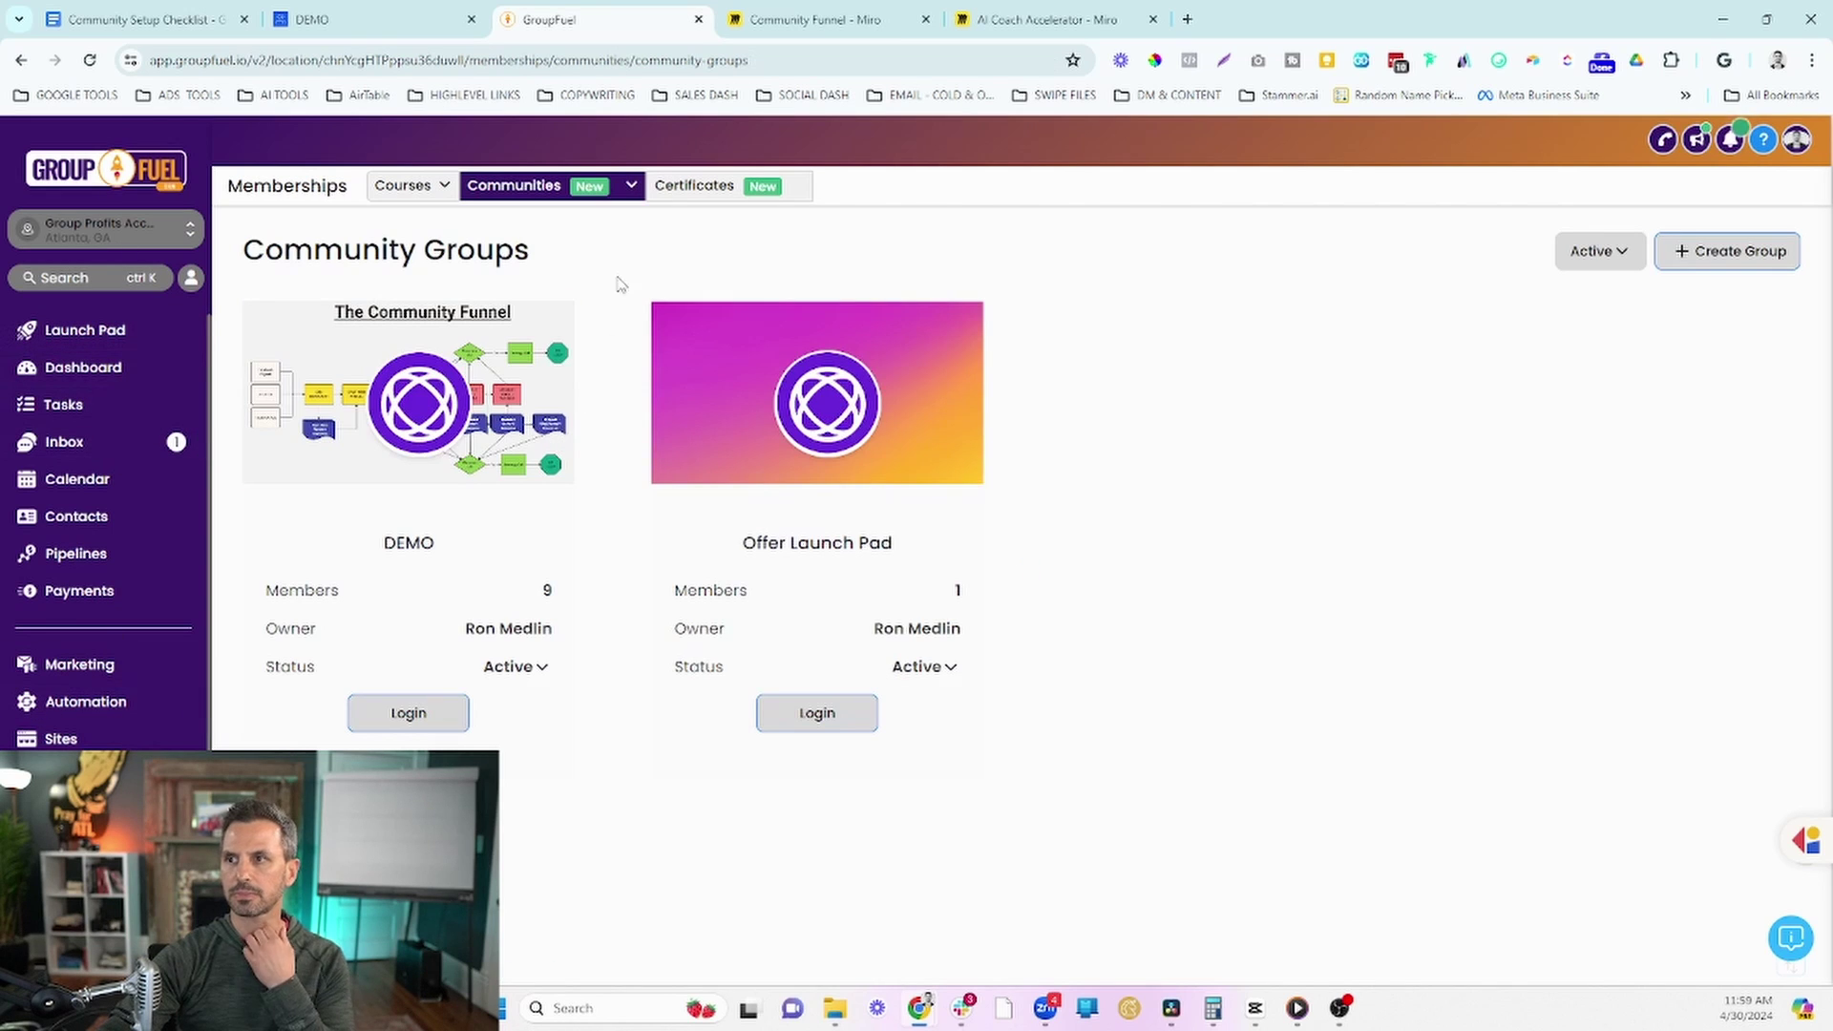
click(630, 189)
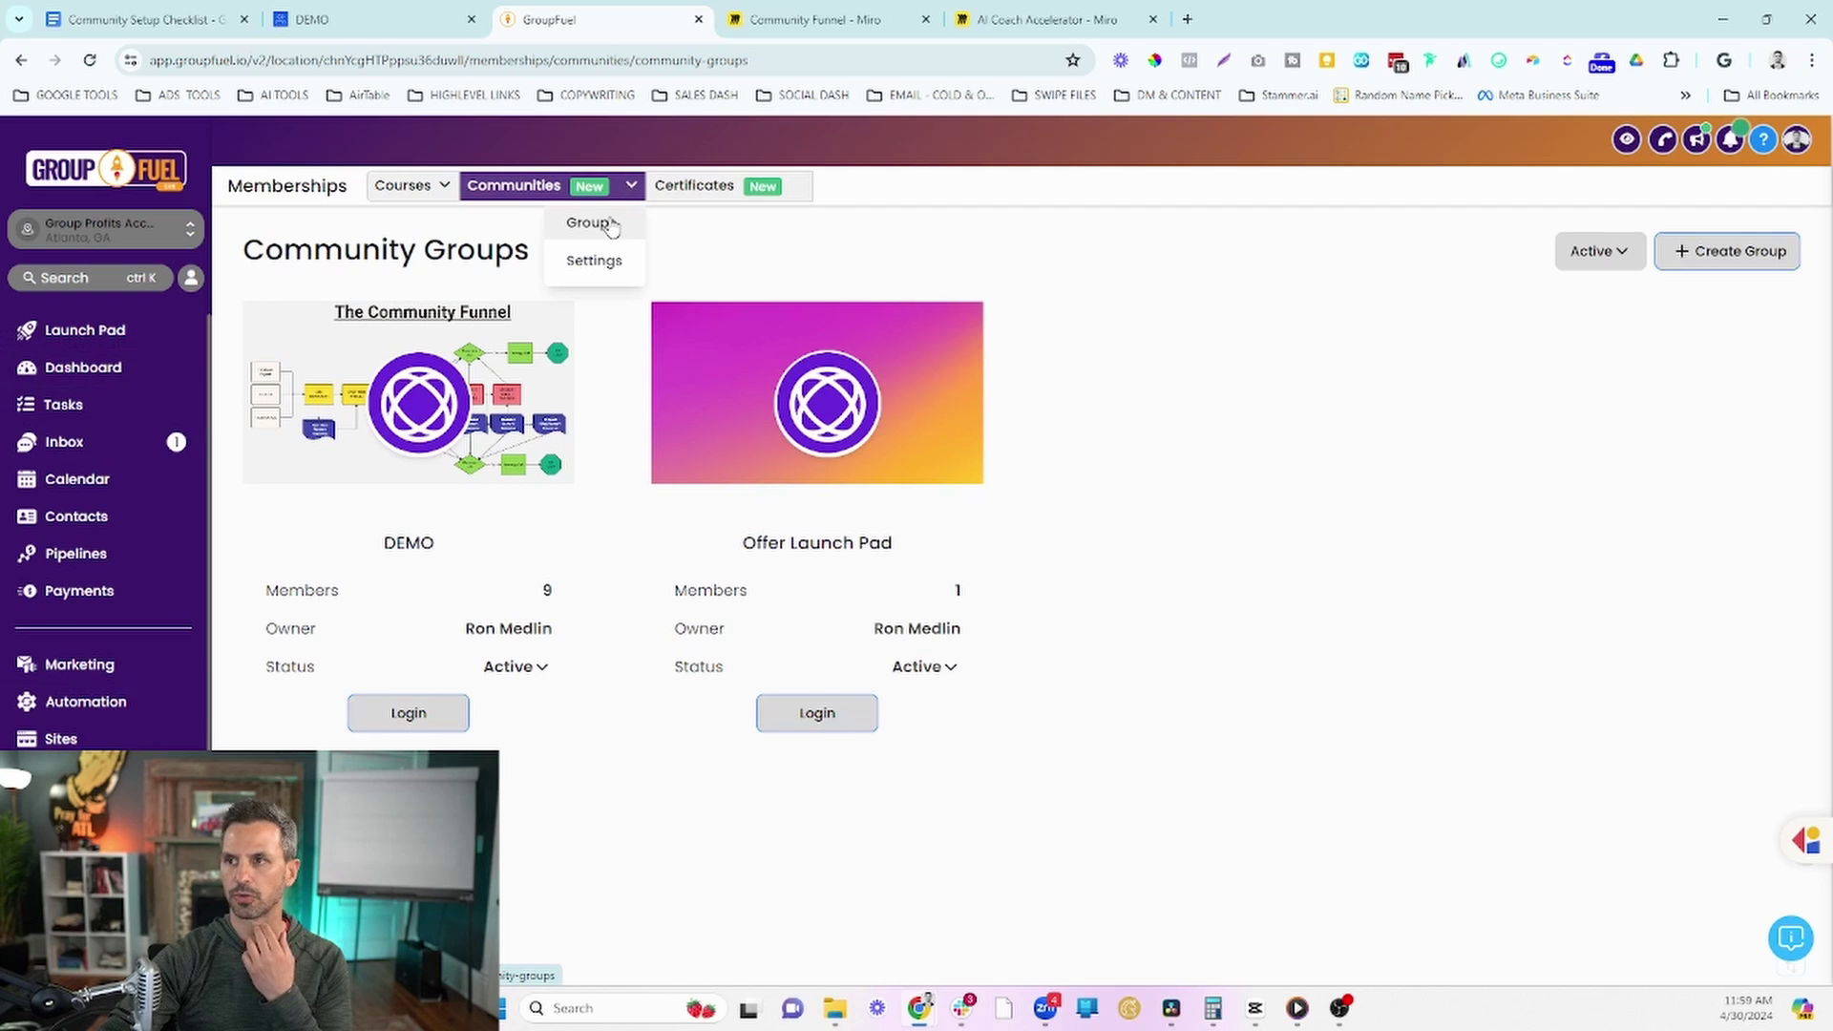
click(614, 224)
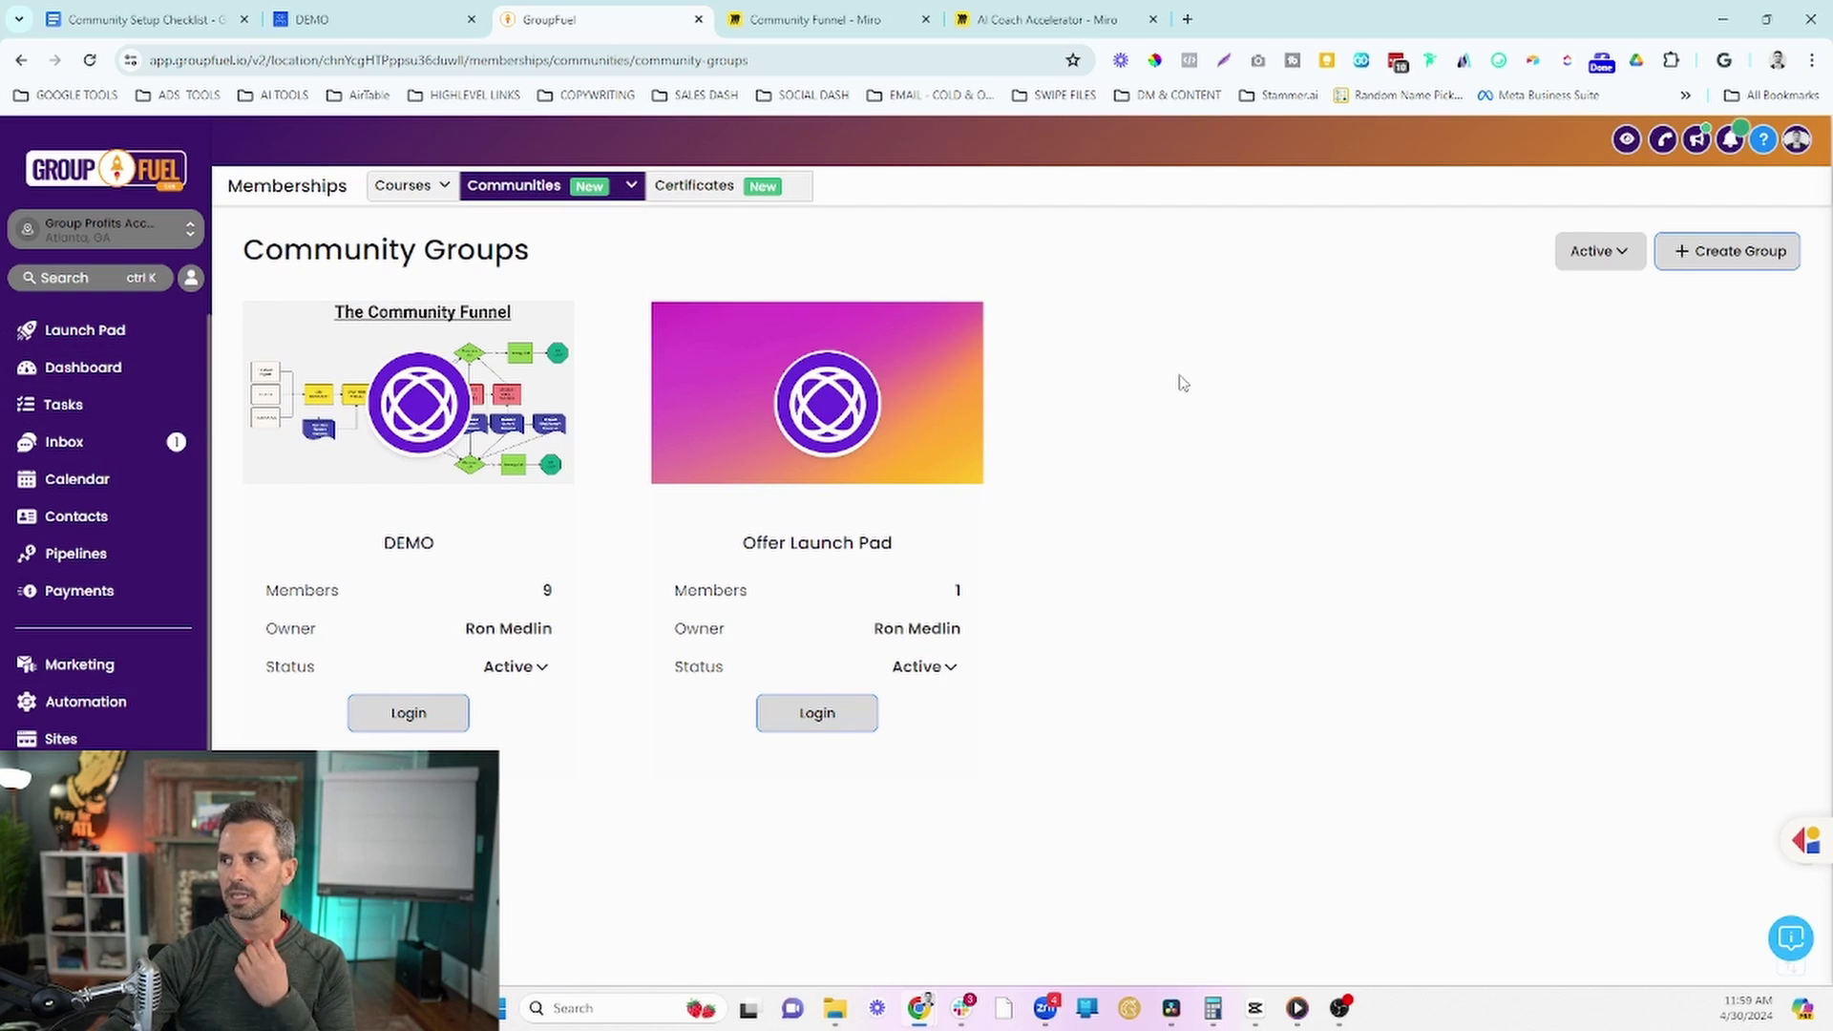
click(1687, 265)
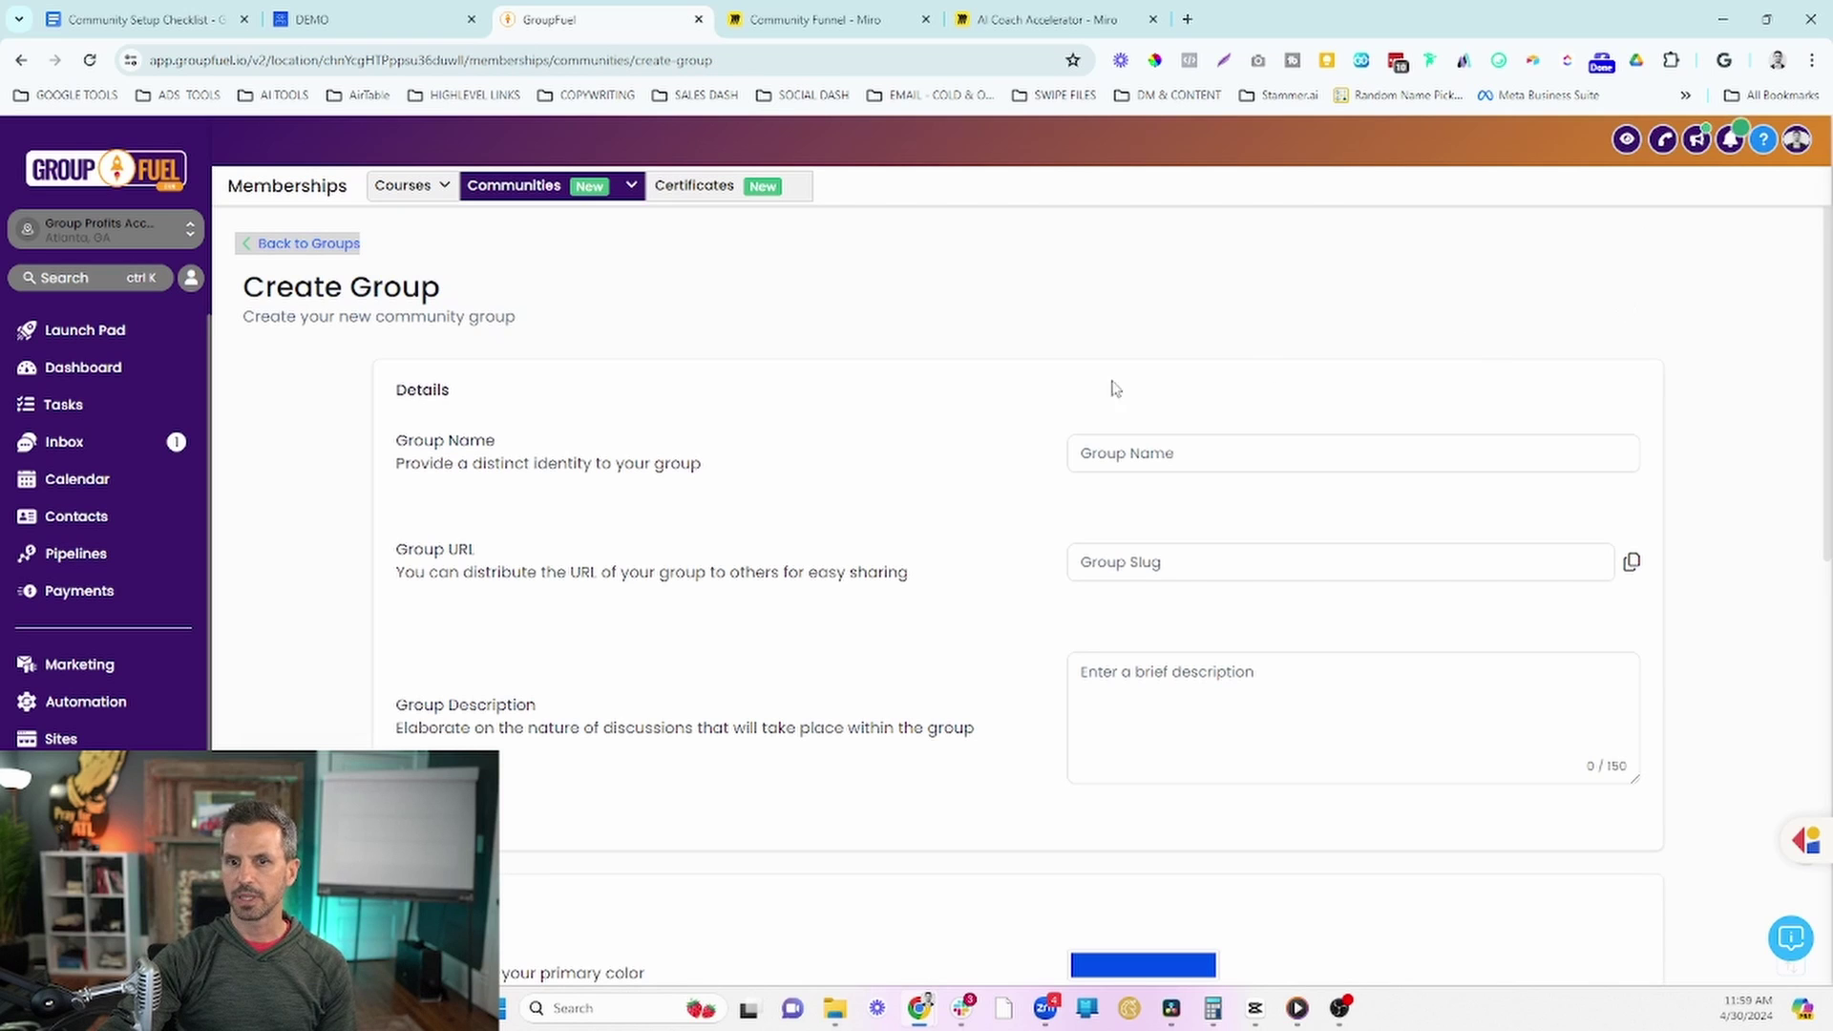
Step: Copy the example name "Offer Launch Pad" from the setup guide and enter it as the new group's name
scroll(933, 423, down, 1)
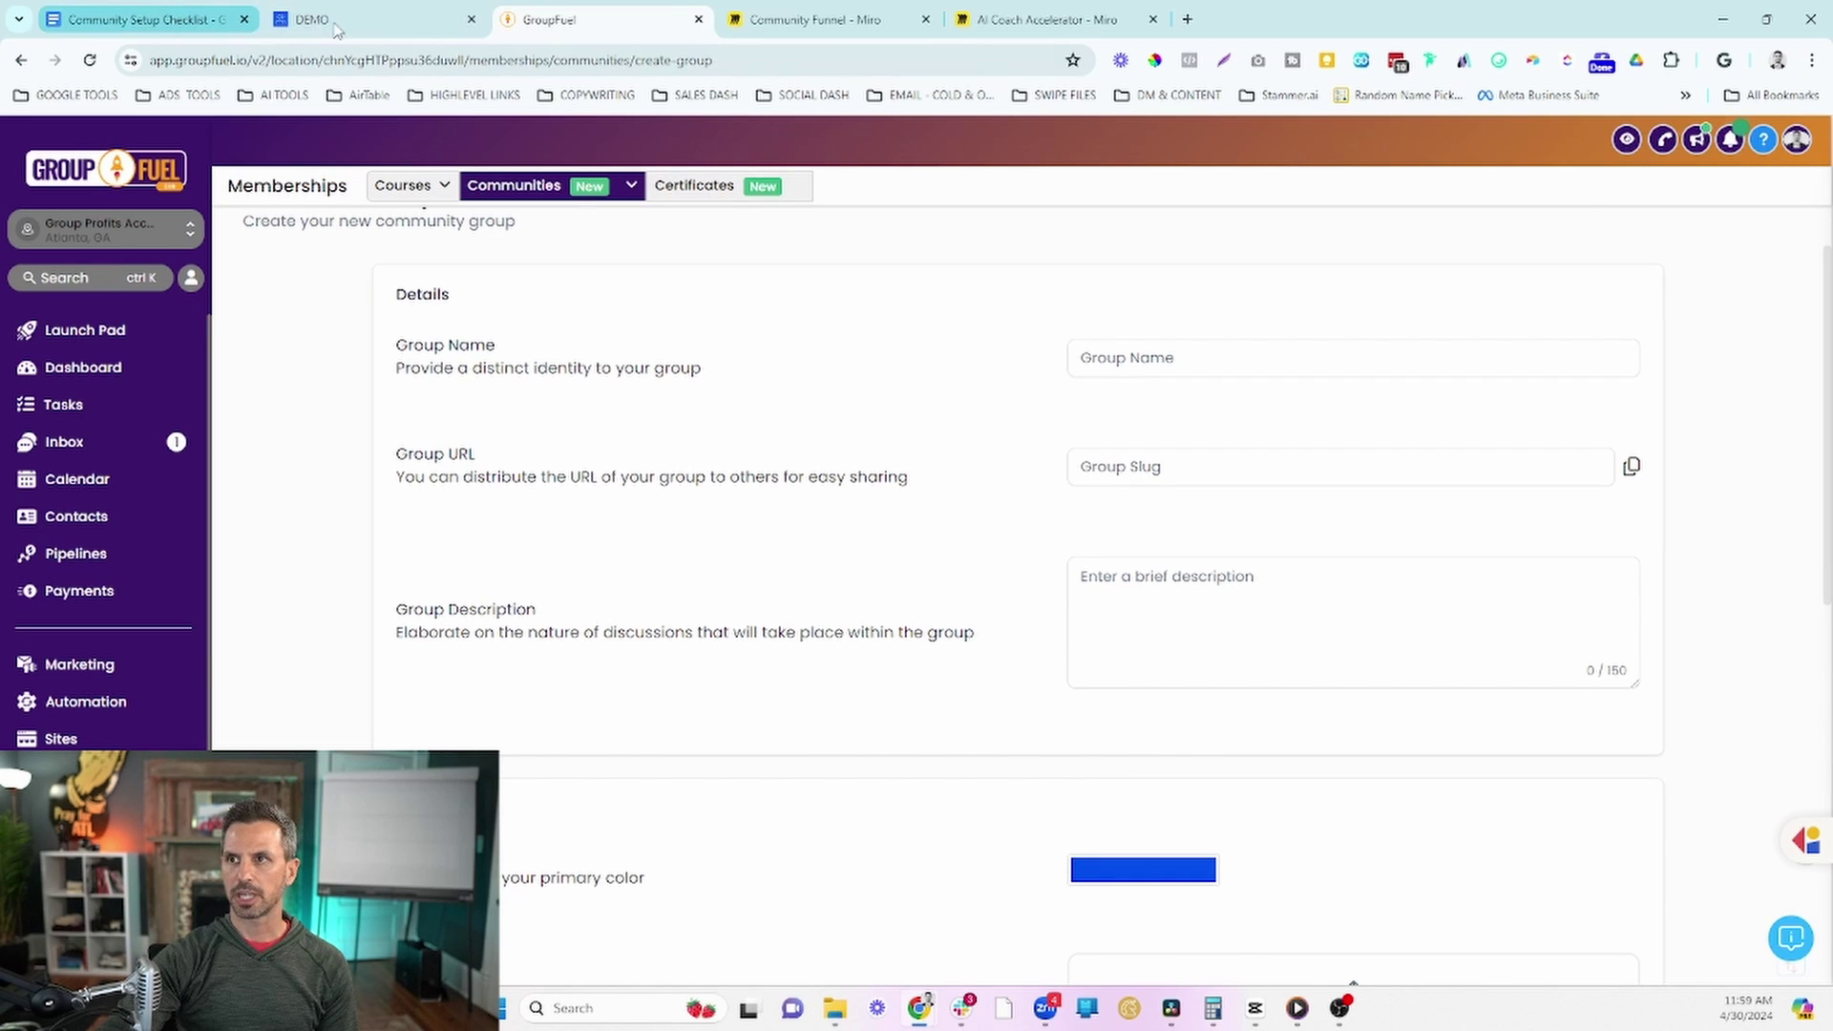
drag(143, 19, 372, 19)
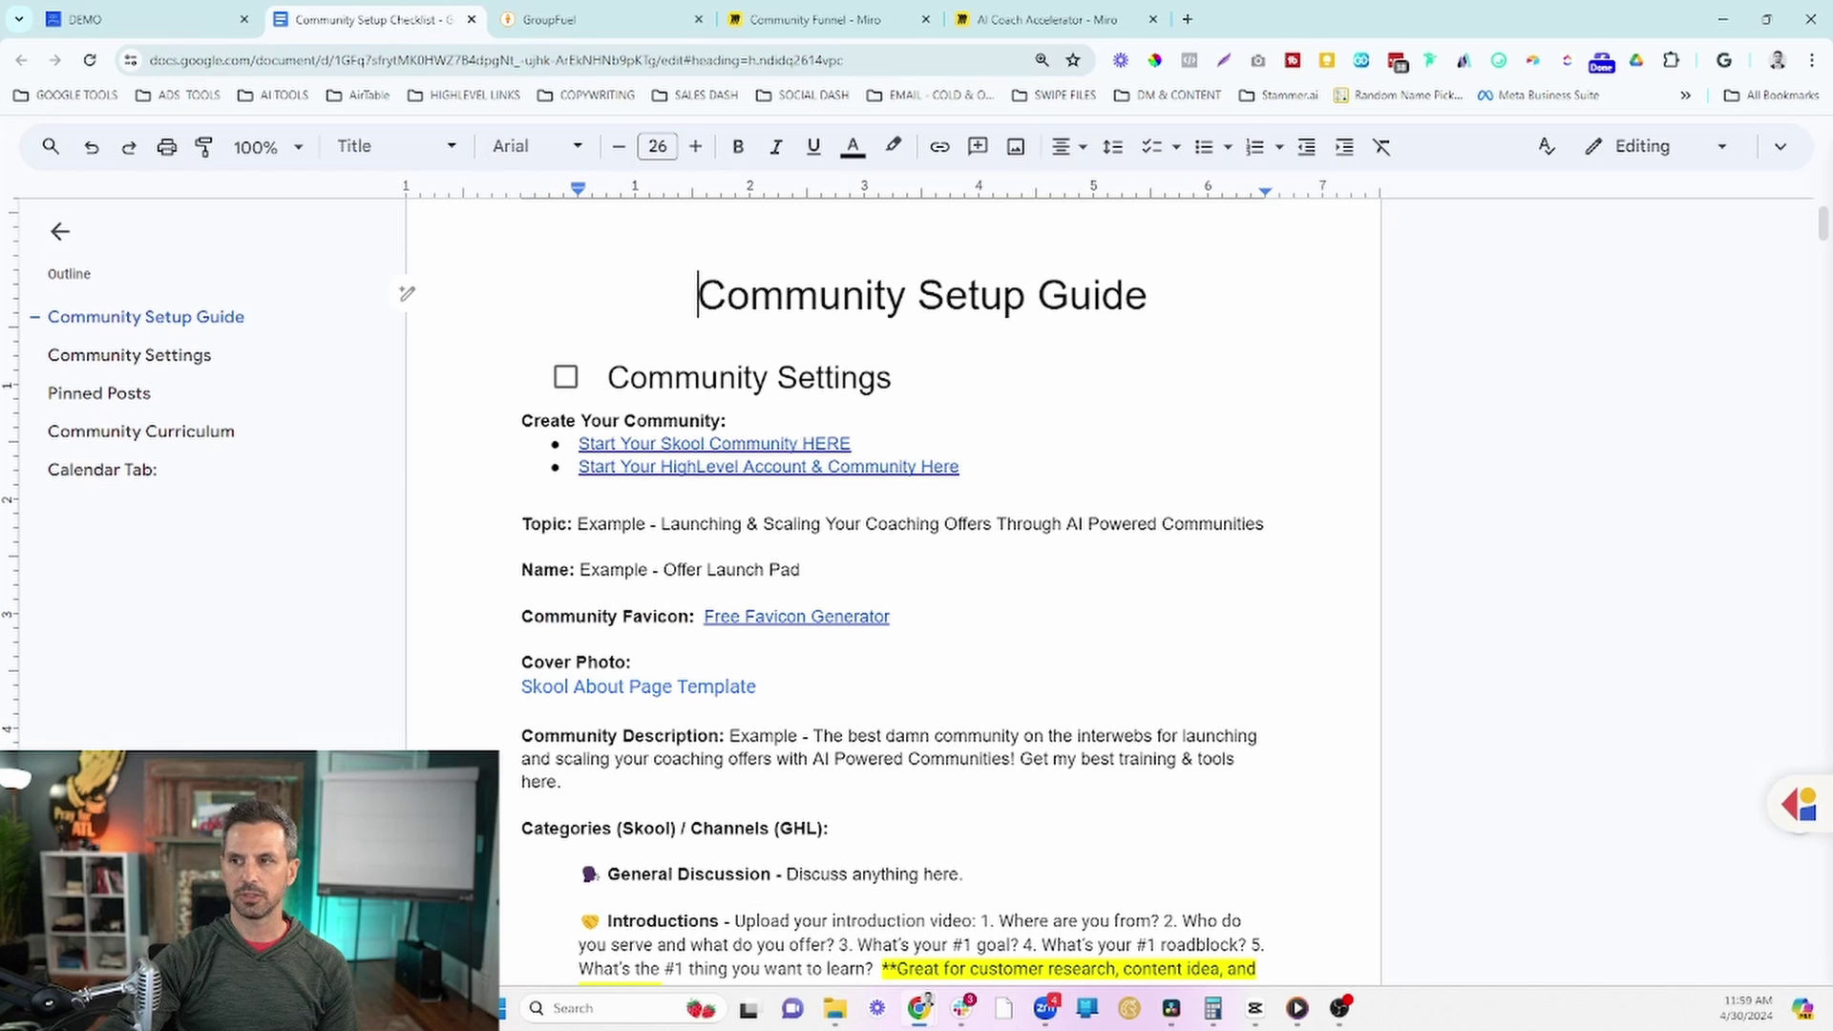
drag(802, 570, 667, 564)
key(ctrl+c)
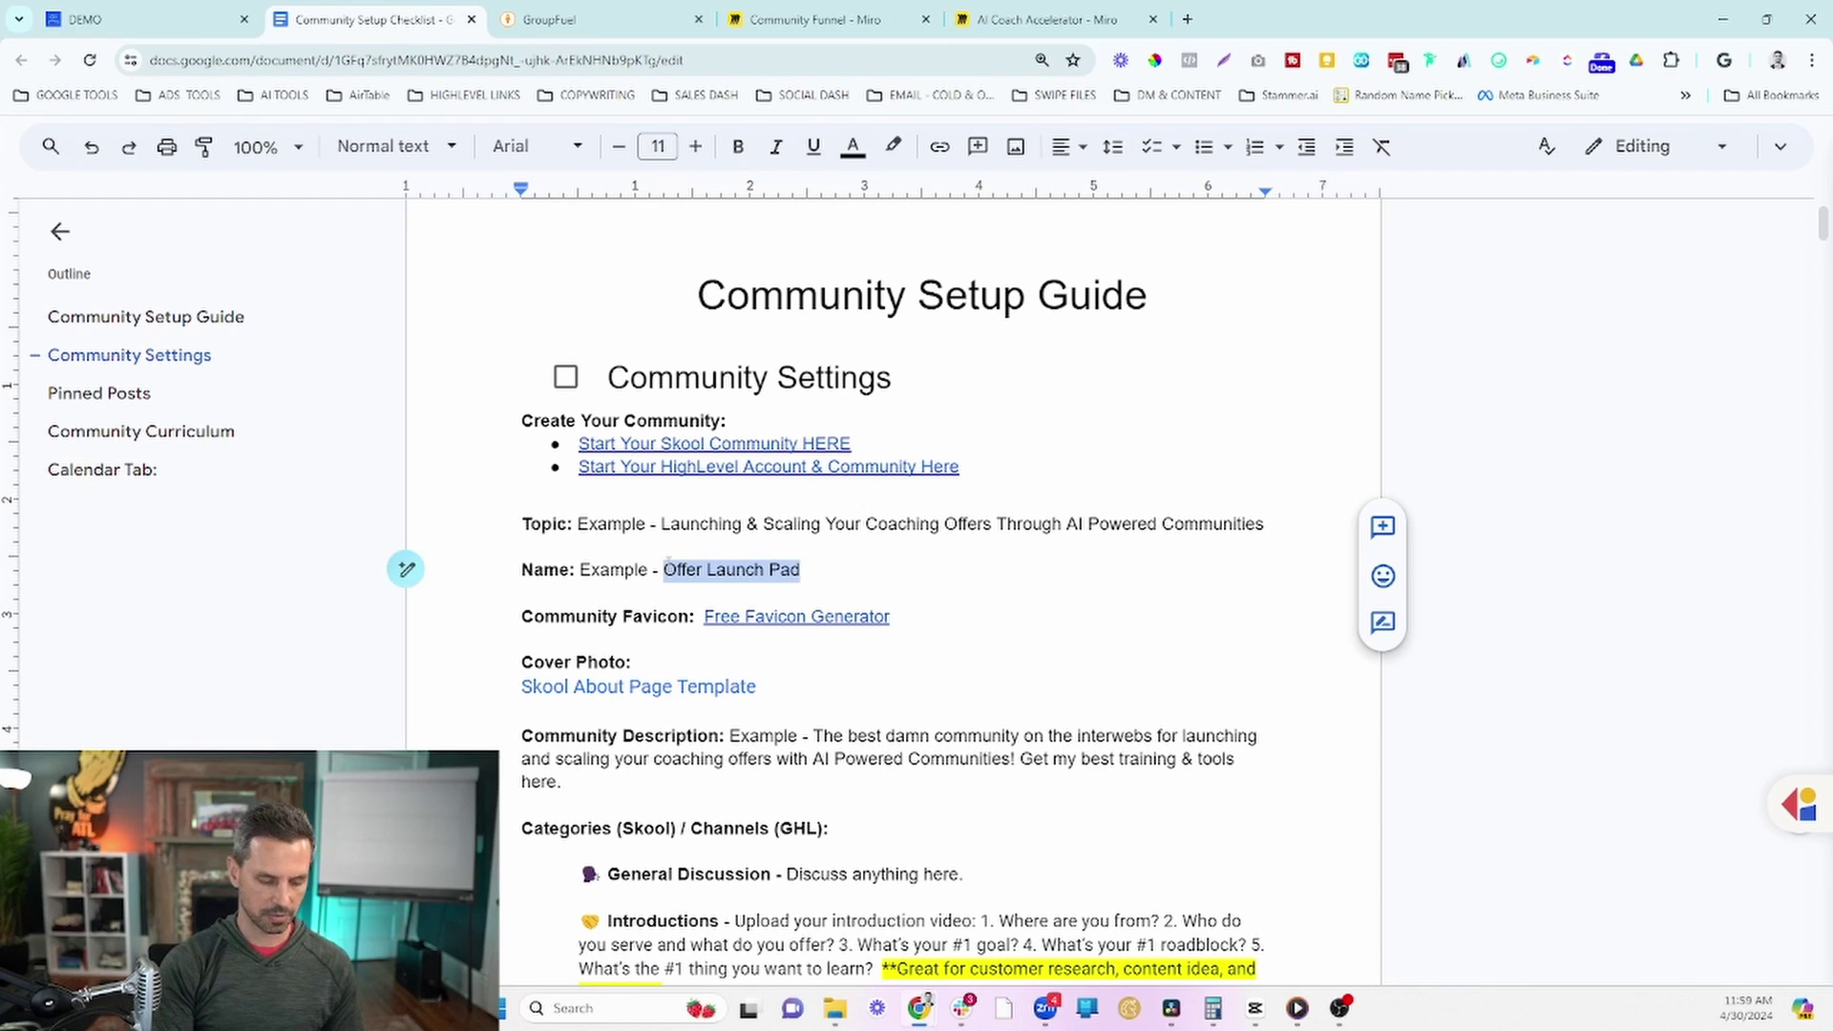
click(601, 19)
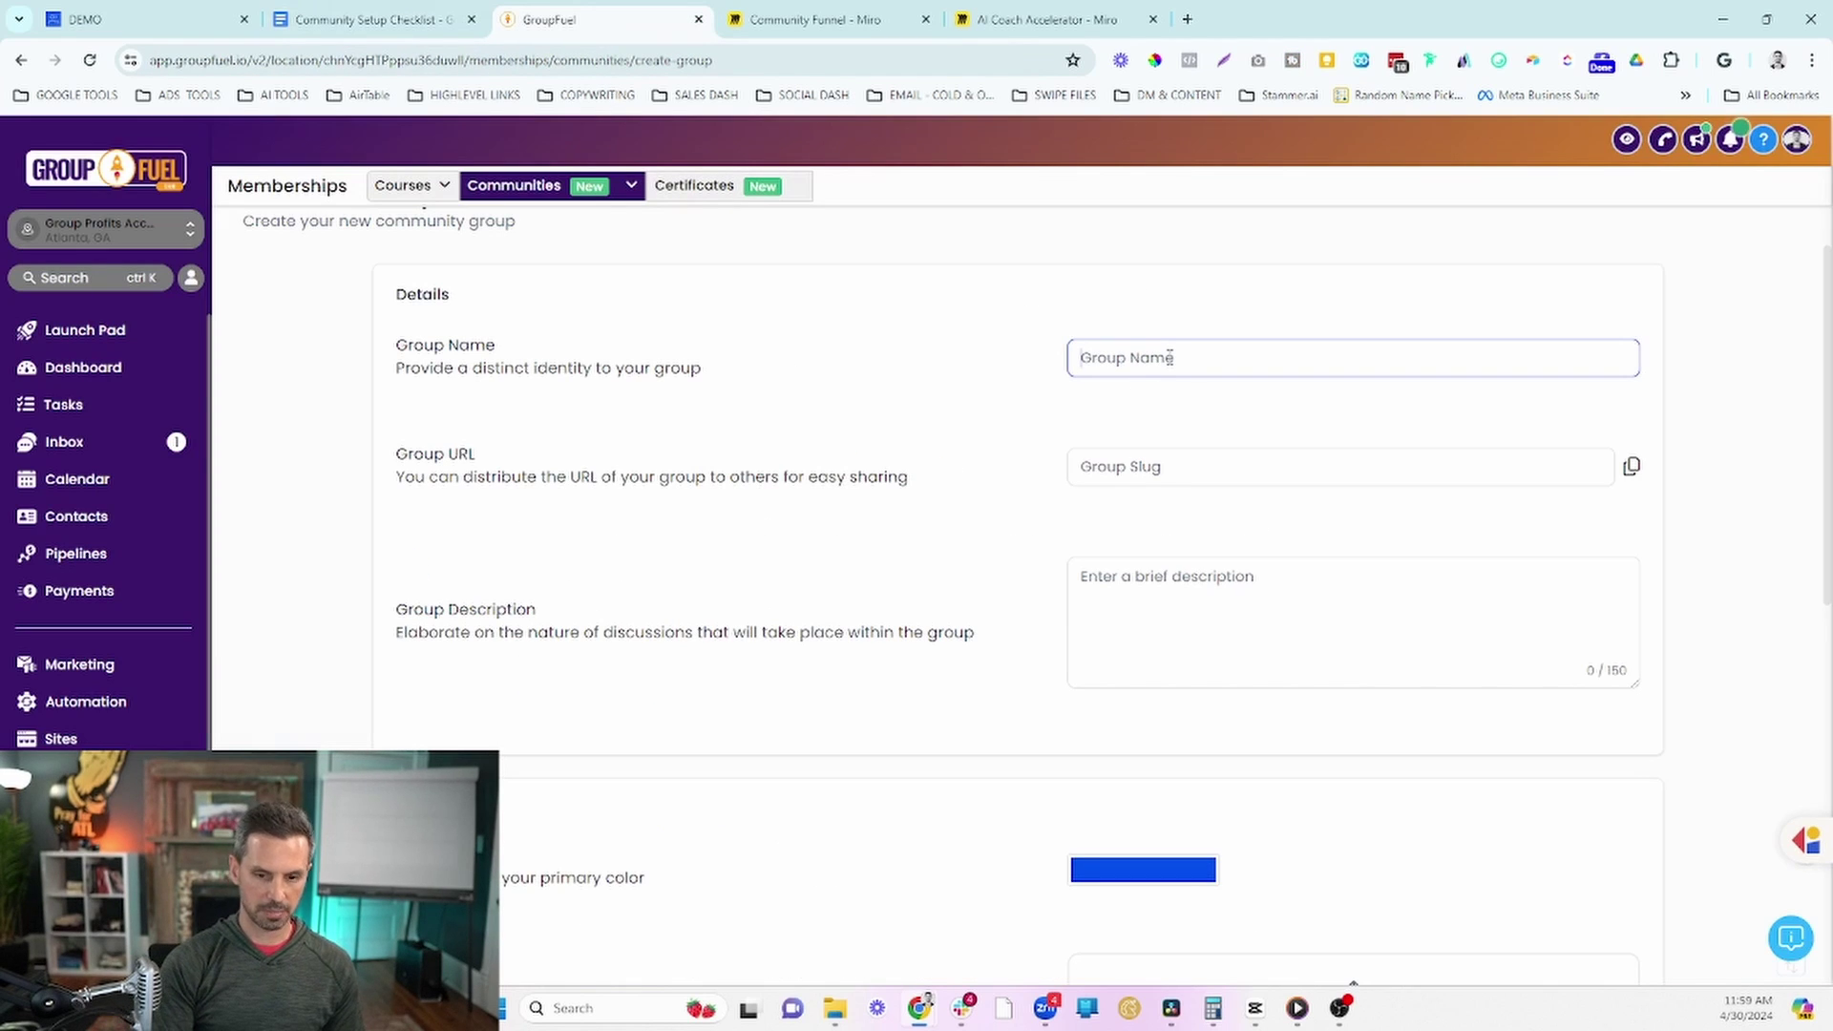
key(ctrl+v)
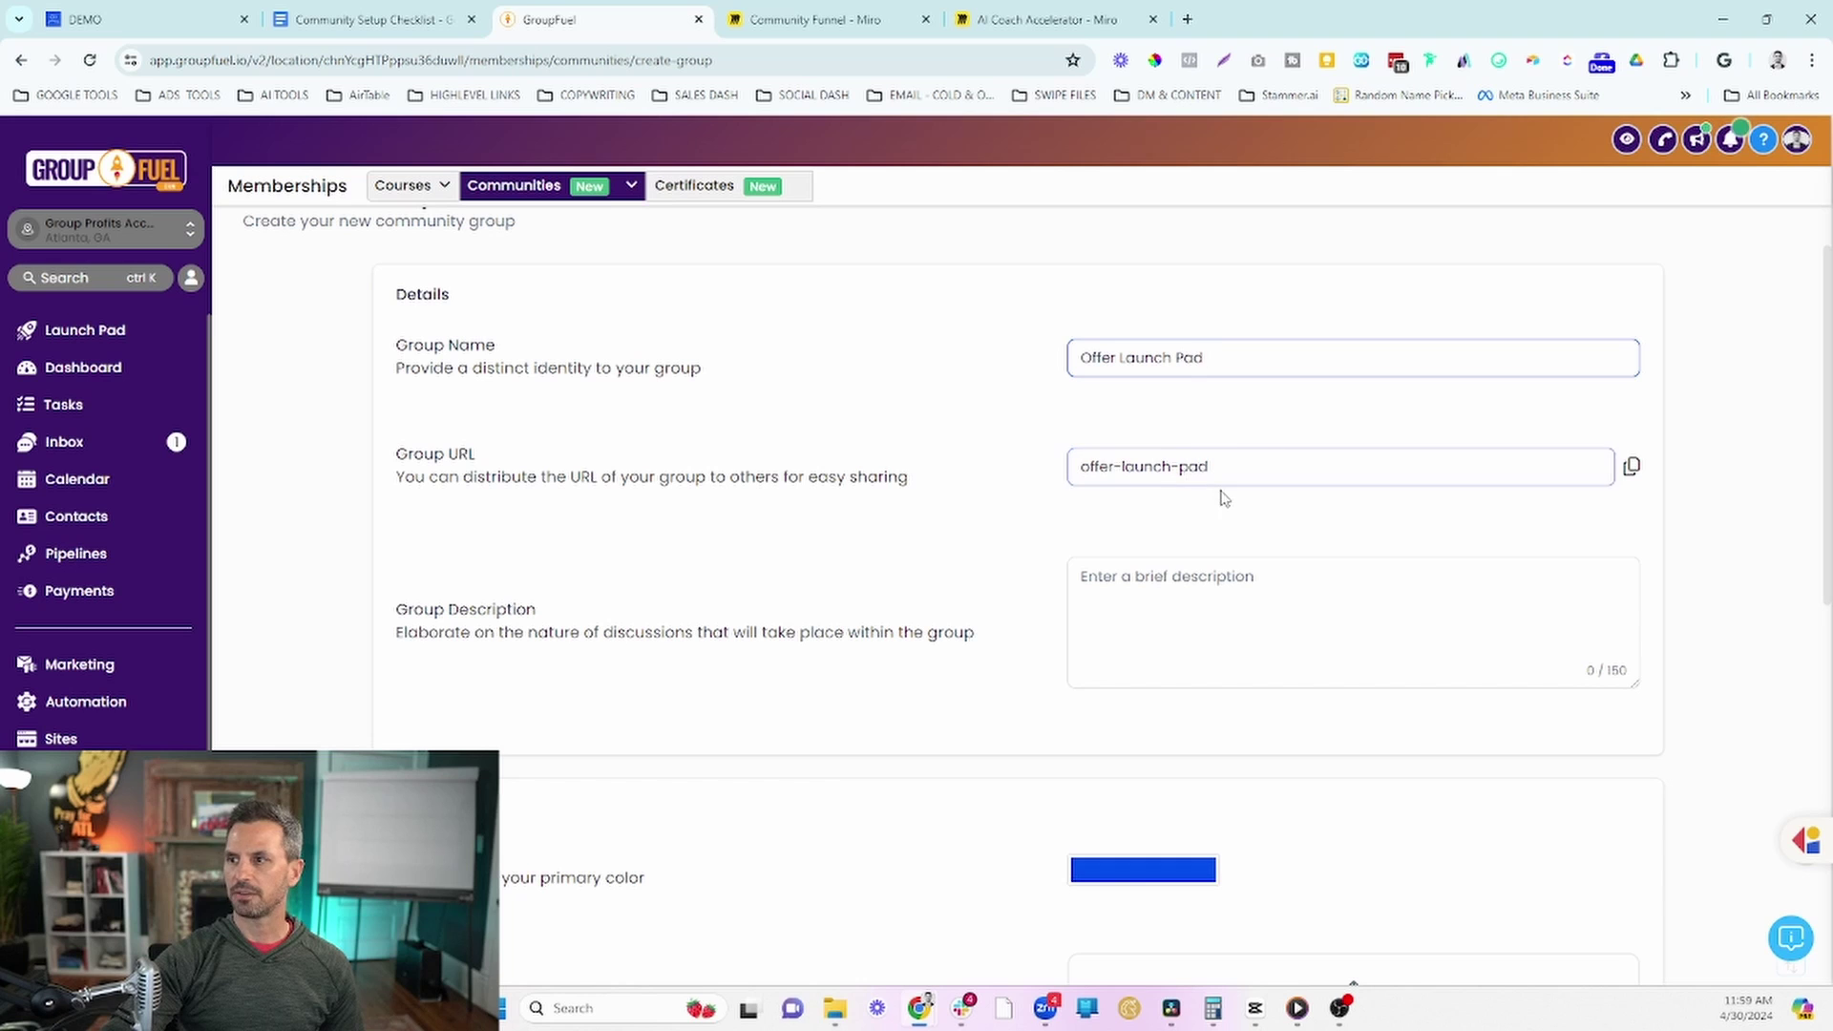
Step: Copy the example community description from the setup guide into the new group's description
click(396, 21)
scroll(843, 610, down, 1)
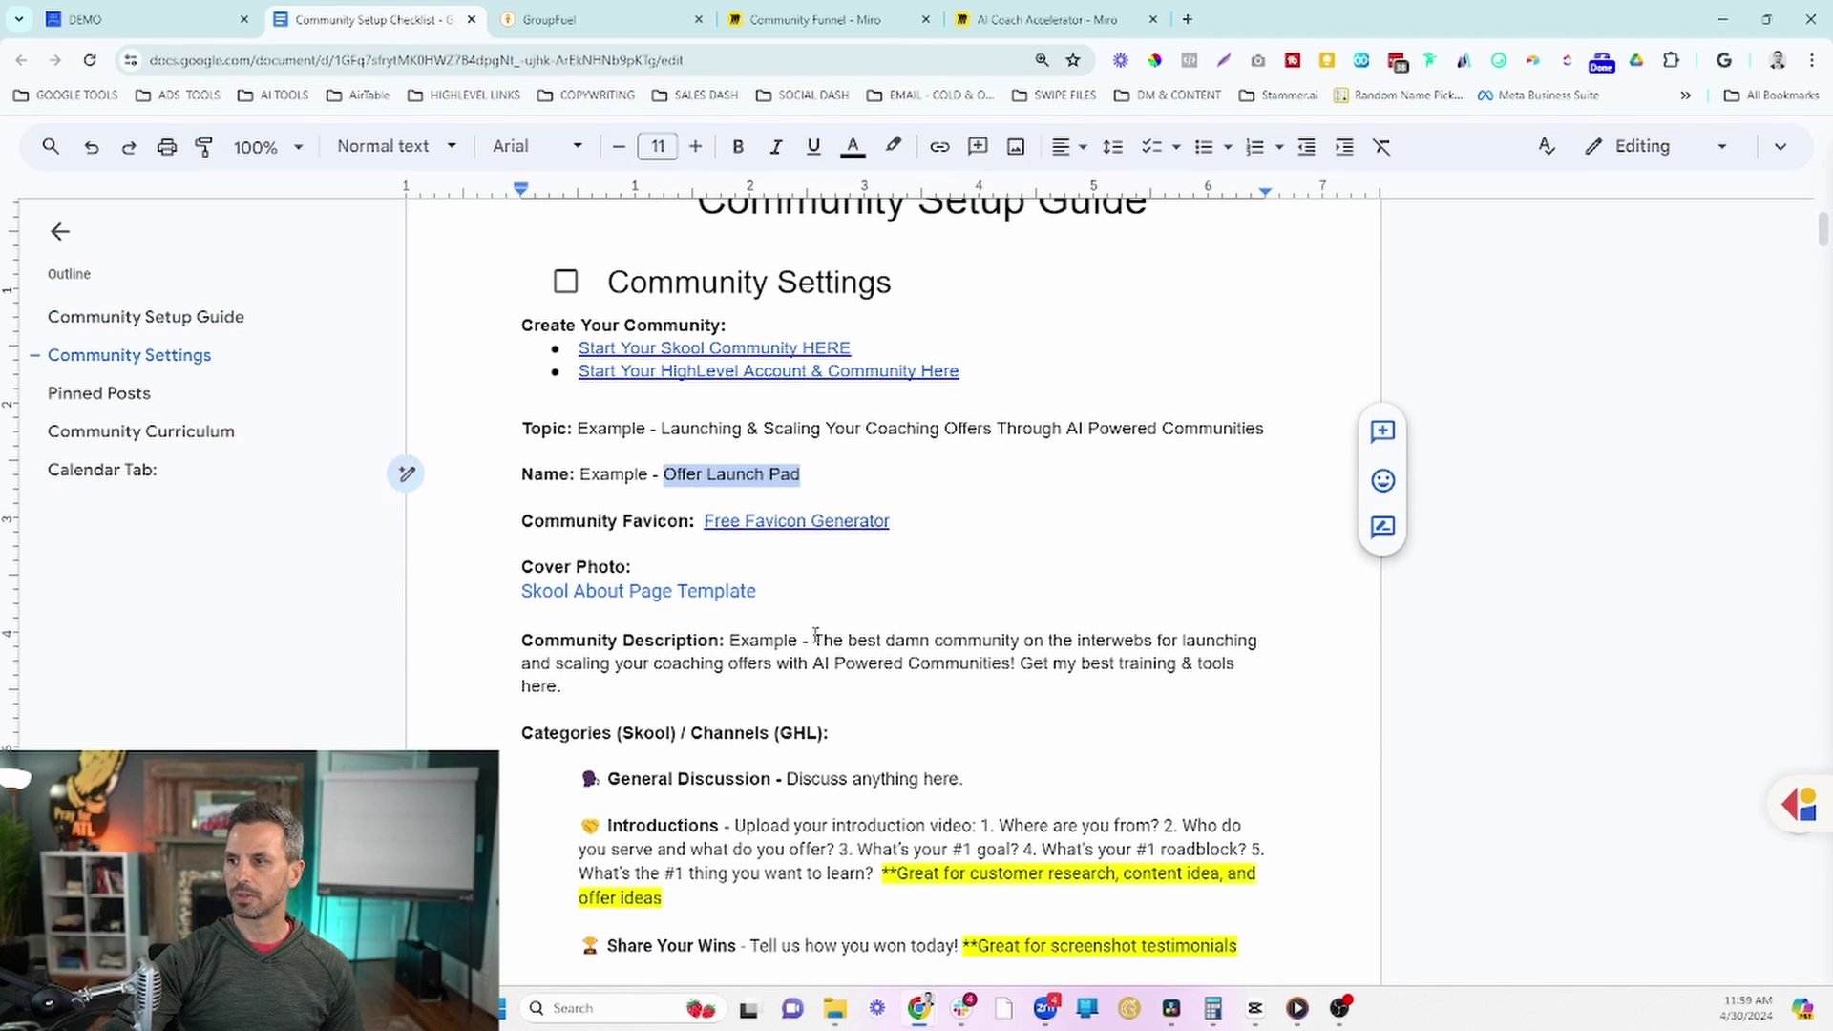
drag(814, 636, 844, 681)
key(ctrl+c)
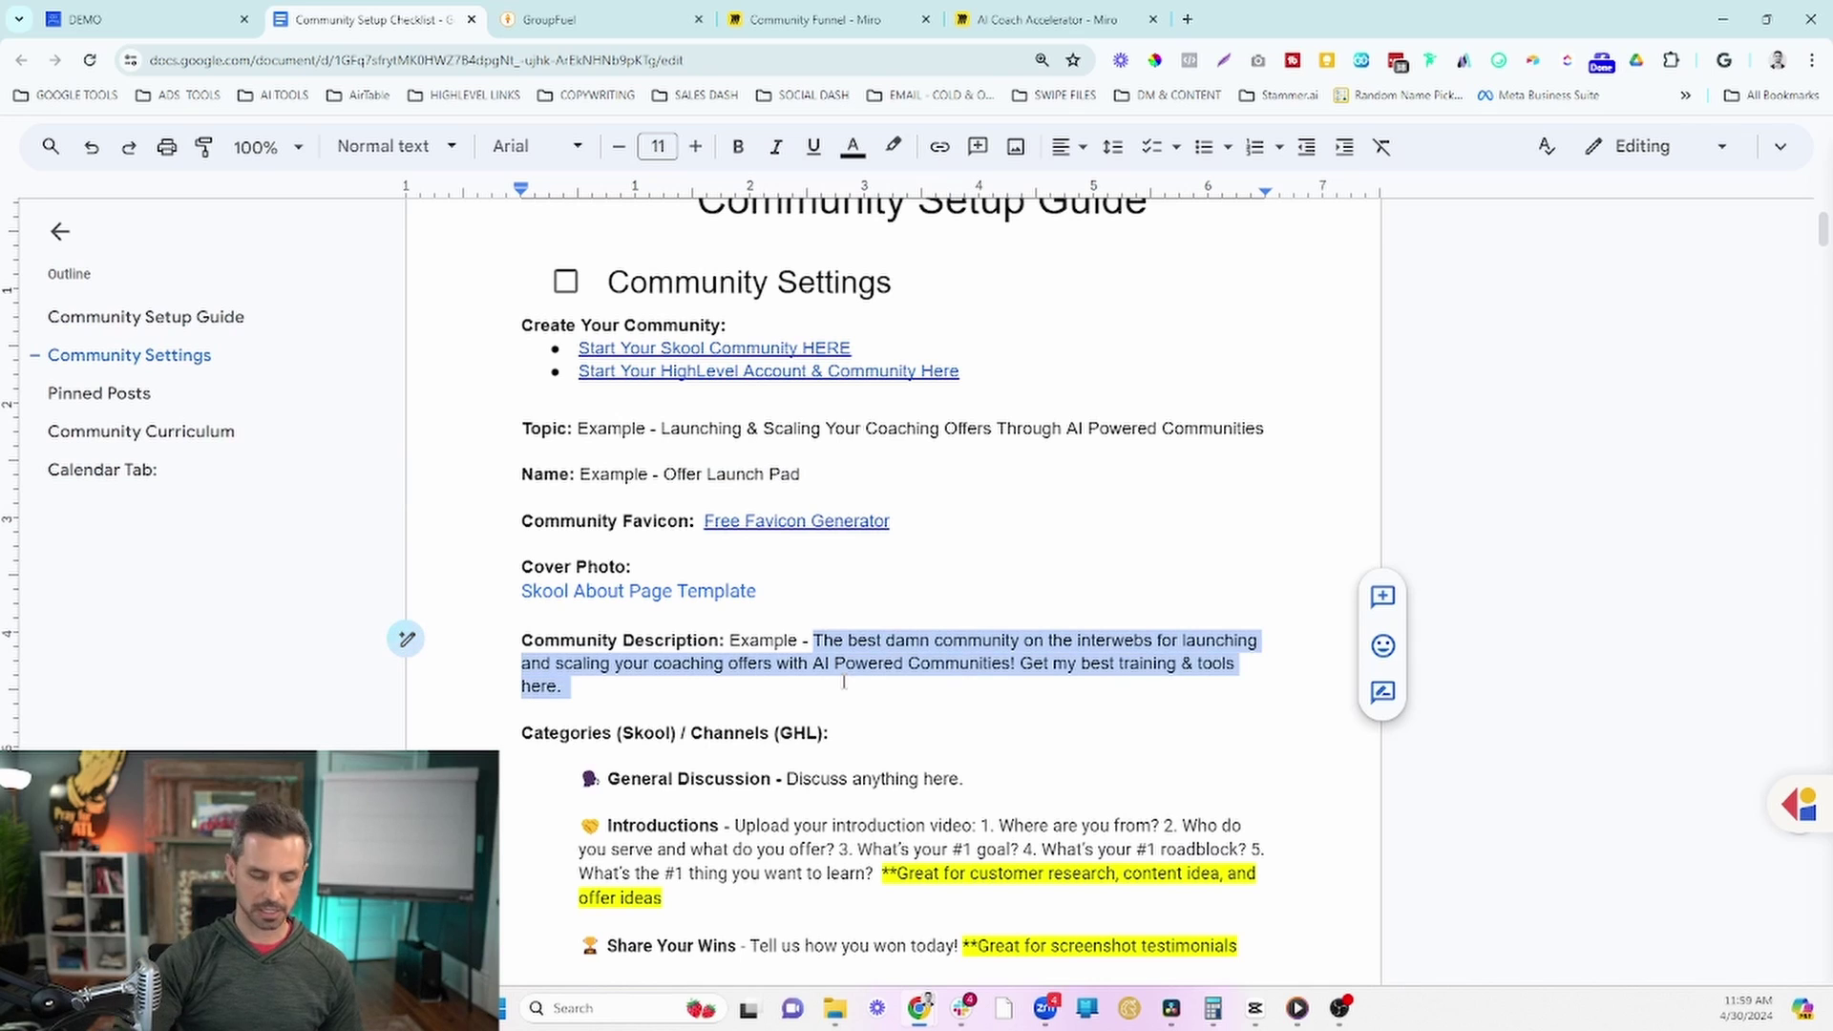
click(573, 19)
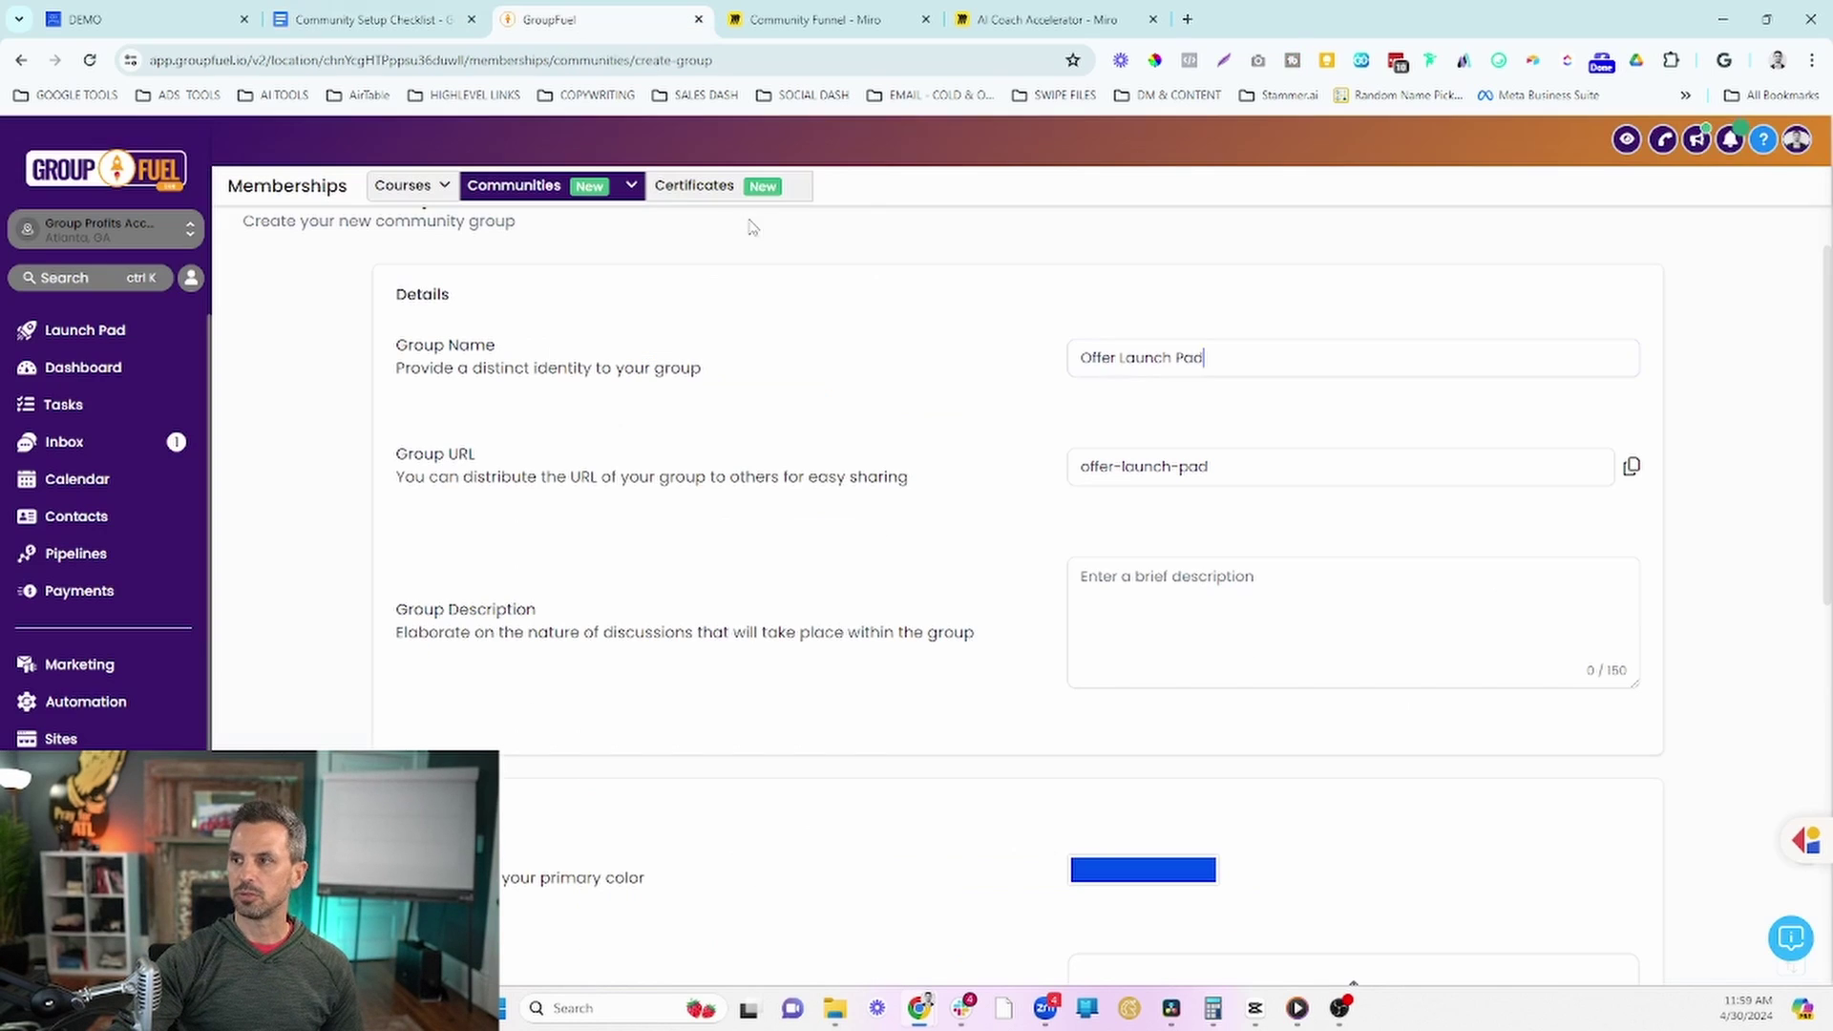
click(1125, 594)
key(ctrl+v)
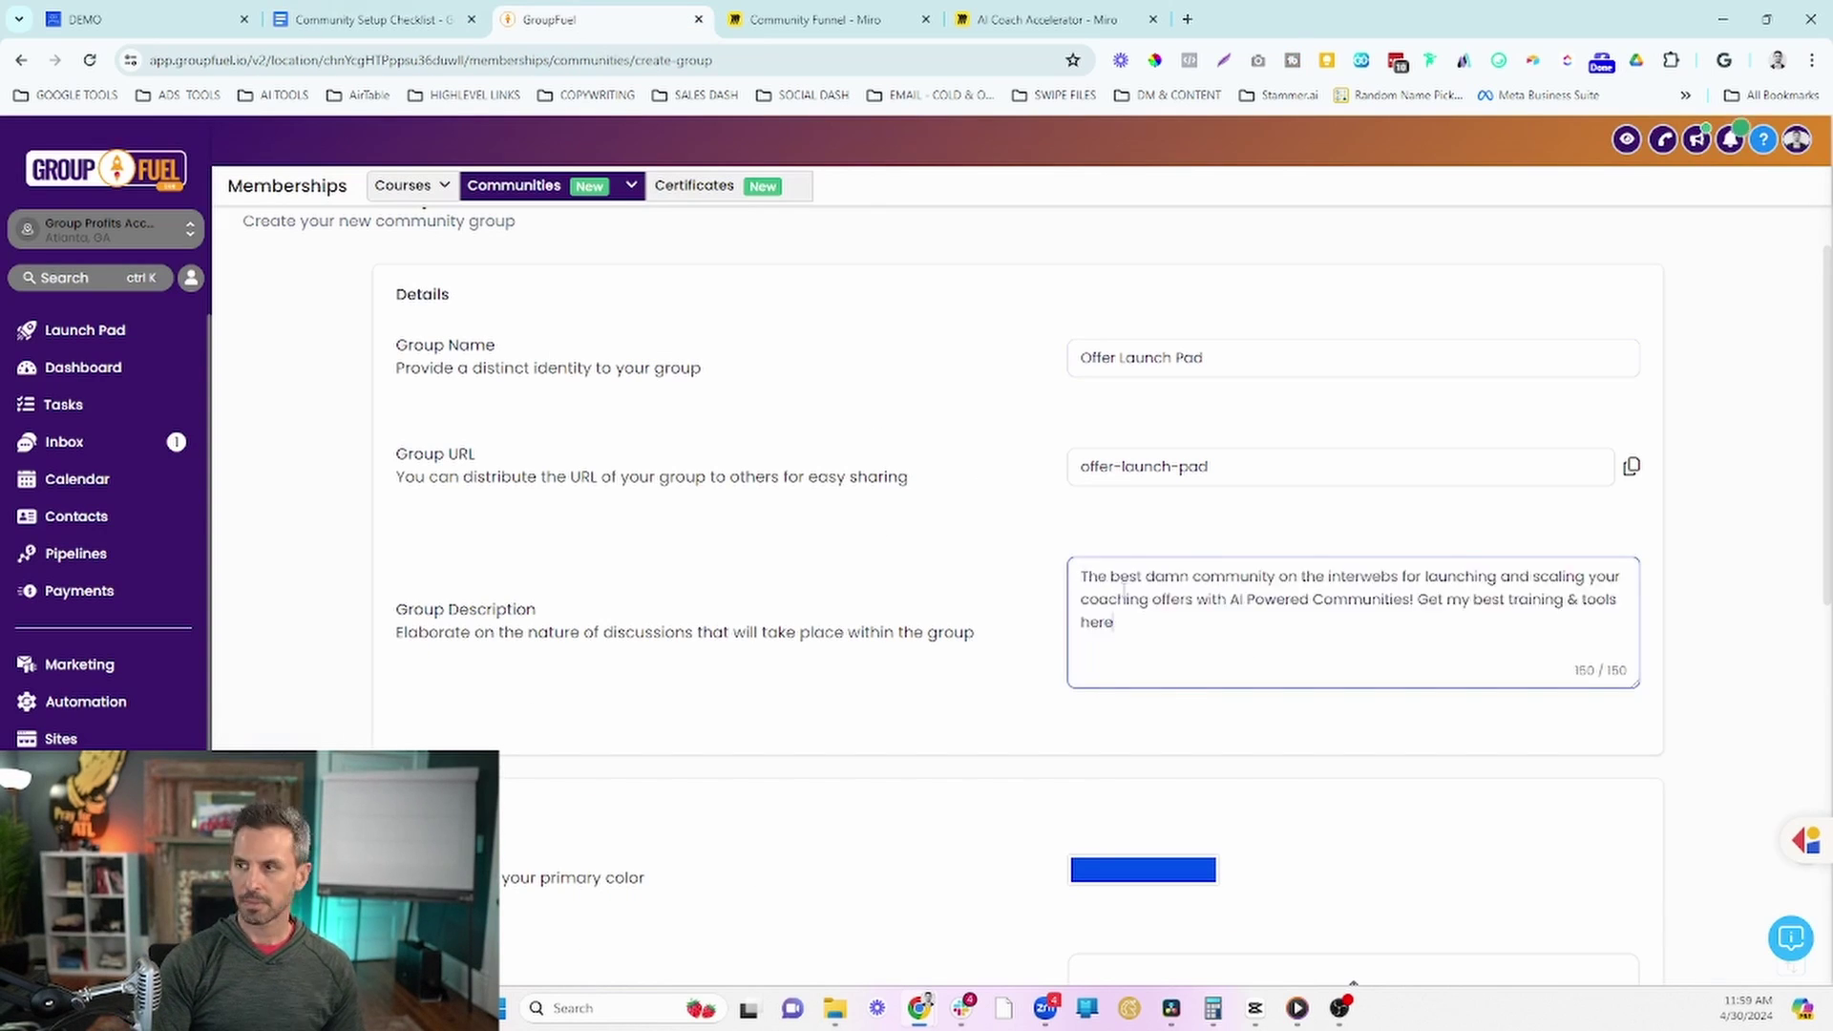
Step: Review the new group's brand color, favicon, cover image and logo options alongside the setup guide's favicon and cover photo resources
scroll(1125, 587, down, 3)
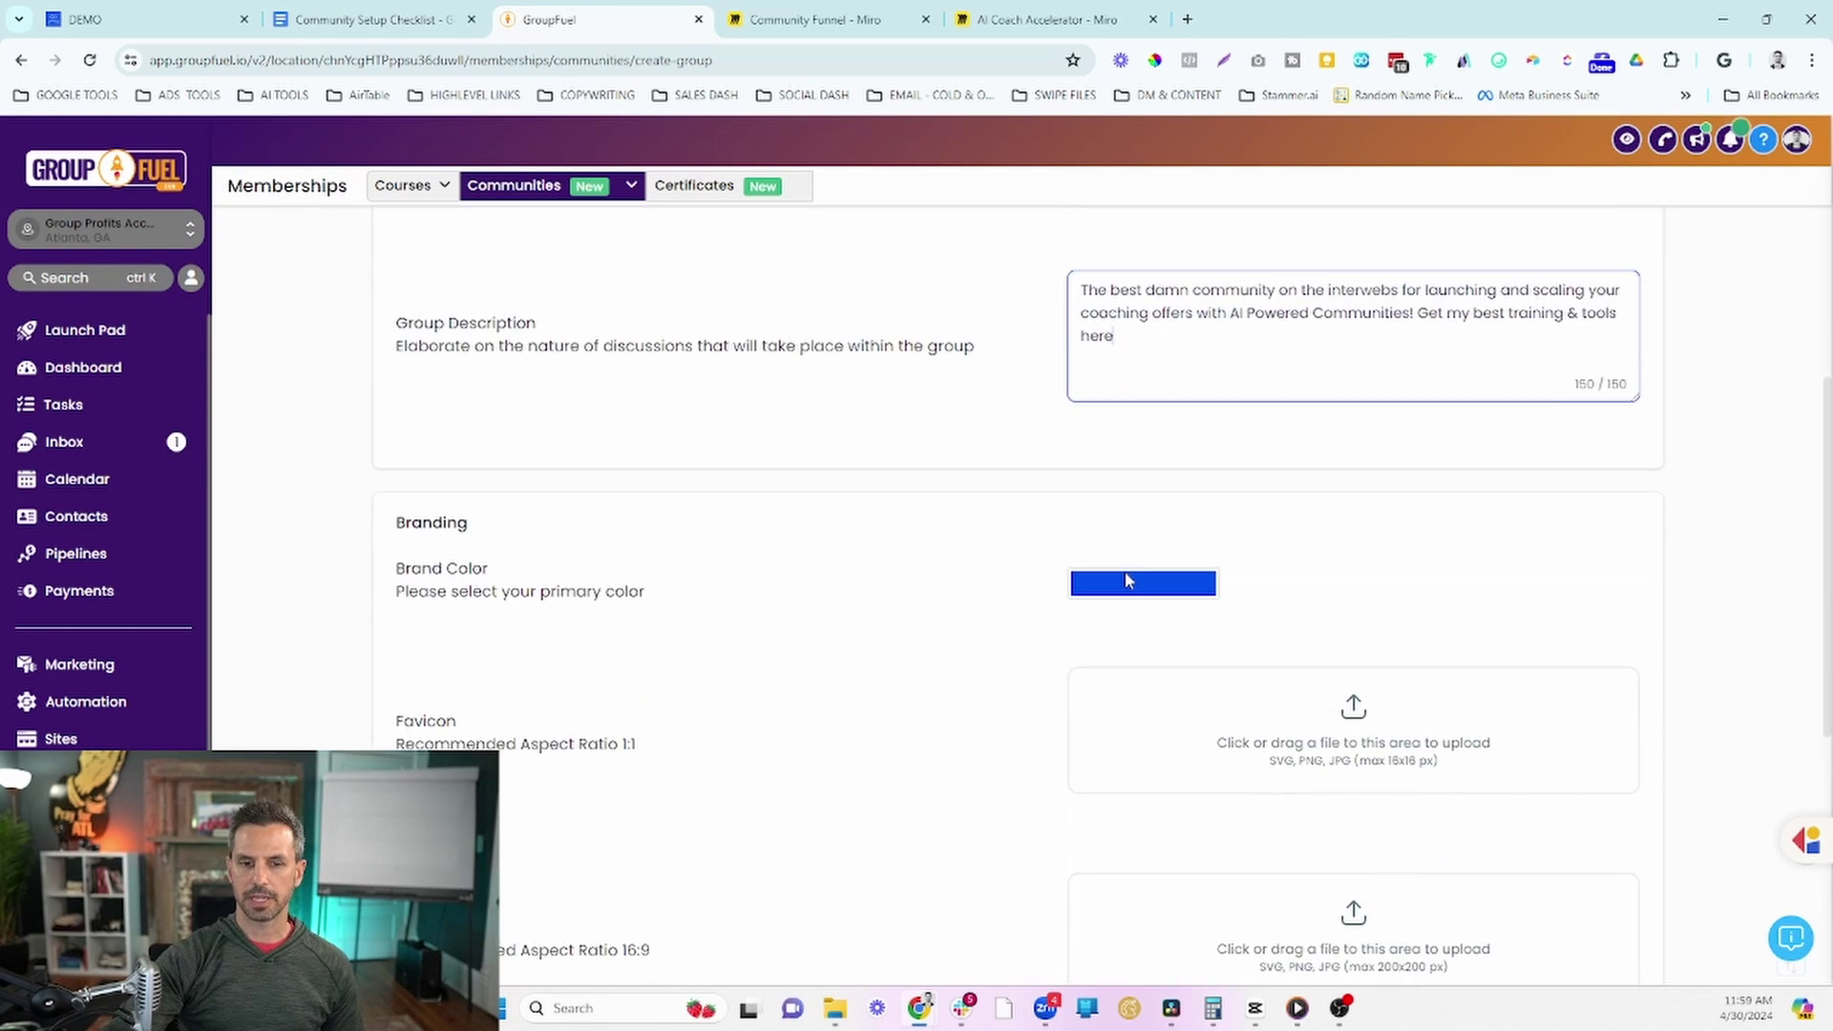
scroll(1125, 579, down, 2)
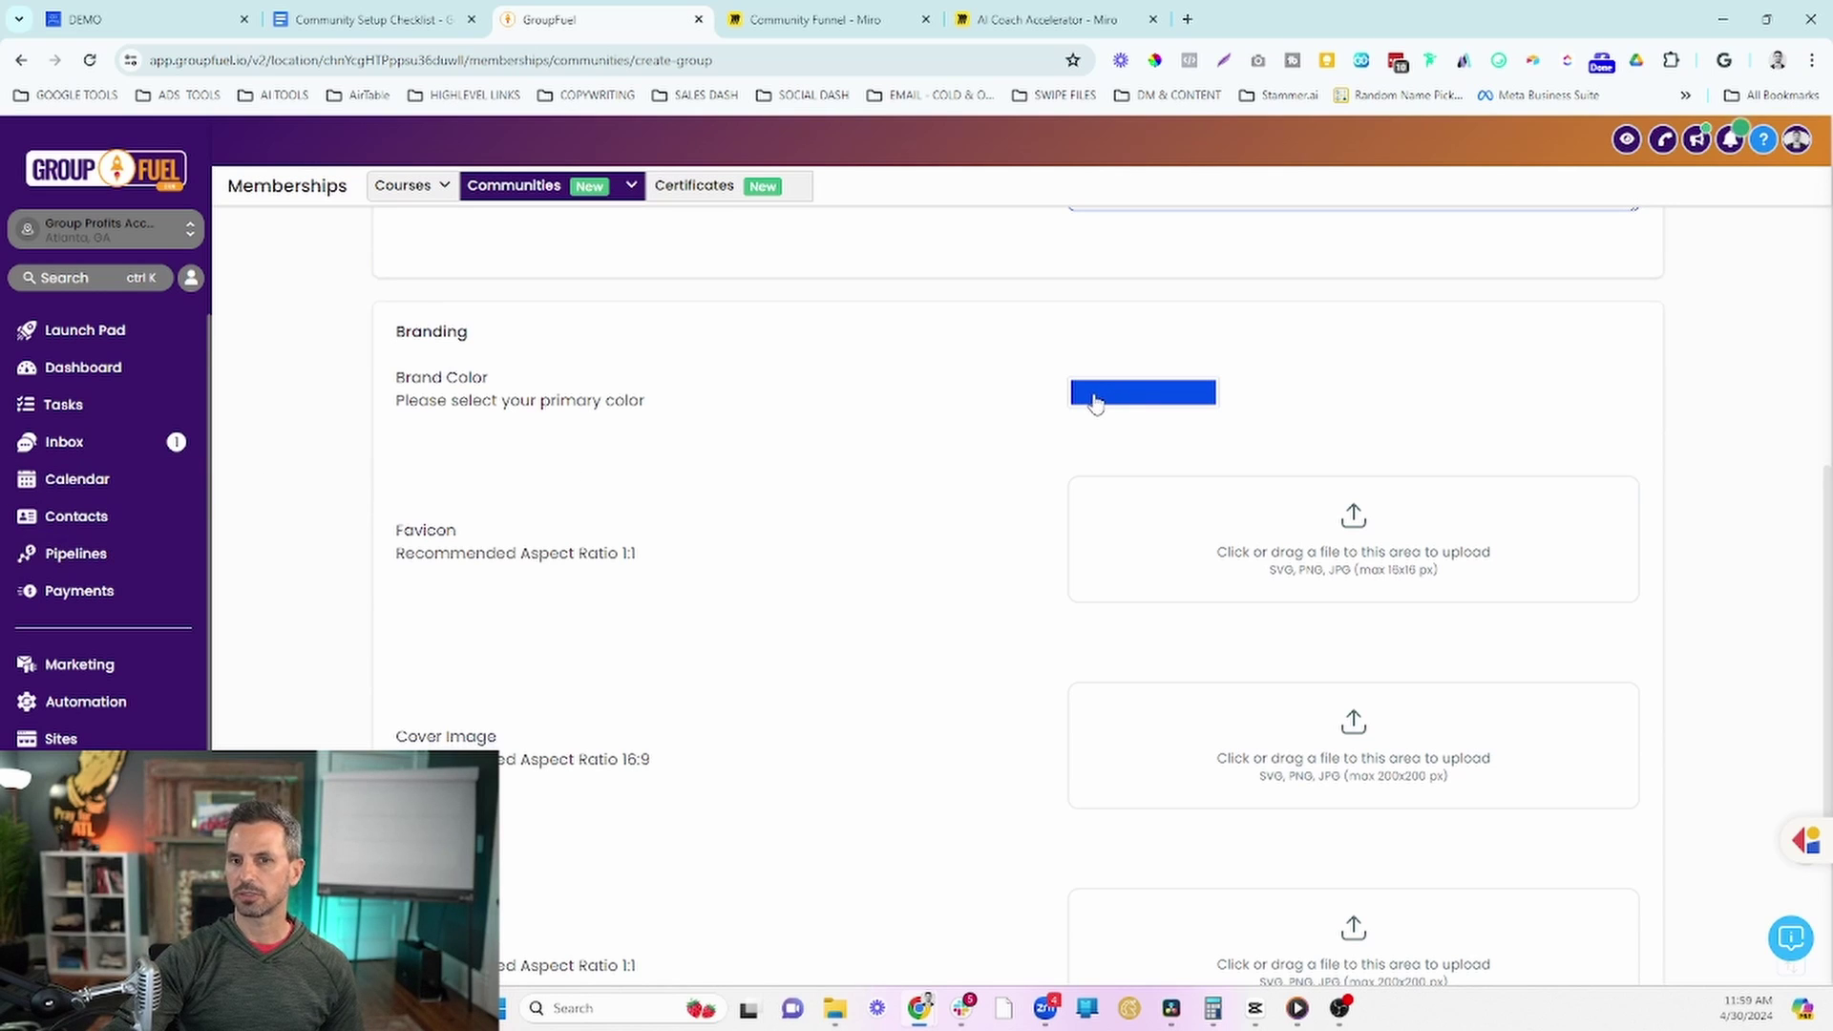
scroll(993, 473, down, 1)
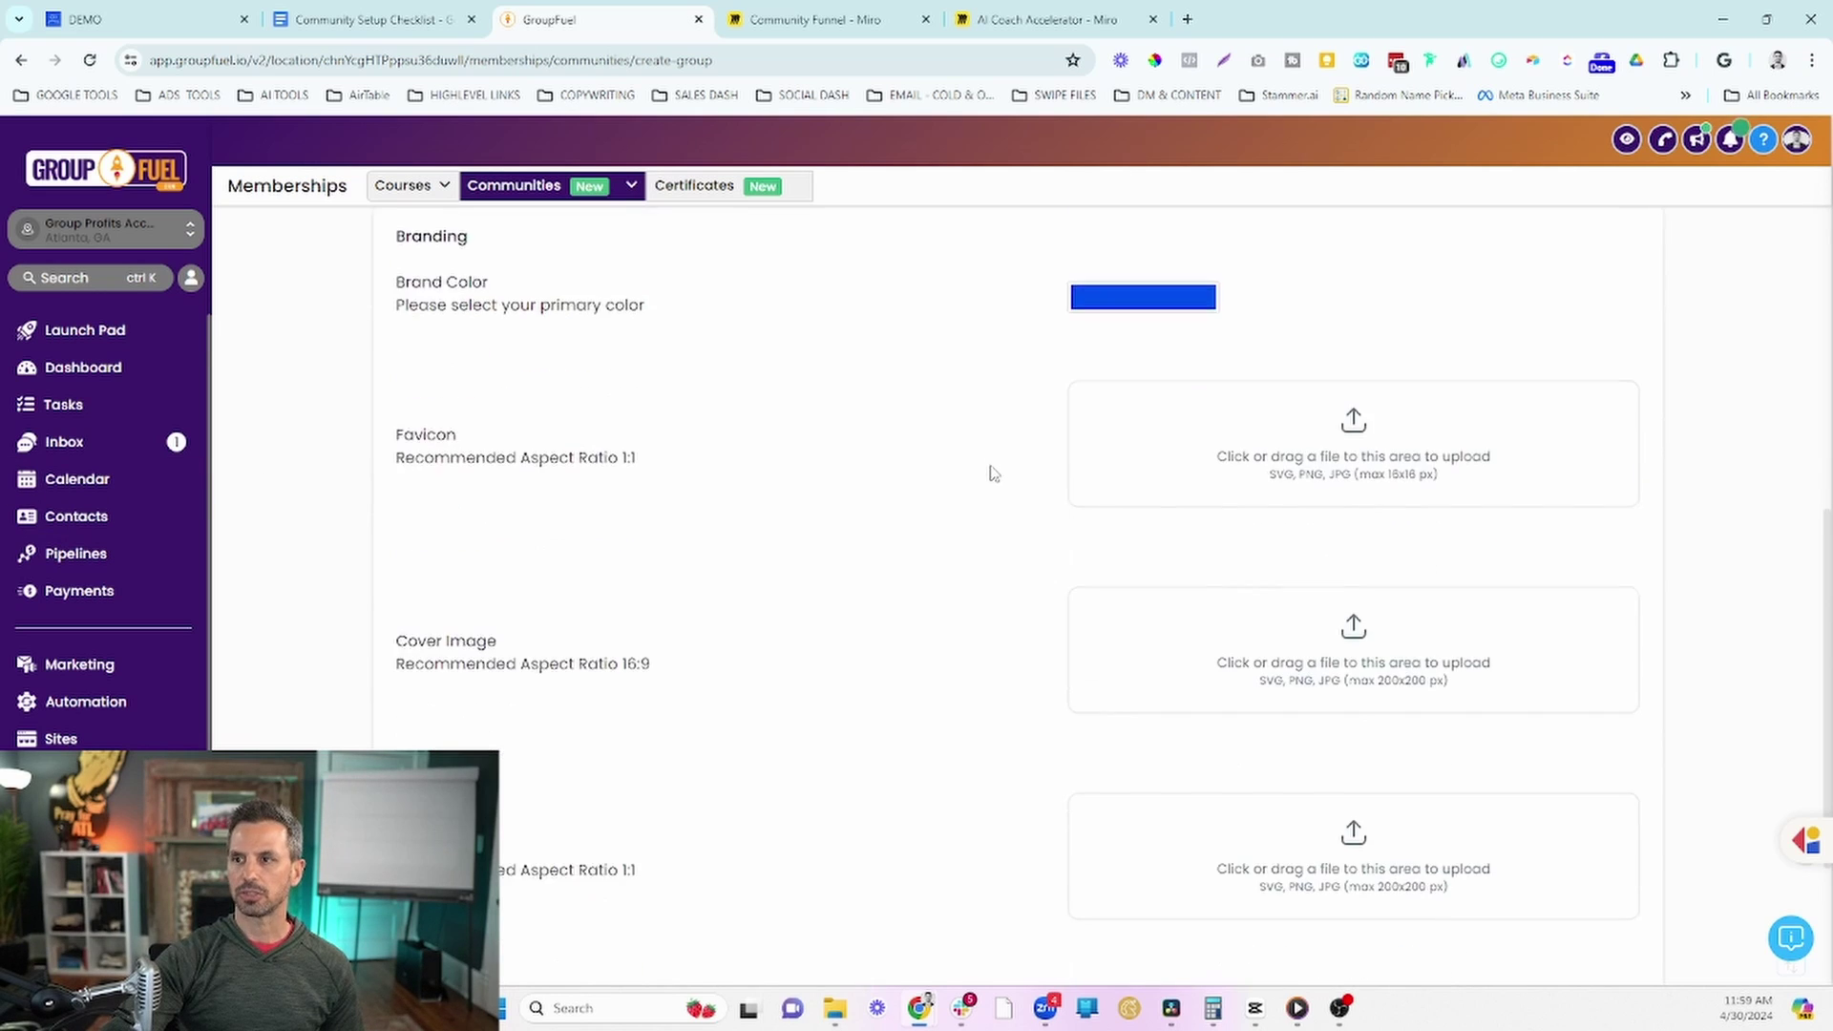
click(396, 21)
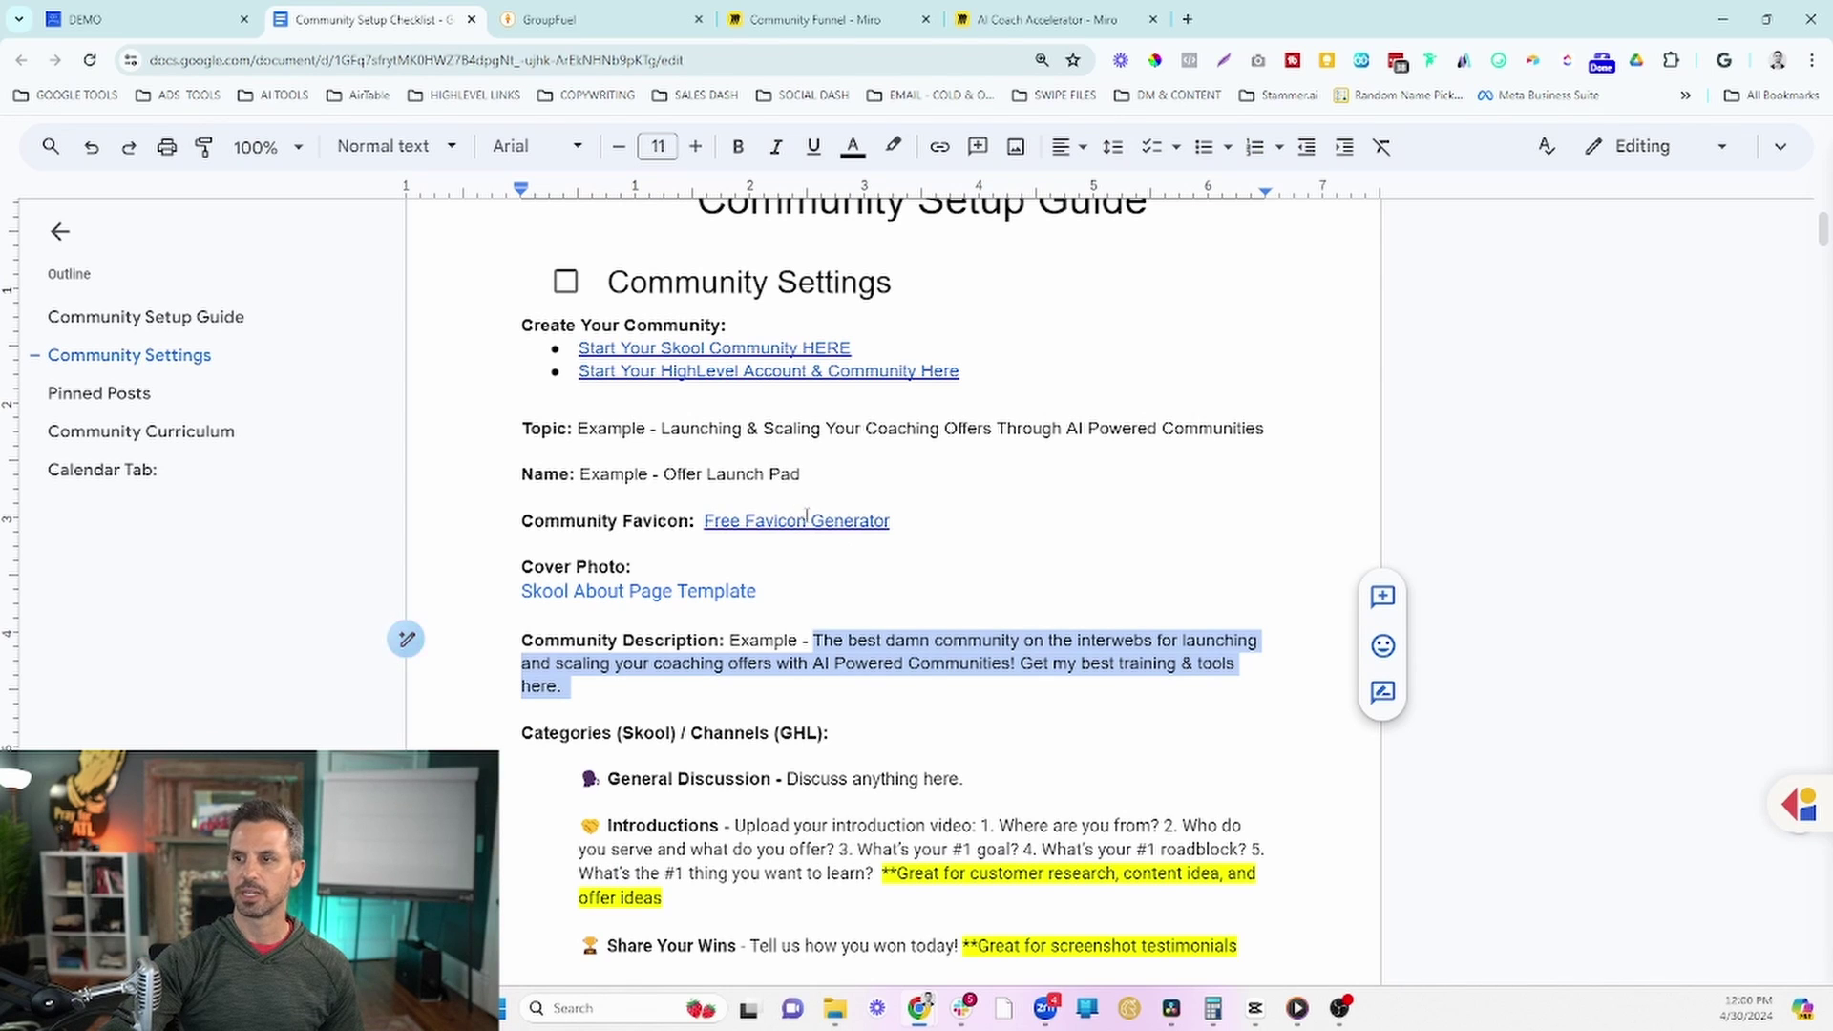
click(776, 564)
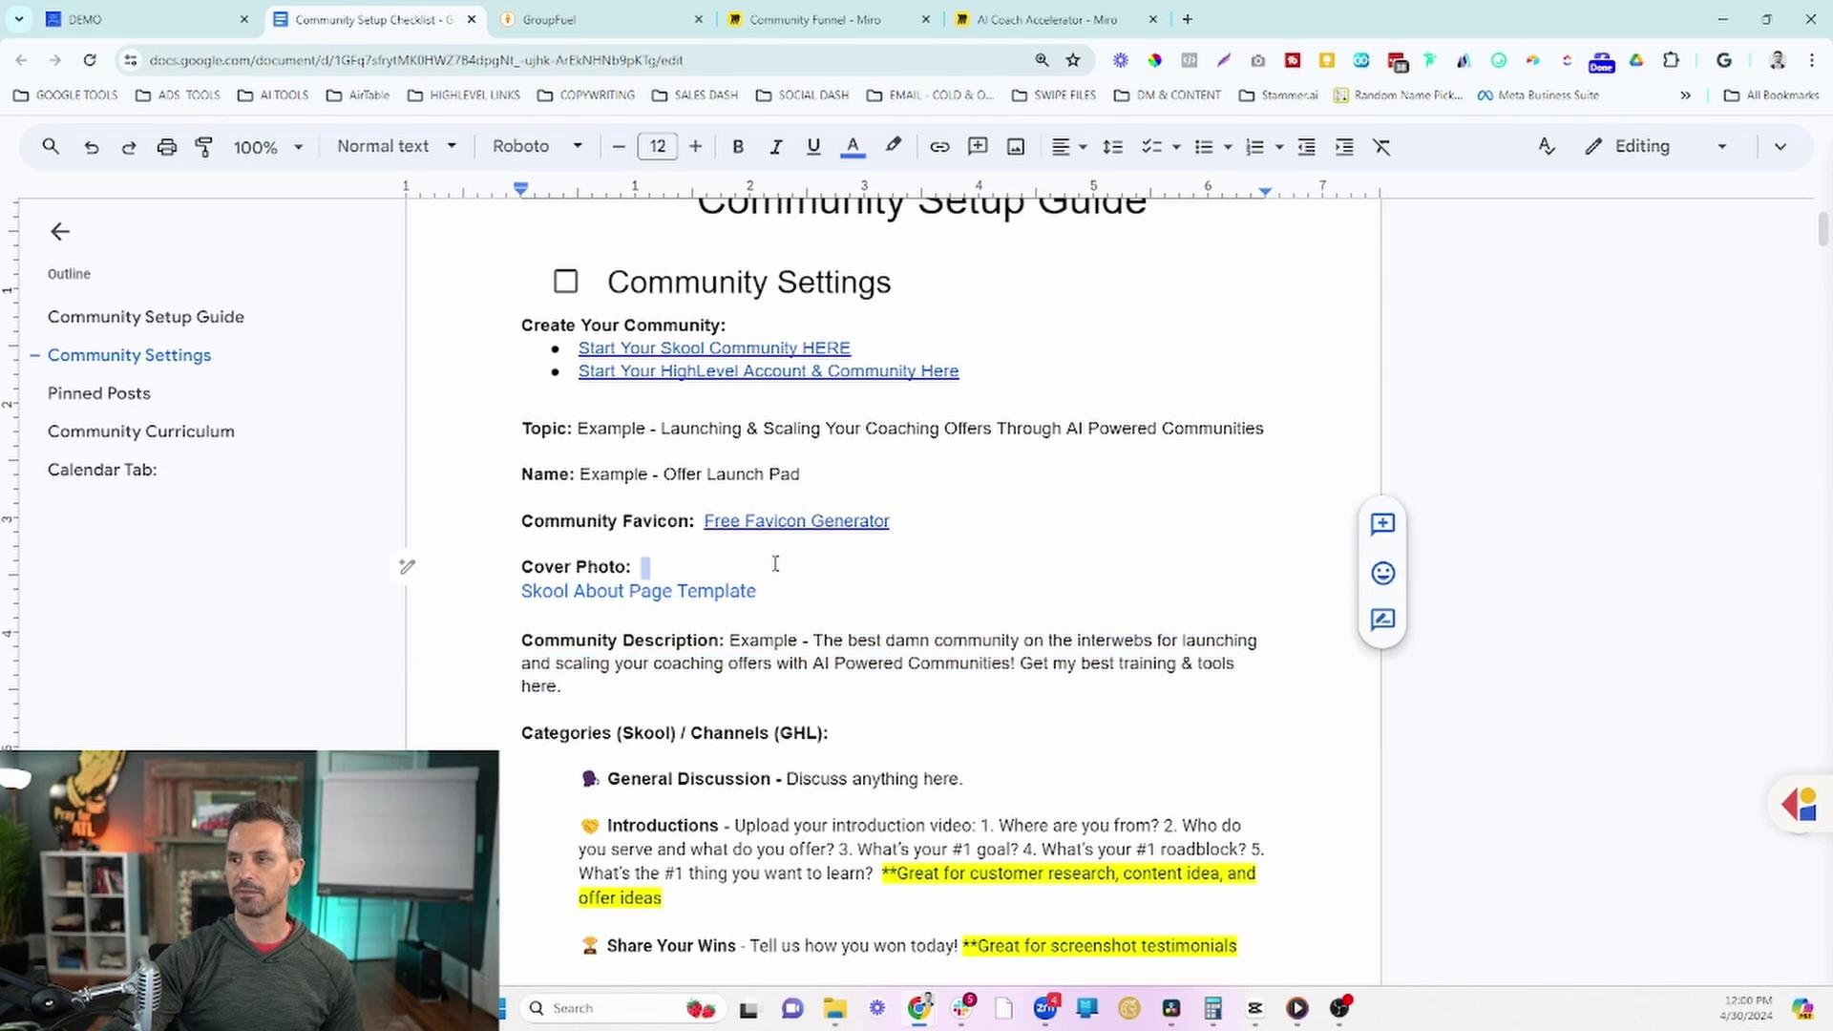
scroll(750, 592, down, 1)
scroll(694, 515, down, 2)
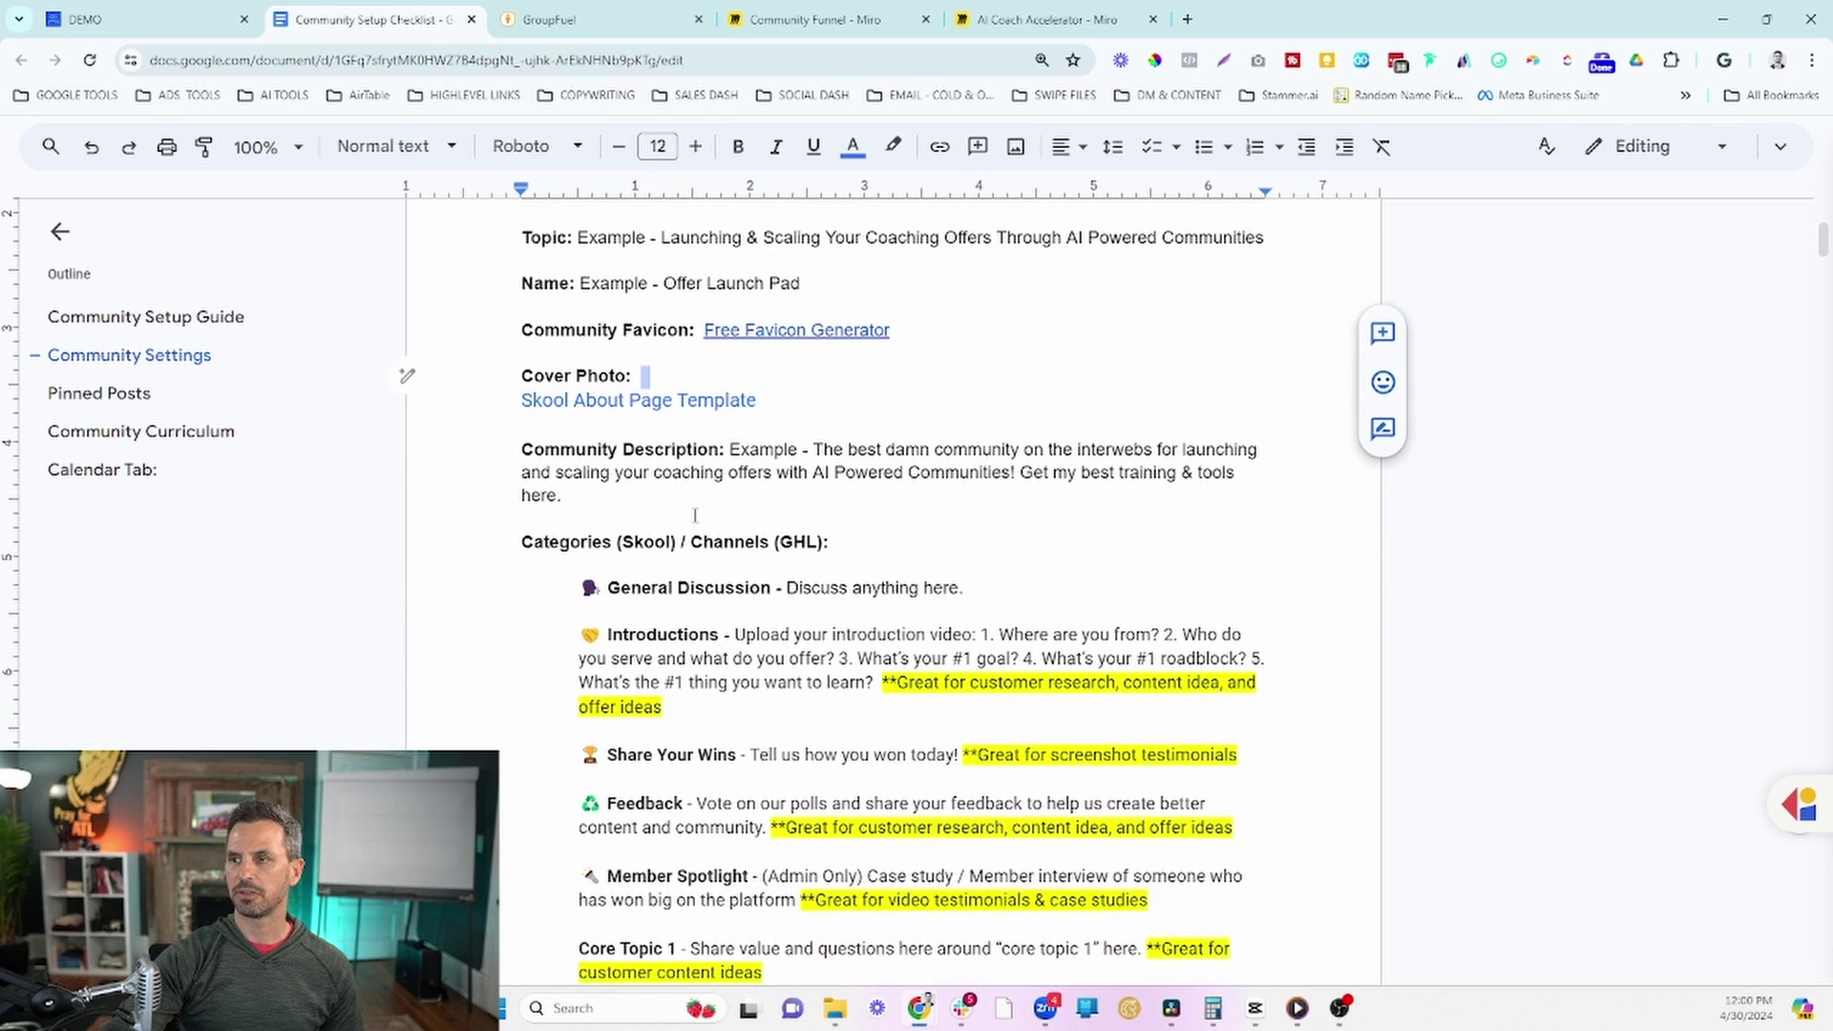
Step: Try to create the group in GroupFuel without uploading a favicon, cover image or logo
click(592, 19)
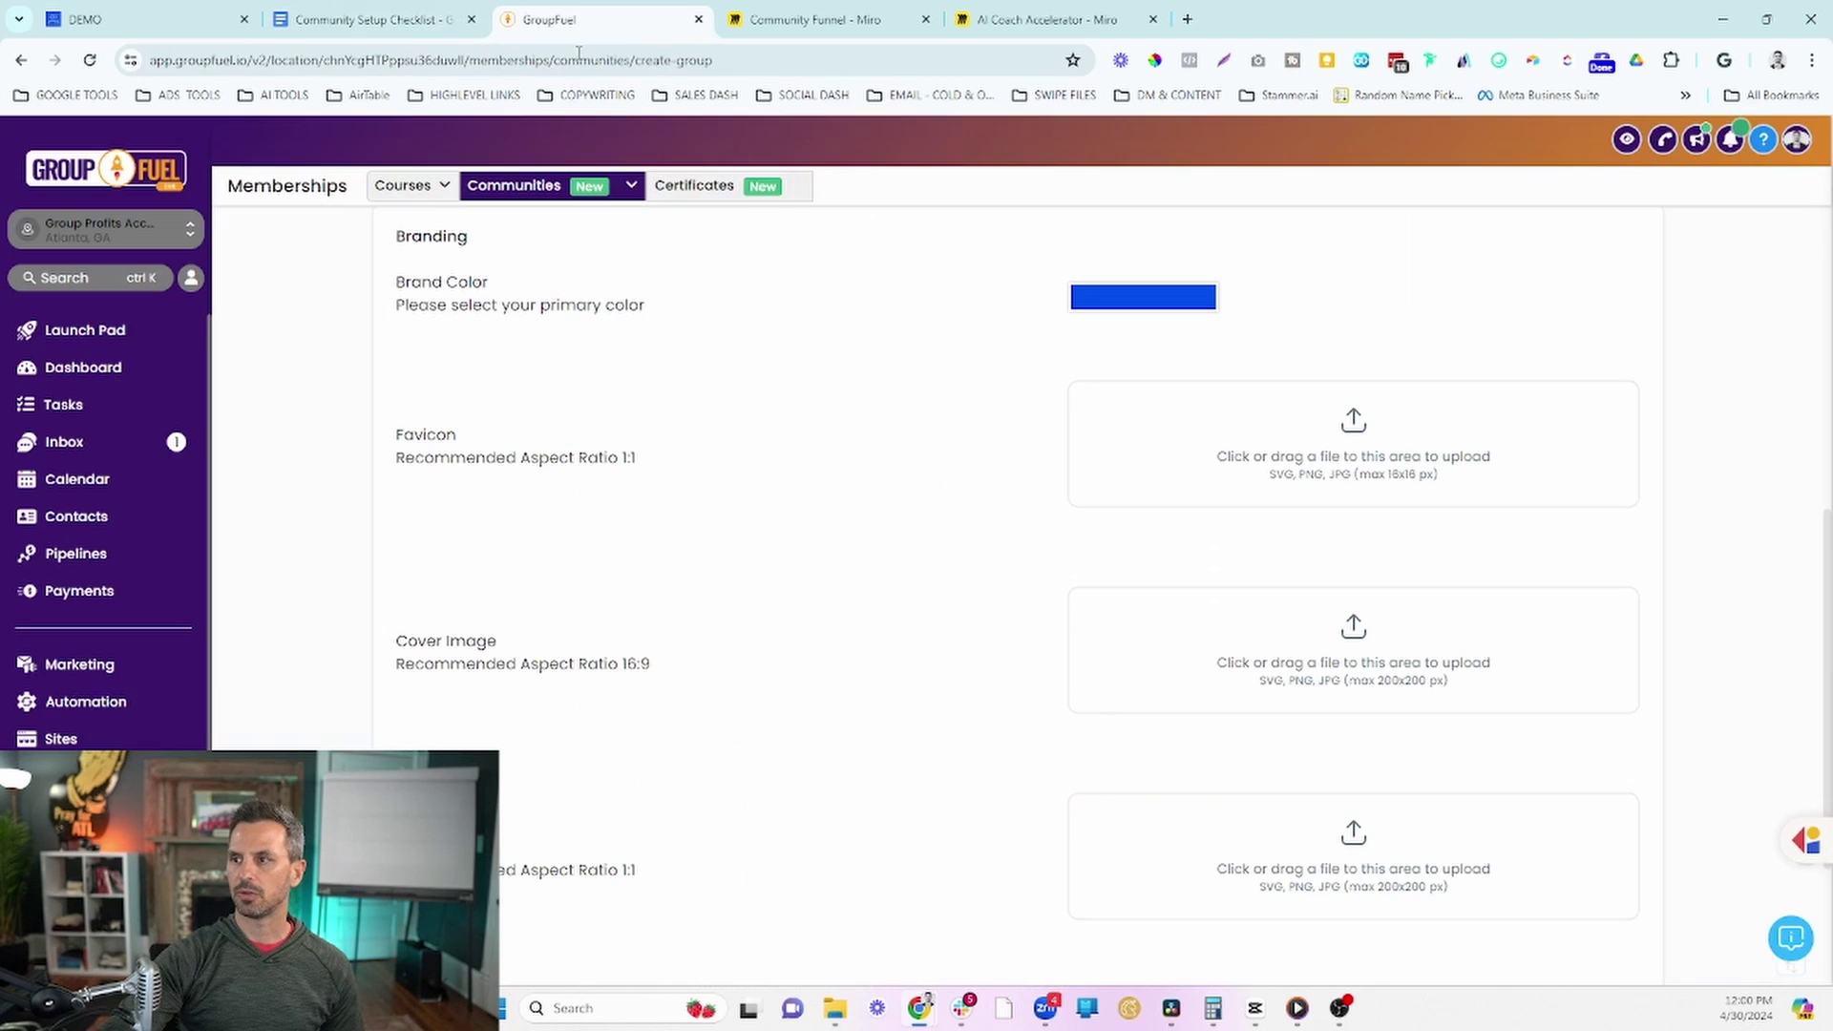
scroll(1152, 725, down, 1)
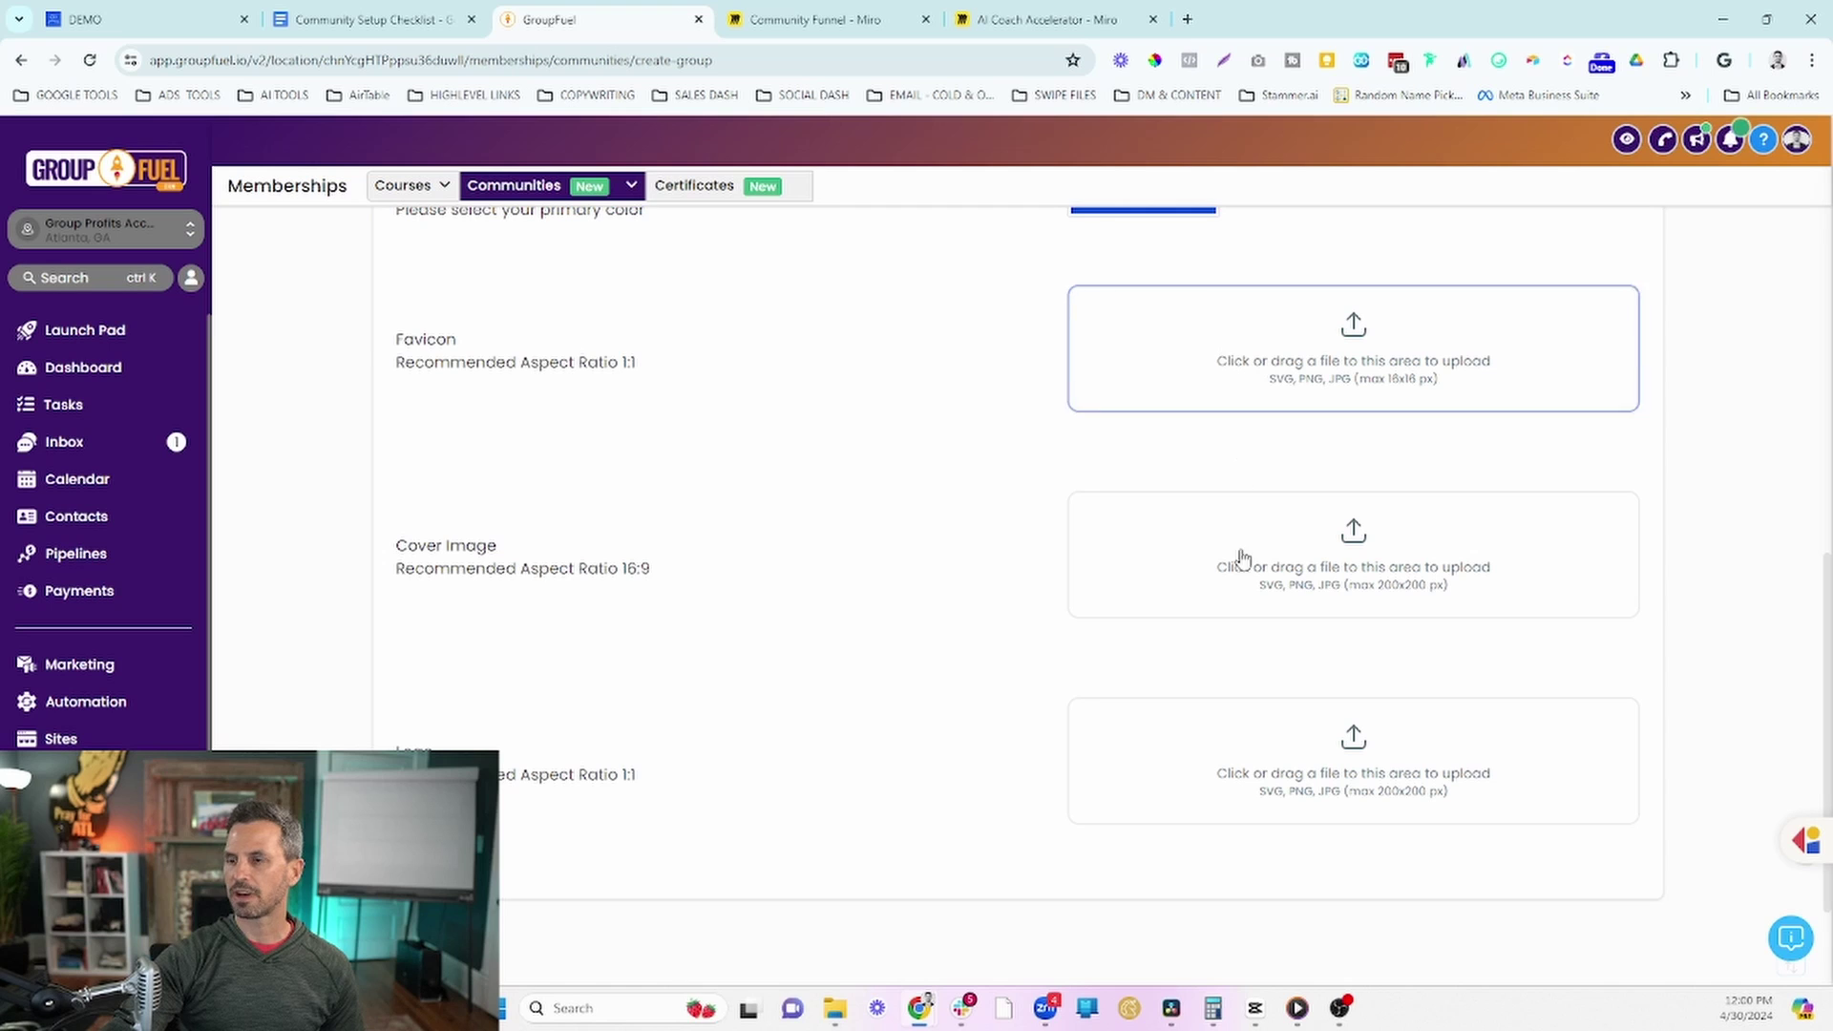
scroll(1282, 652, down, 1)
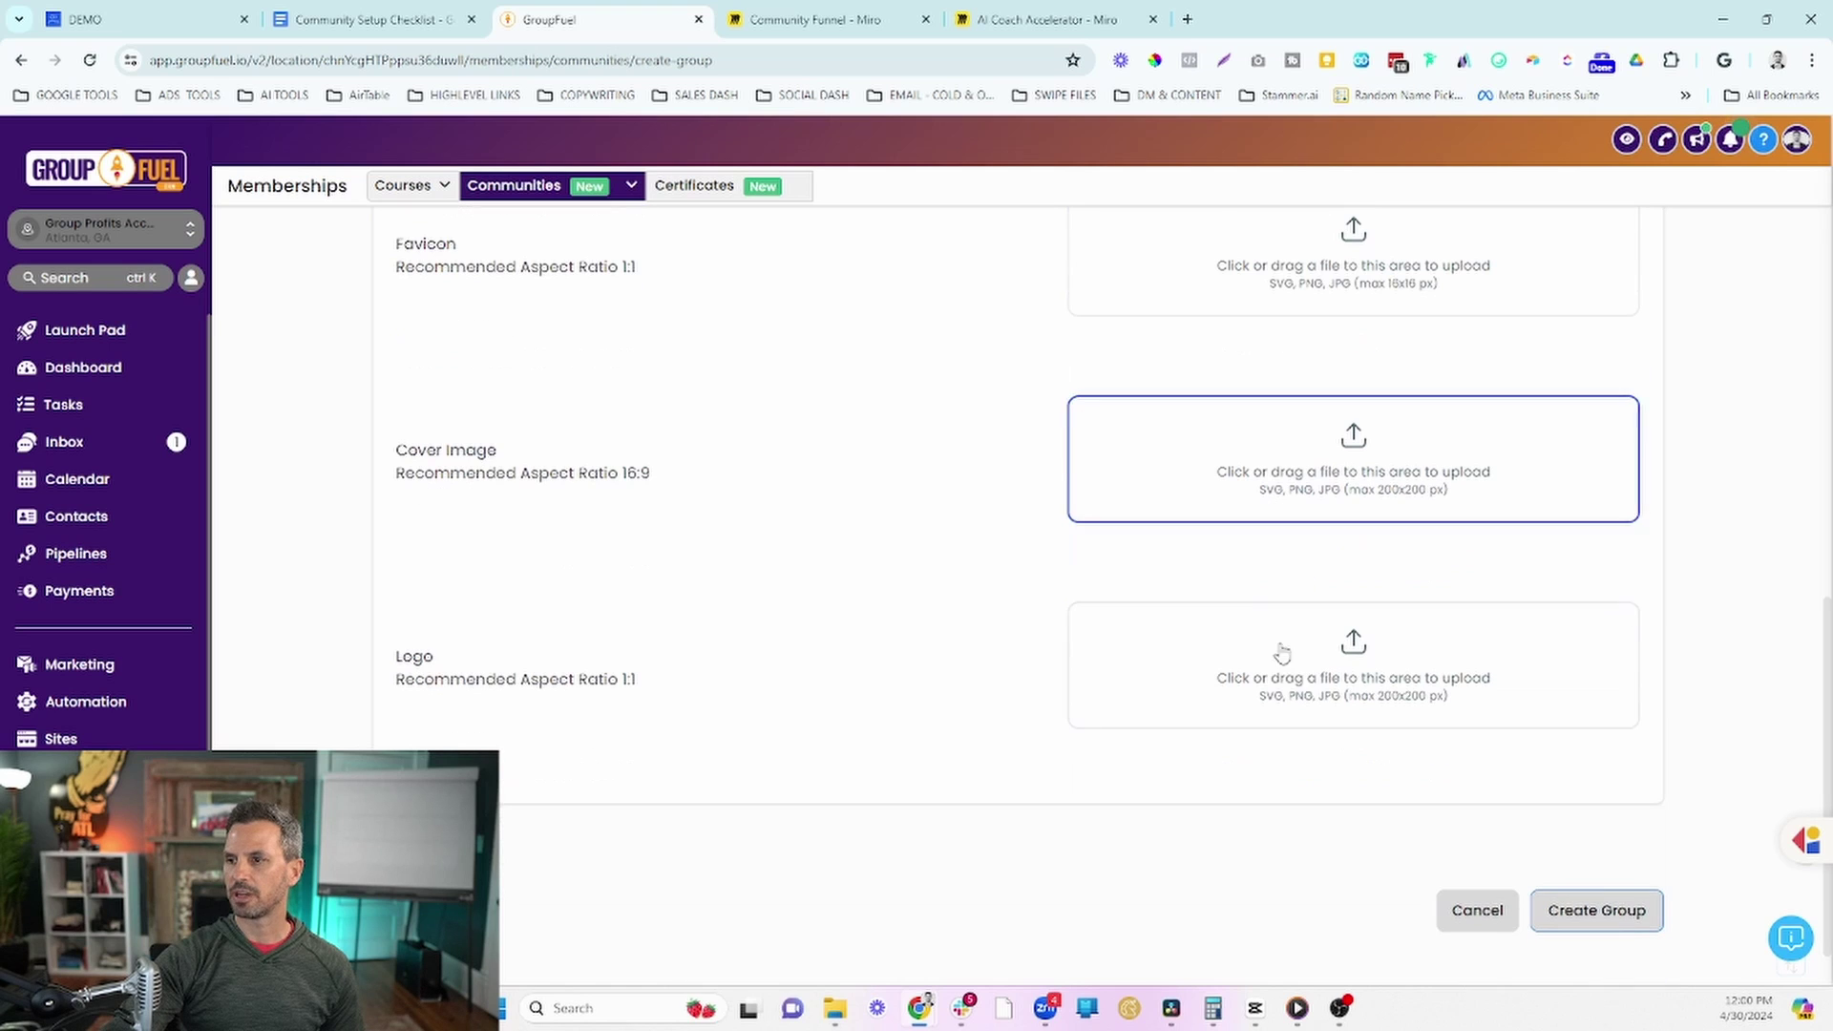
click(1607, 911)
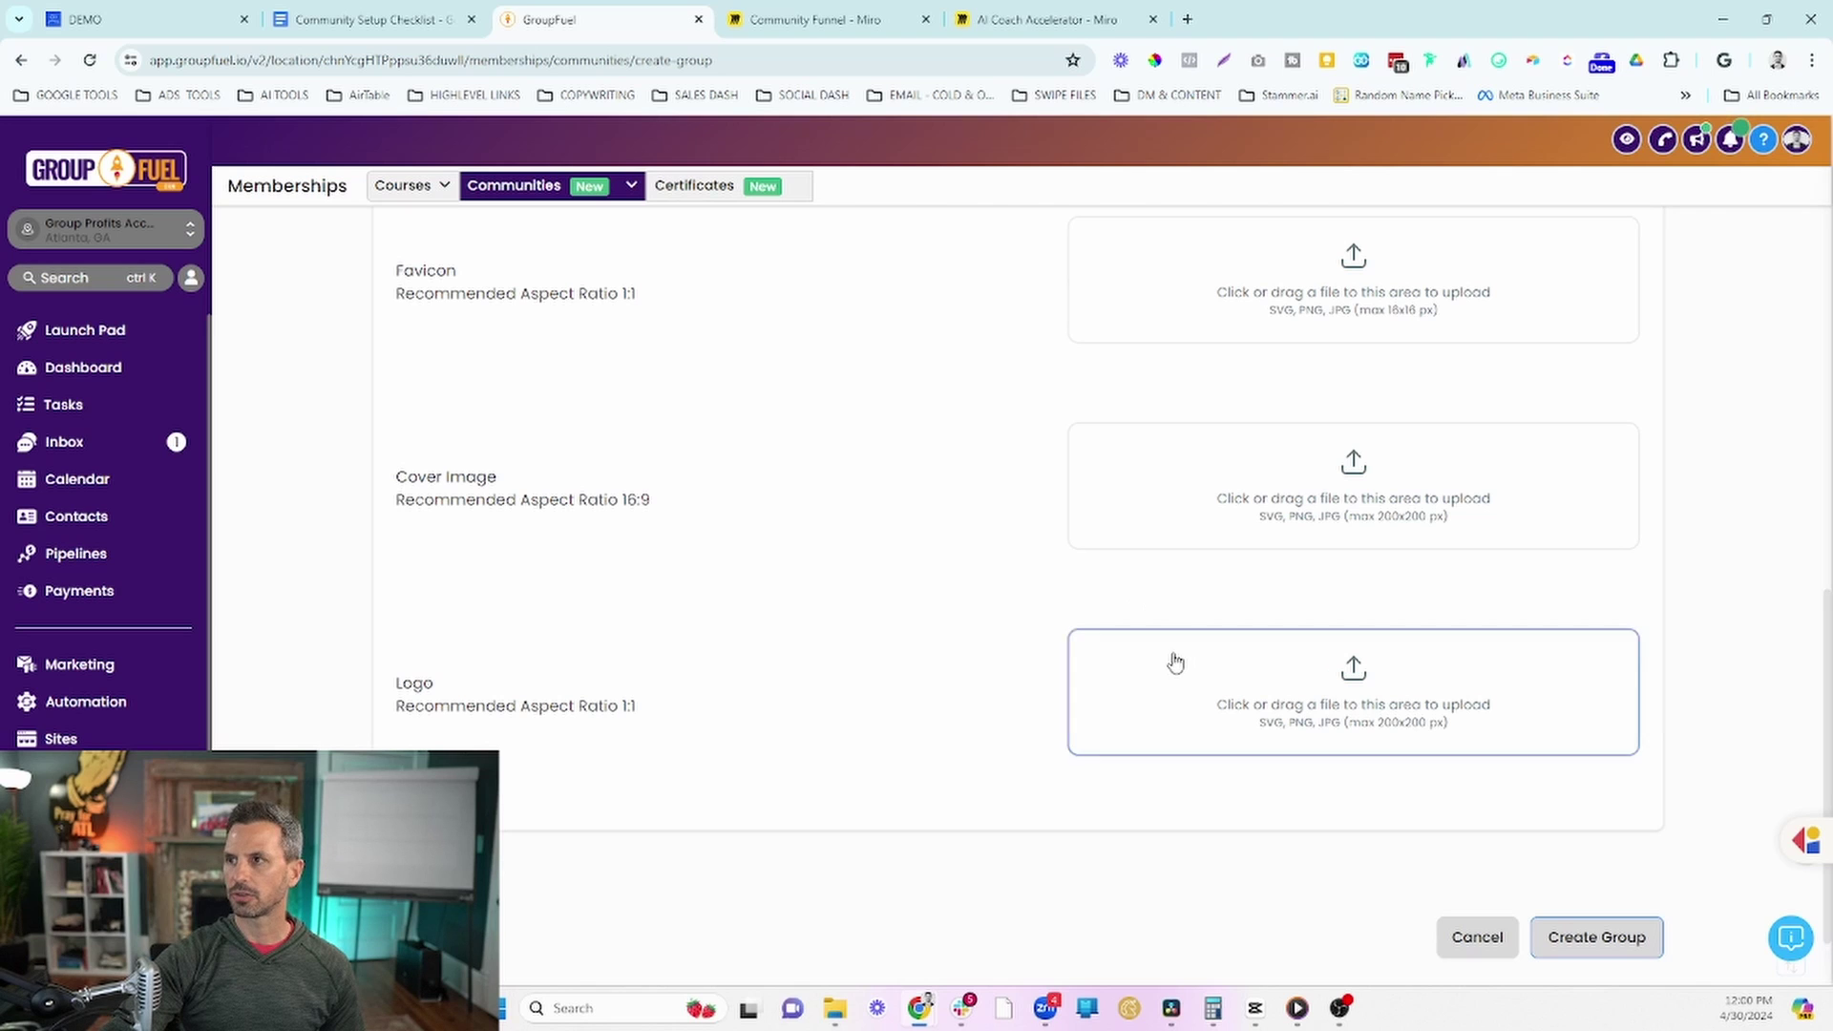
Step: Set the group URL to offer-launch-pad2 and create the group
scroll(1174, 659, up, 10)
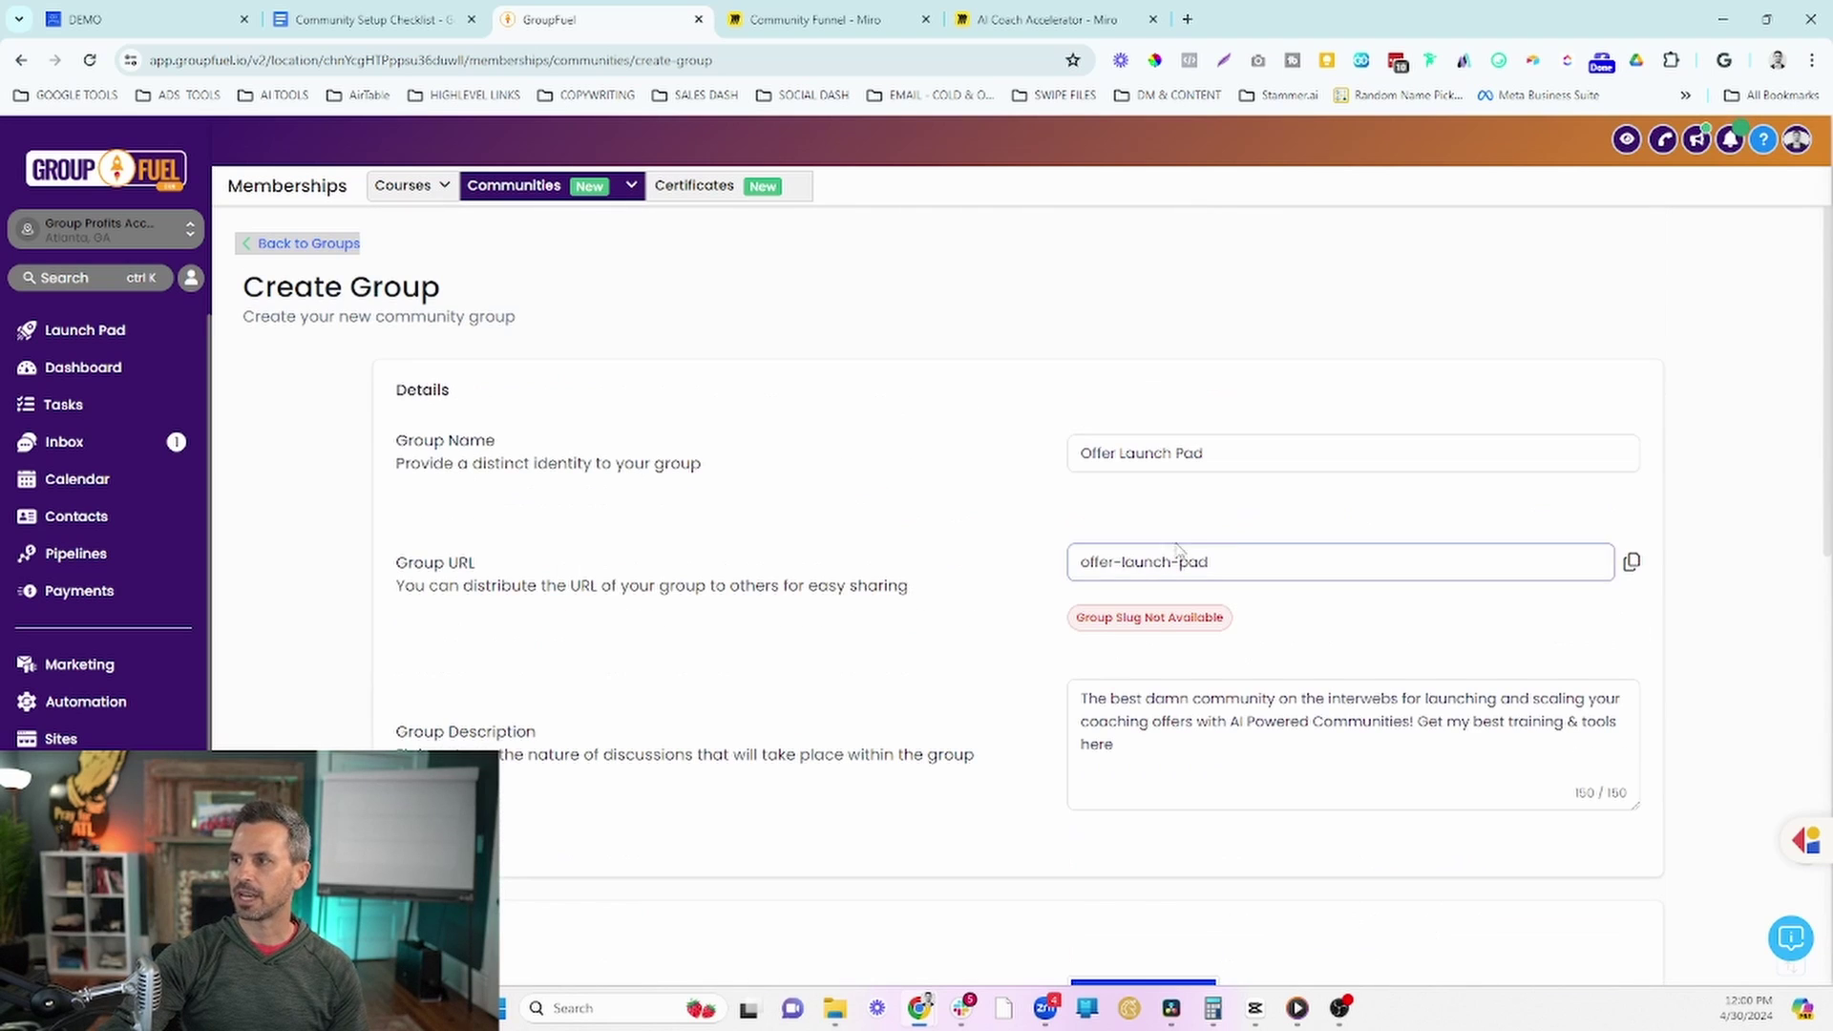
click(1264, 556)
text(2)
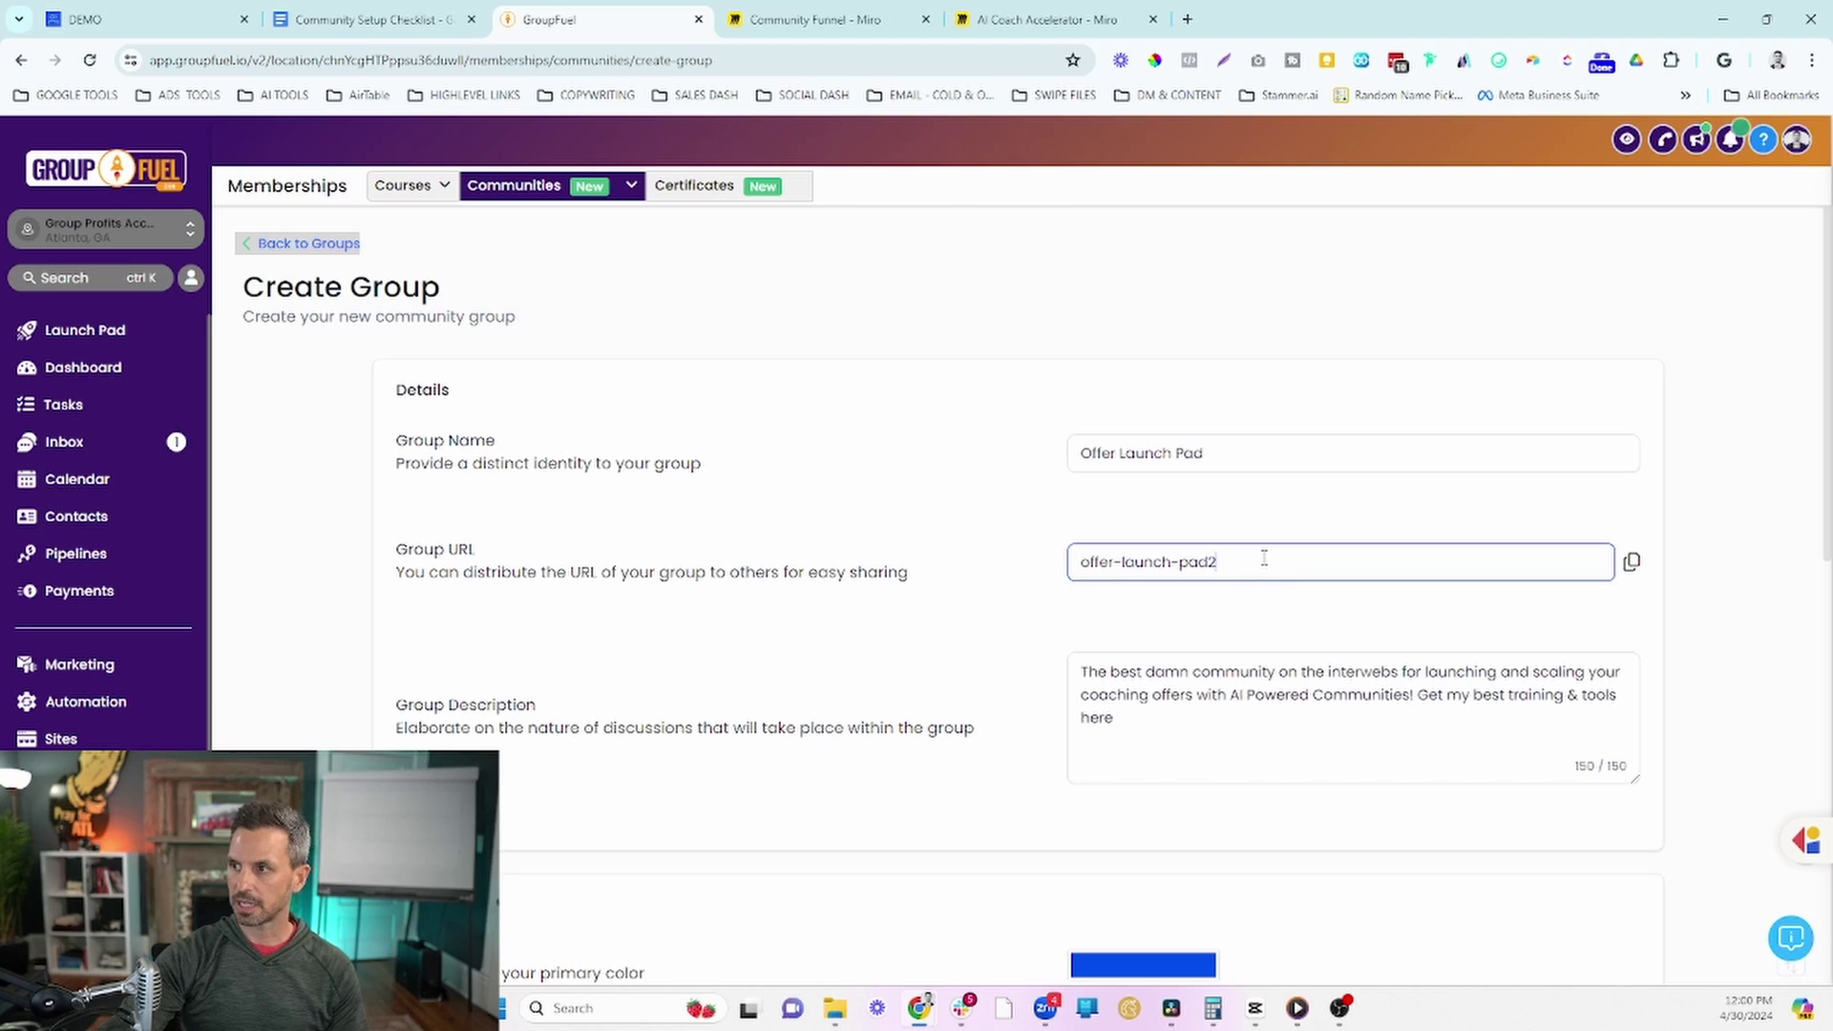
scroll(1284, 593, down, 6)
scroll(1307, 691, down, 4)
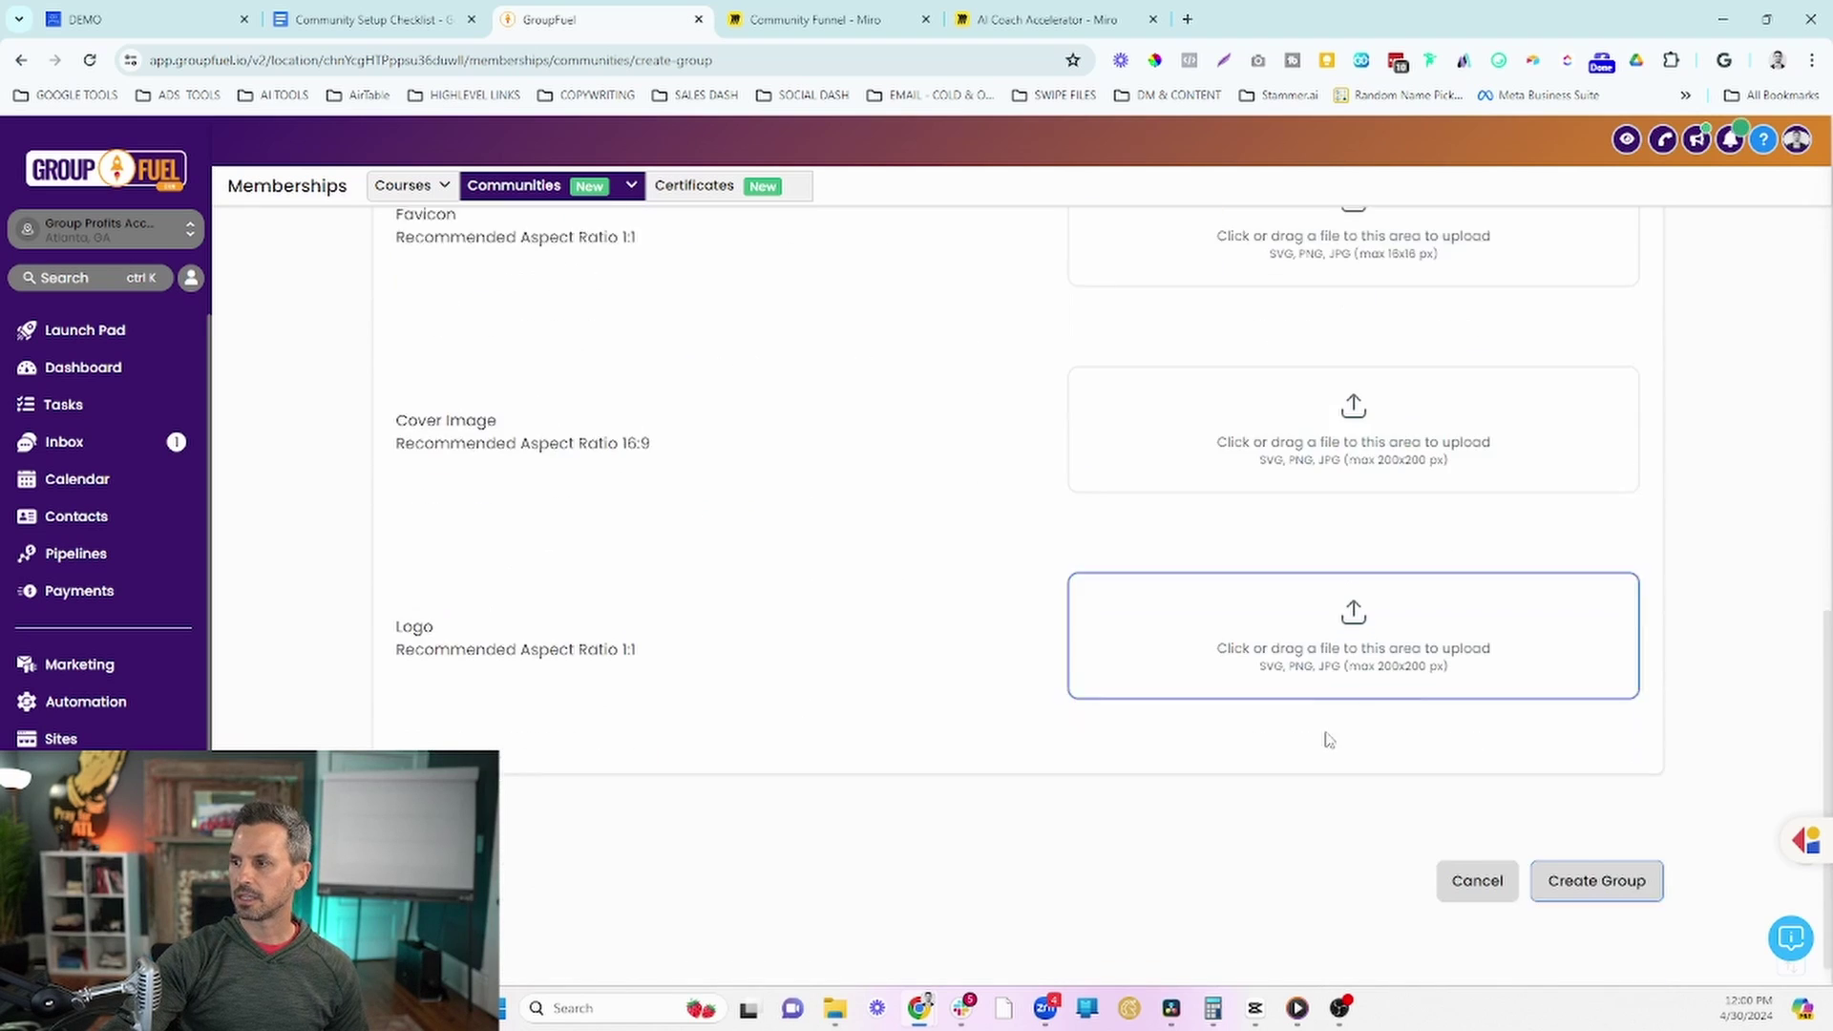
click(1623, 850)
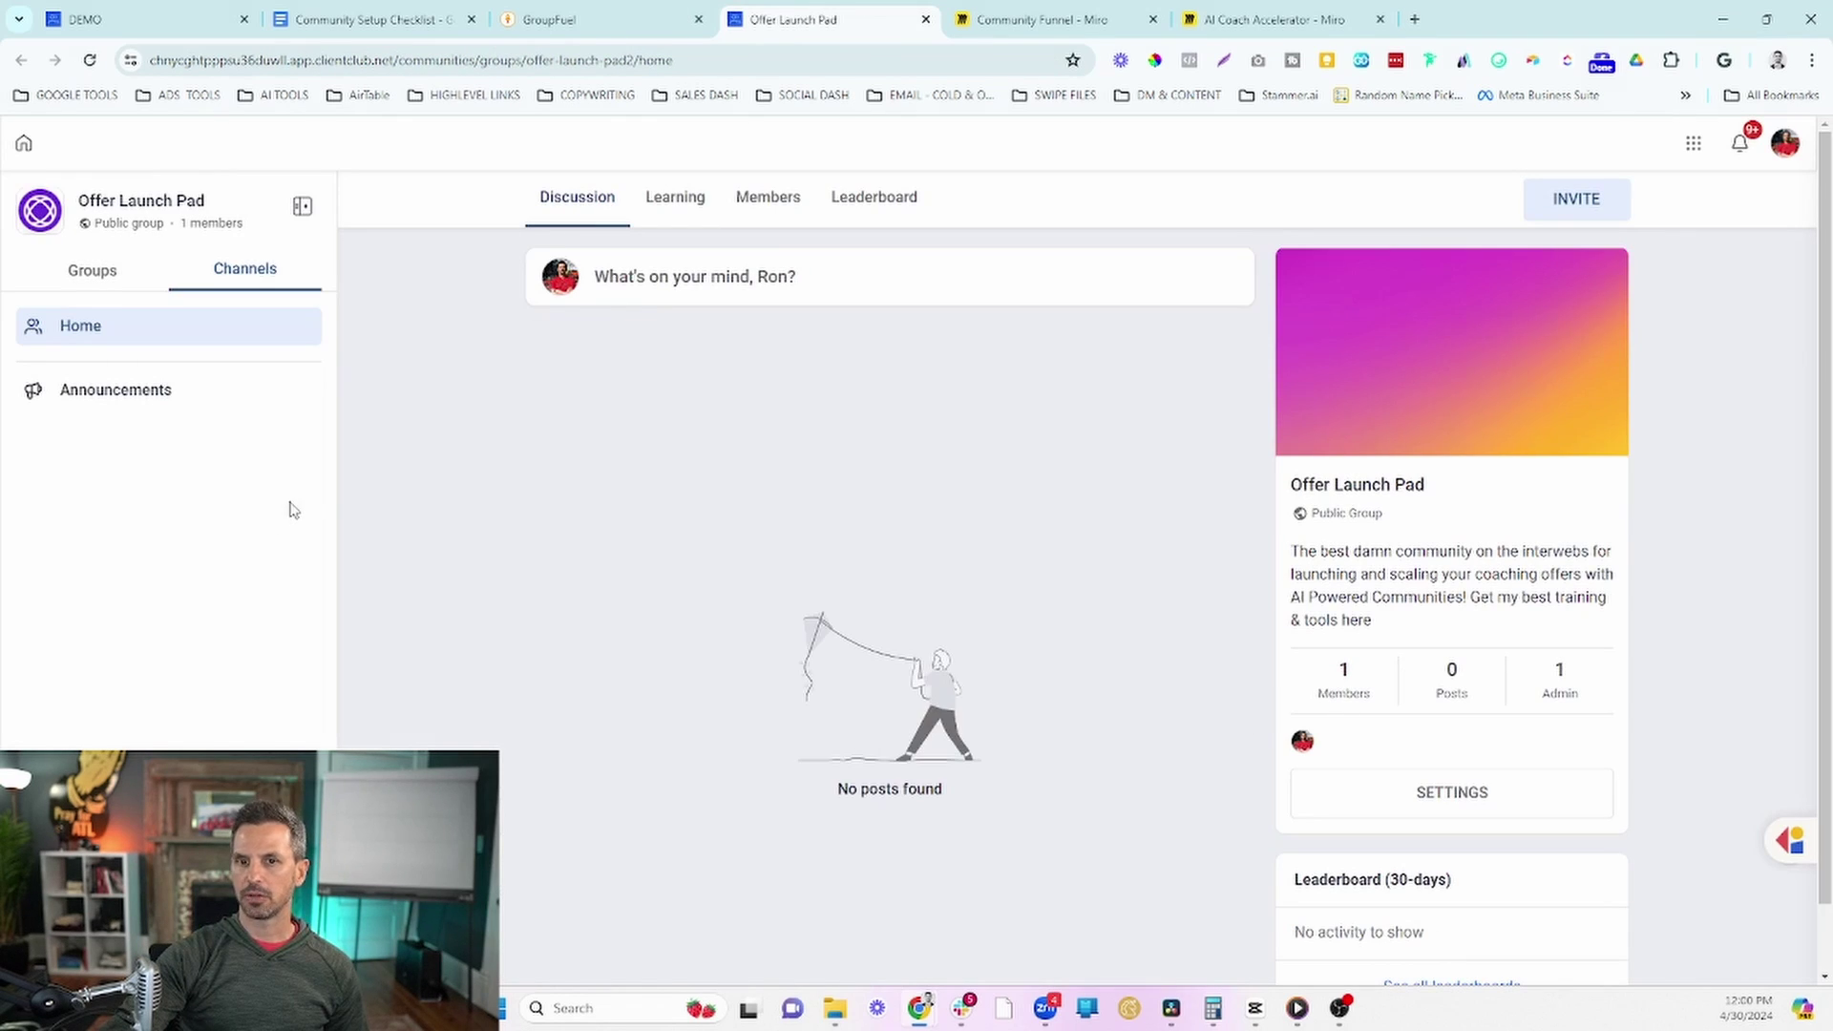
Step: Start a new channel in the Offer Launch Pad group, using the guide's General Discussion title with its emoji as the name
scroll(284, 527, down, 1)
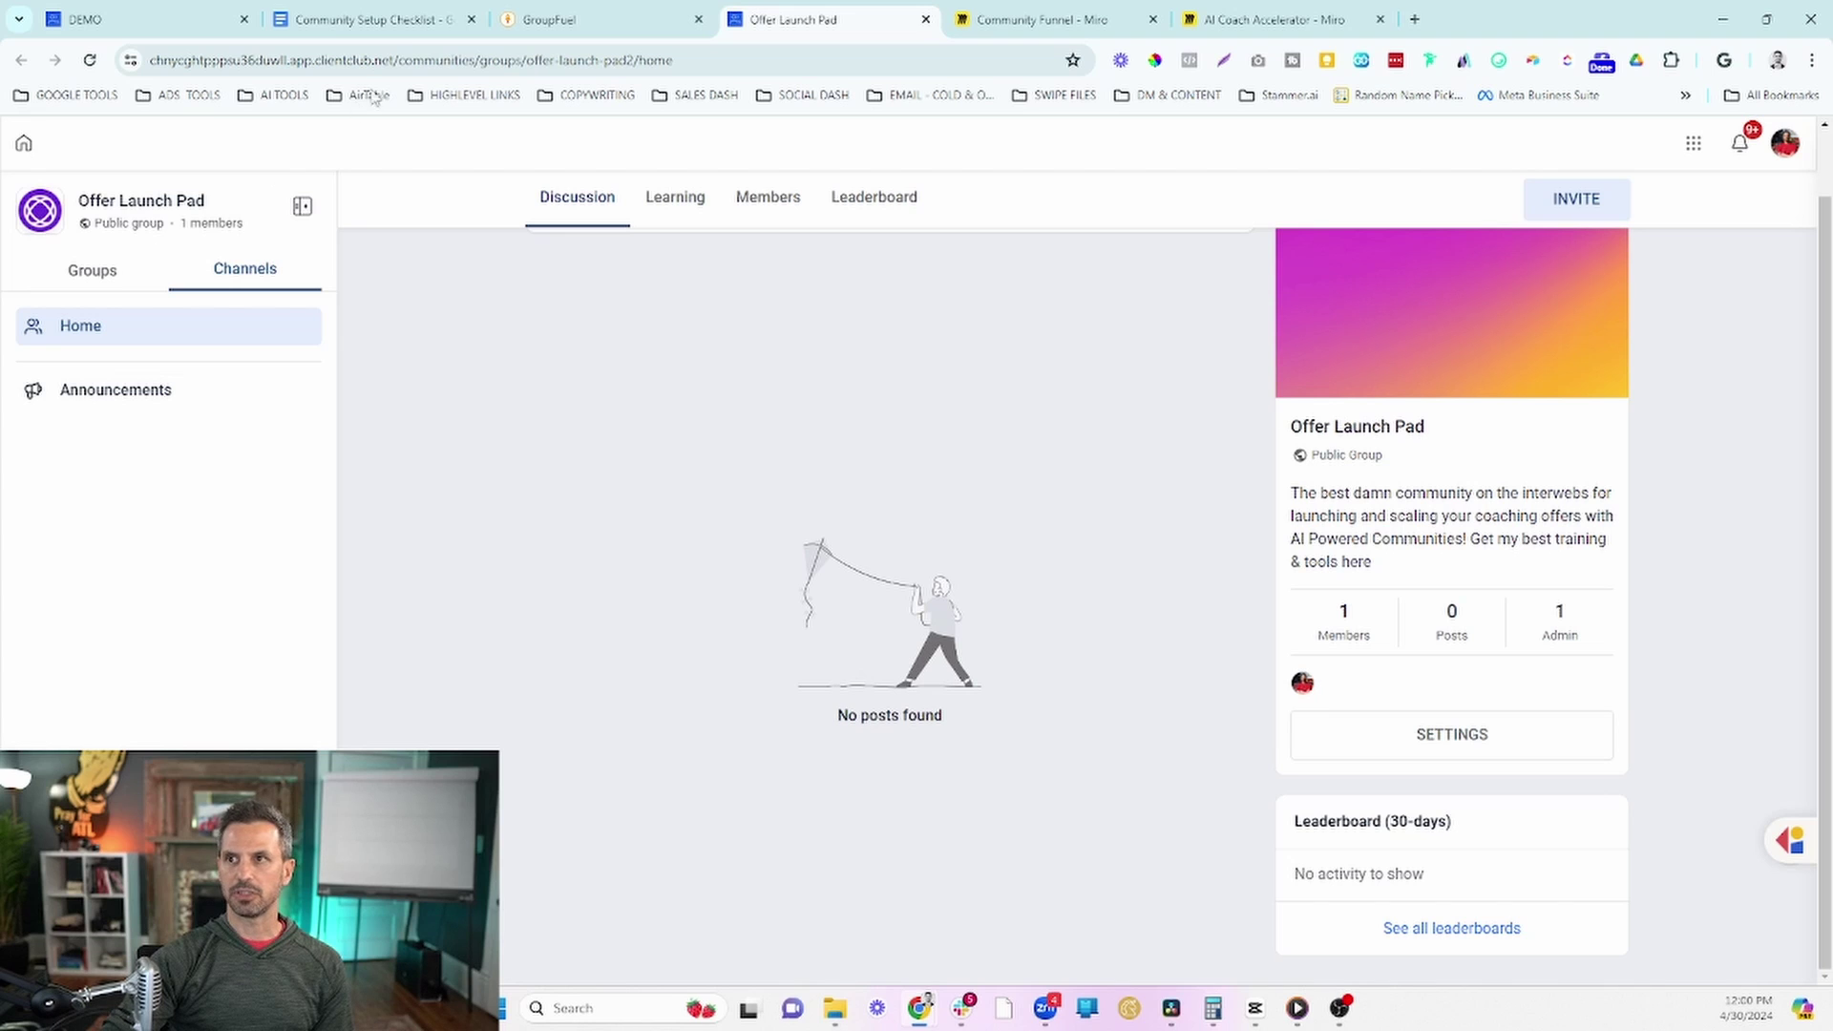
click(409, 26)
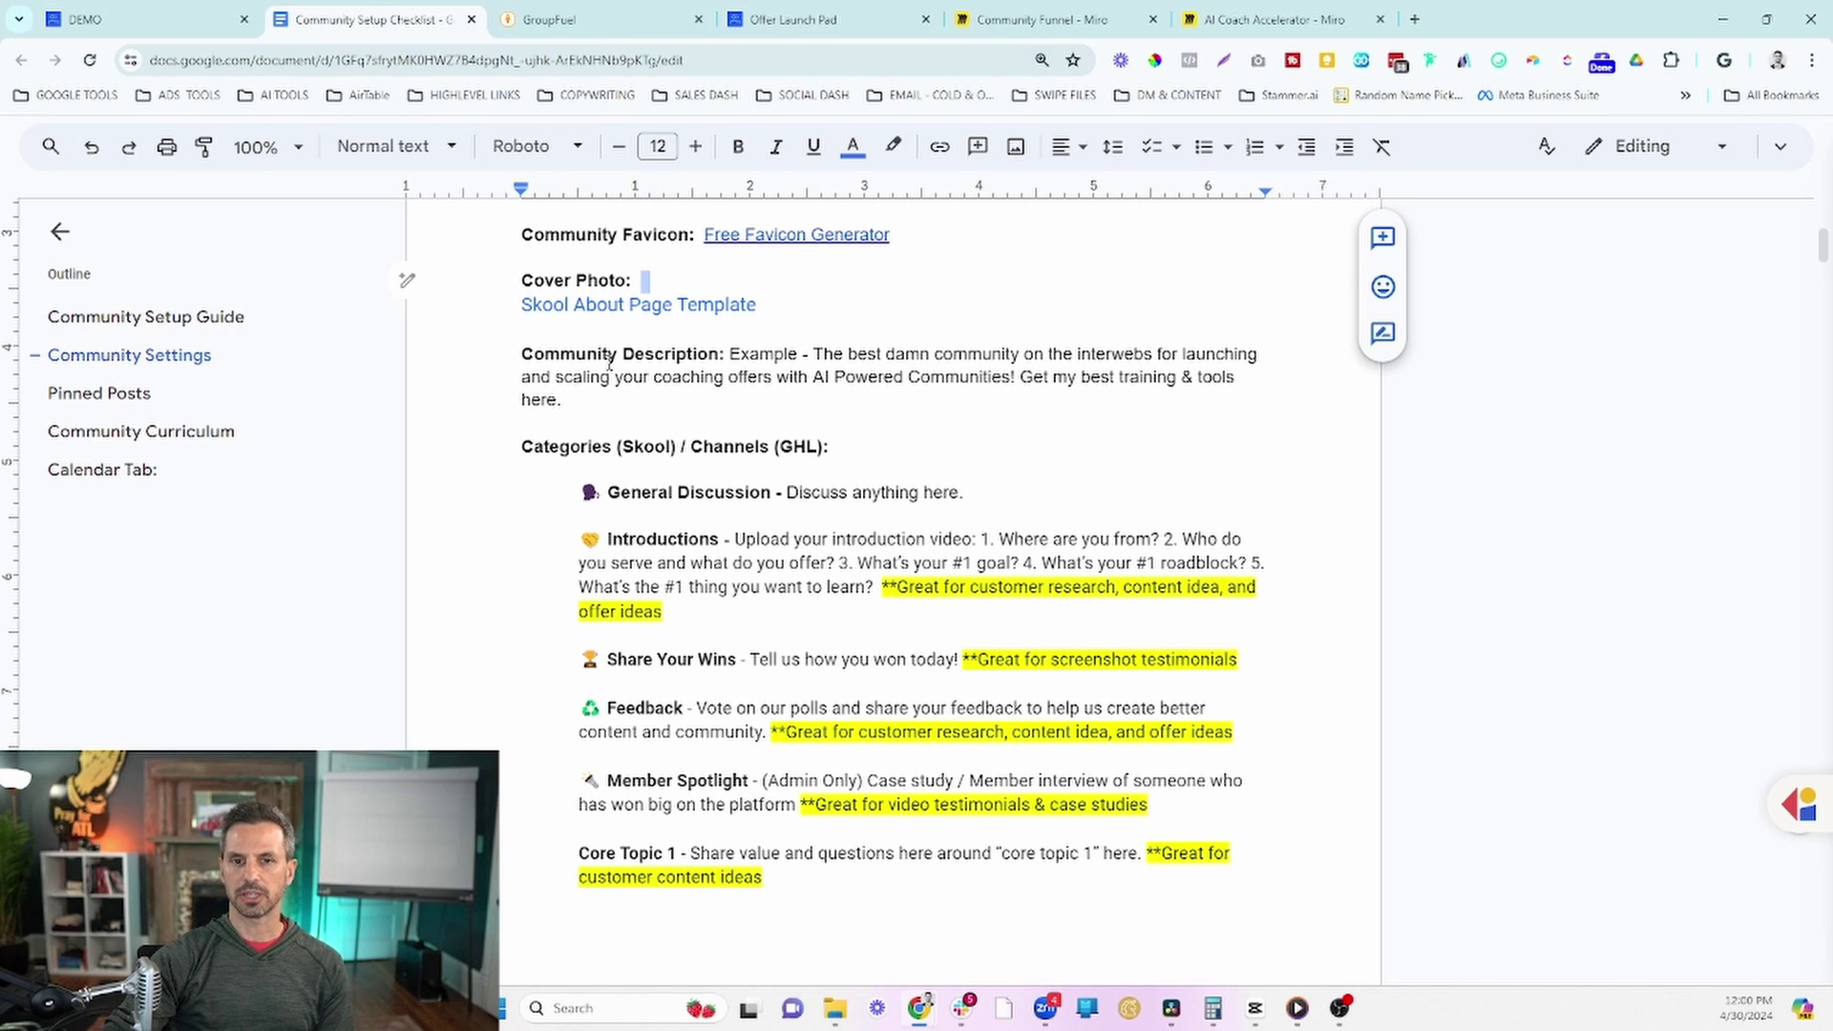
scroll(609, 363, down, 1)
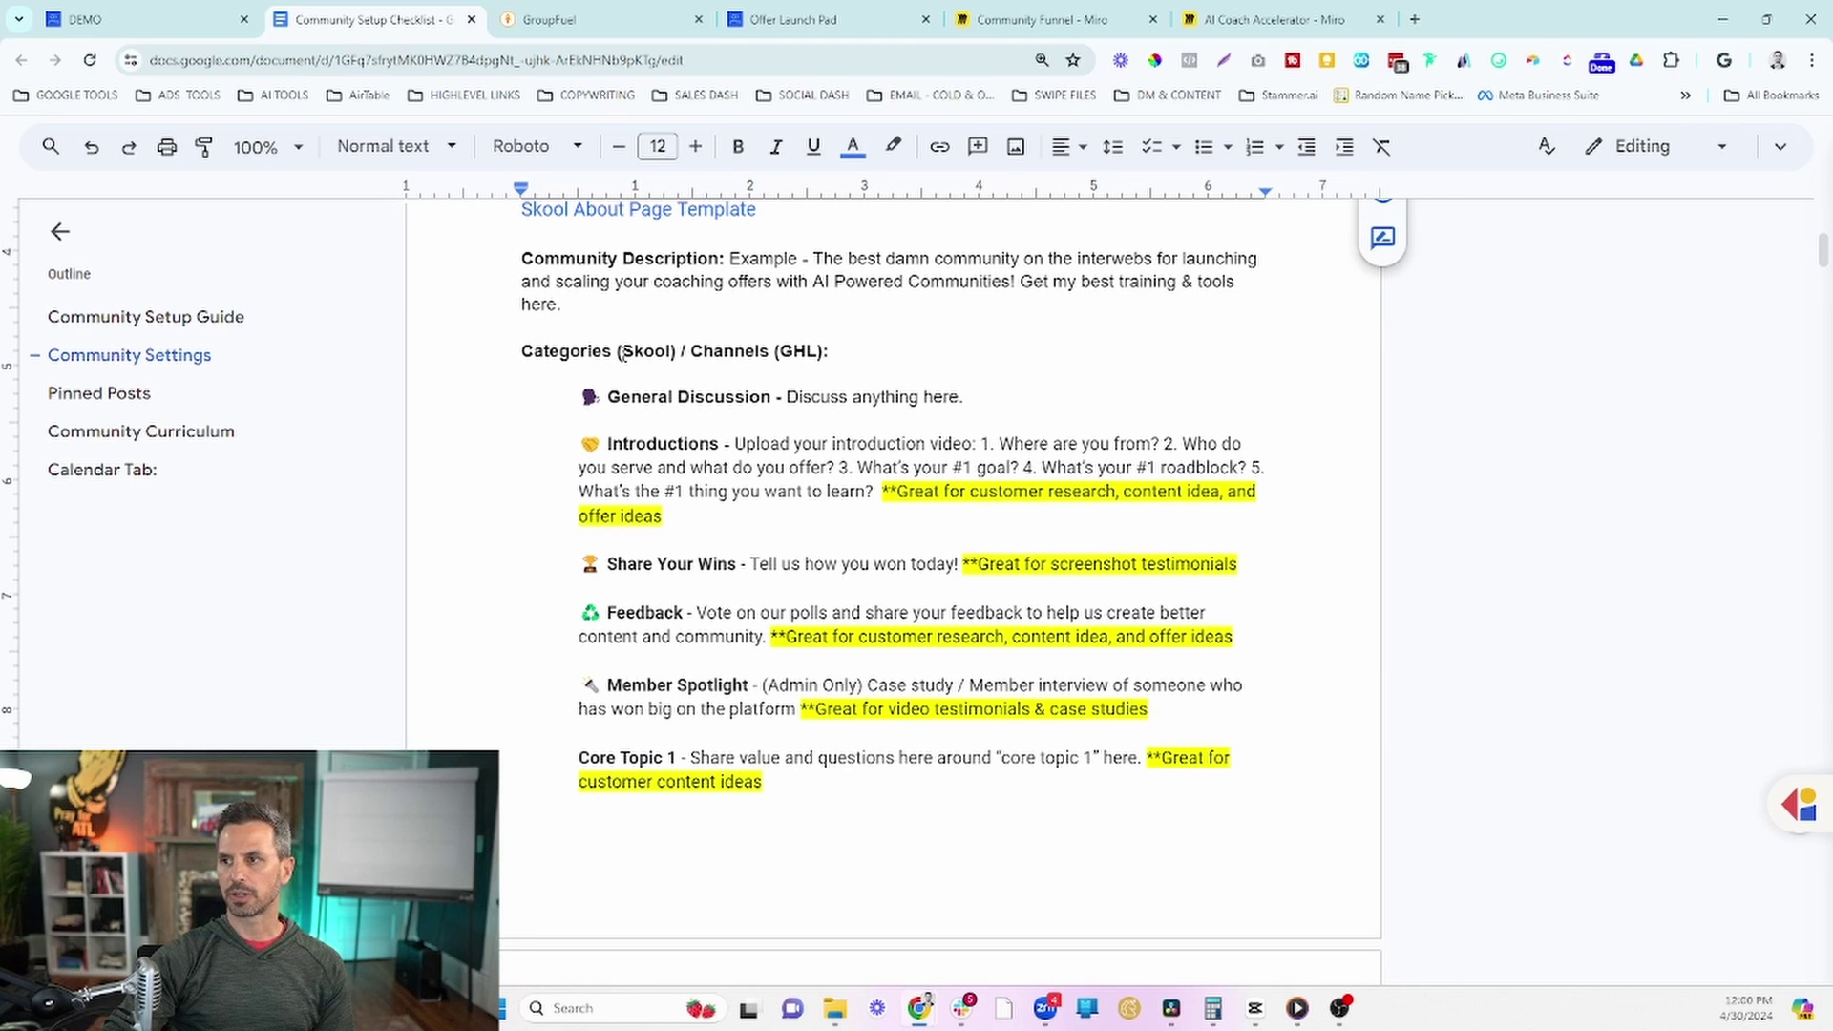
scroll(769, 351, down, 1)
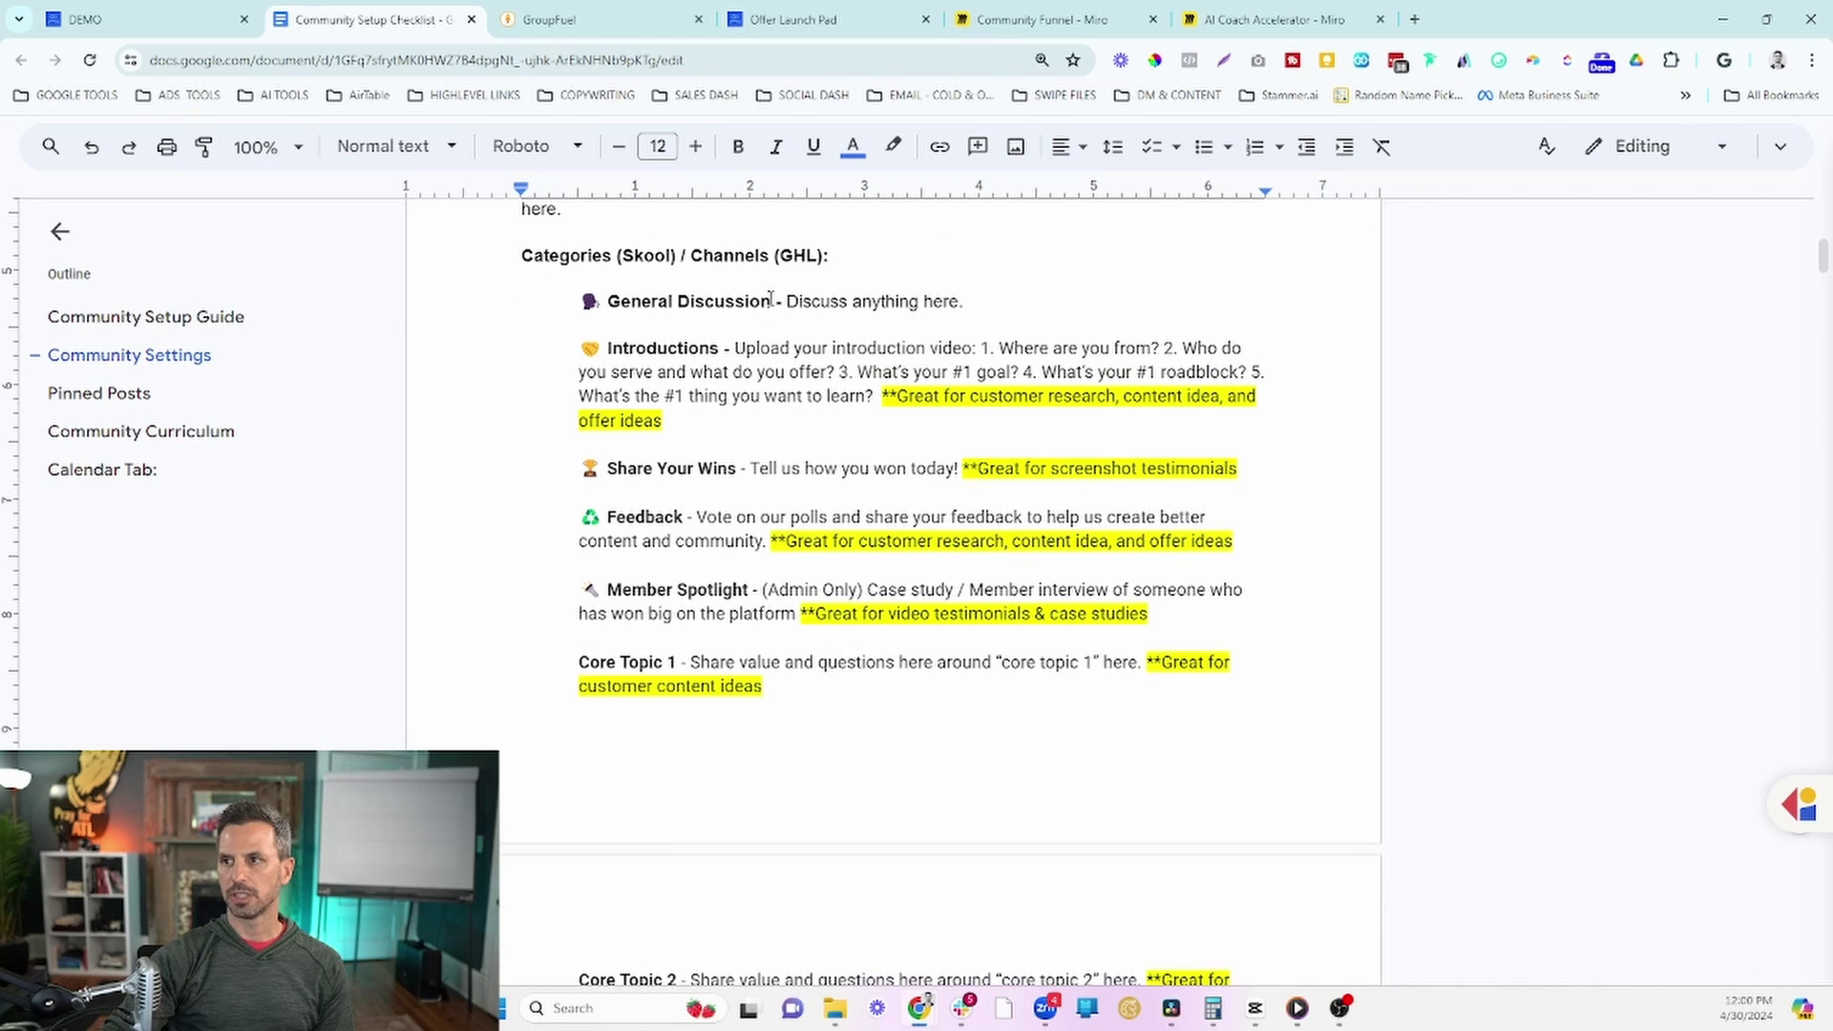
drag(770, 301, 572, 299)
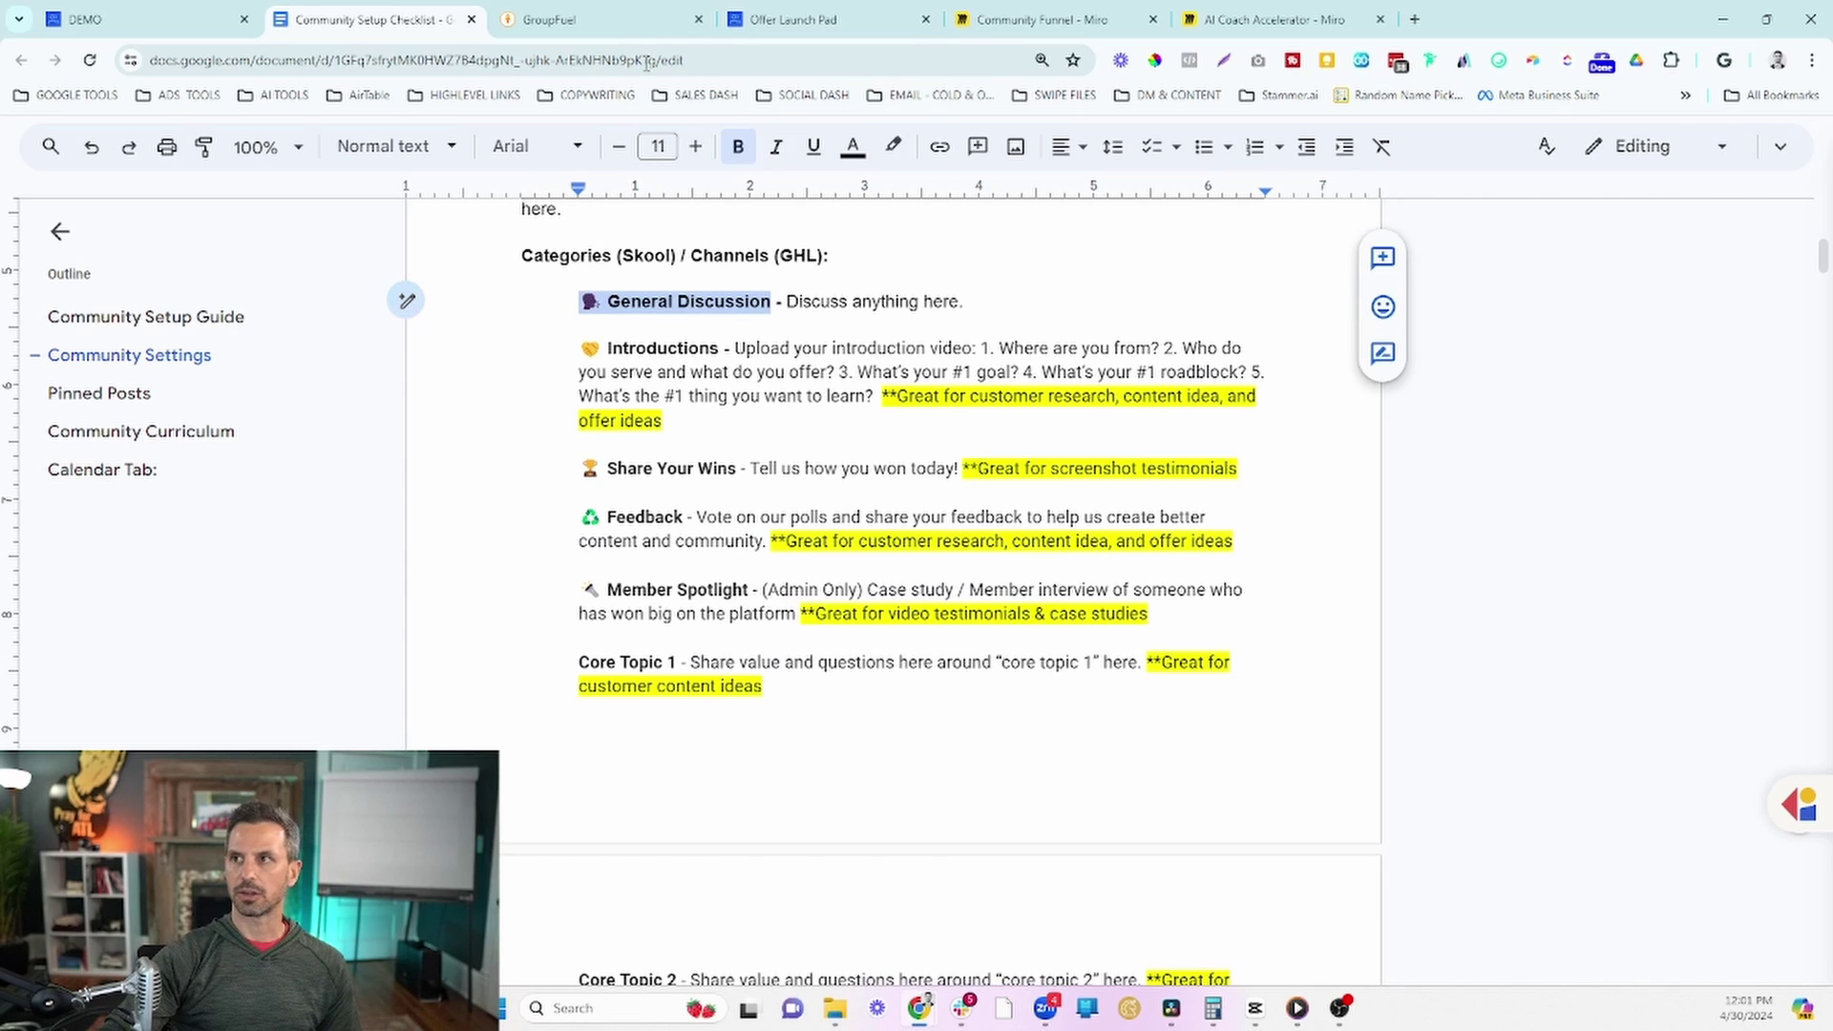
click(772, 27)
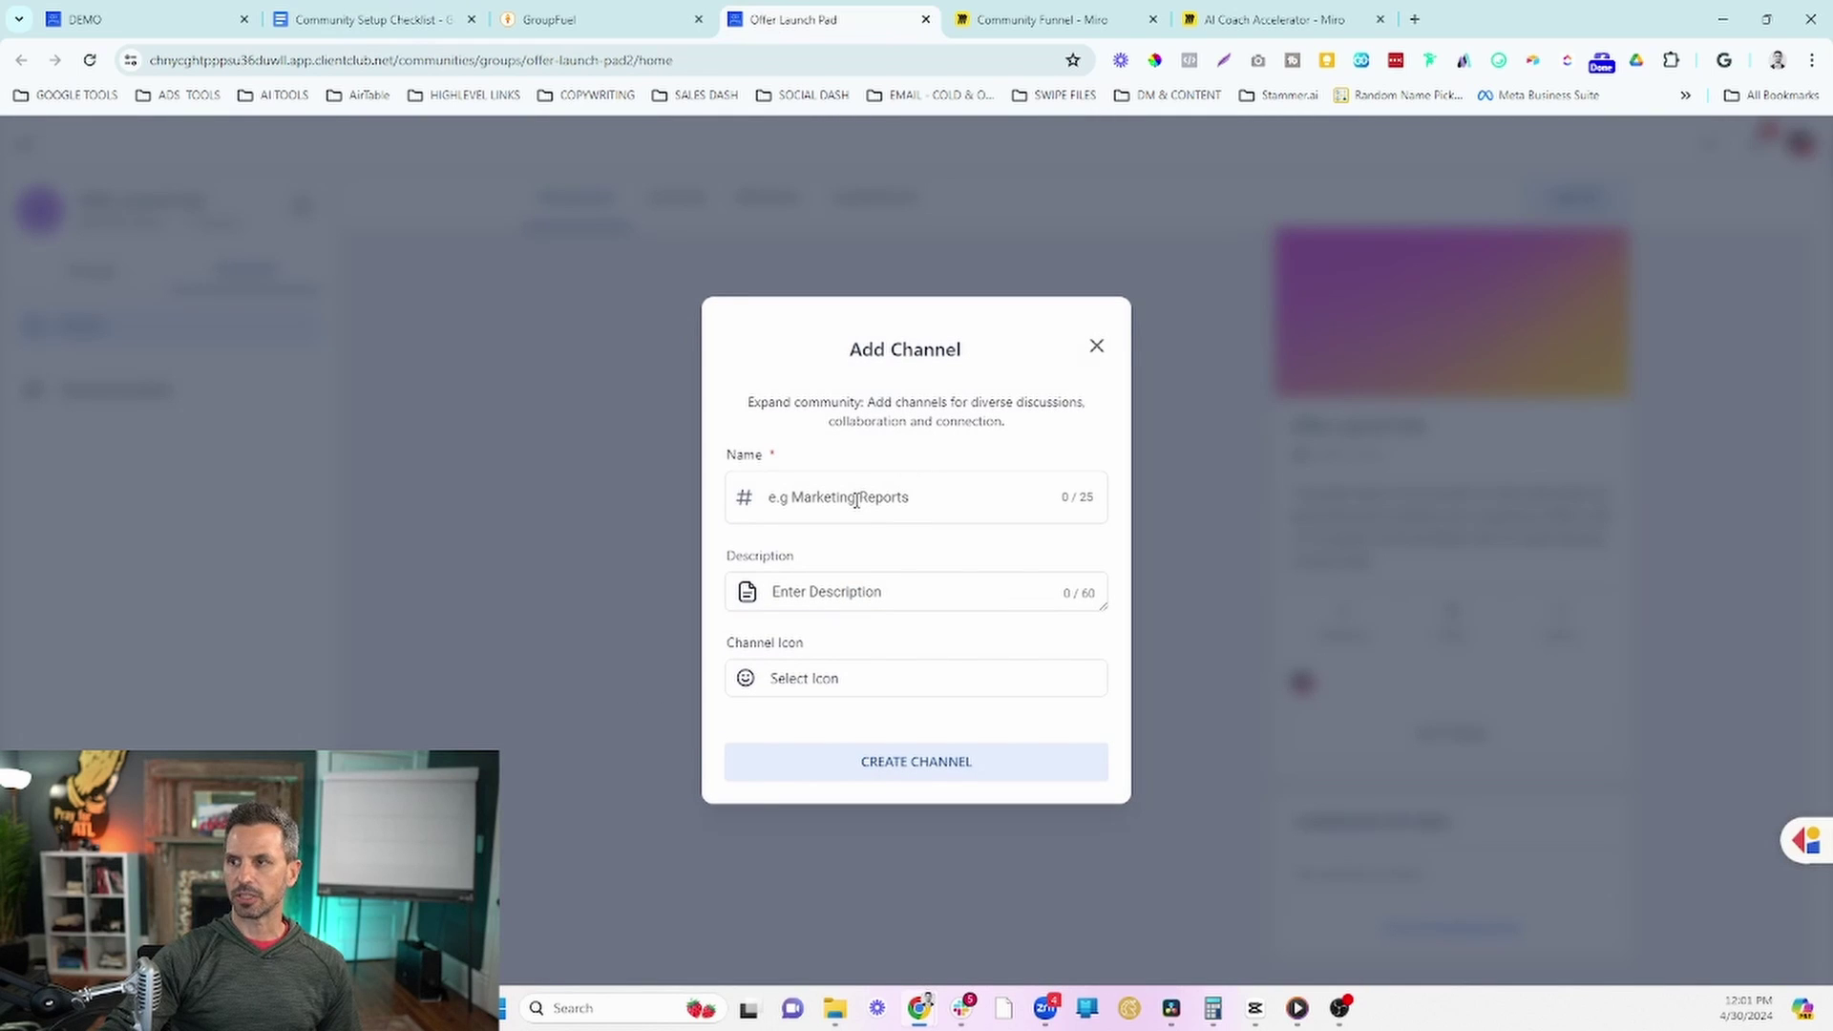
text(💬 General Discussion)
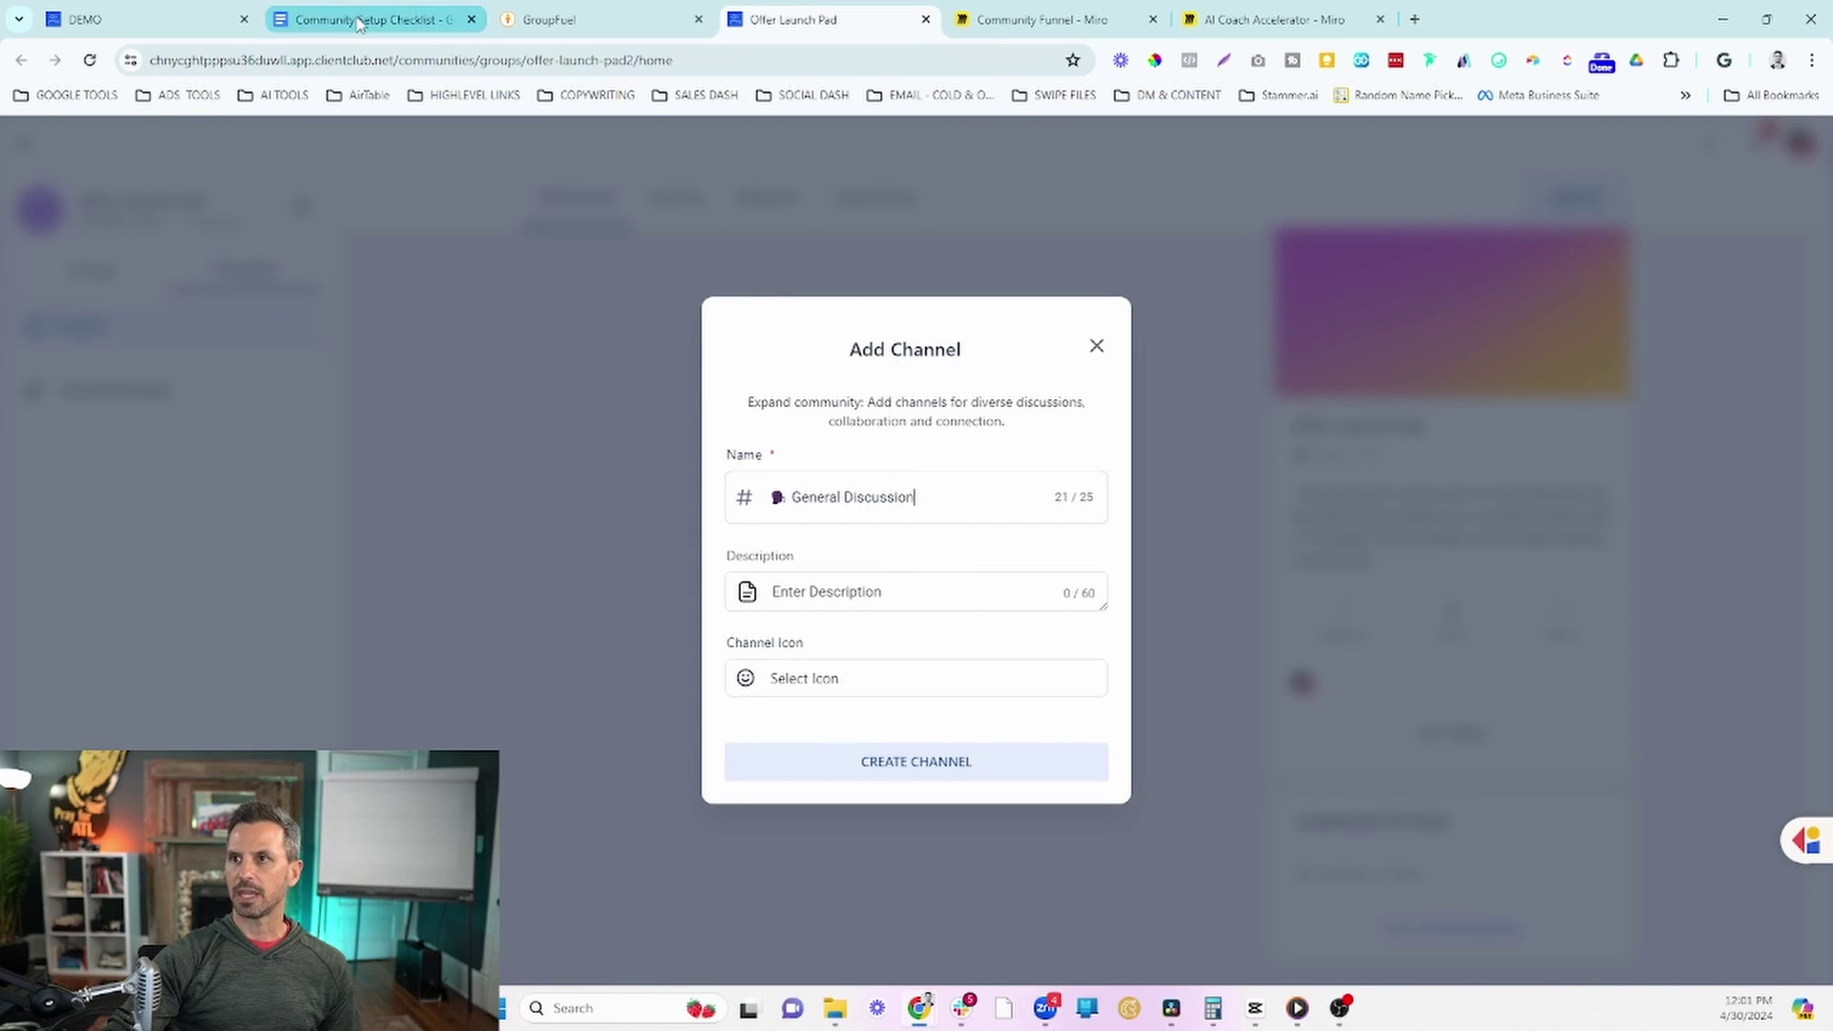
Step: Copy "Discuss anything here." from the guide into the General Discussion channel's description and create the channel
drag(439, 19, 601, 21)
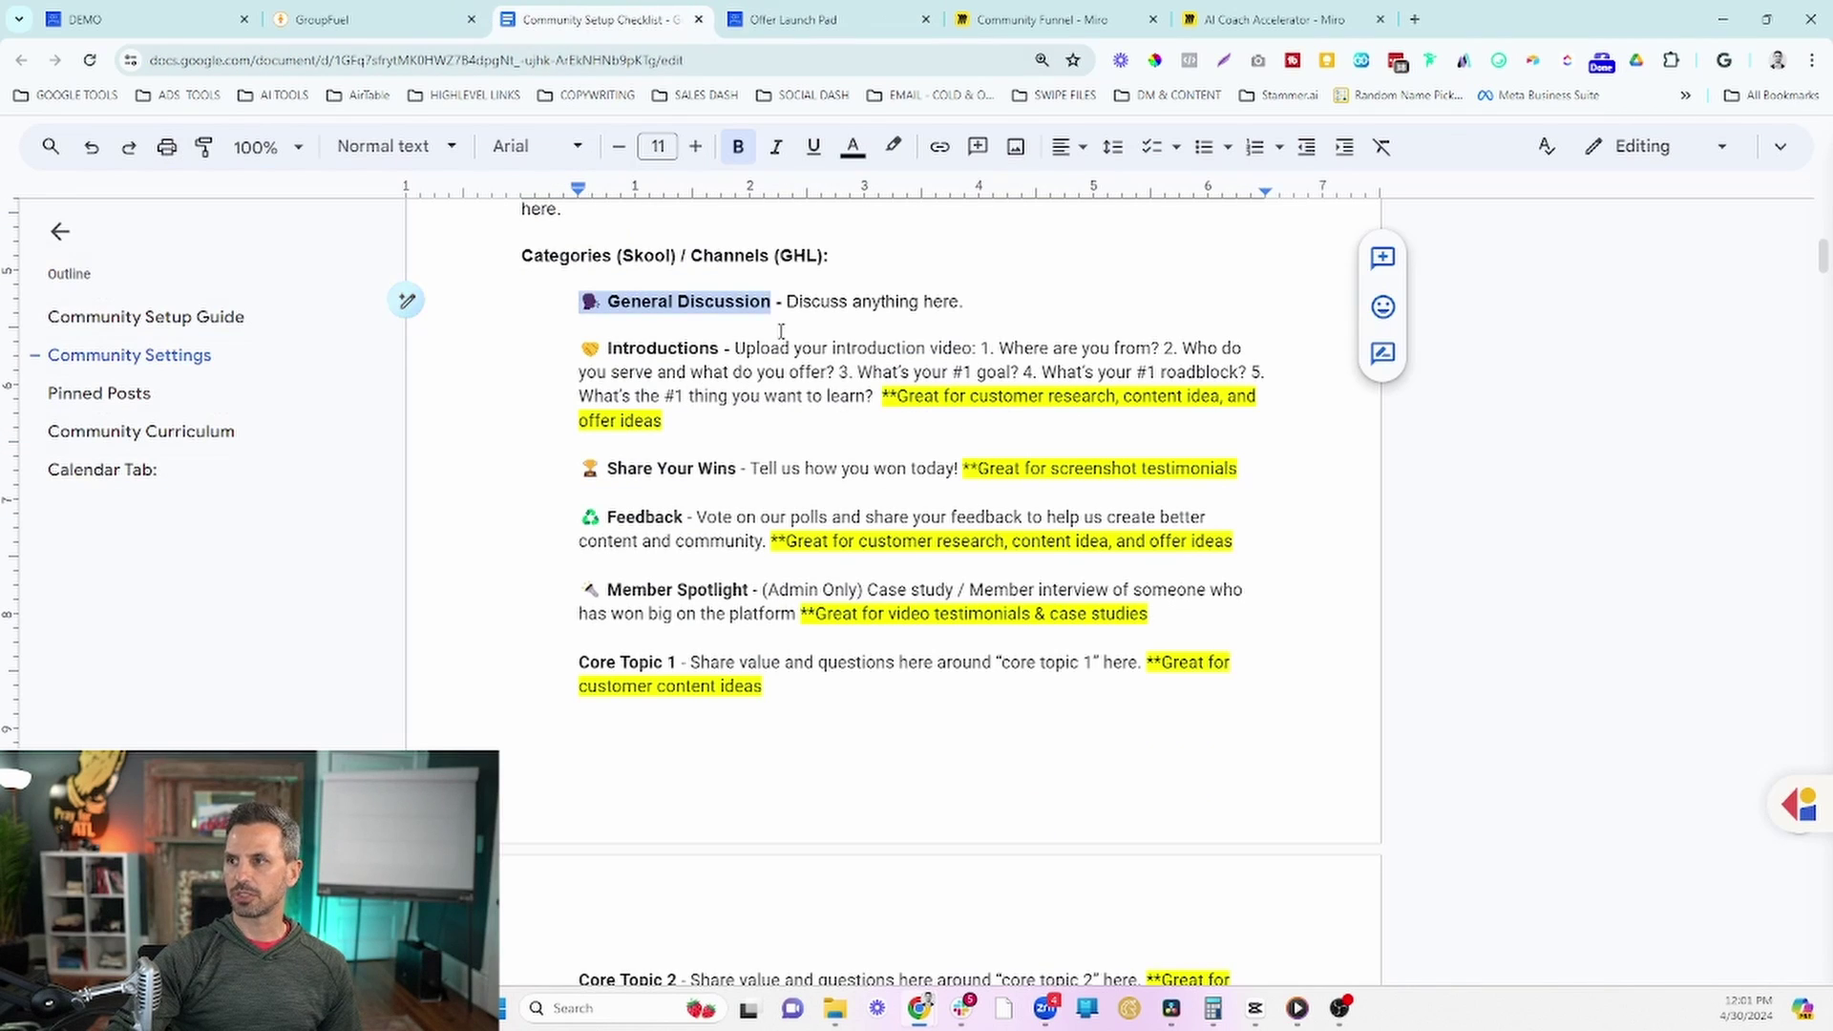
drag(786, 302, 971, 303)
key(ctrl+c)
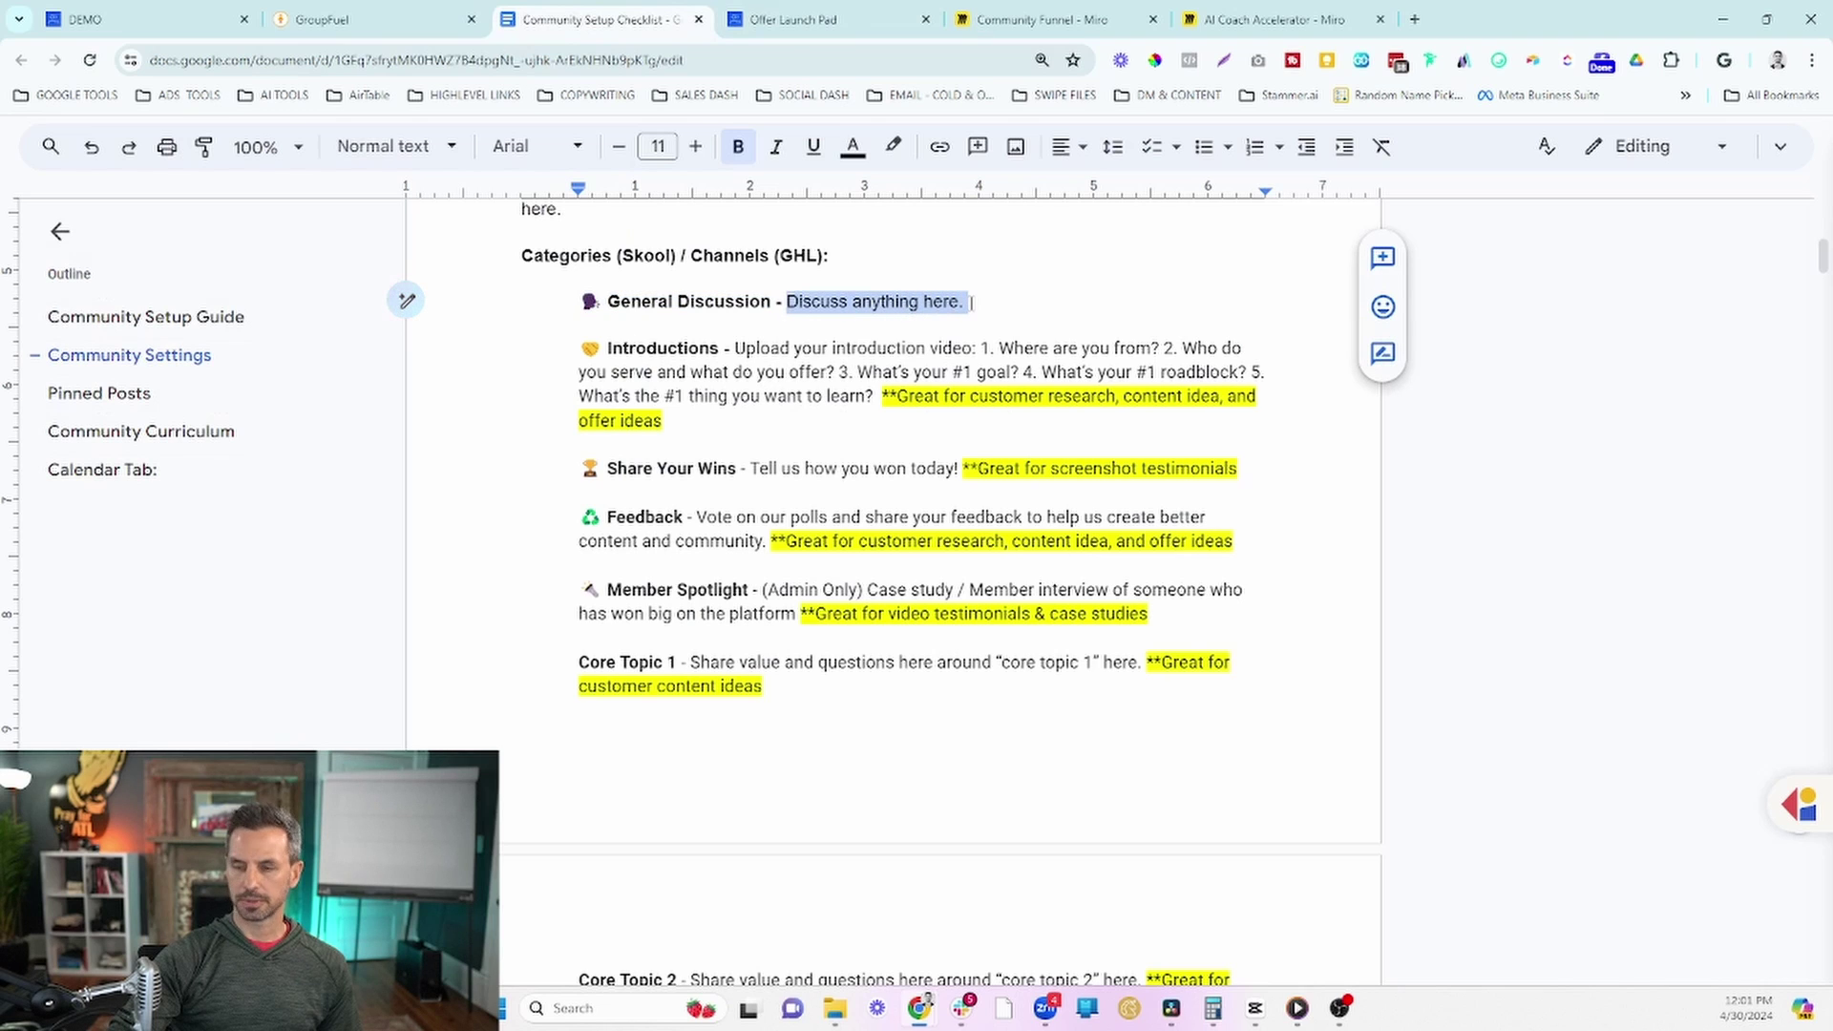
key(ctrl+Tab)
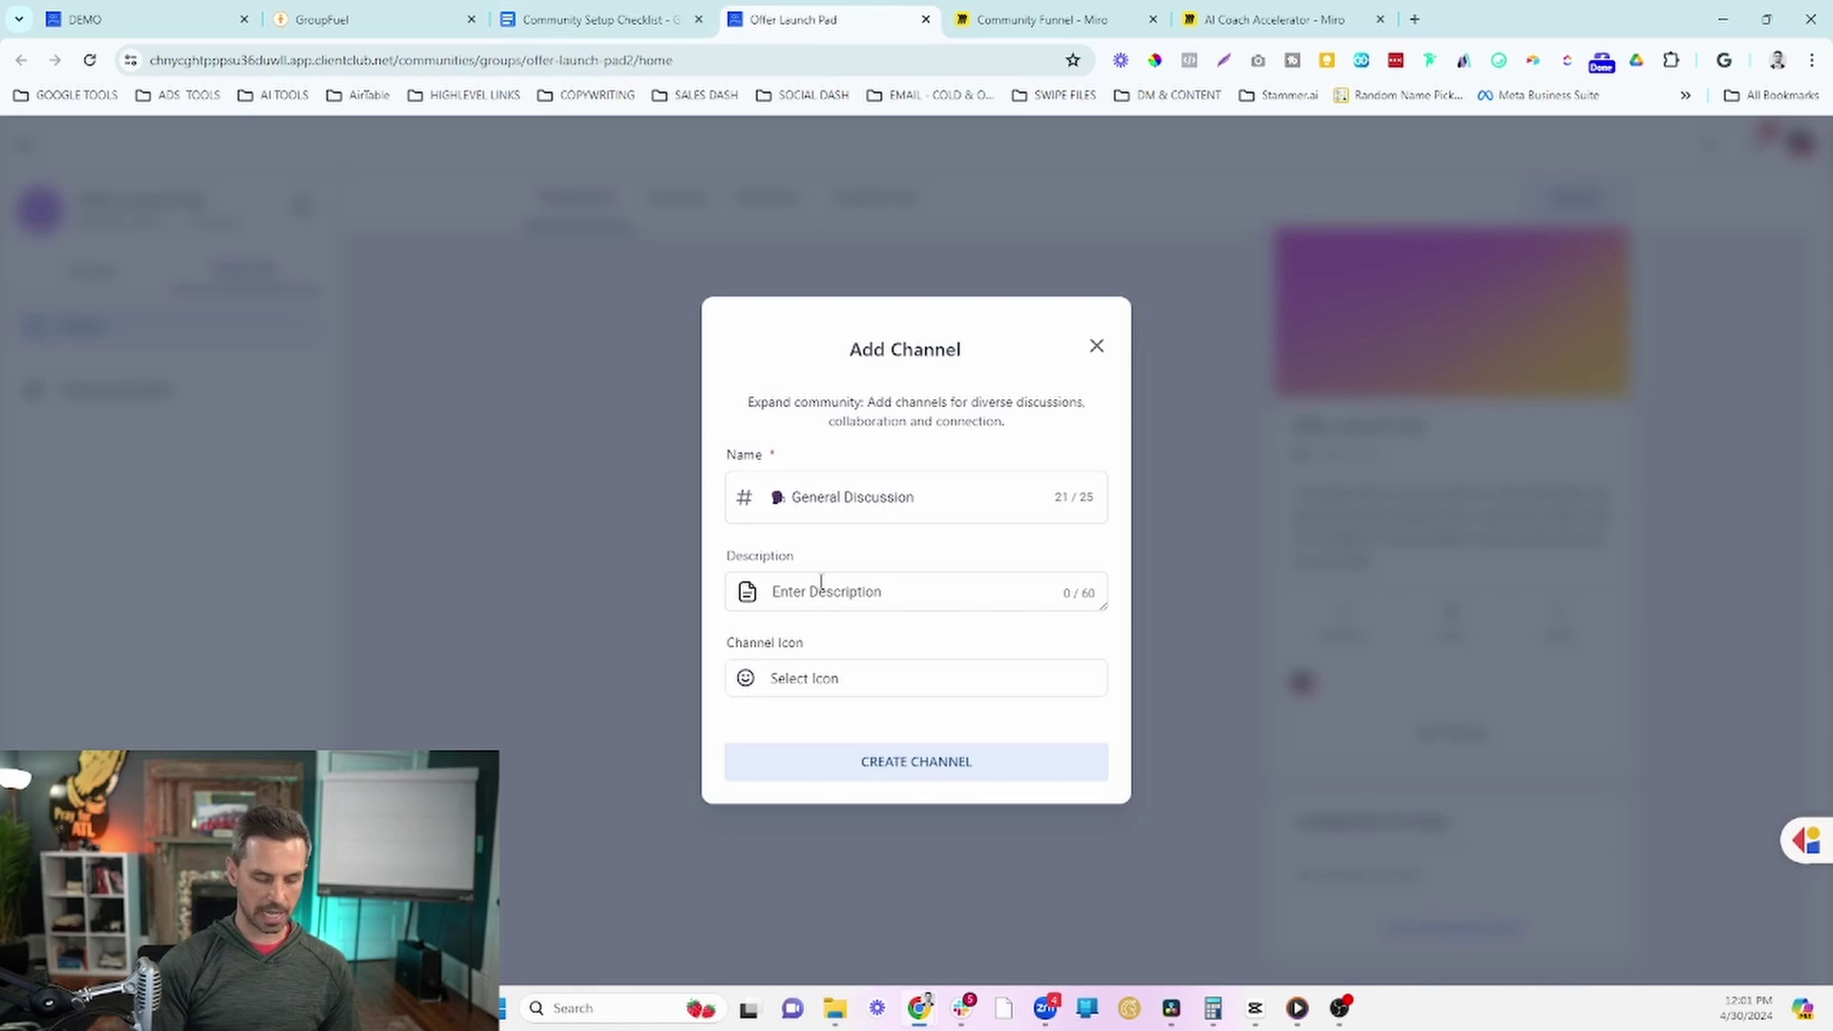
key(ctrl+v)
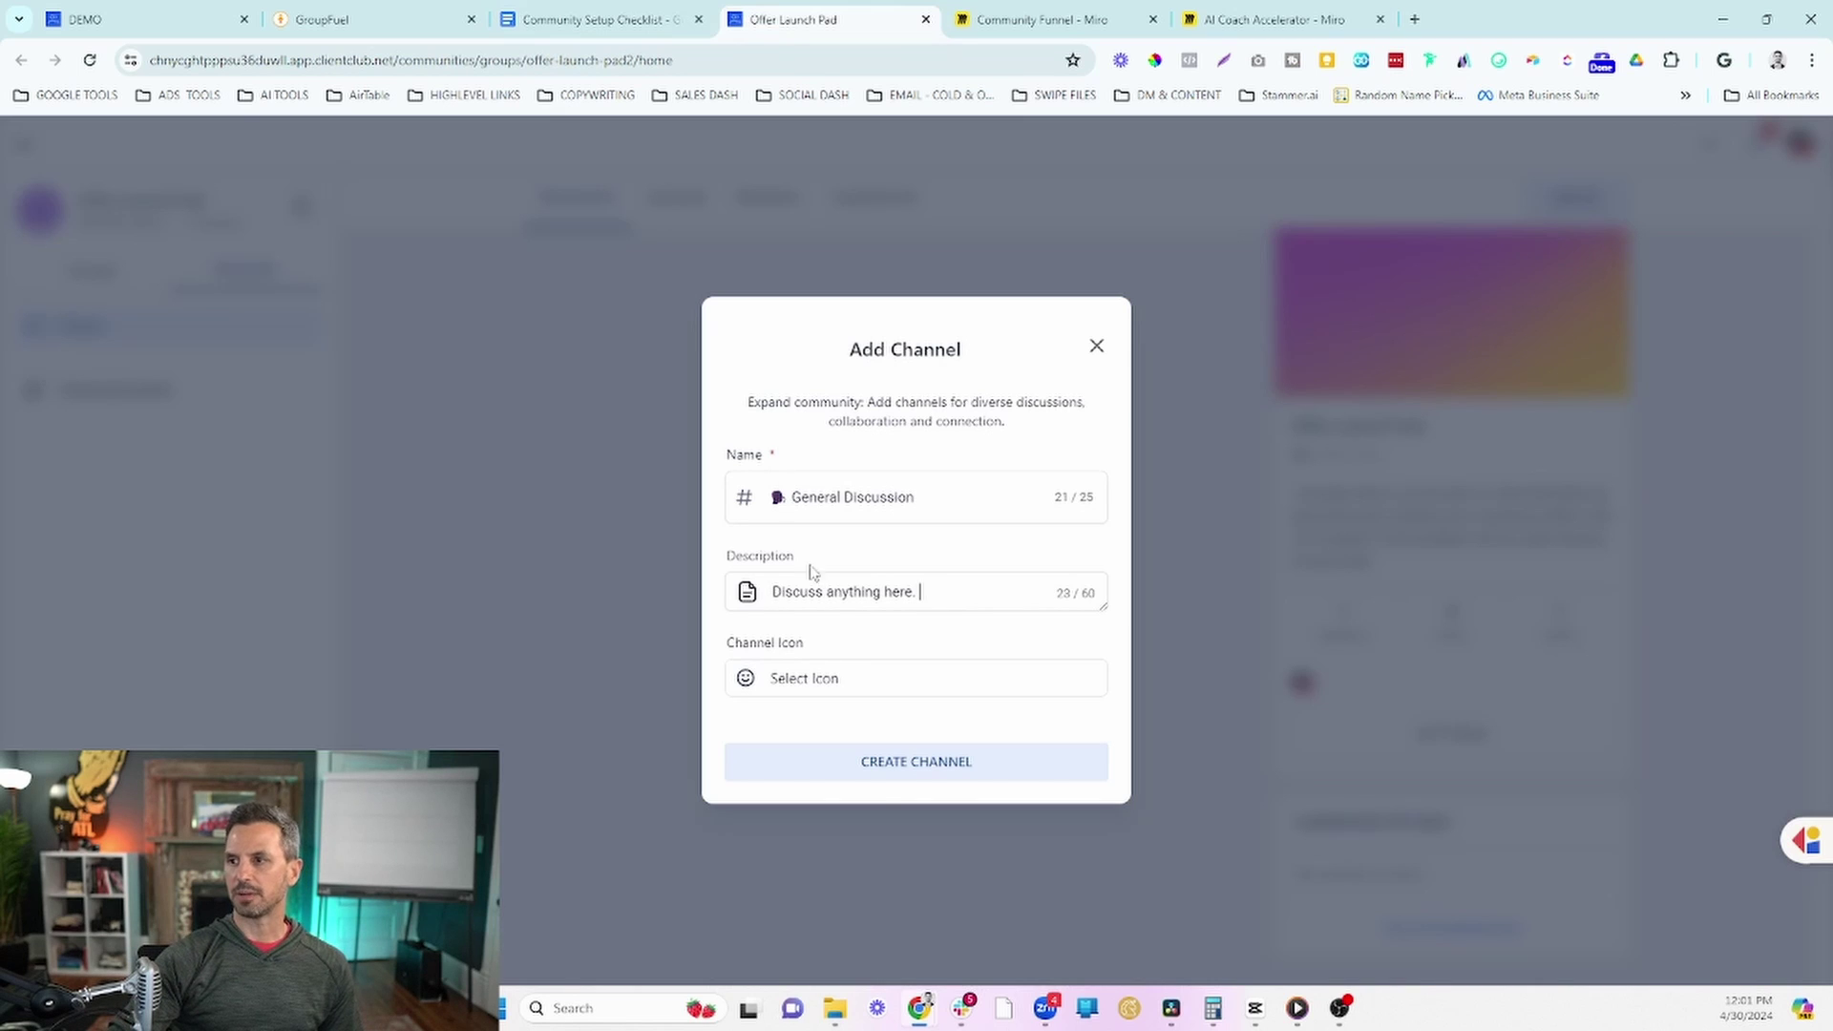
click(884, 775)
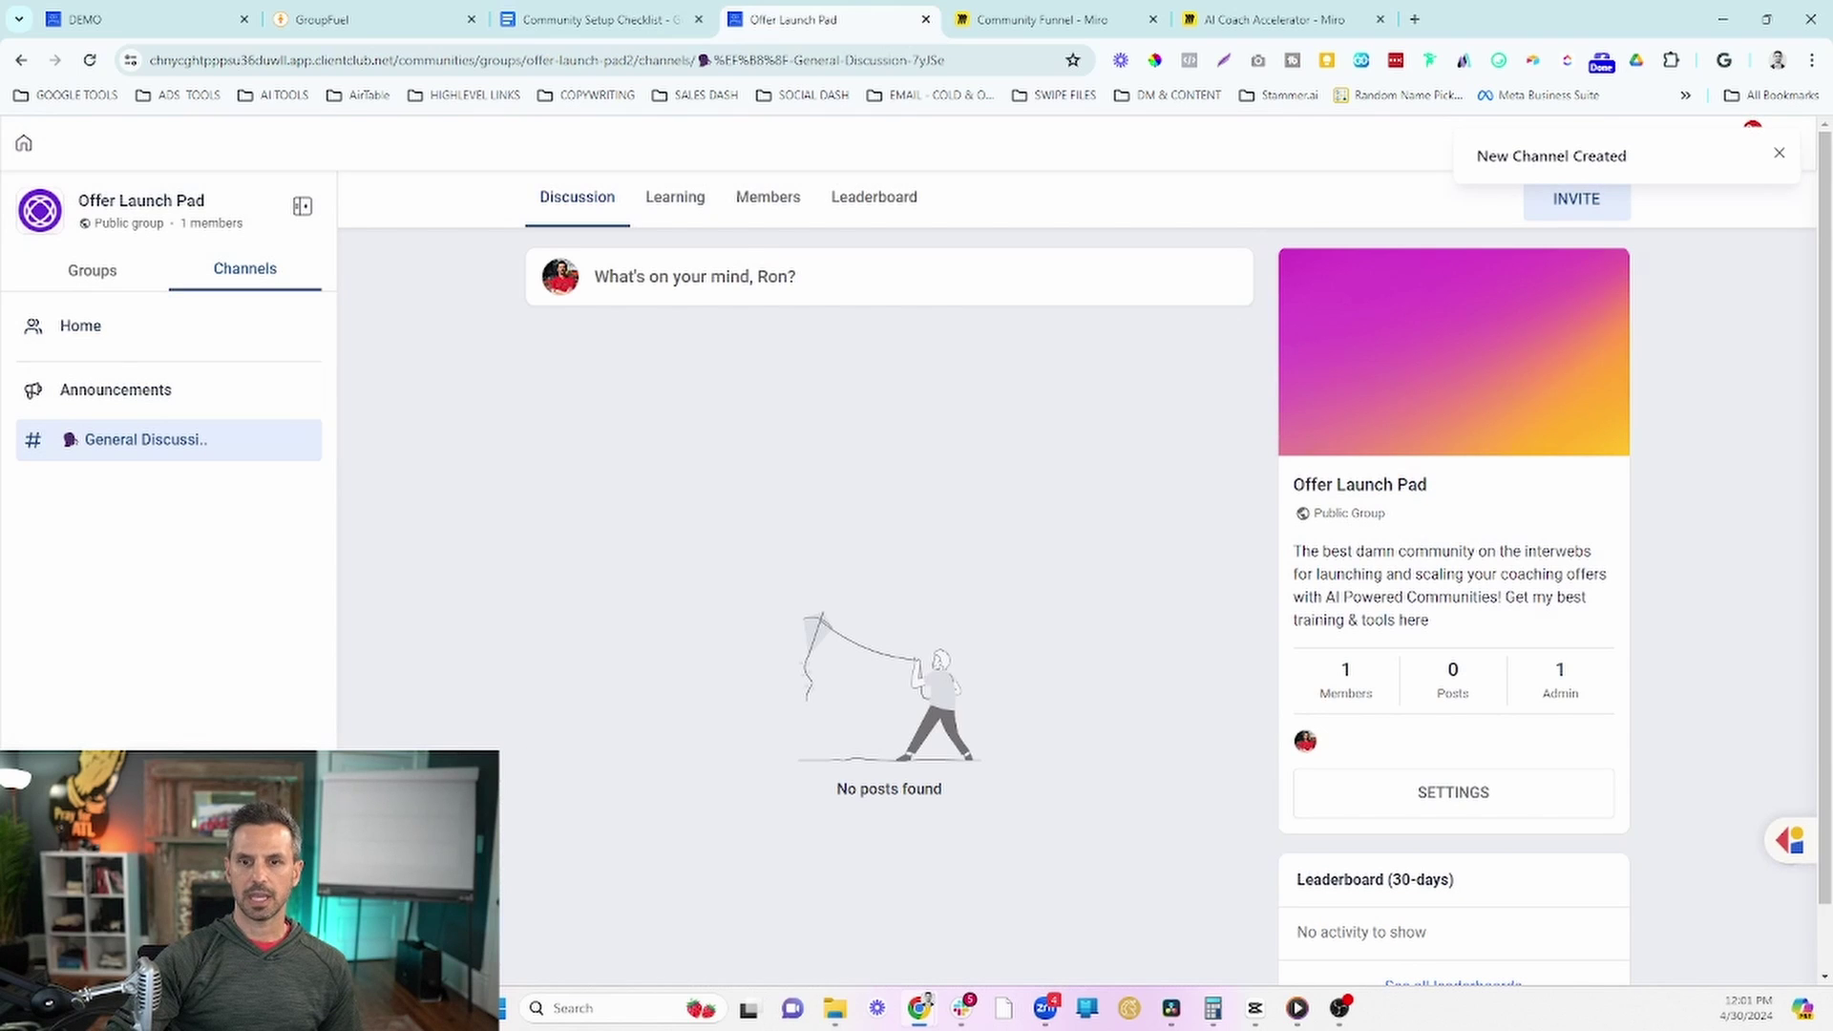
Step: Start another channel, using the guide's Introductions title with its emoji as the name
click(572, 19)
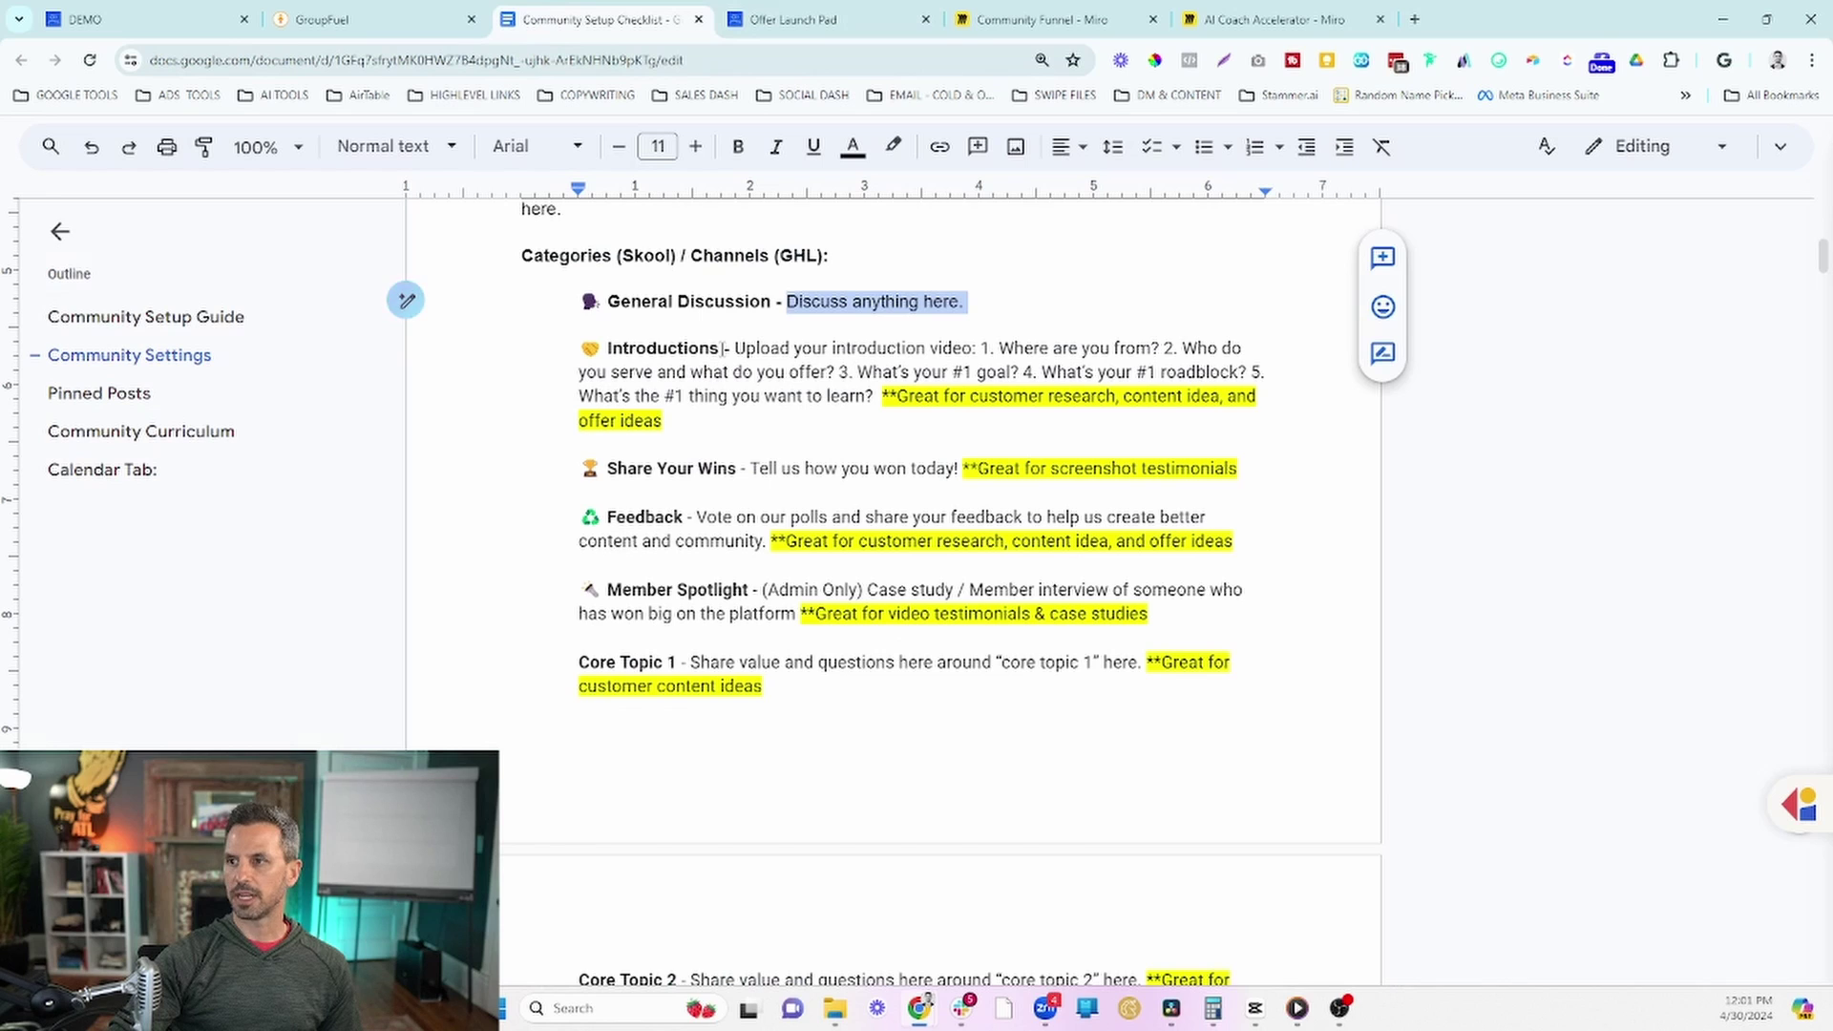
drag(717, 349, 580, 348)
key(ctrl+c)
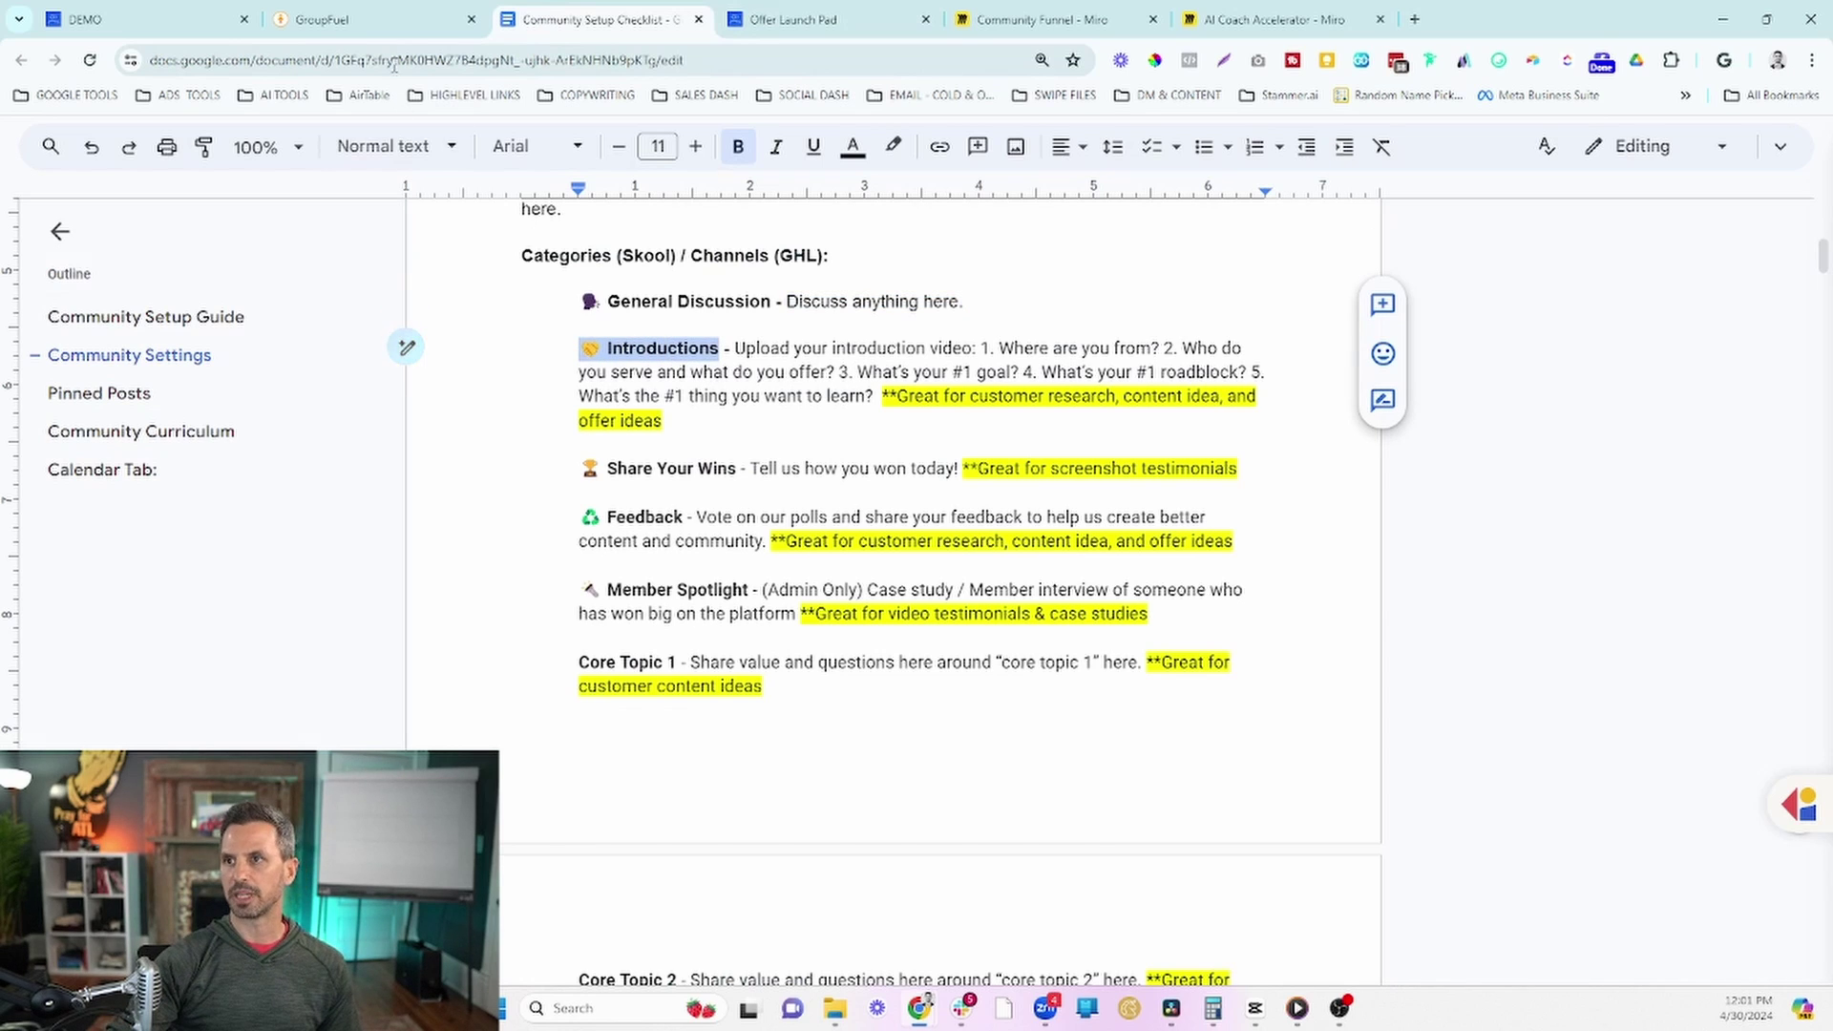
click(768, 23)
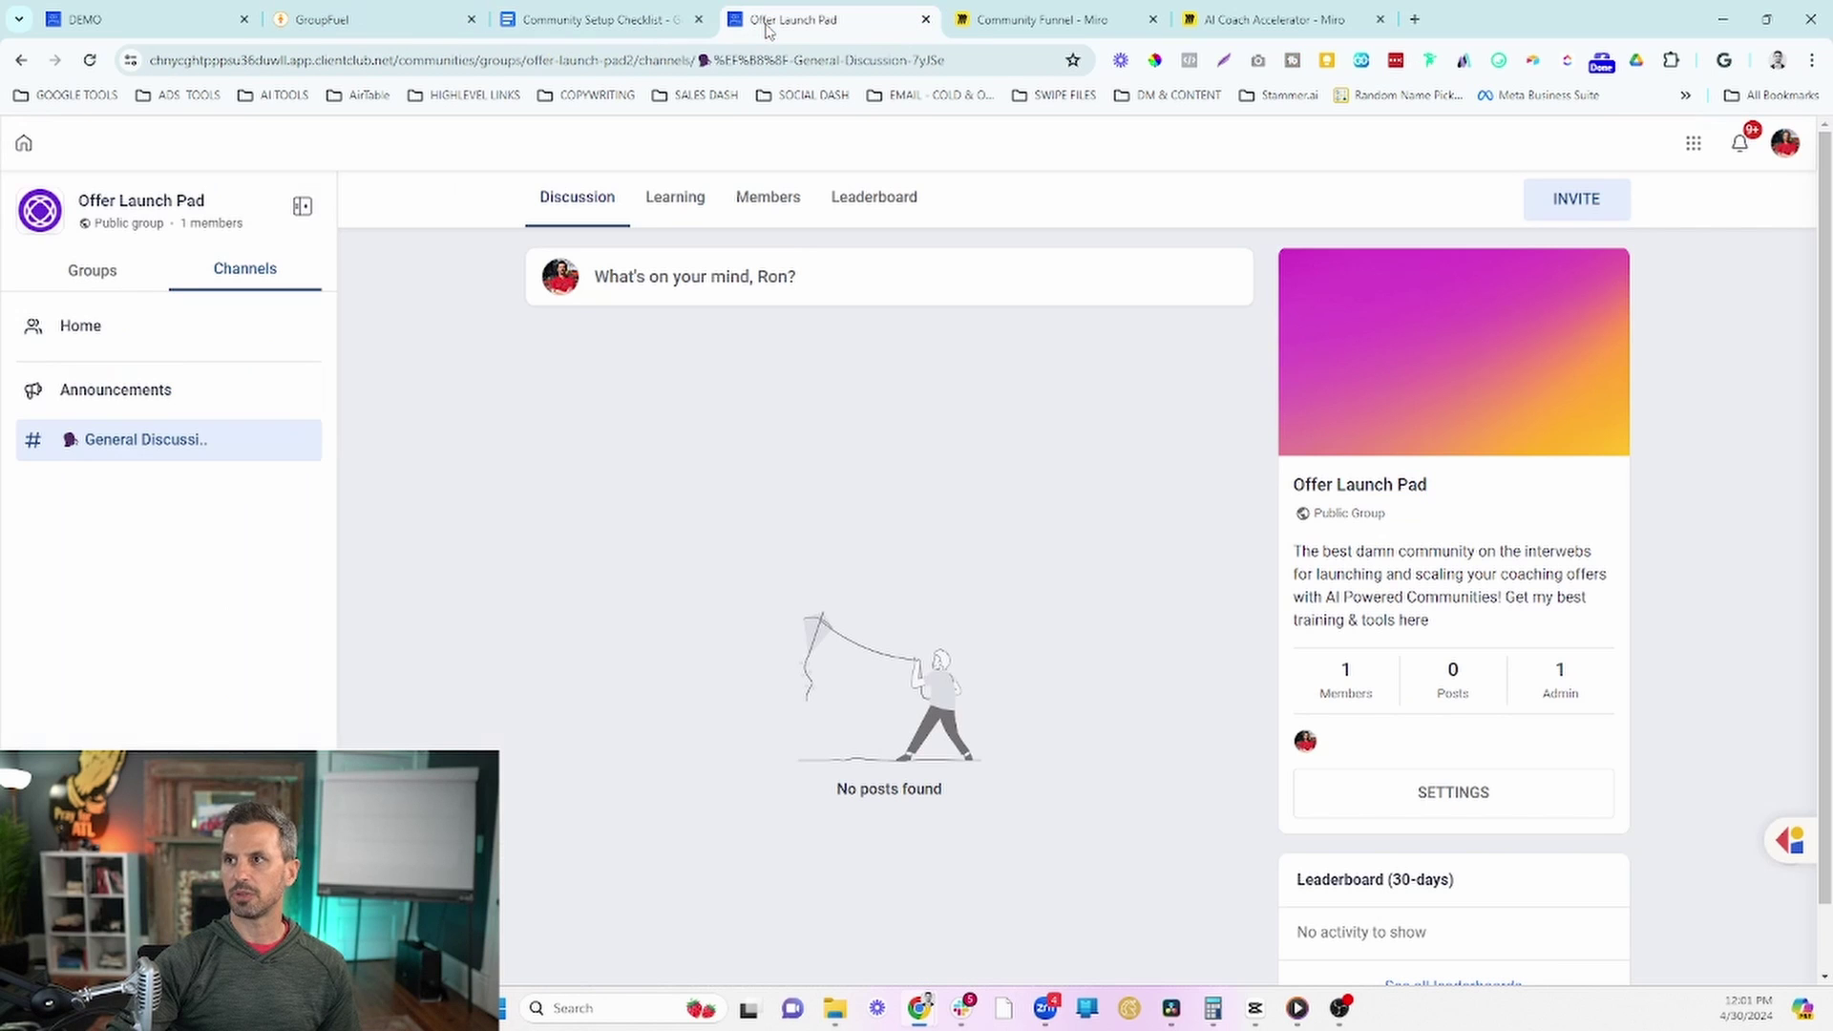
click(167, 773)
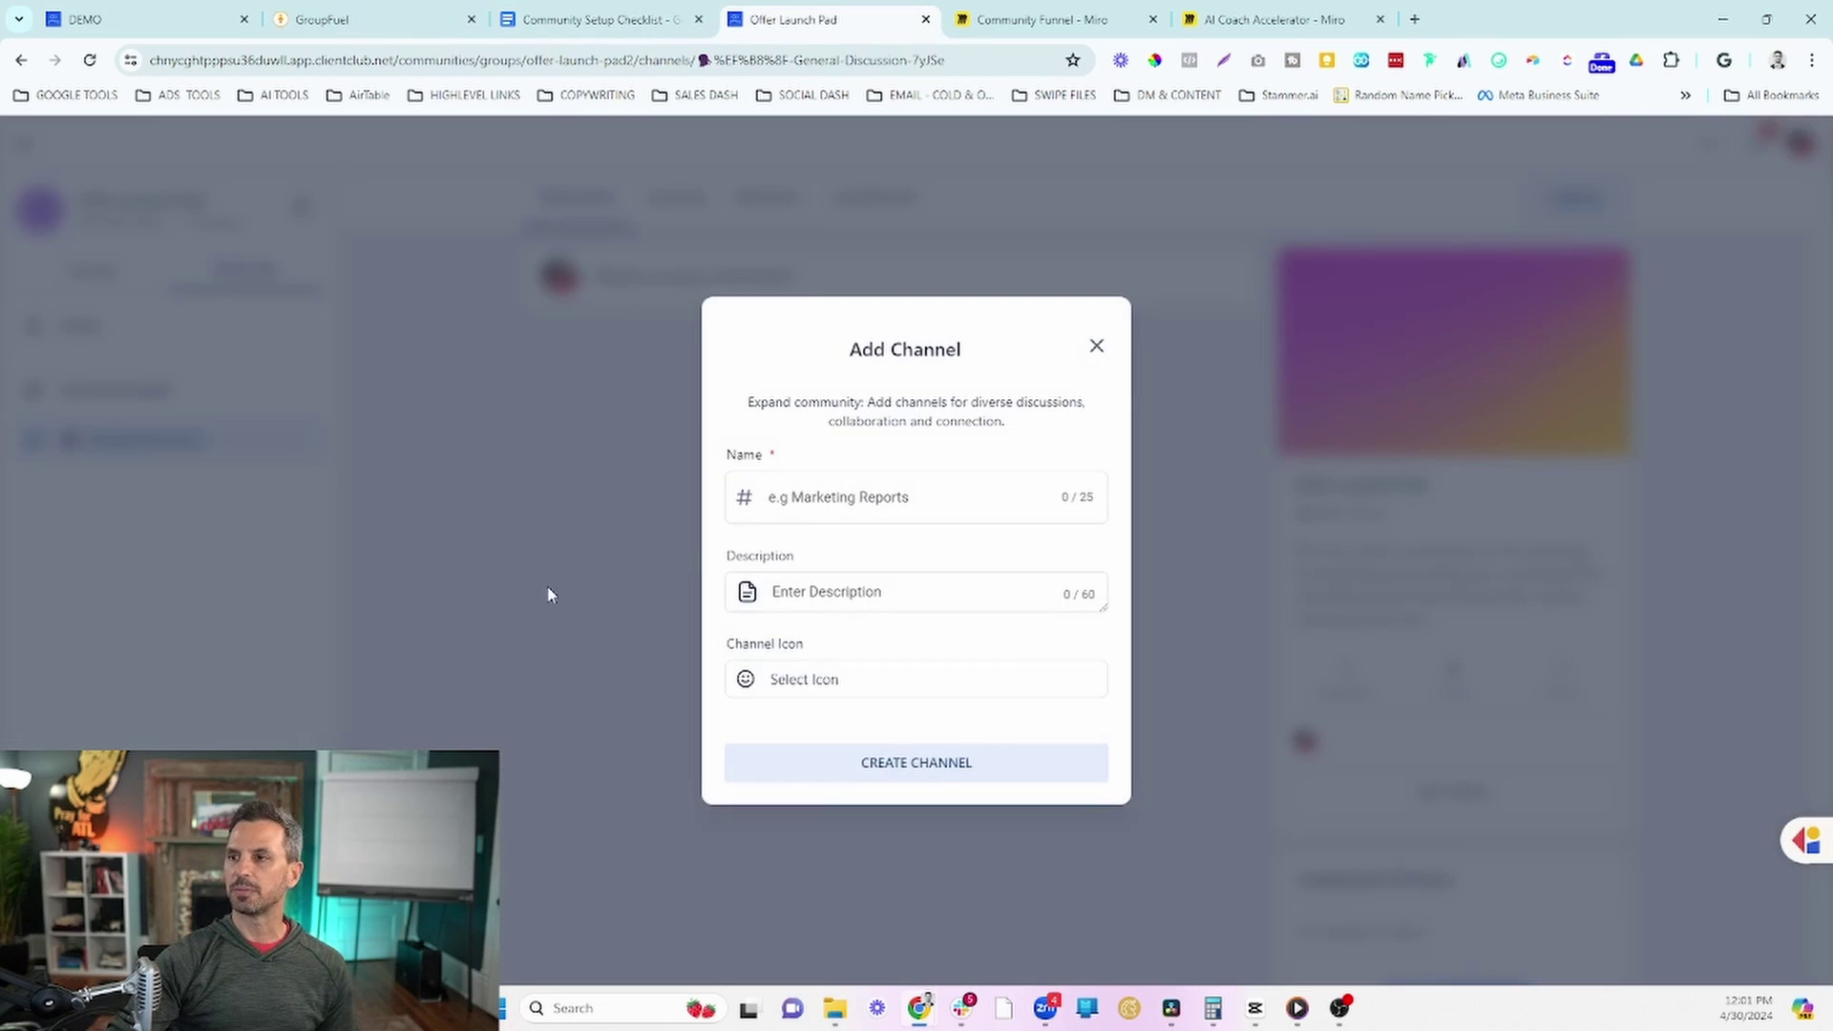
key(ctrl+v)
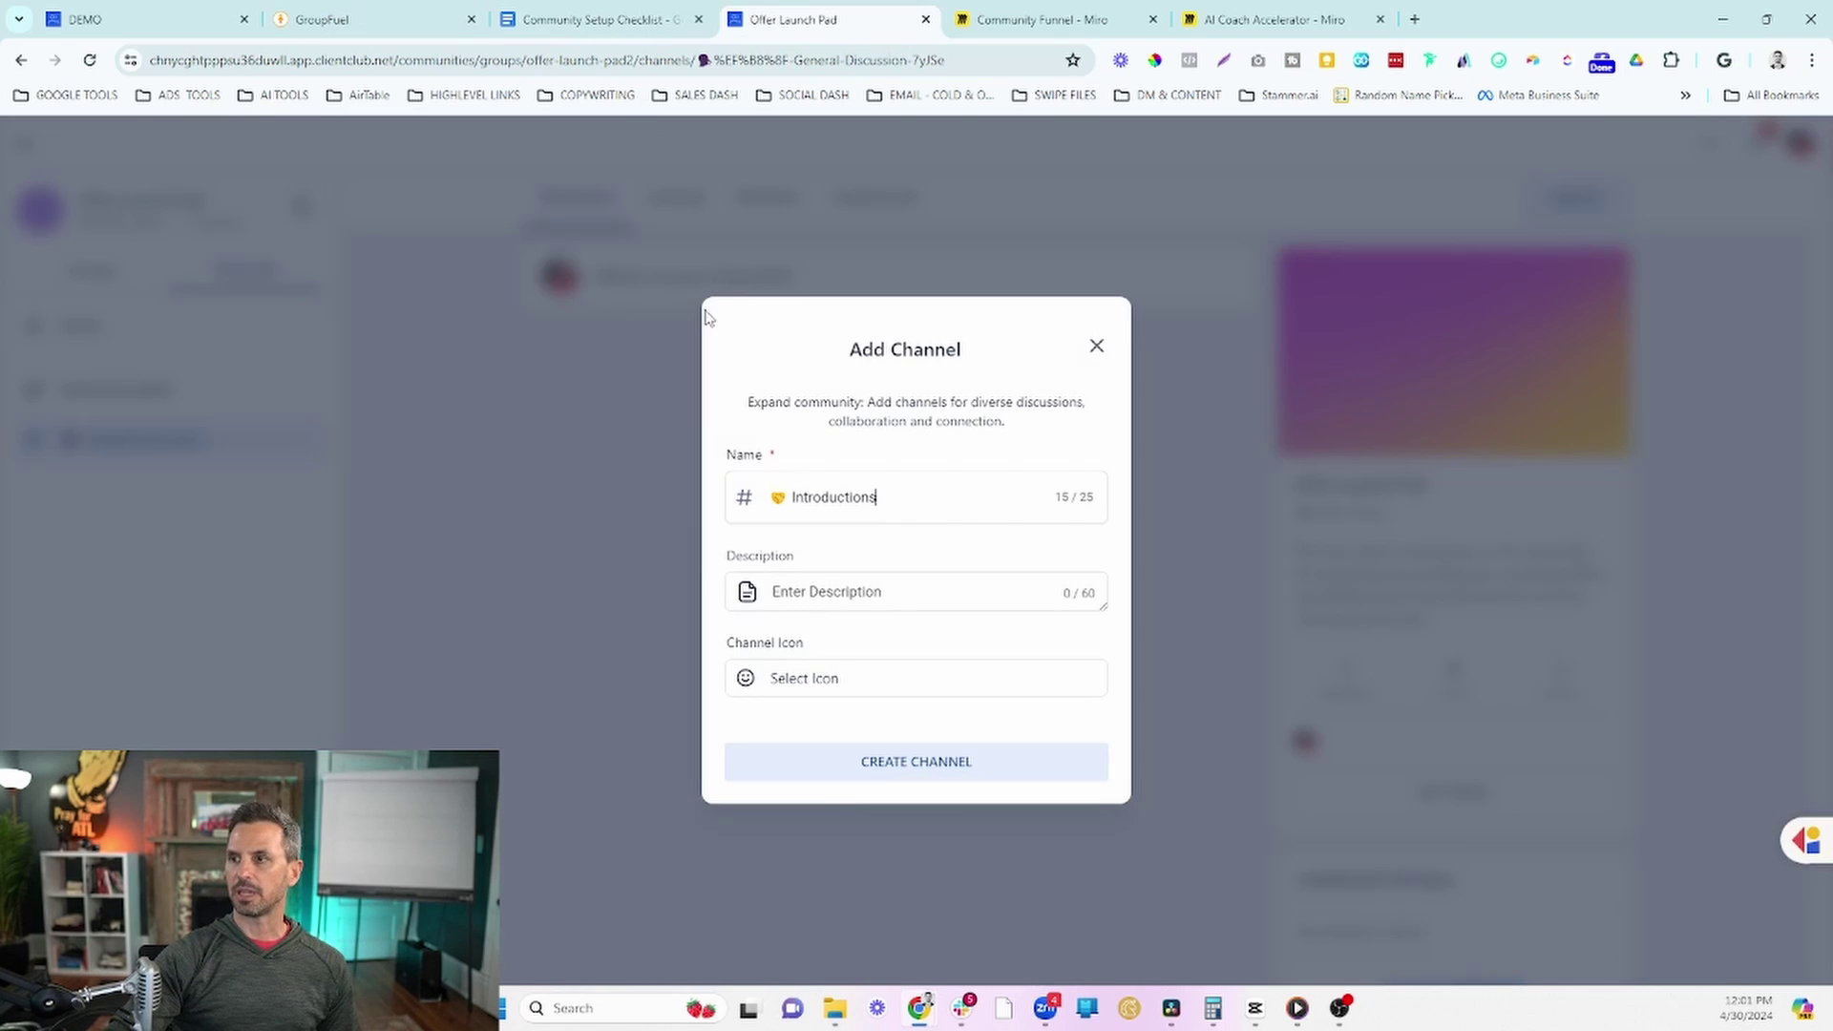
Step: Give the Introductions channel the description "Introduce Yourself here." and create it
click(550, 12)
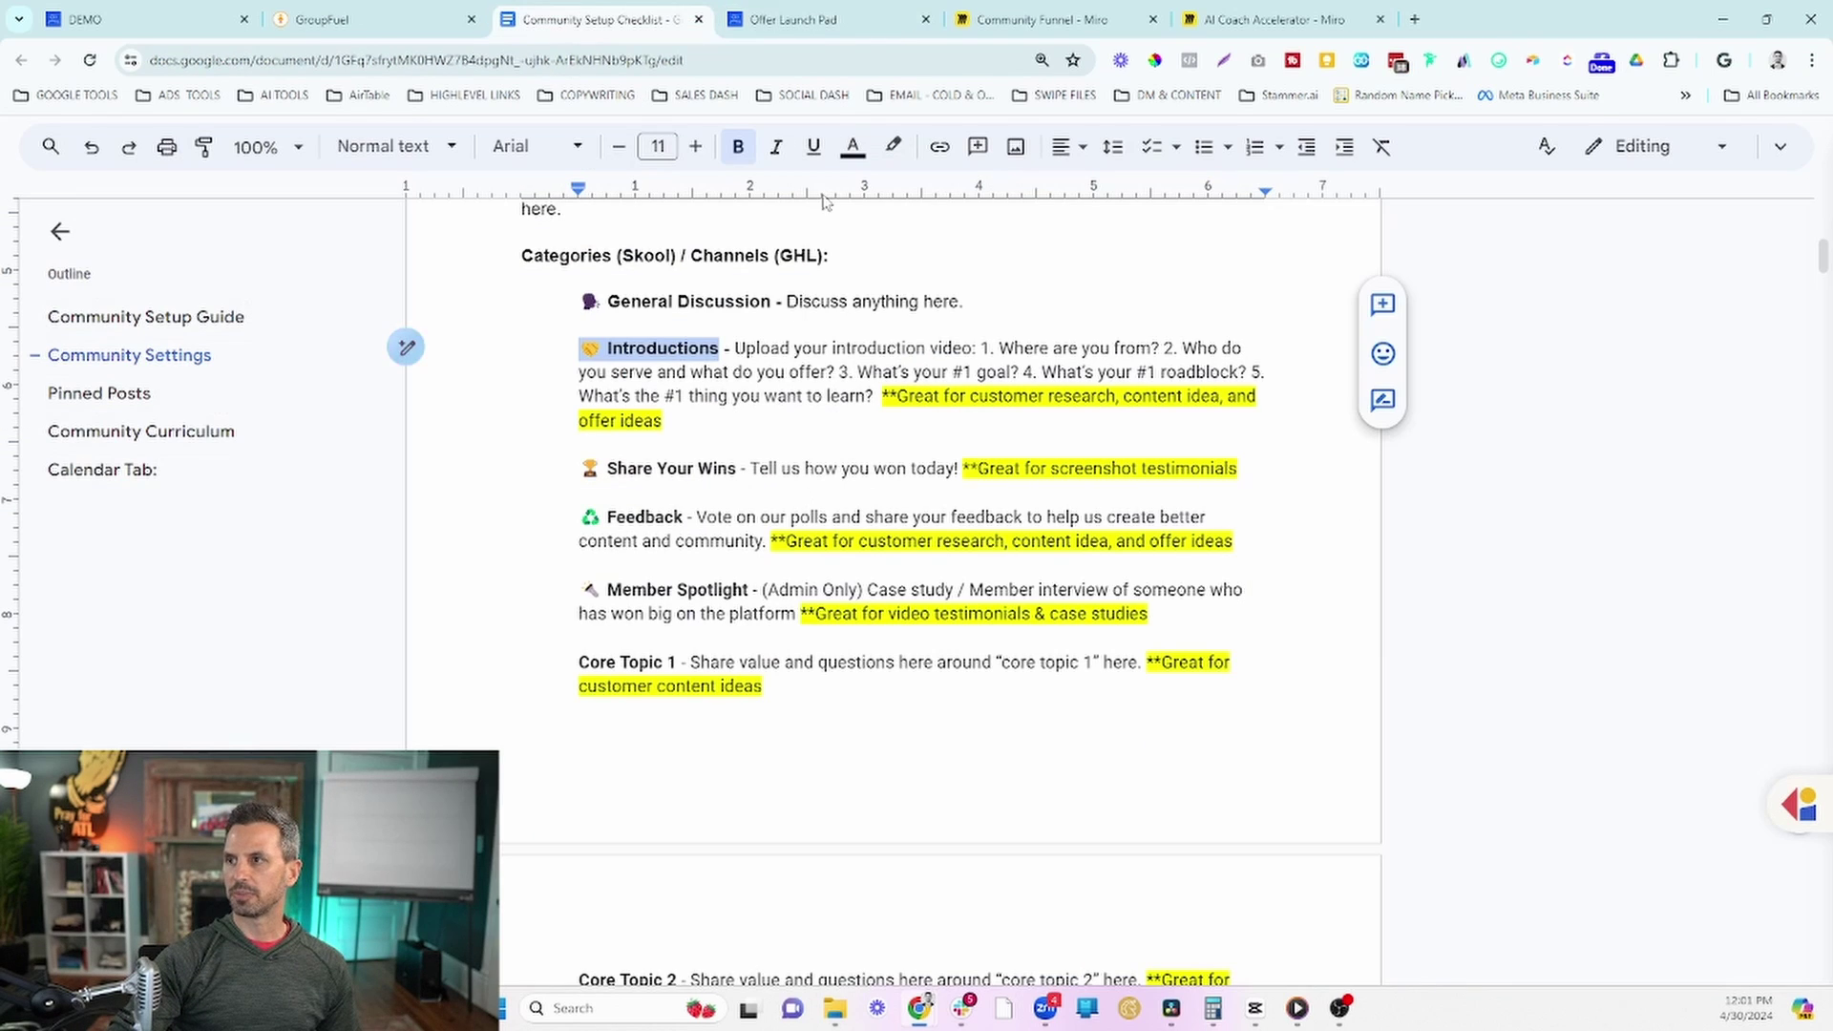
click(818, 21)
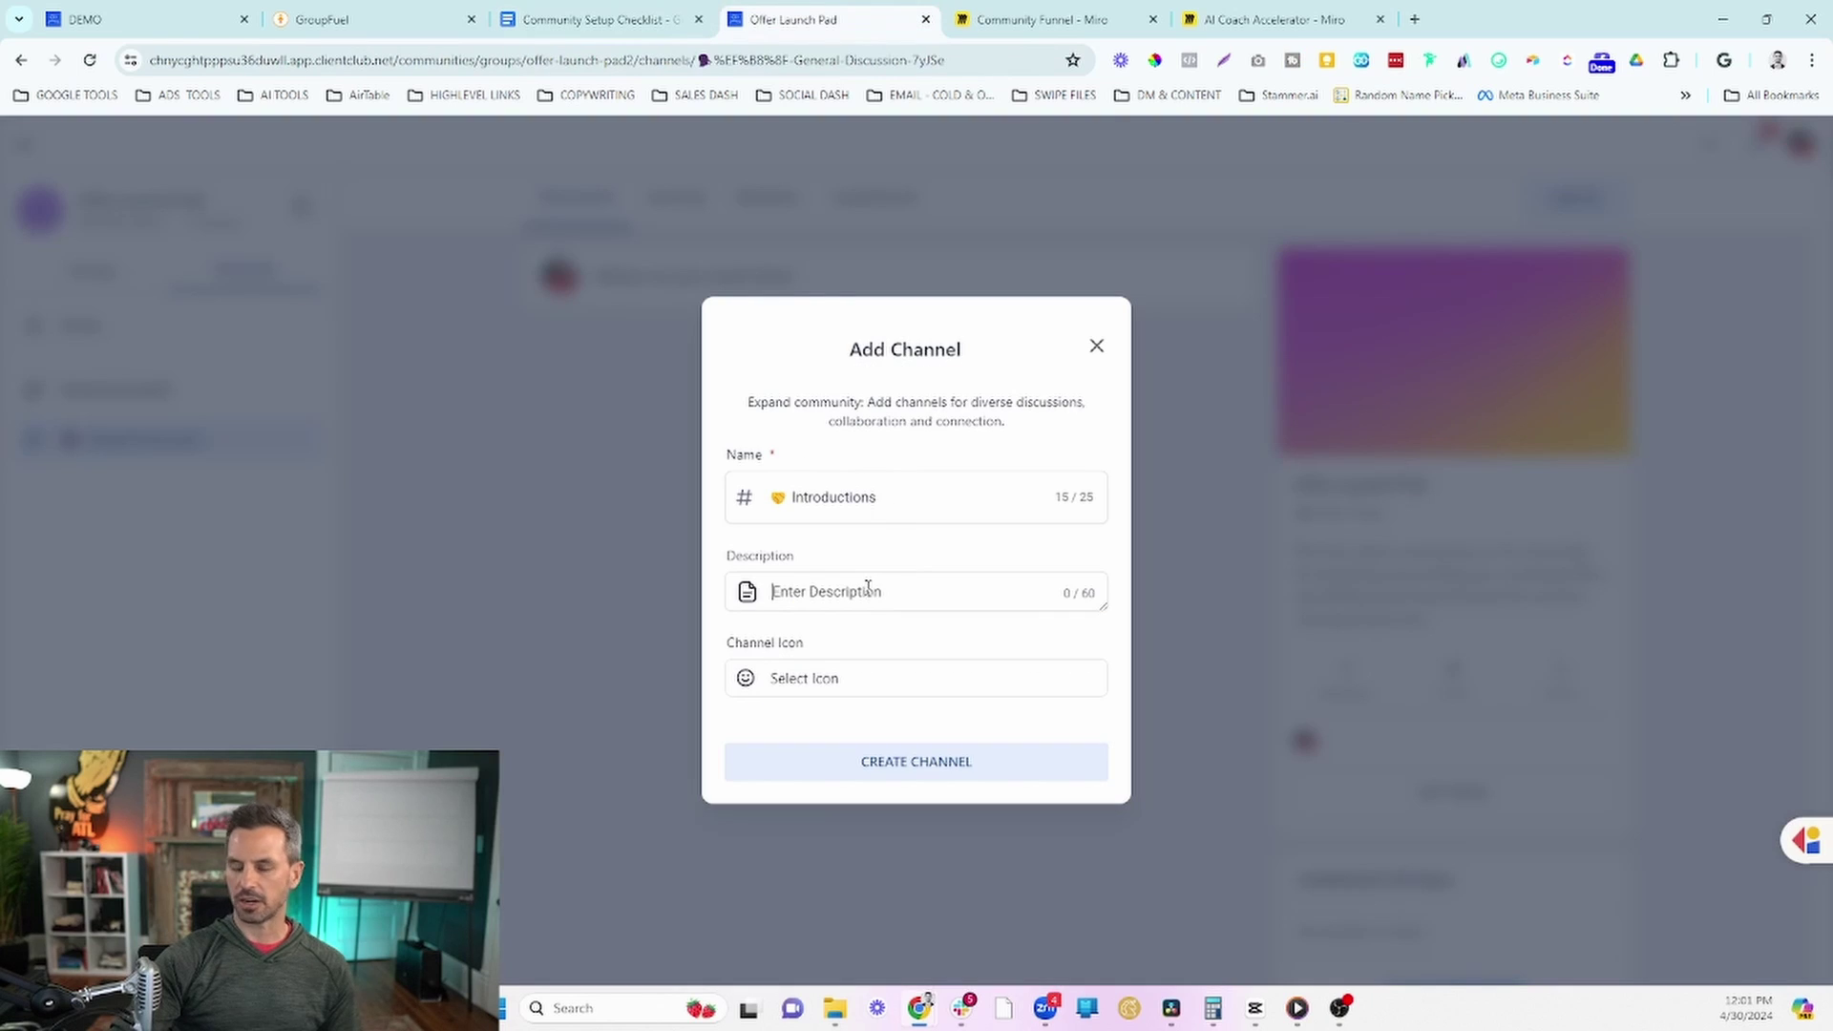
text(Introd)
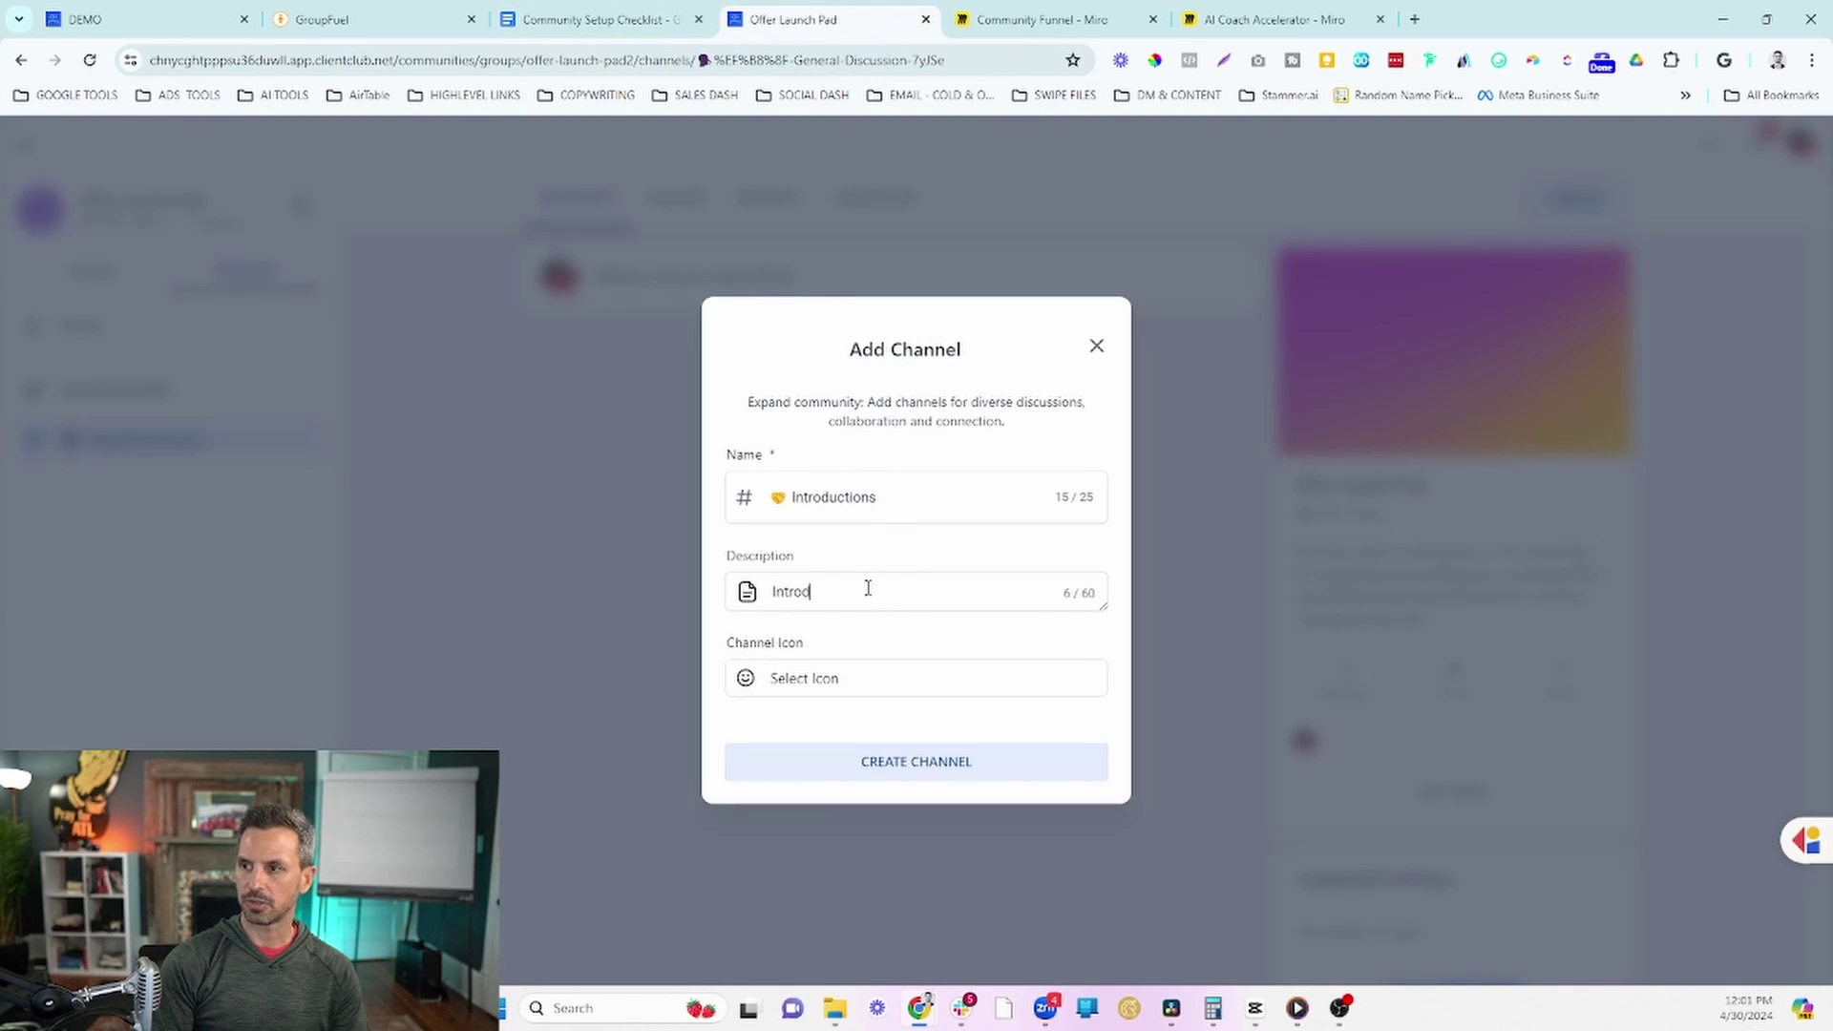
text(uce You)
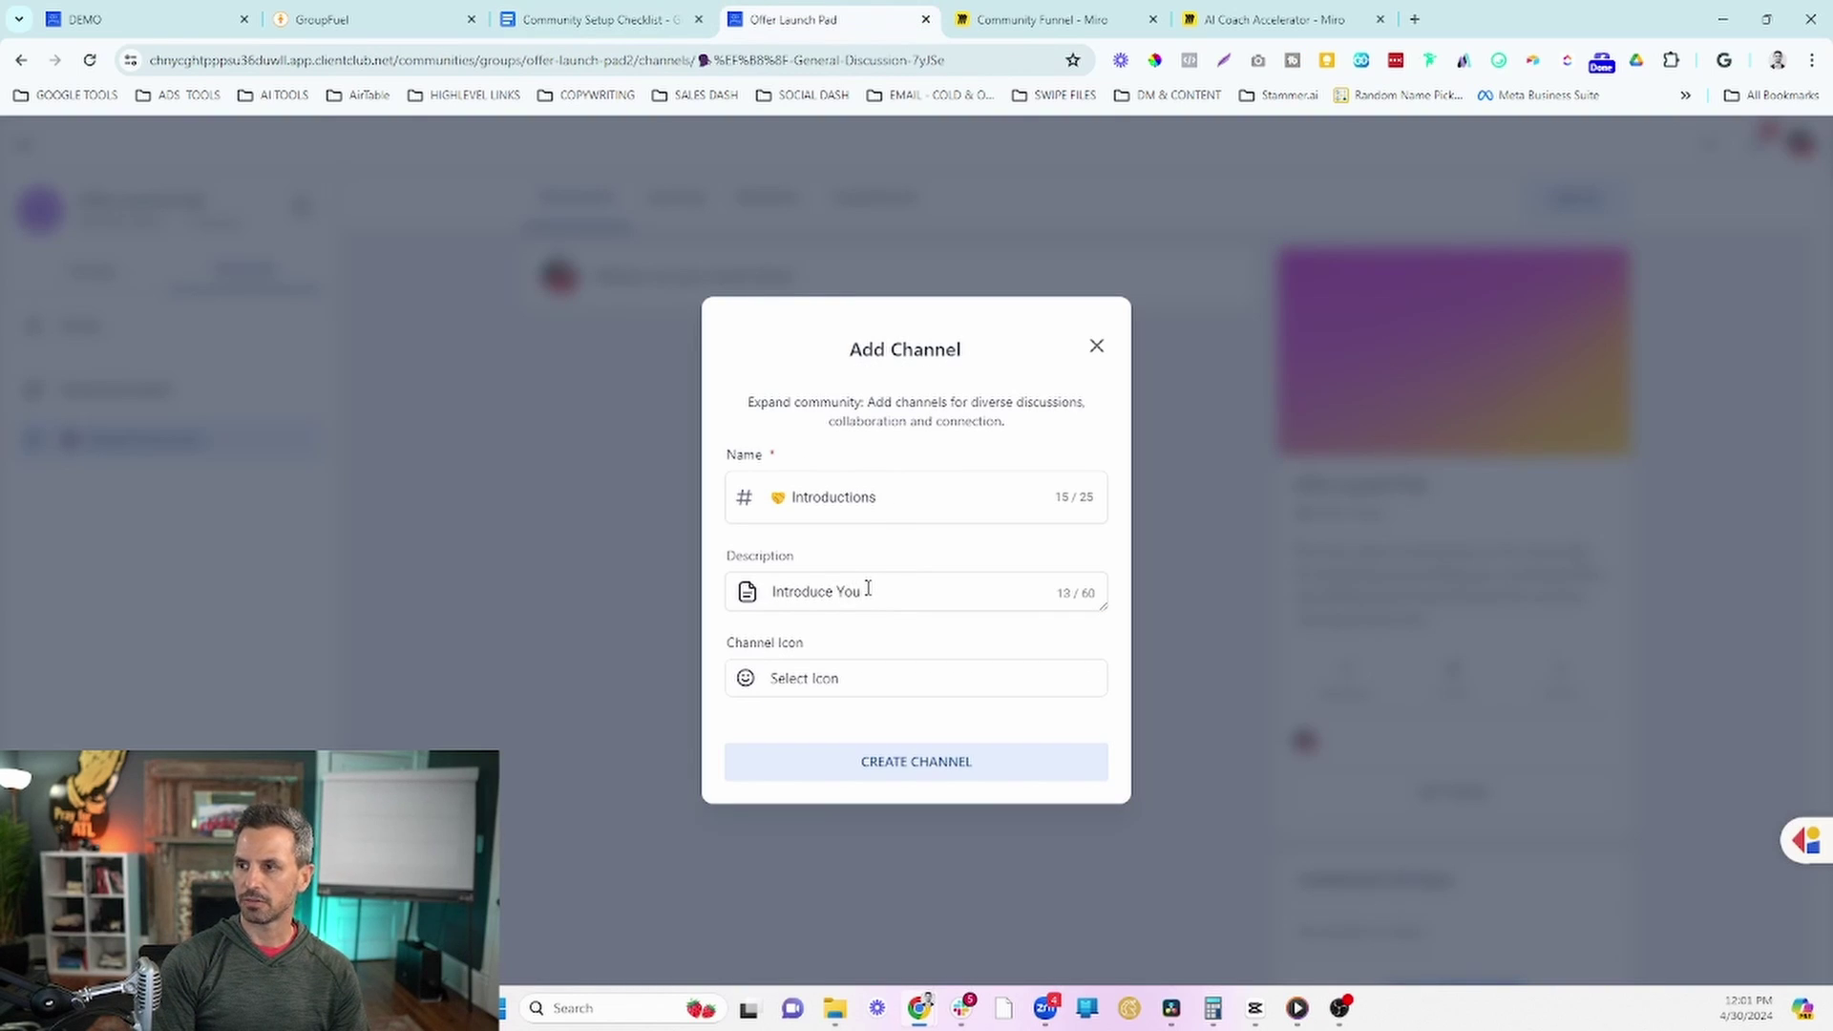
text(rself here.)
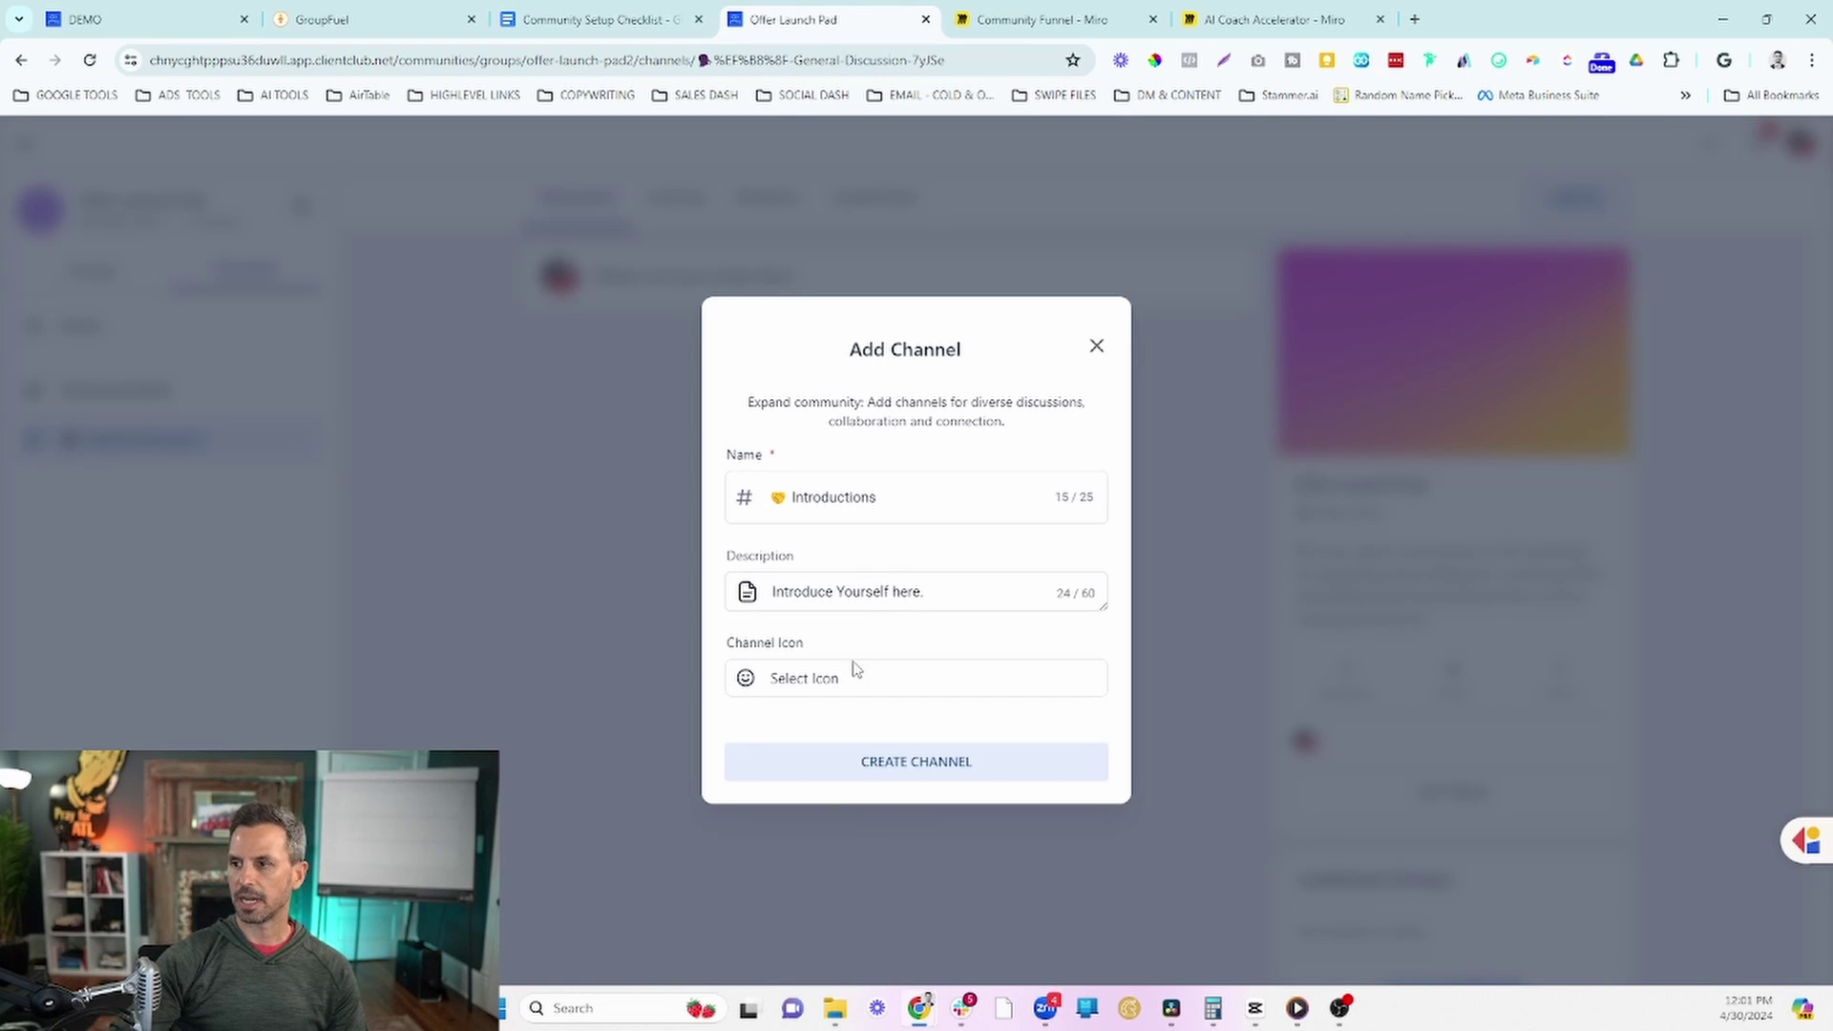
click(882, 759)
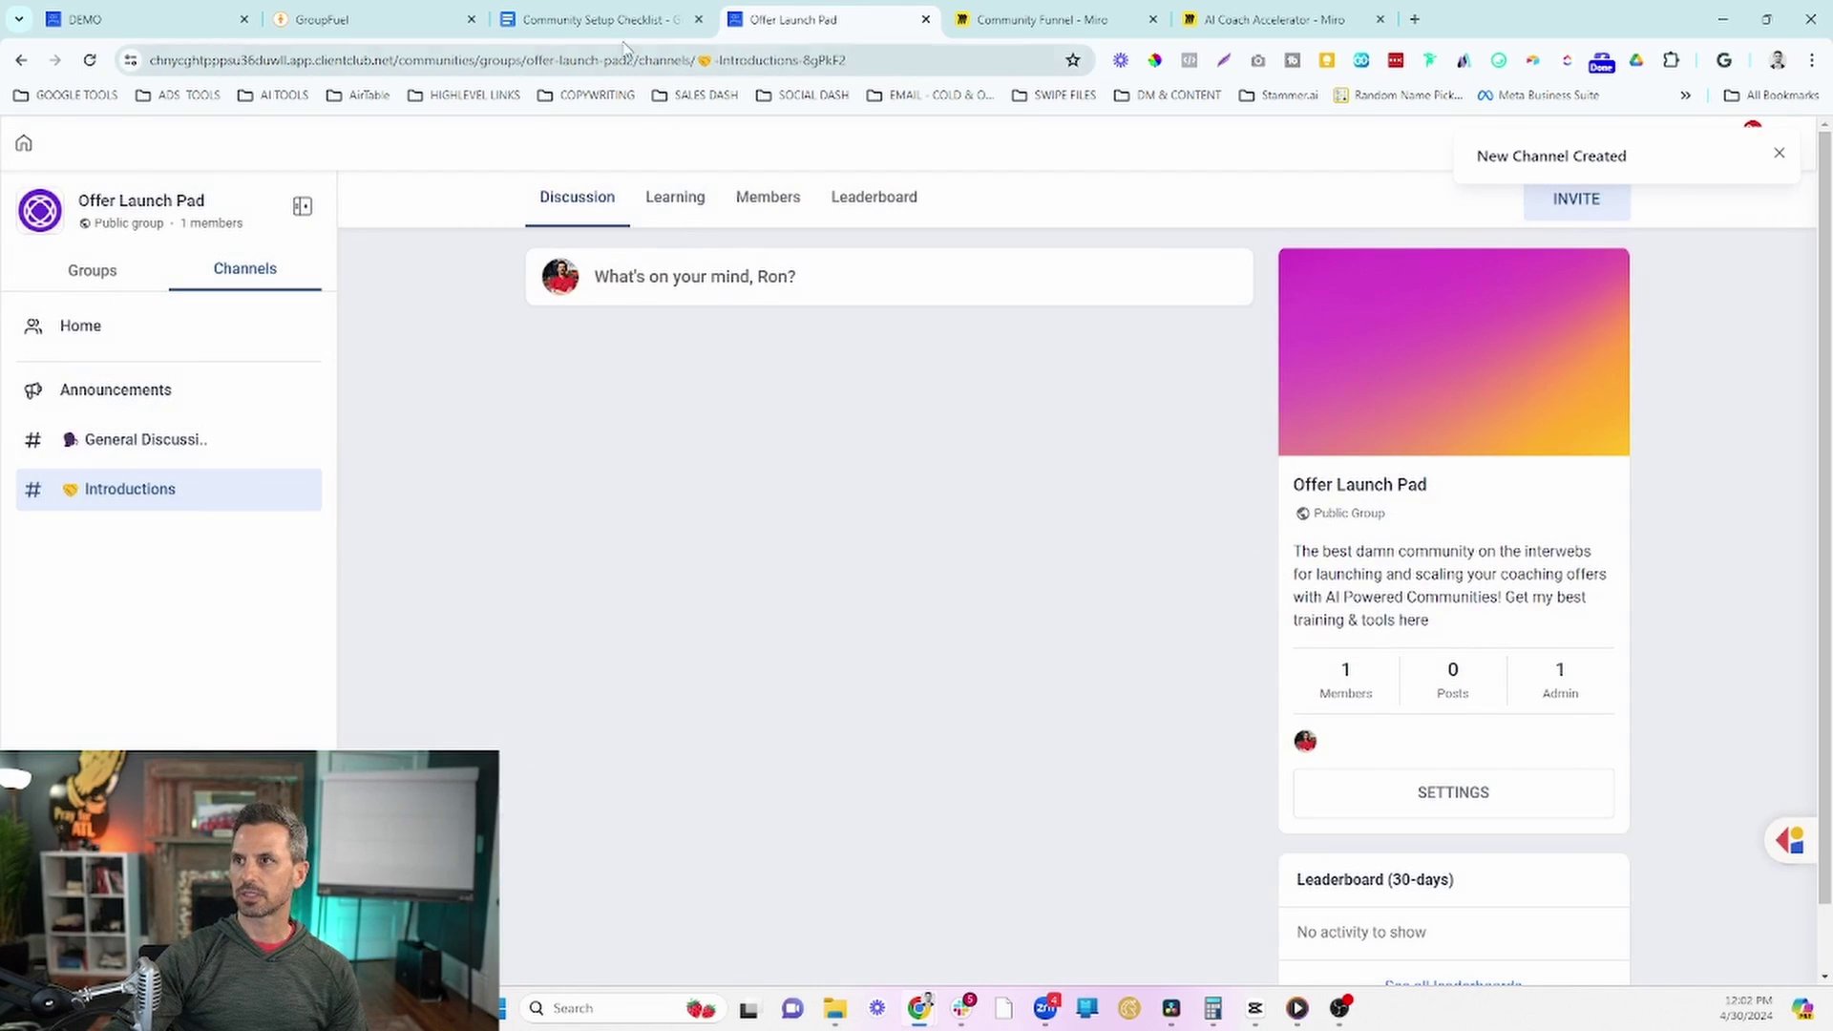
Step: Start a third channel, using the guide's Share Your Wins title with its emoji as the name
click(601, 20)
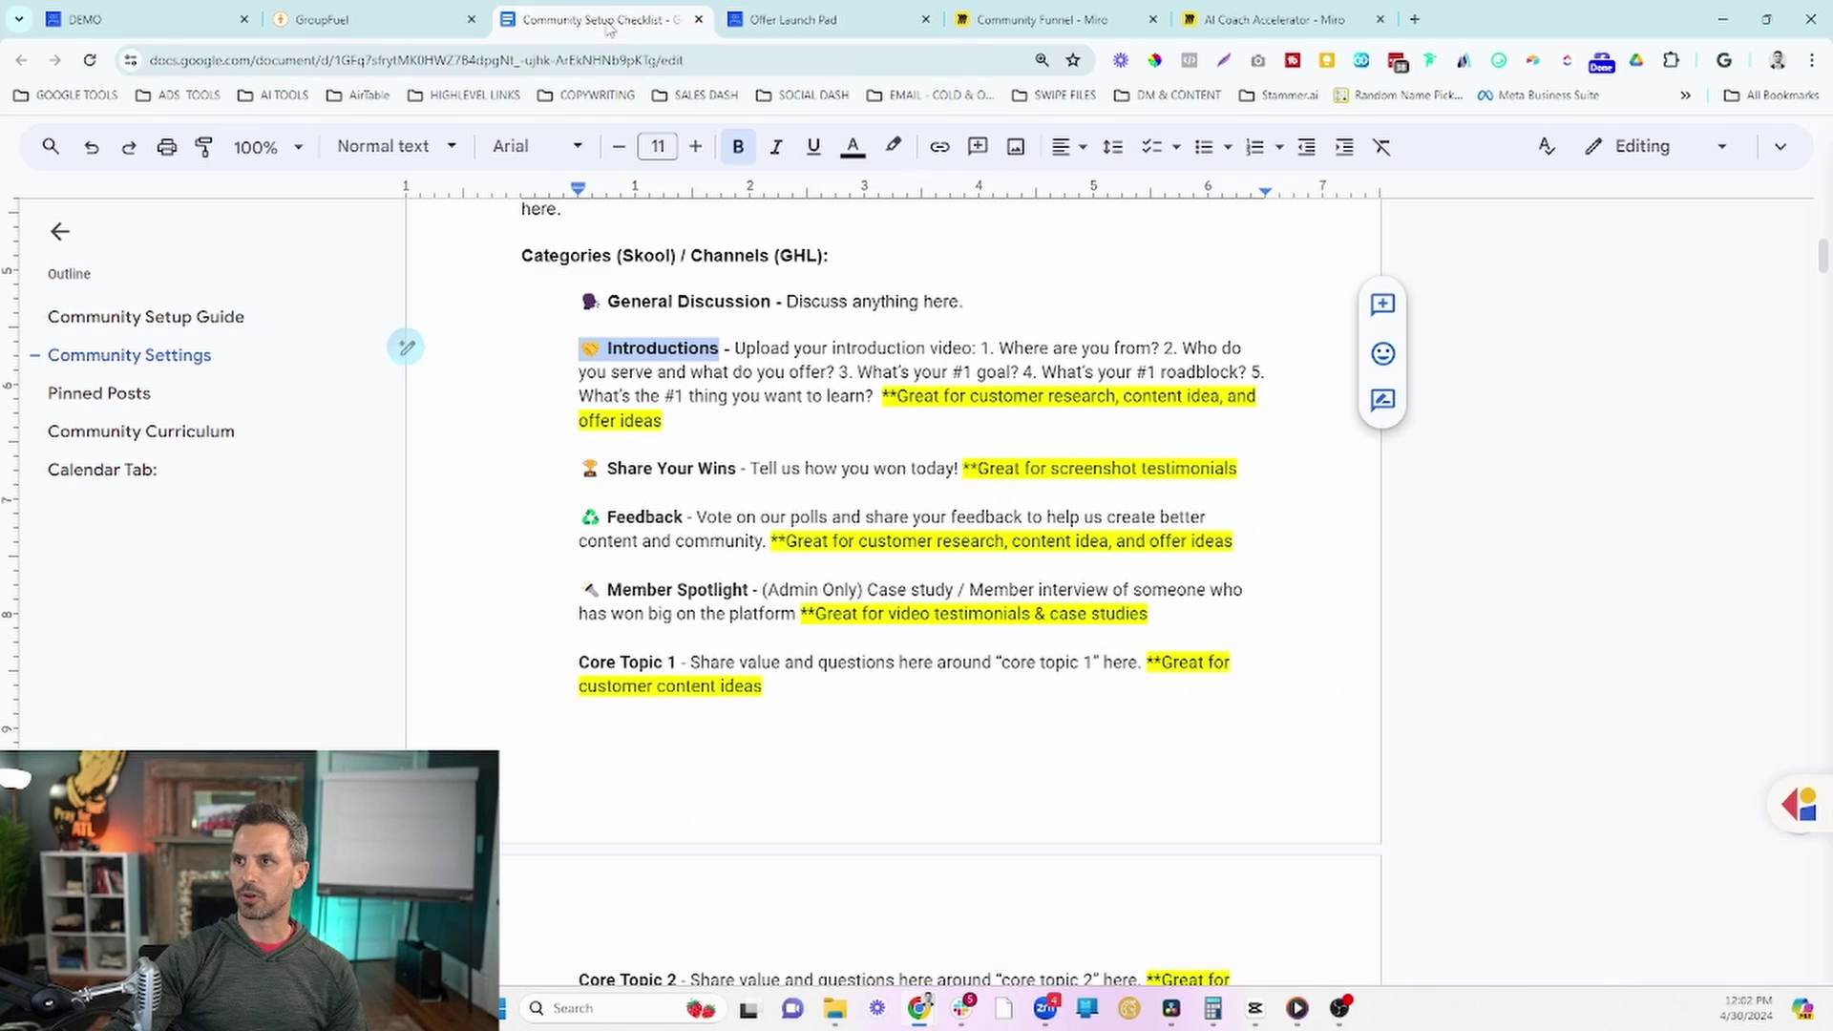
drag(736, 467, 579, 468)
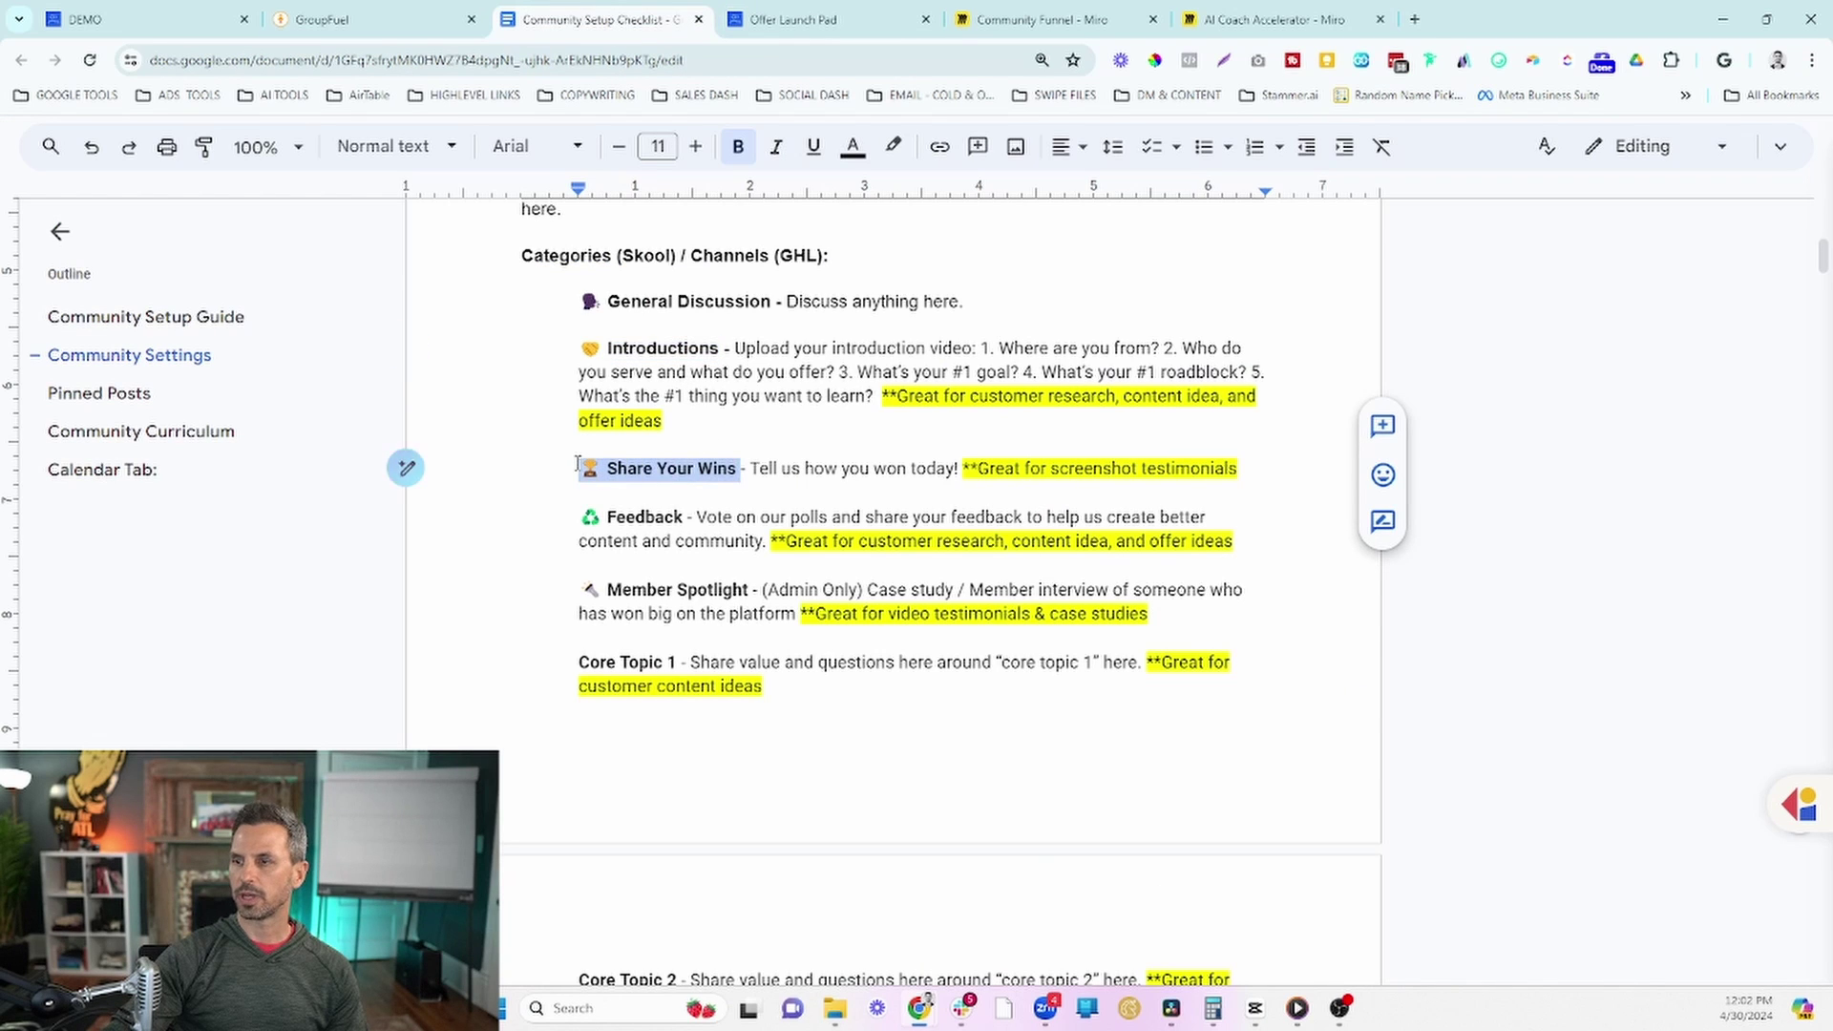
right_click(630, 468)
click(689, 363)
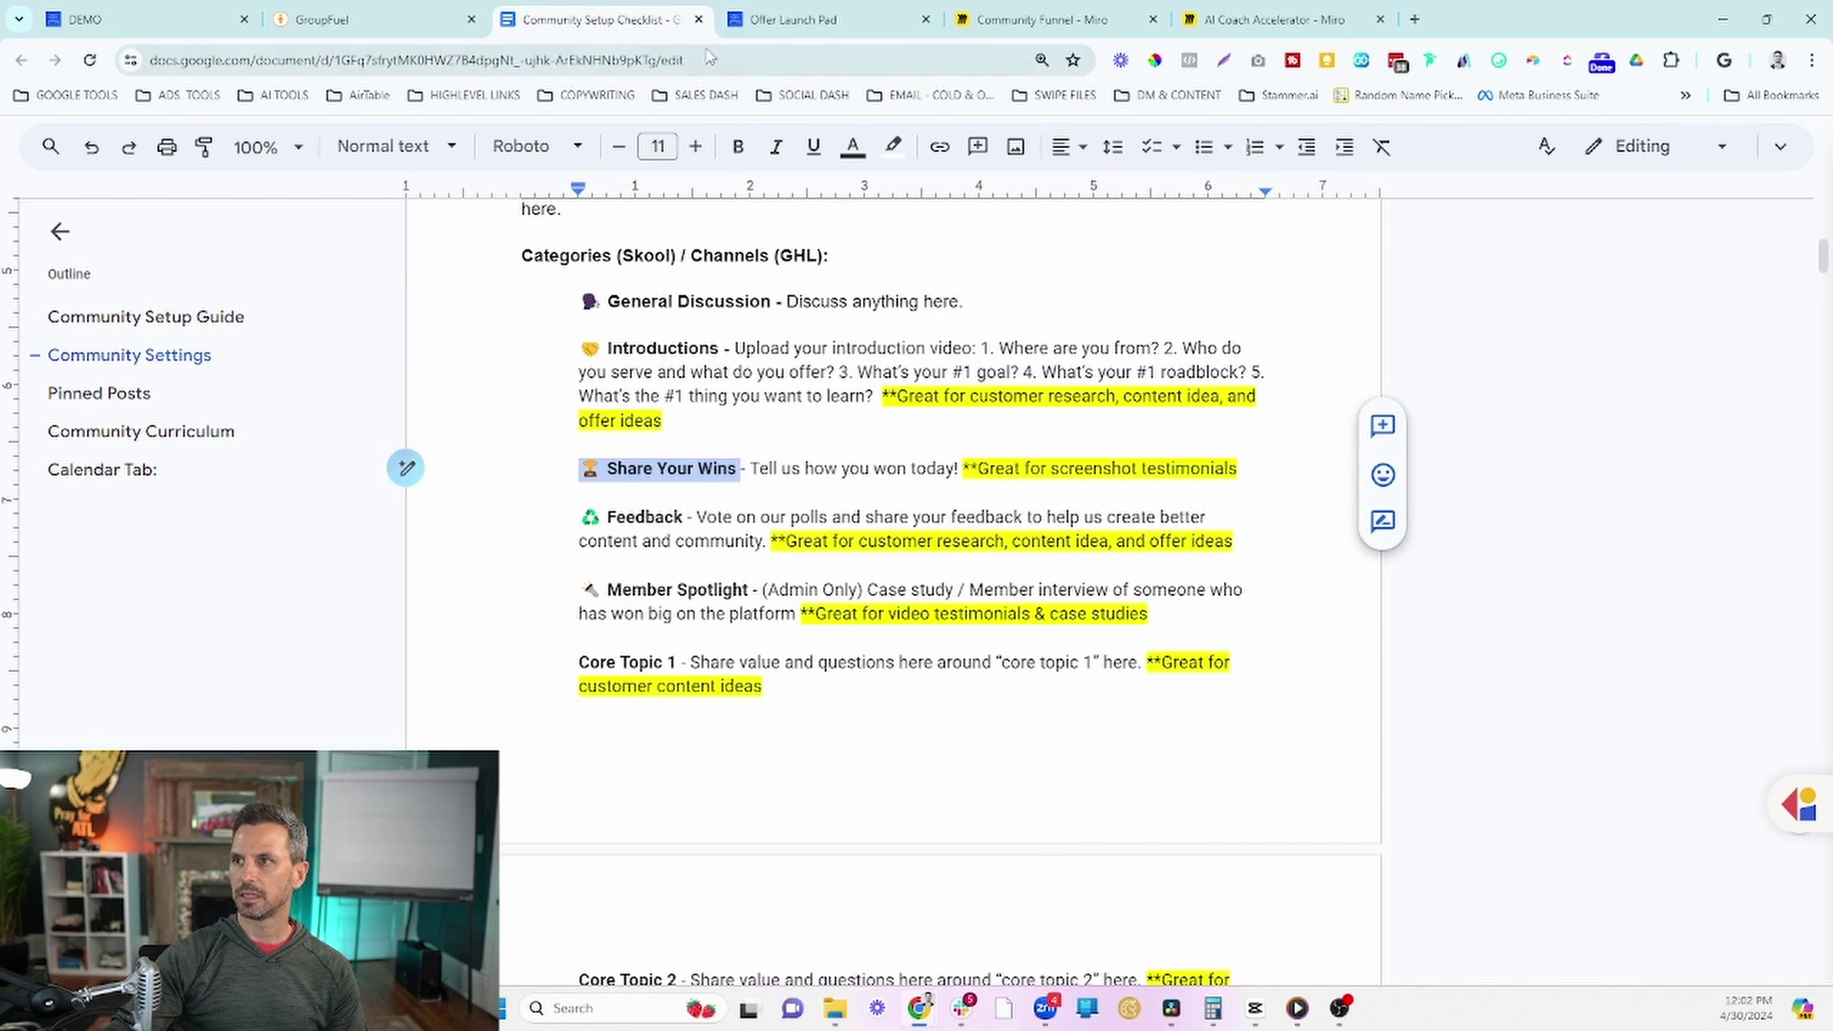
click(768, 21)
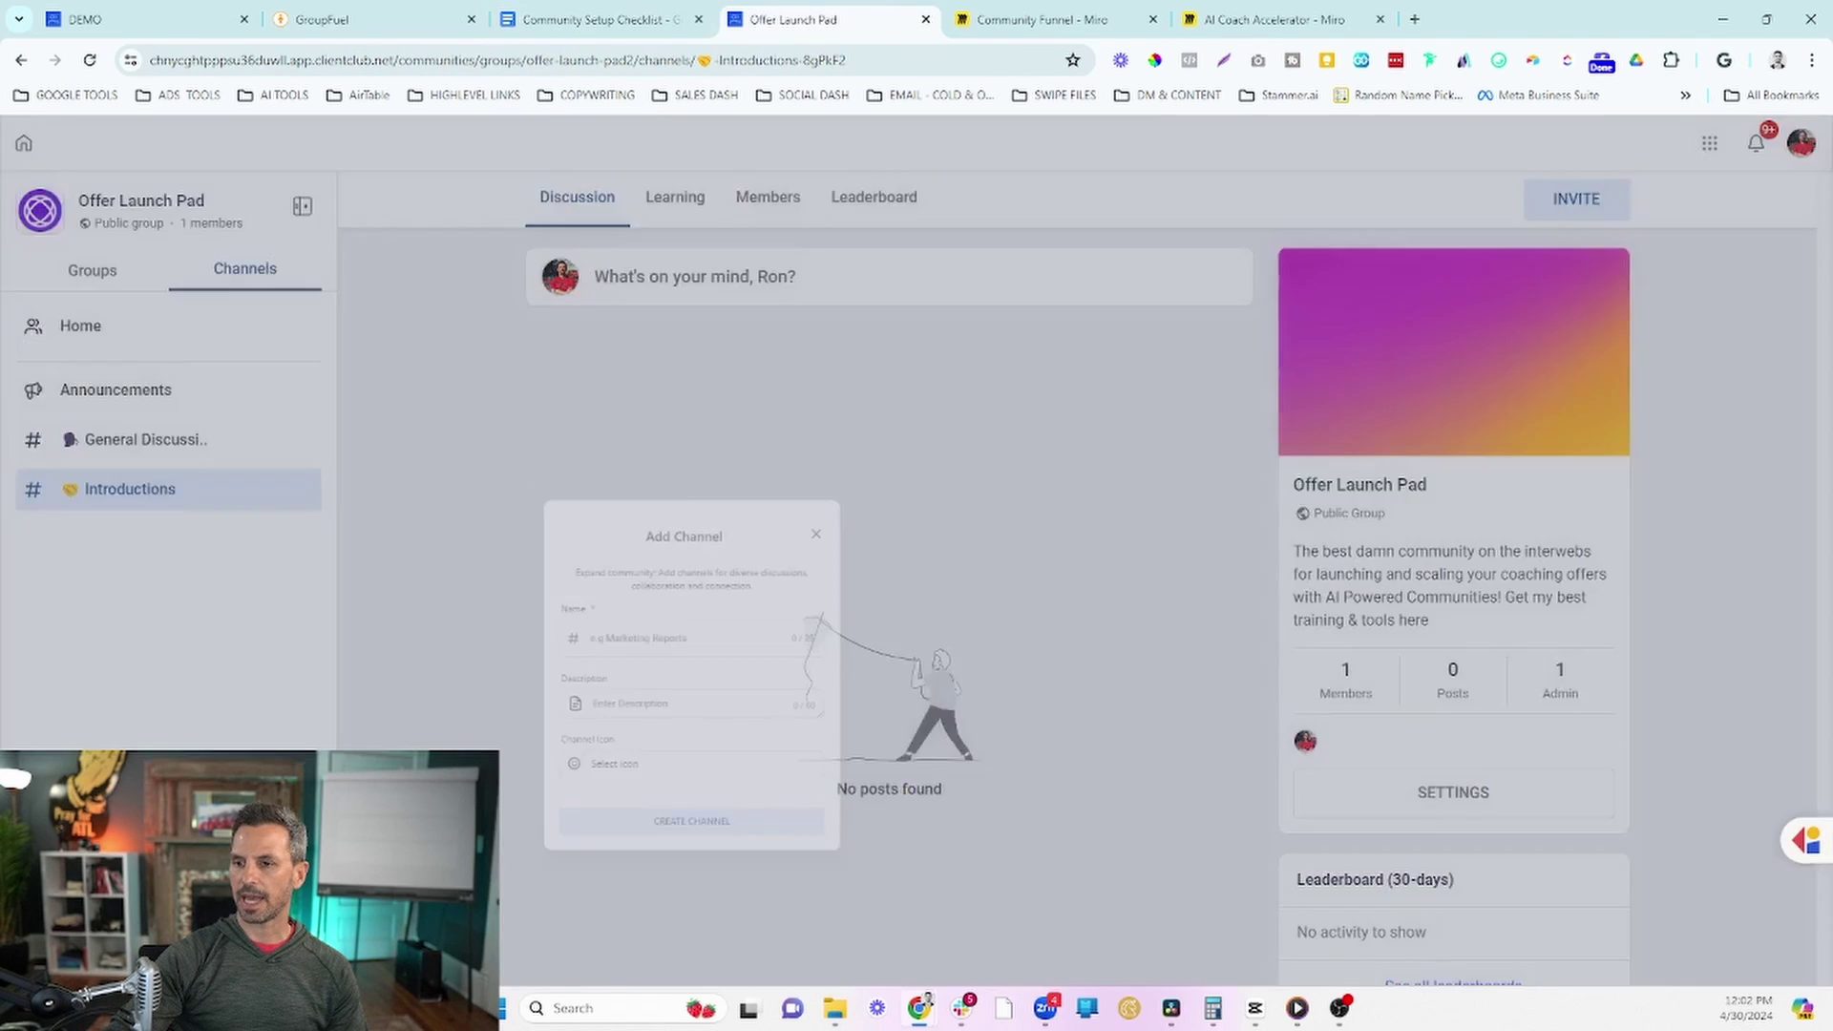
key(ctrl+v)
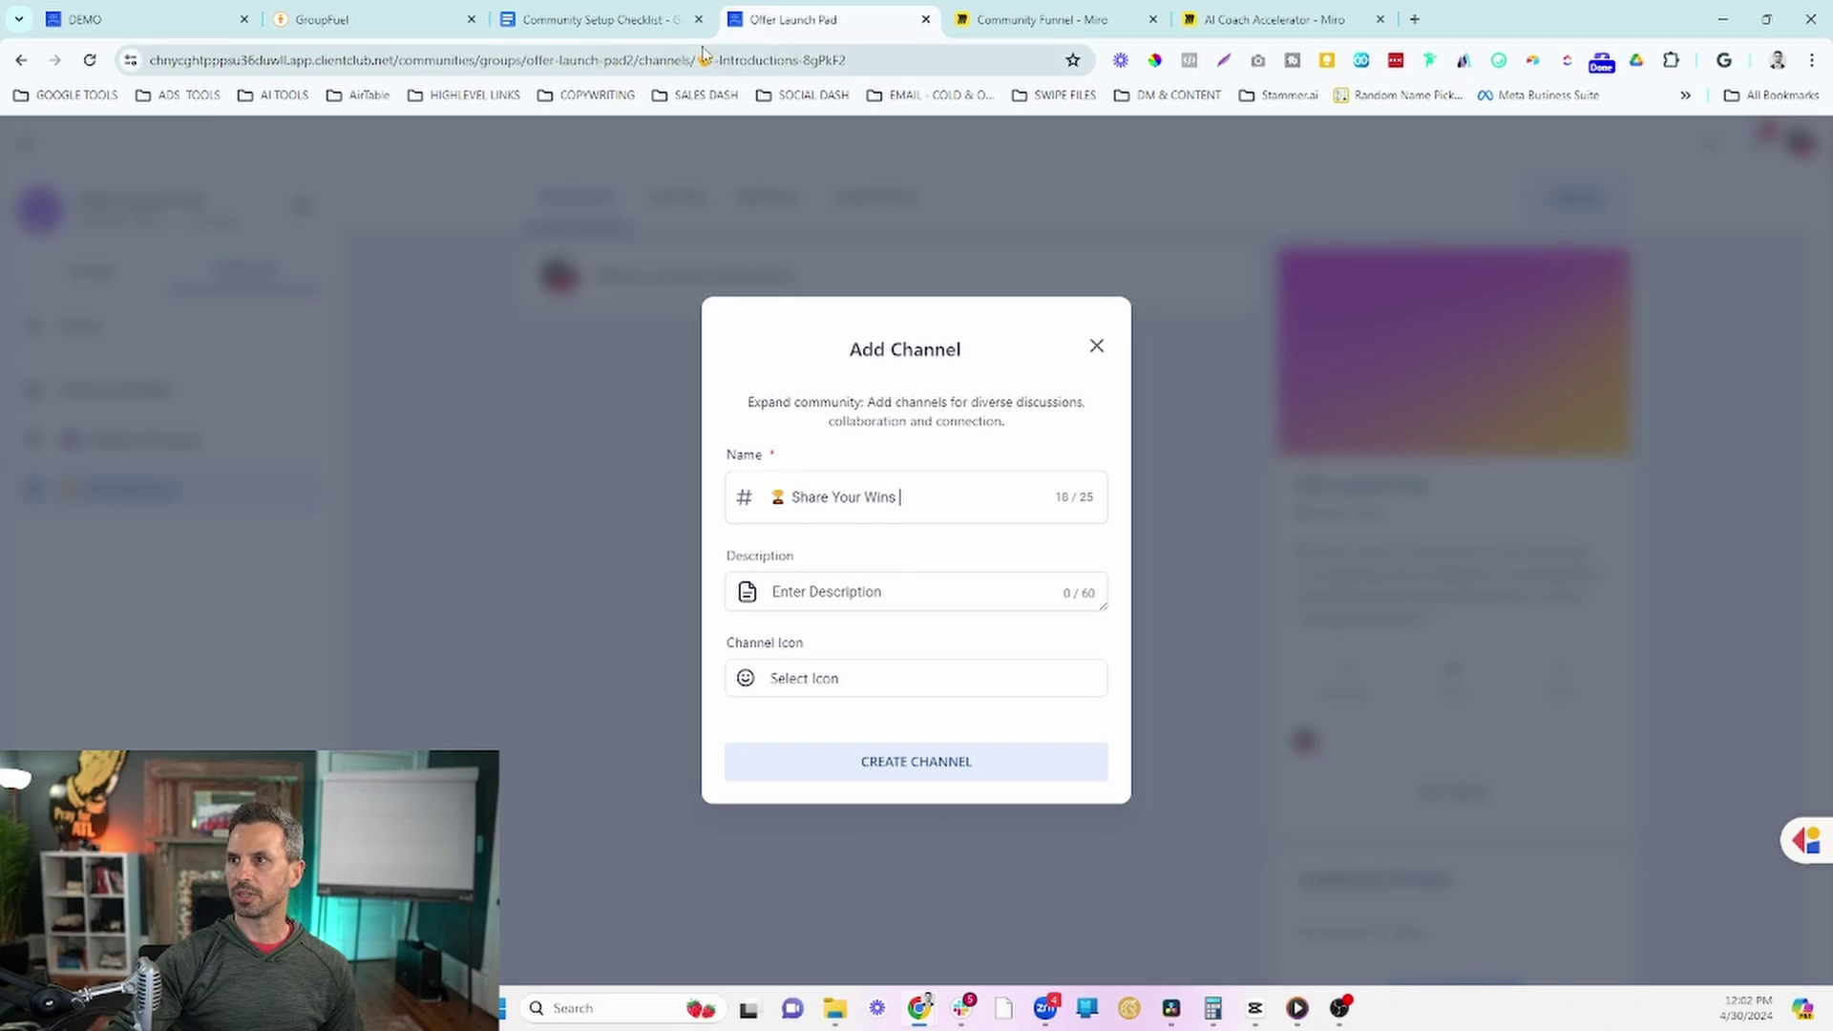
Step: Copy "Tell us how you won today!" from the guide into the Share Your Wins channel's description and create the channel
click(668, 21)
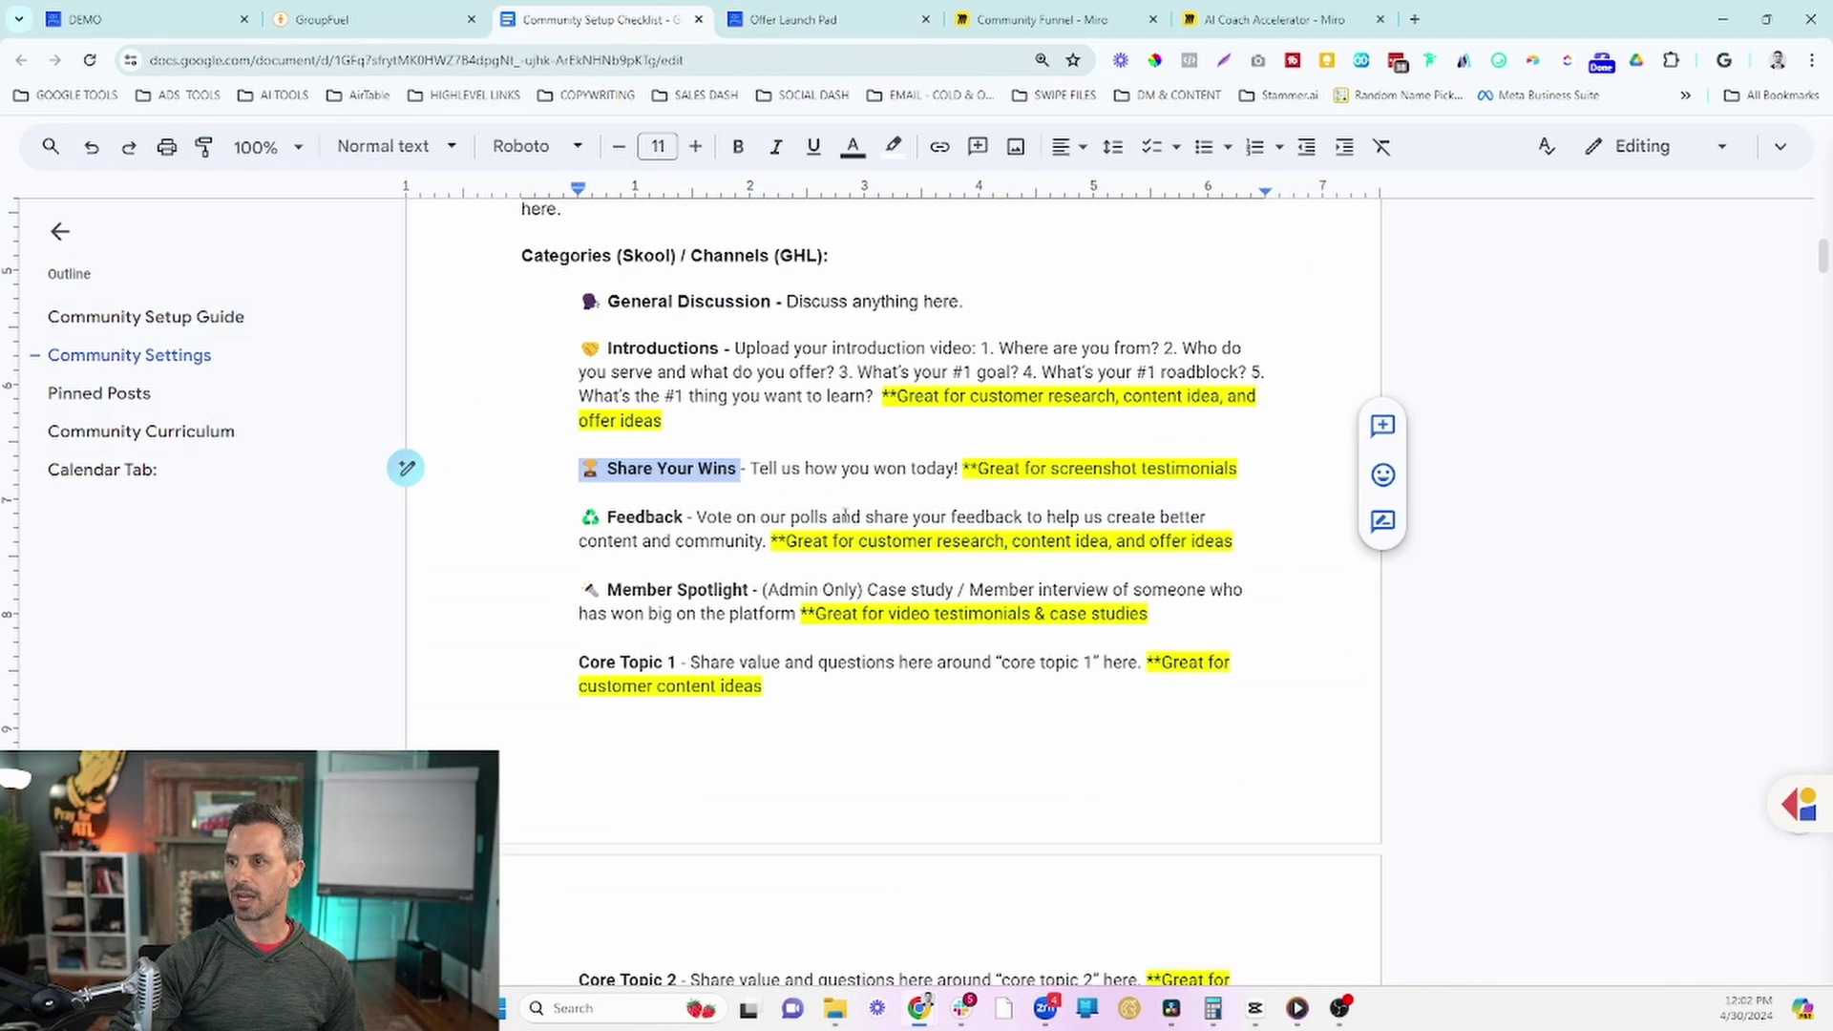
drag(957, 468, 749, 468)
key(ctrl+Tab)
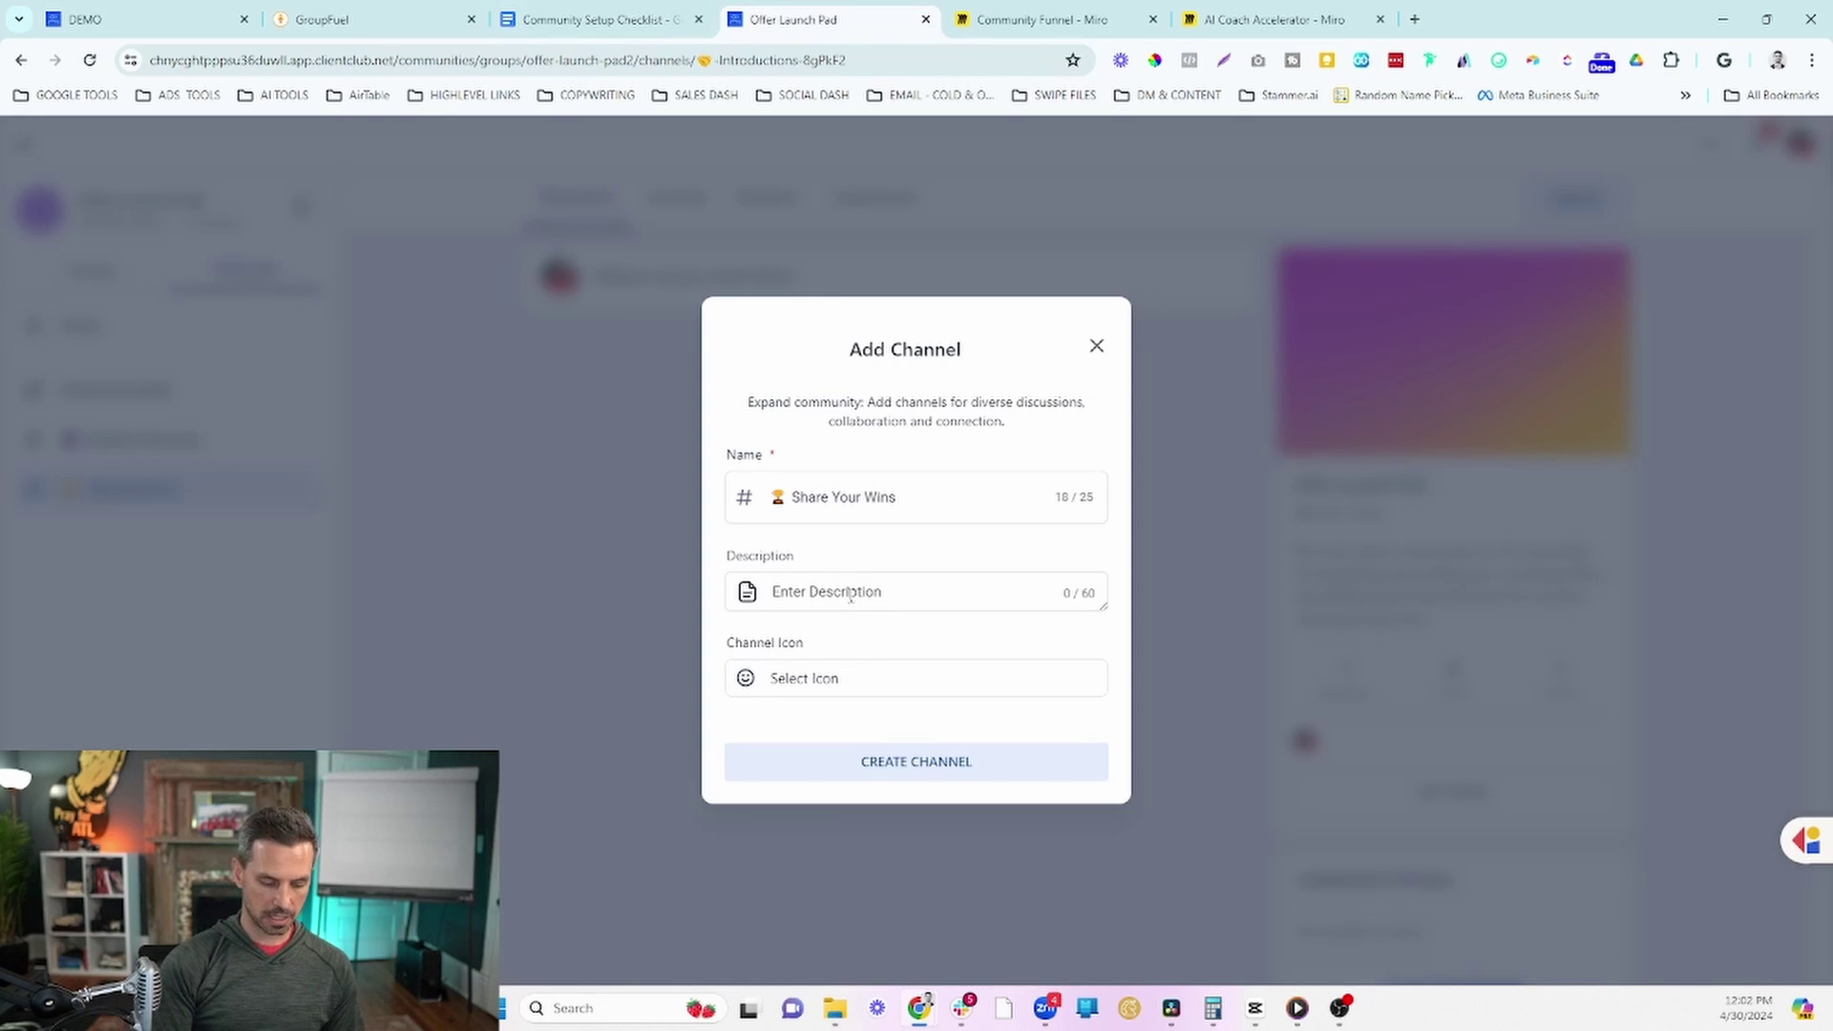
click(851, 592)
key(ctrl+v)
click(885, 762)
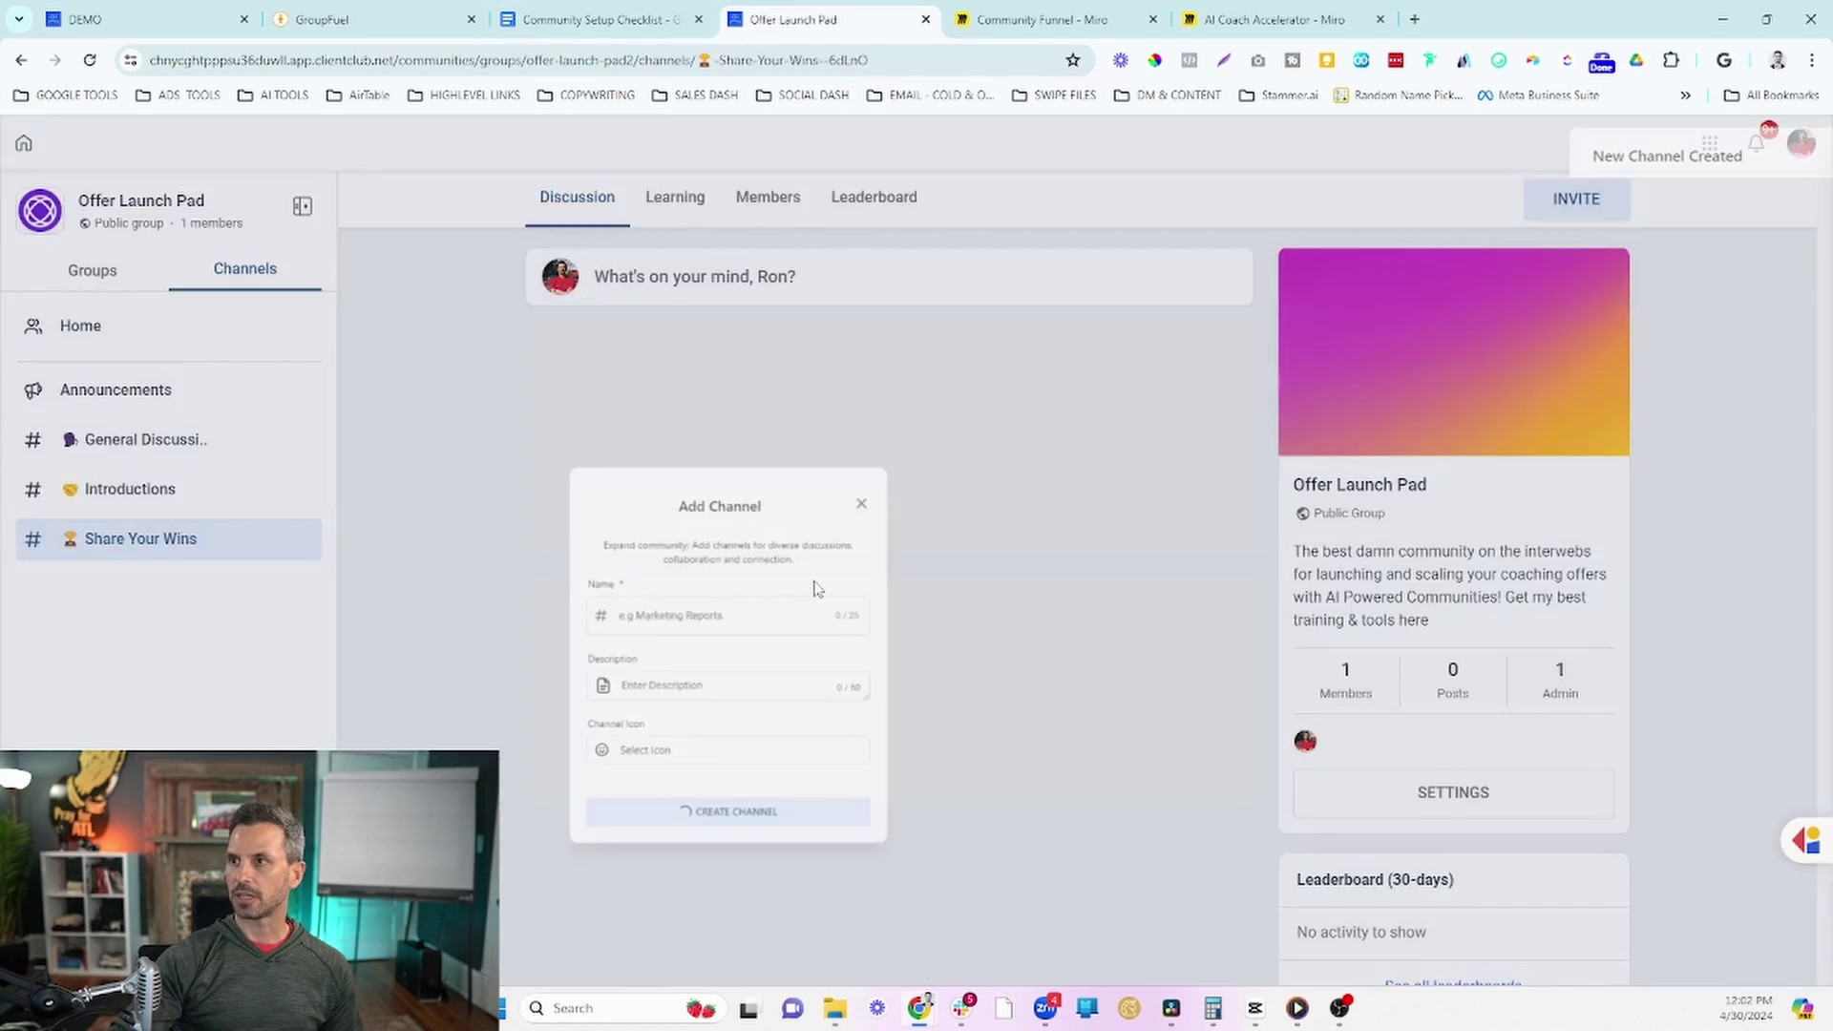
Step: Check the guide's remaining channel topics and membership questions, and open the Offer Launch Pad group settings
click(604, 24)
scroll(997, 399, down, 2)
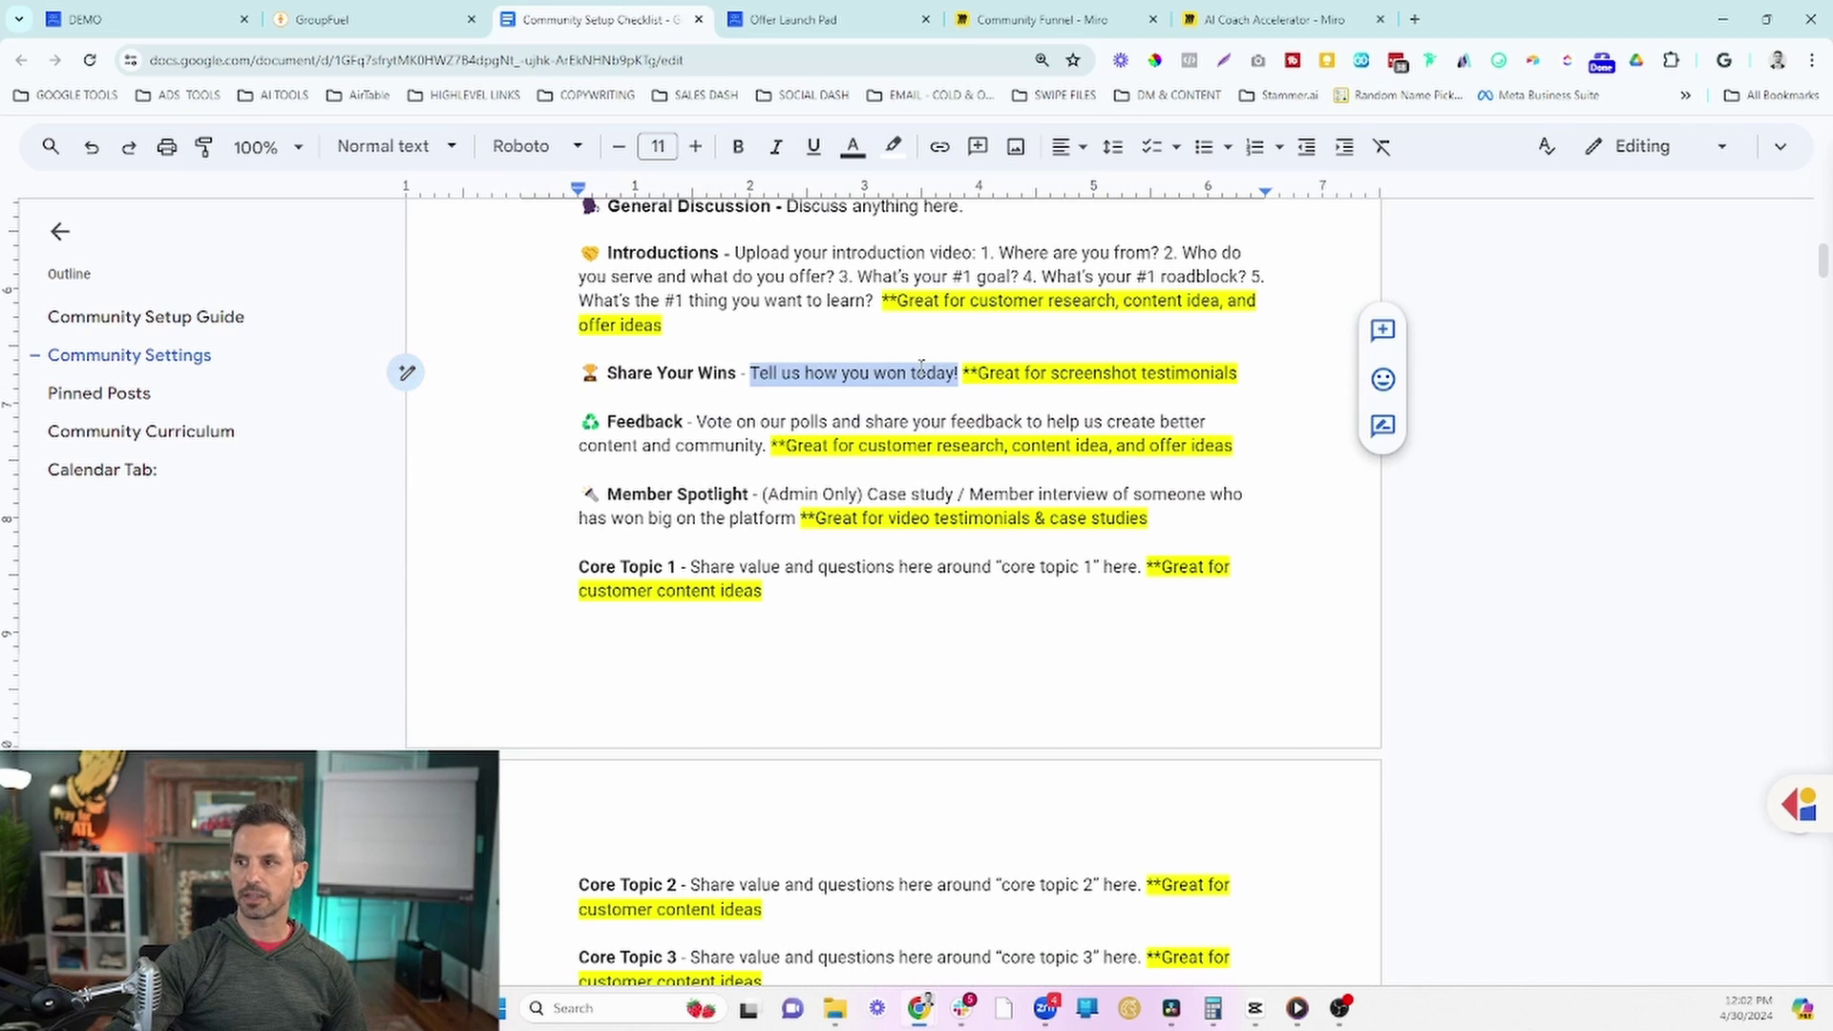
scroll(923, 365, down, 5)
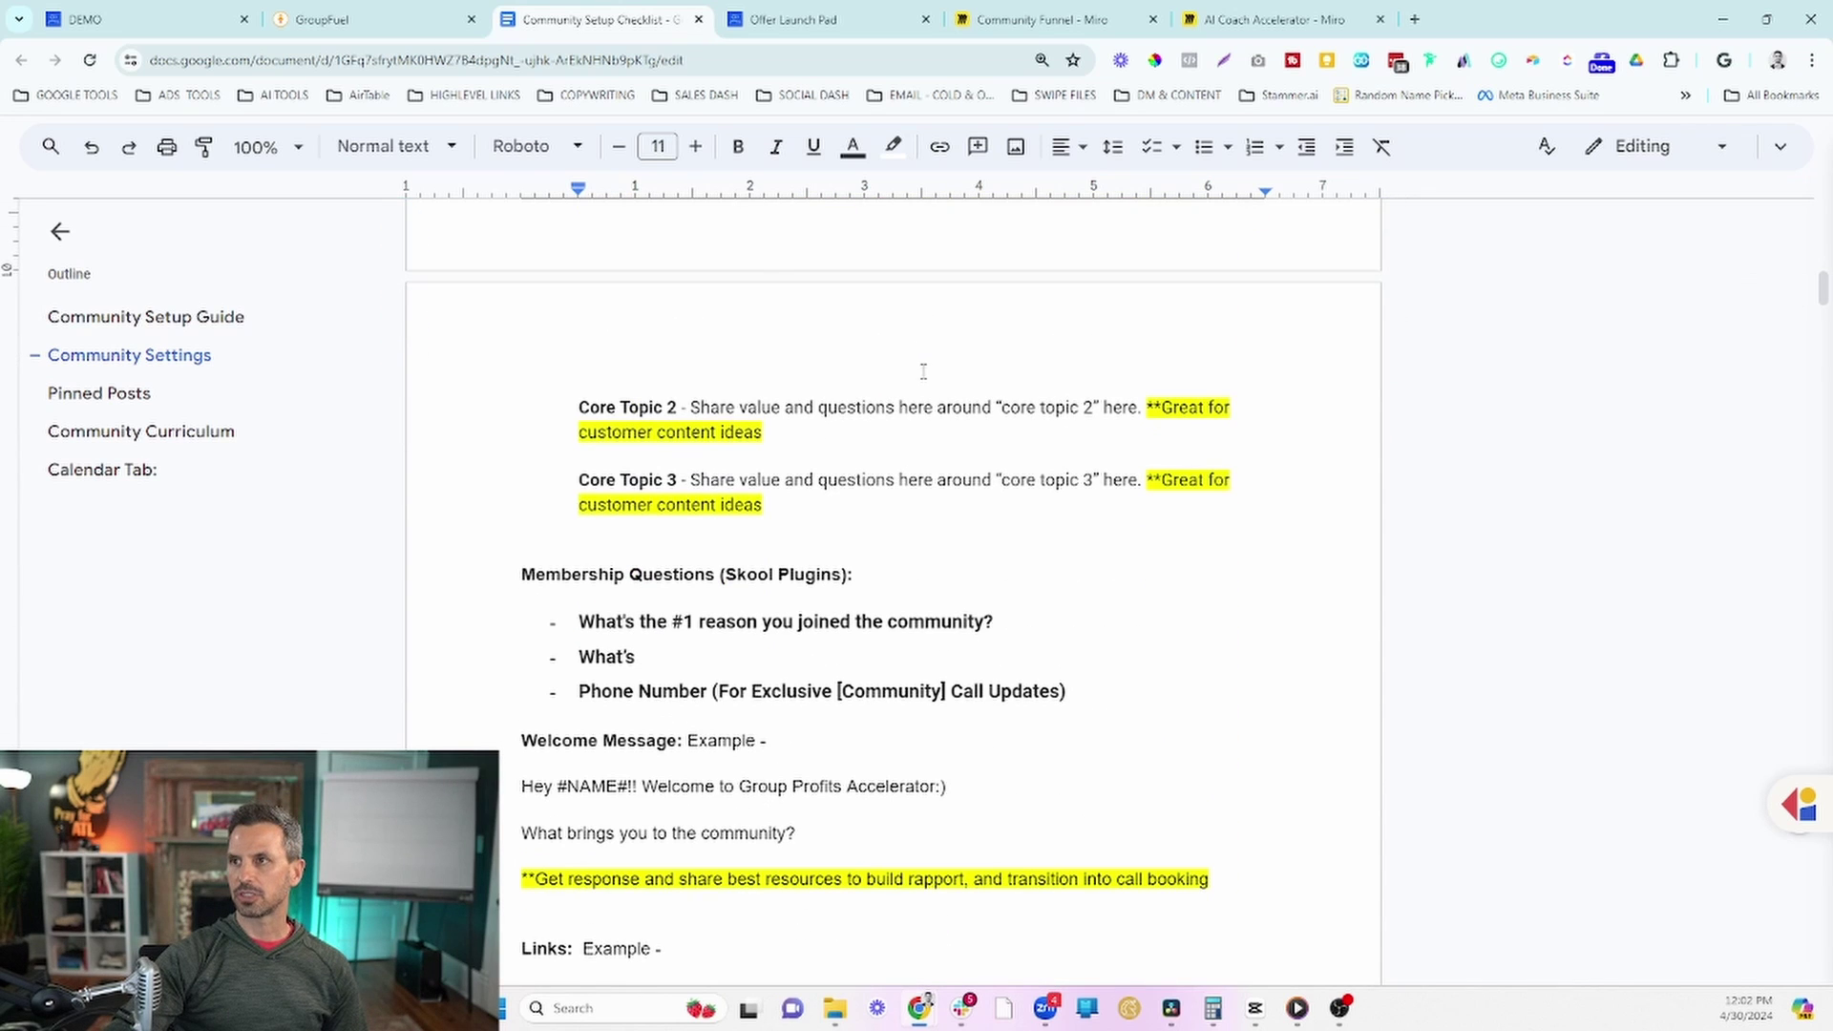
click(818, 25)
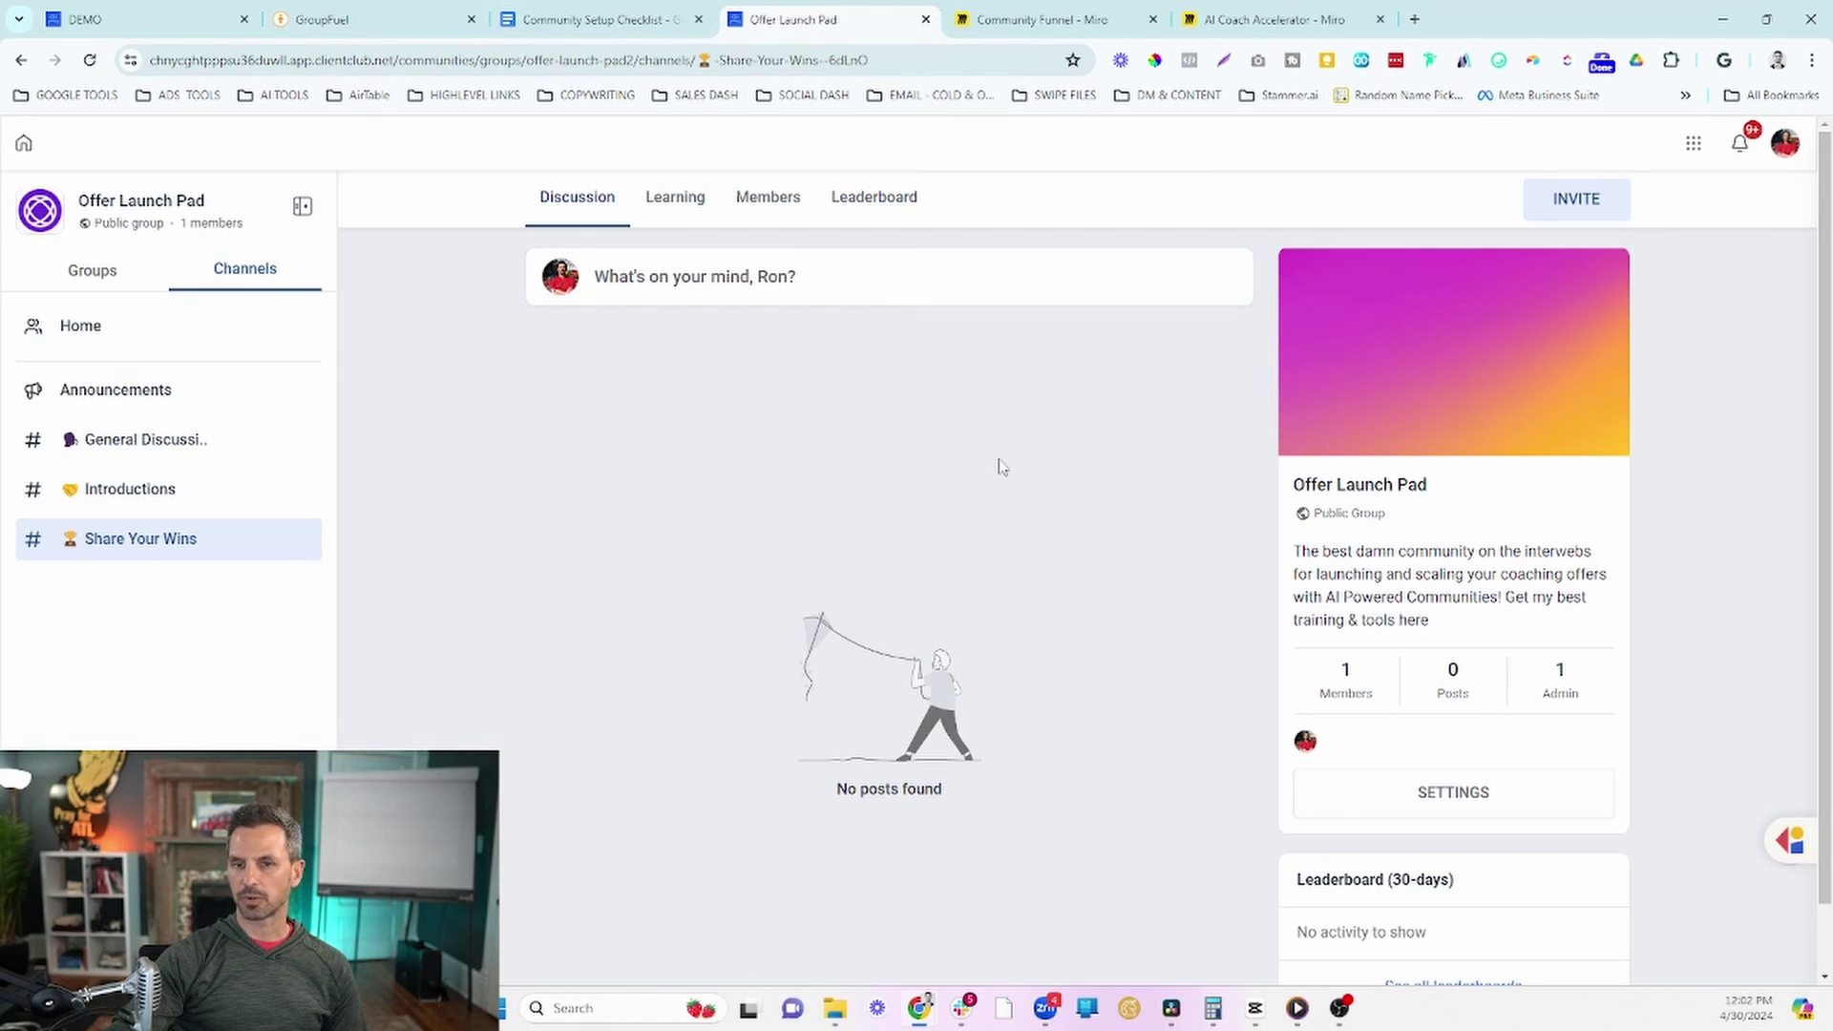
click(1400, 802)
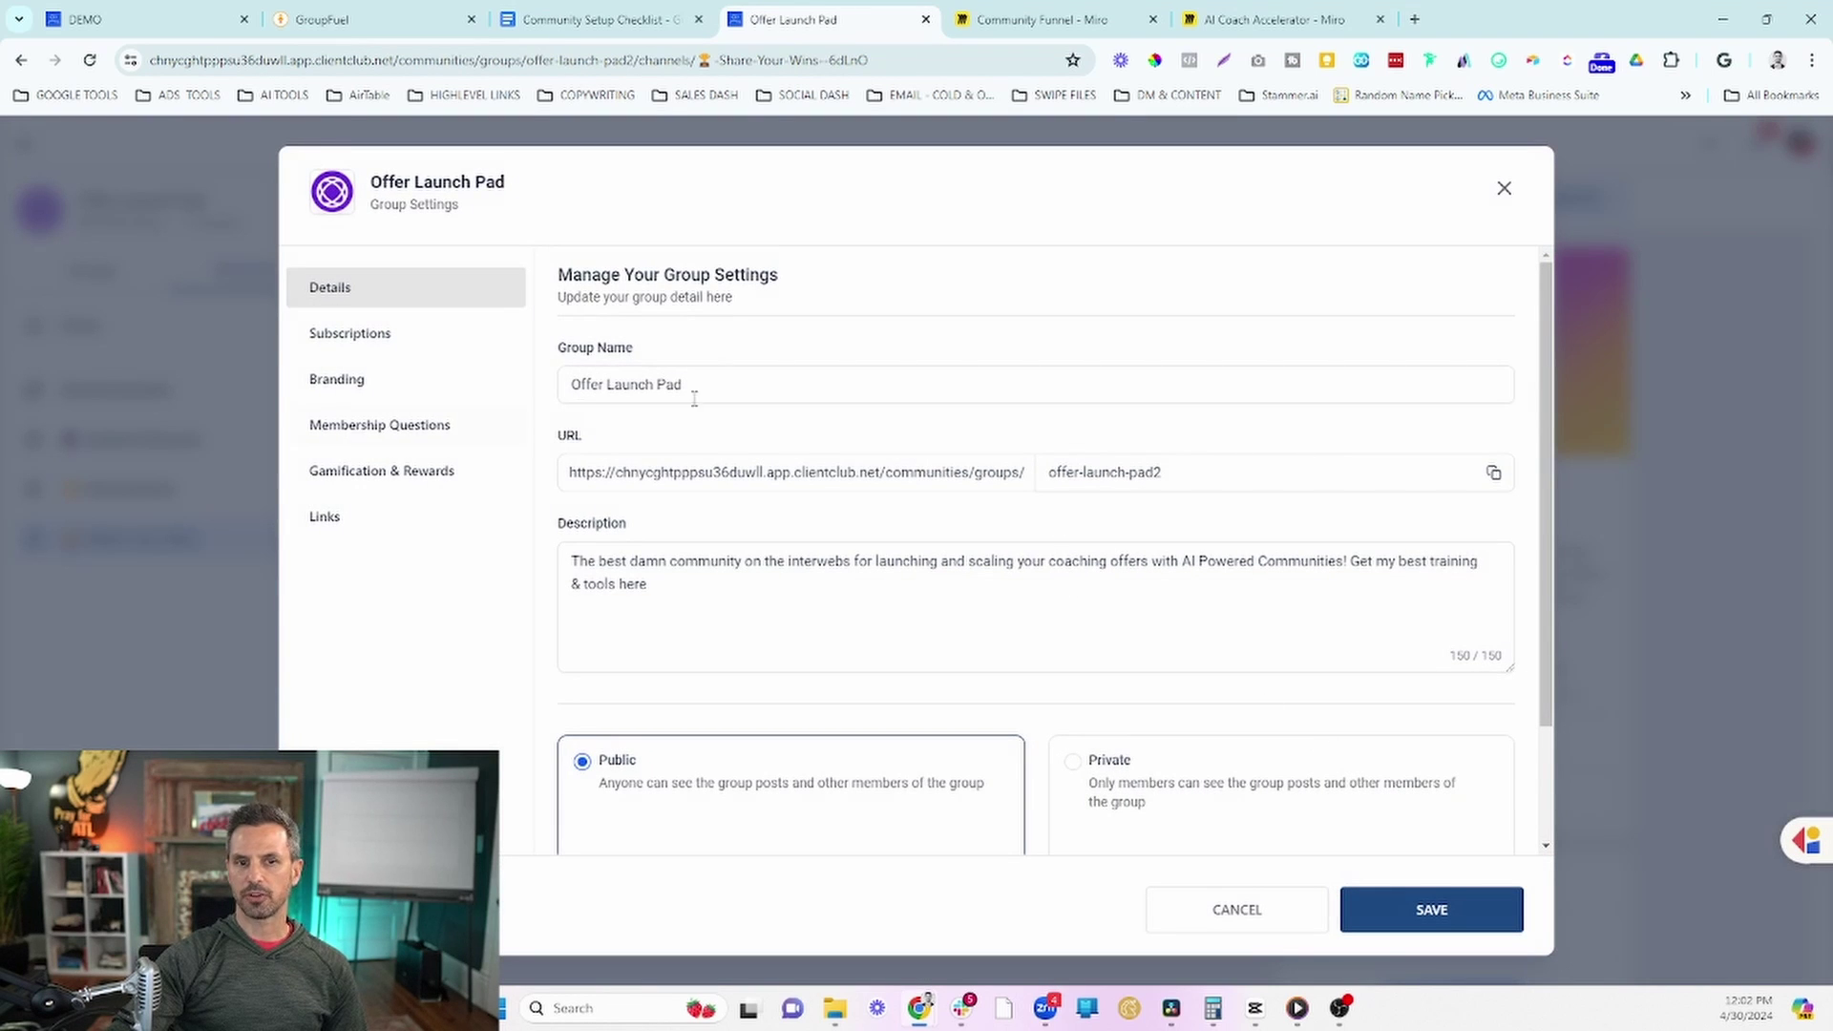
Step: Review the group's privacy options, and add a recurring subscription price of $20 USD billed monthly with 0 trial days
scroll(730, 411, down, 1)
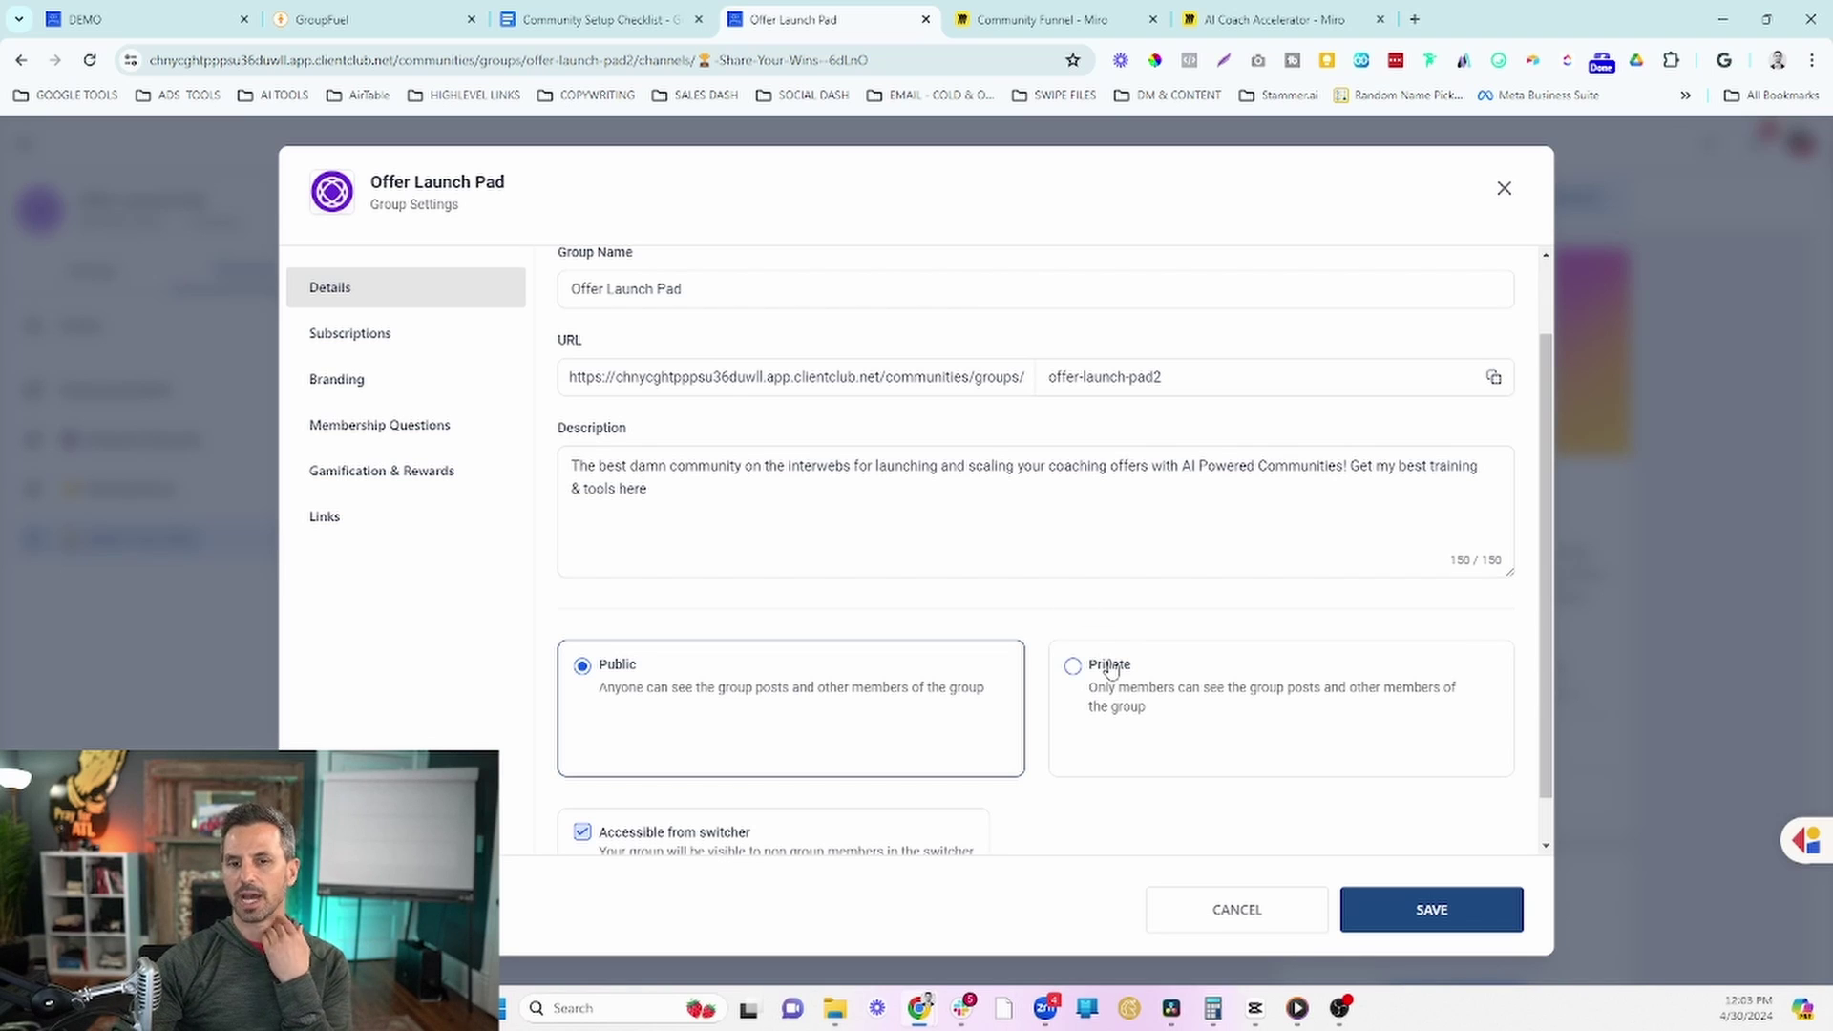
scroll(741, 769, down, 1)
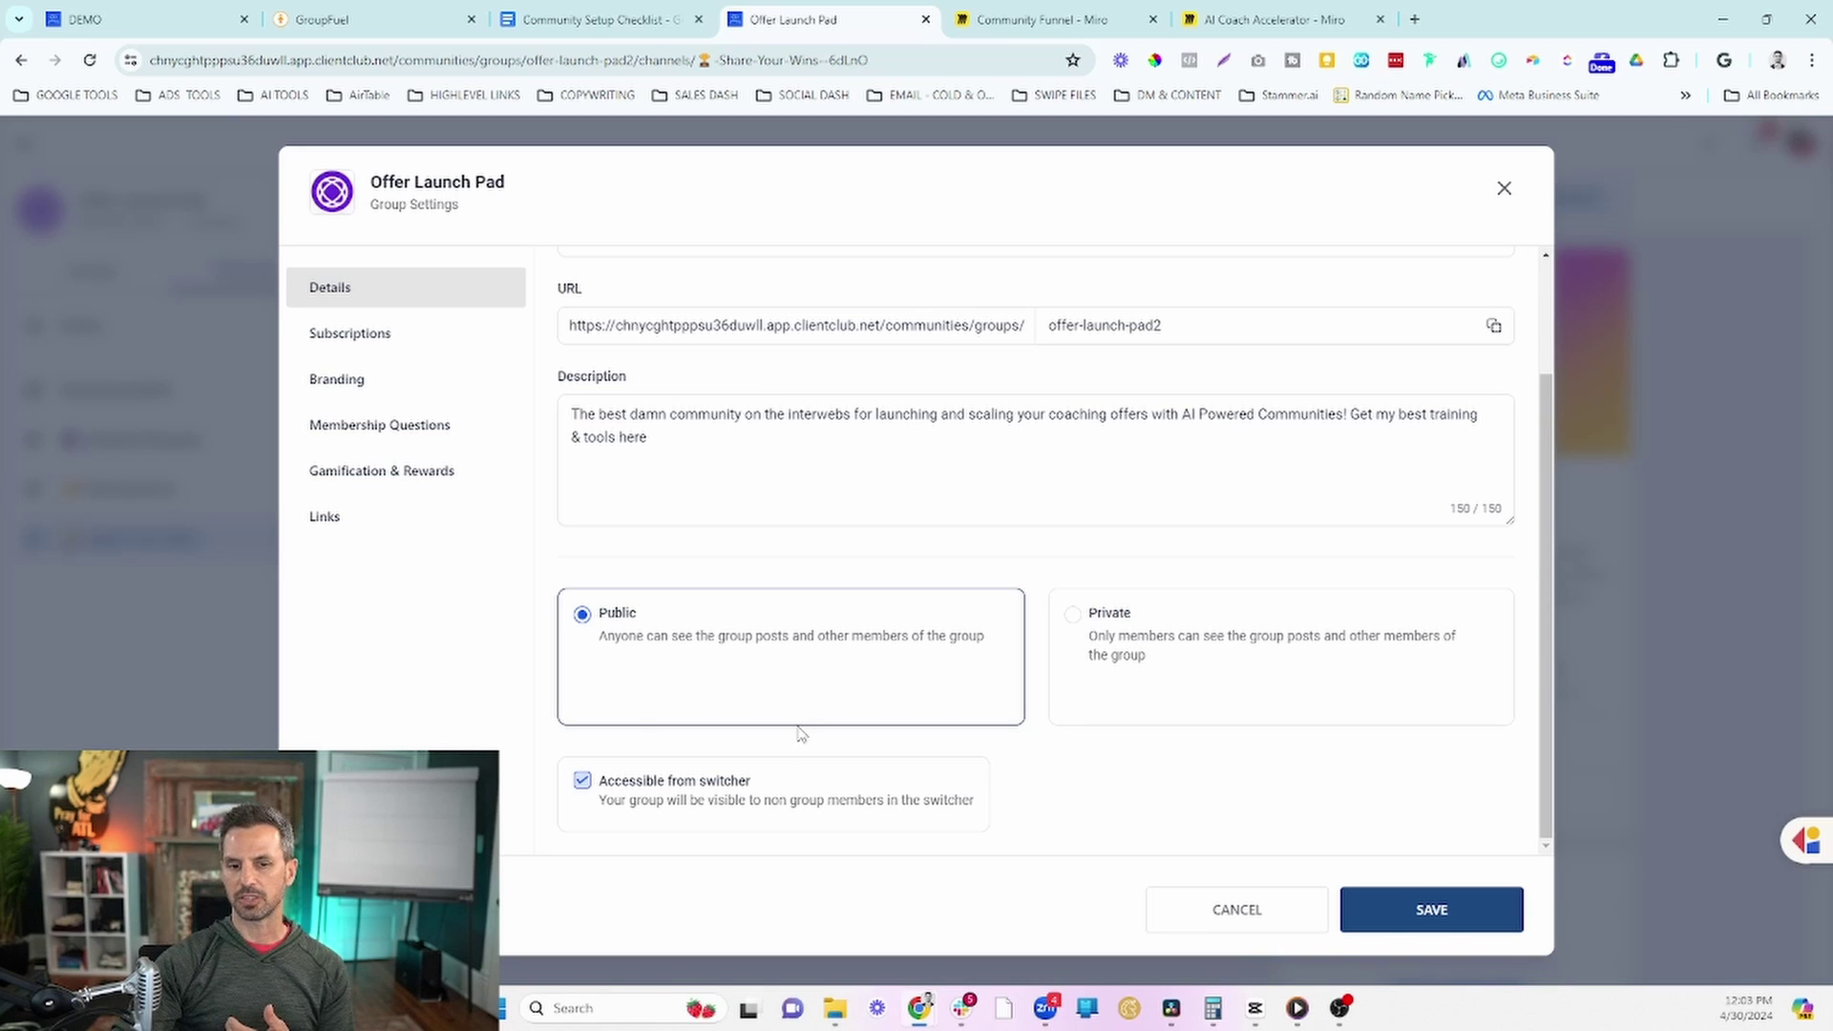
click(413, 336)
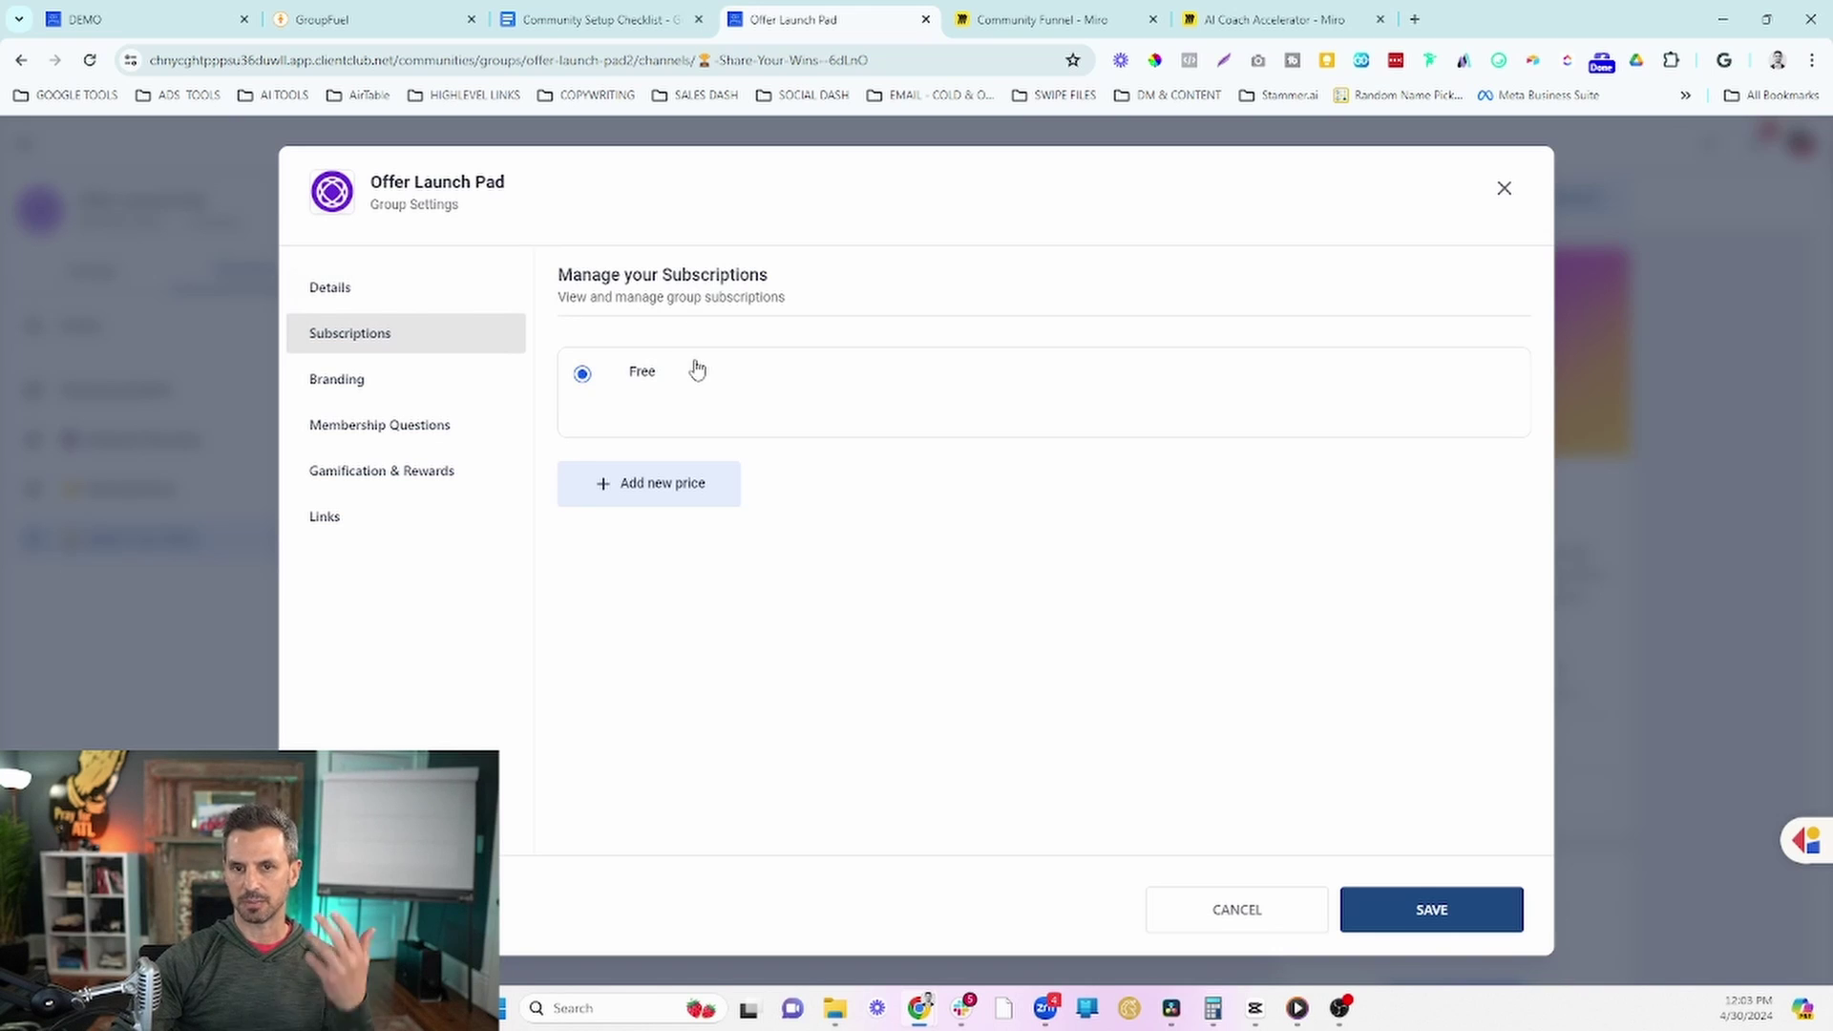
click(673, 506)
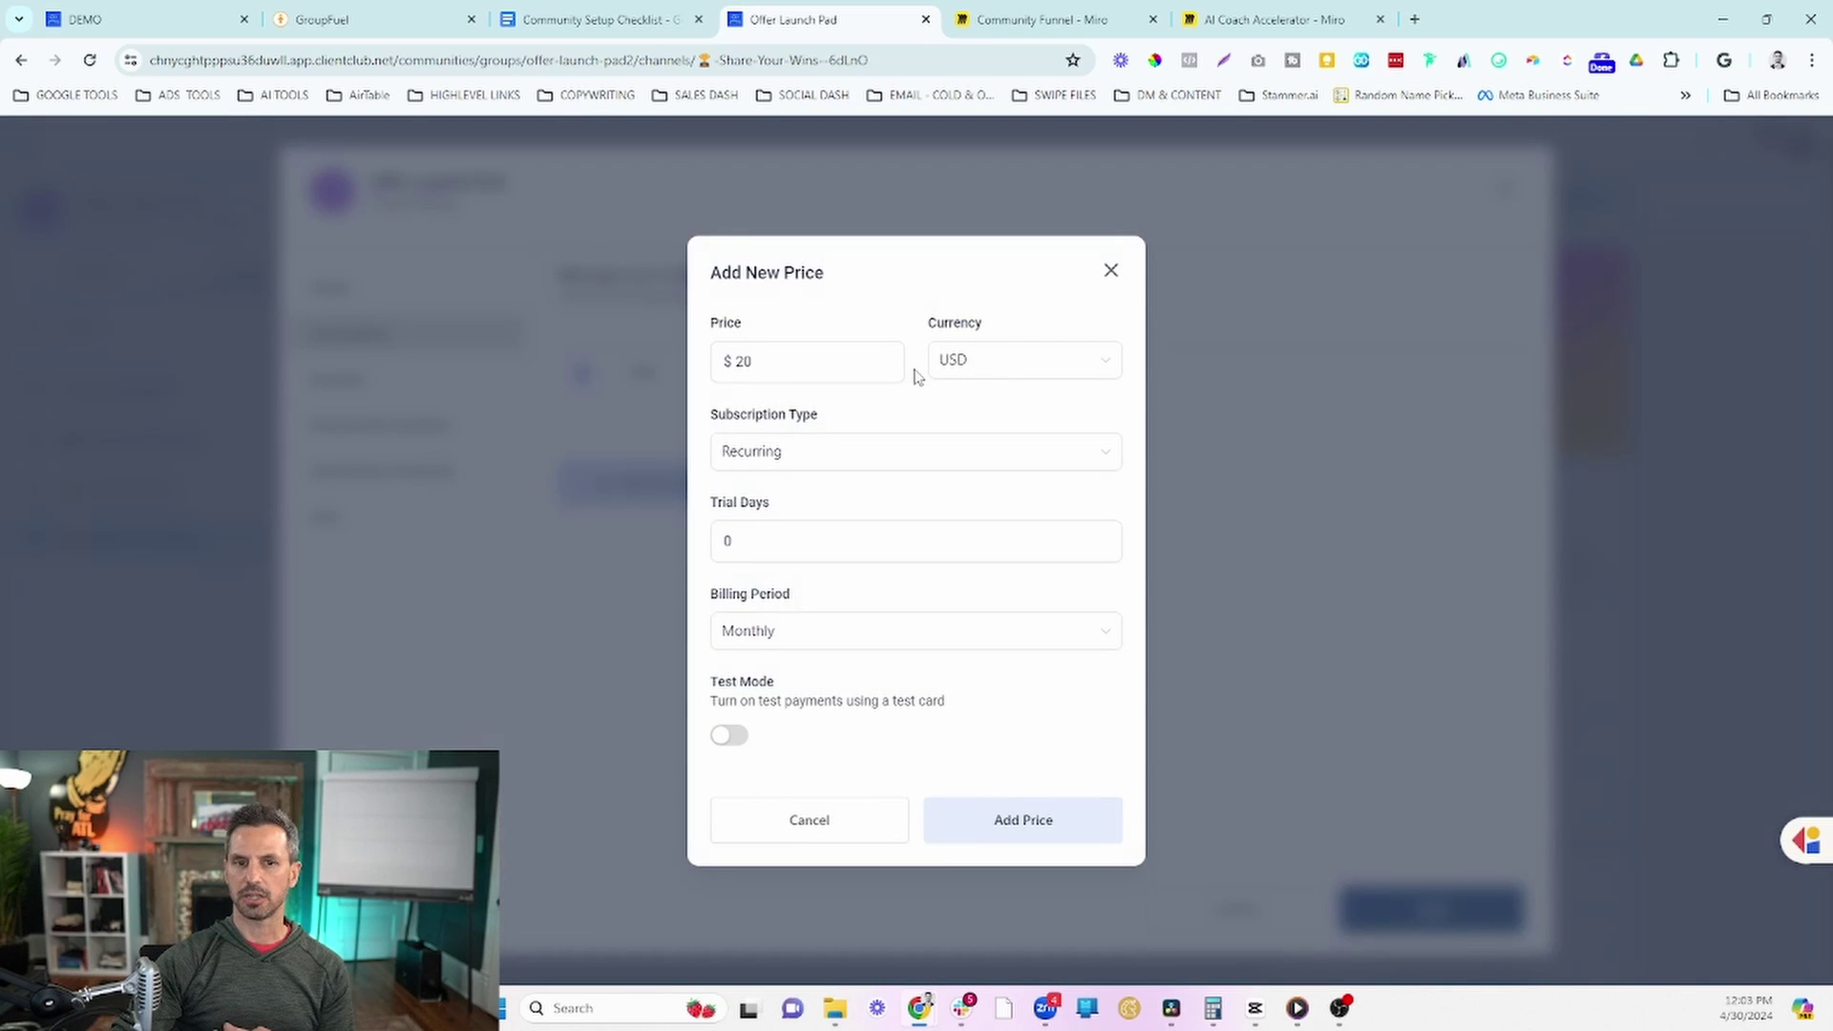
click(804, 461)
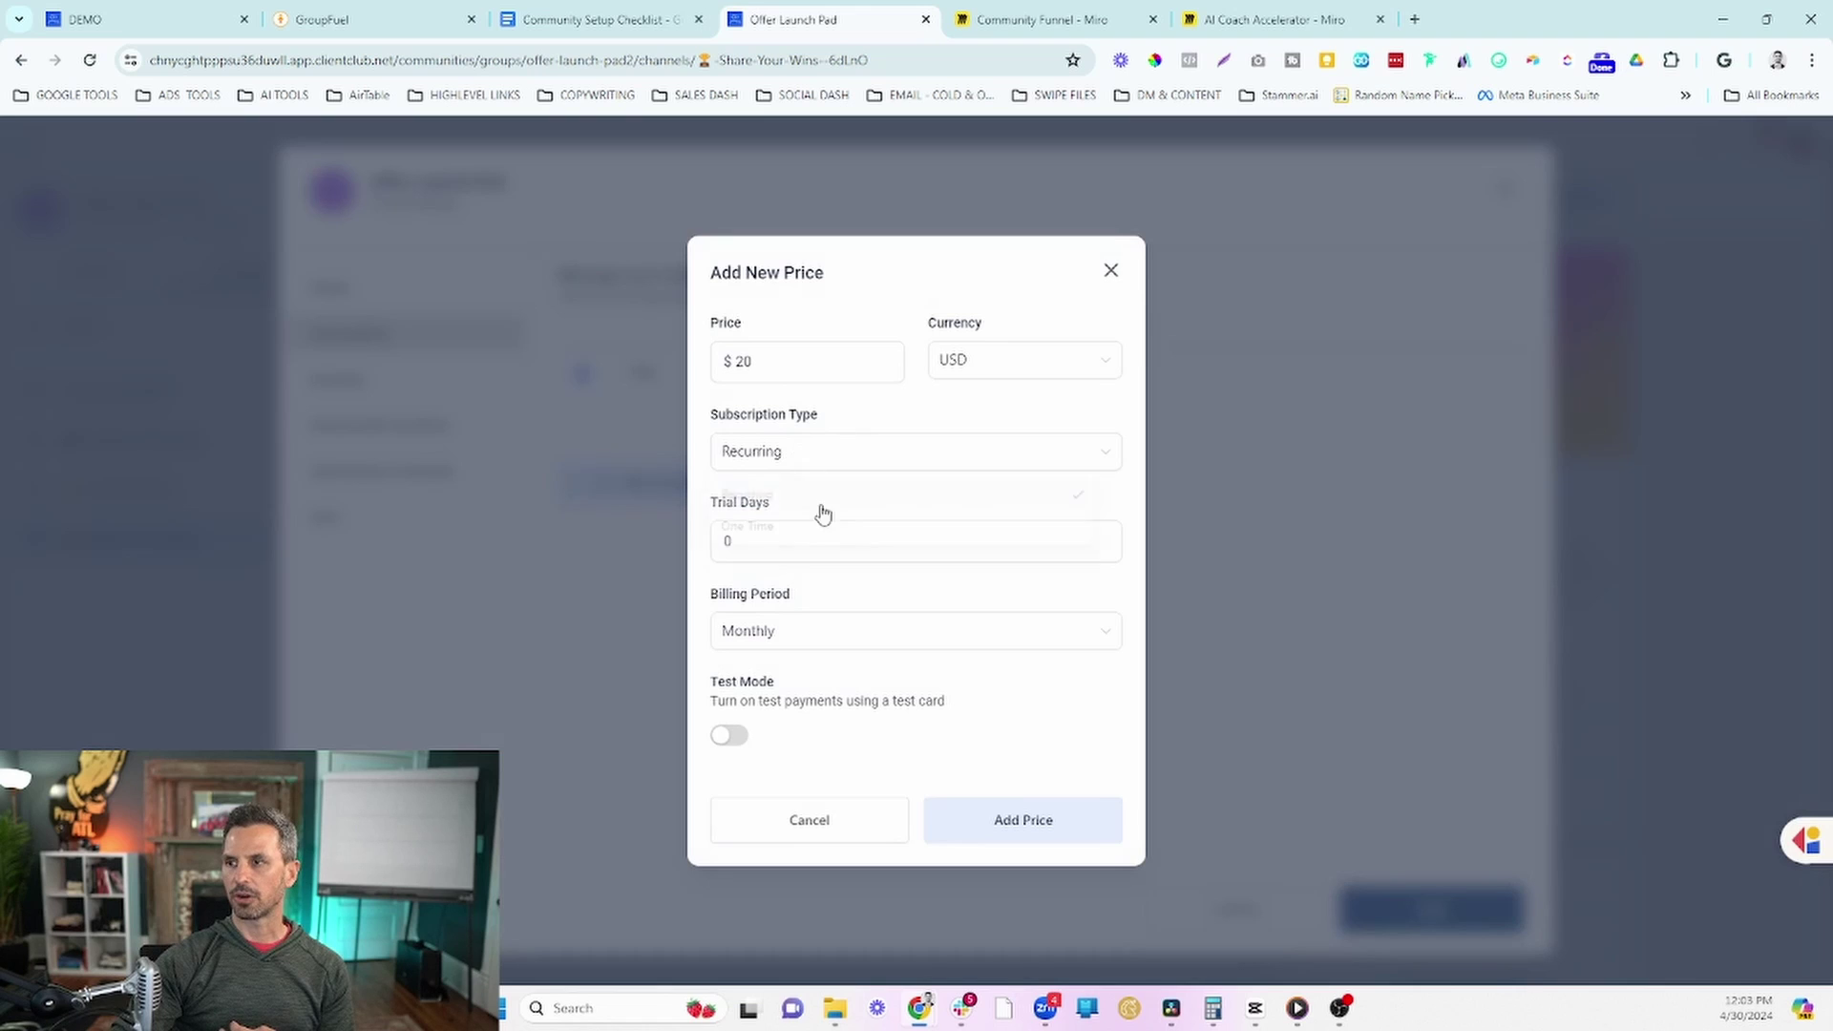
click(846, 420)
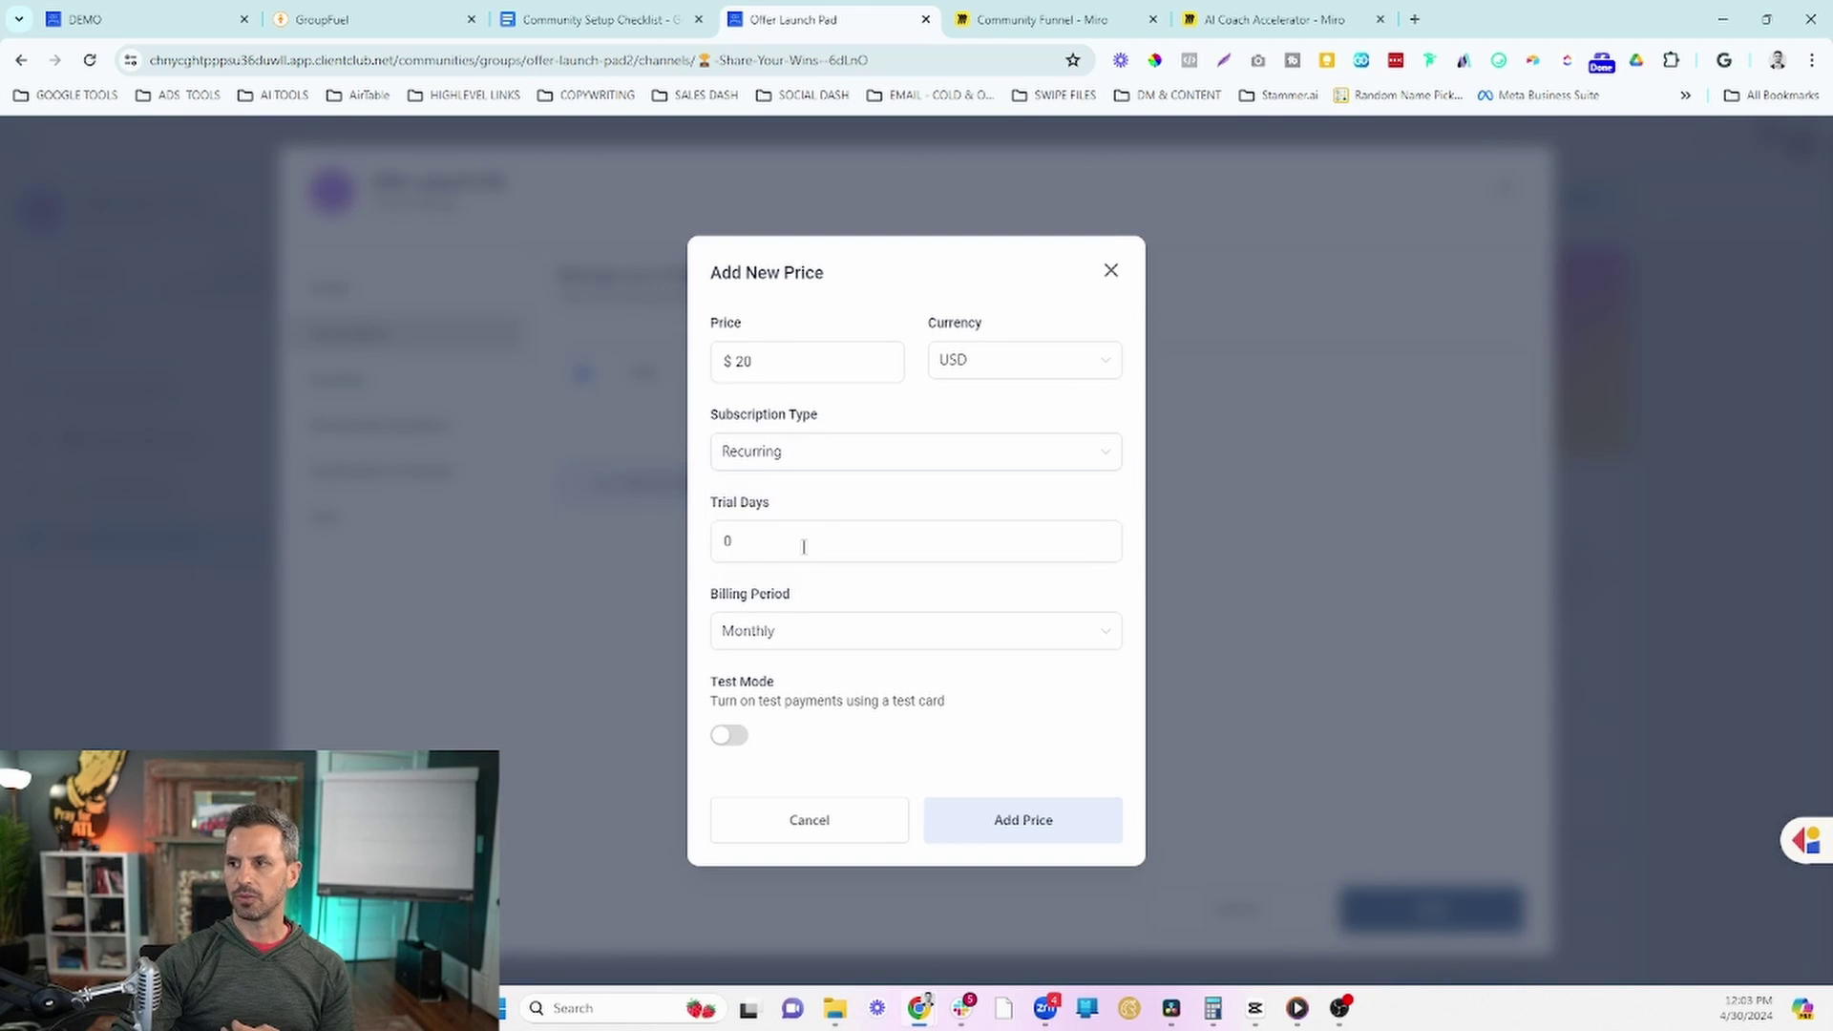
click(794, 649)
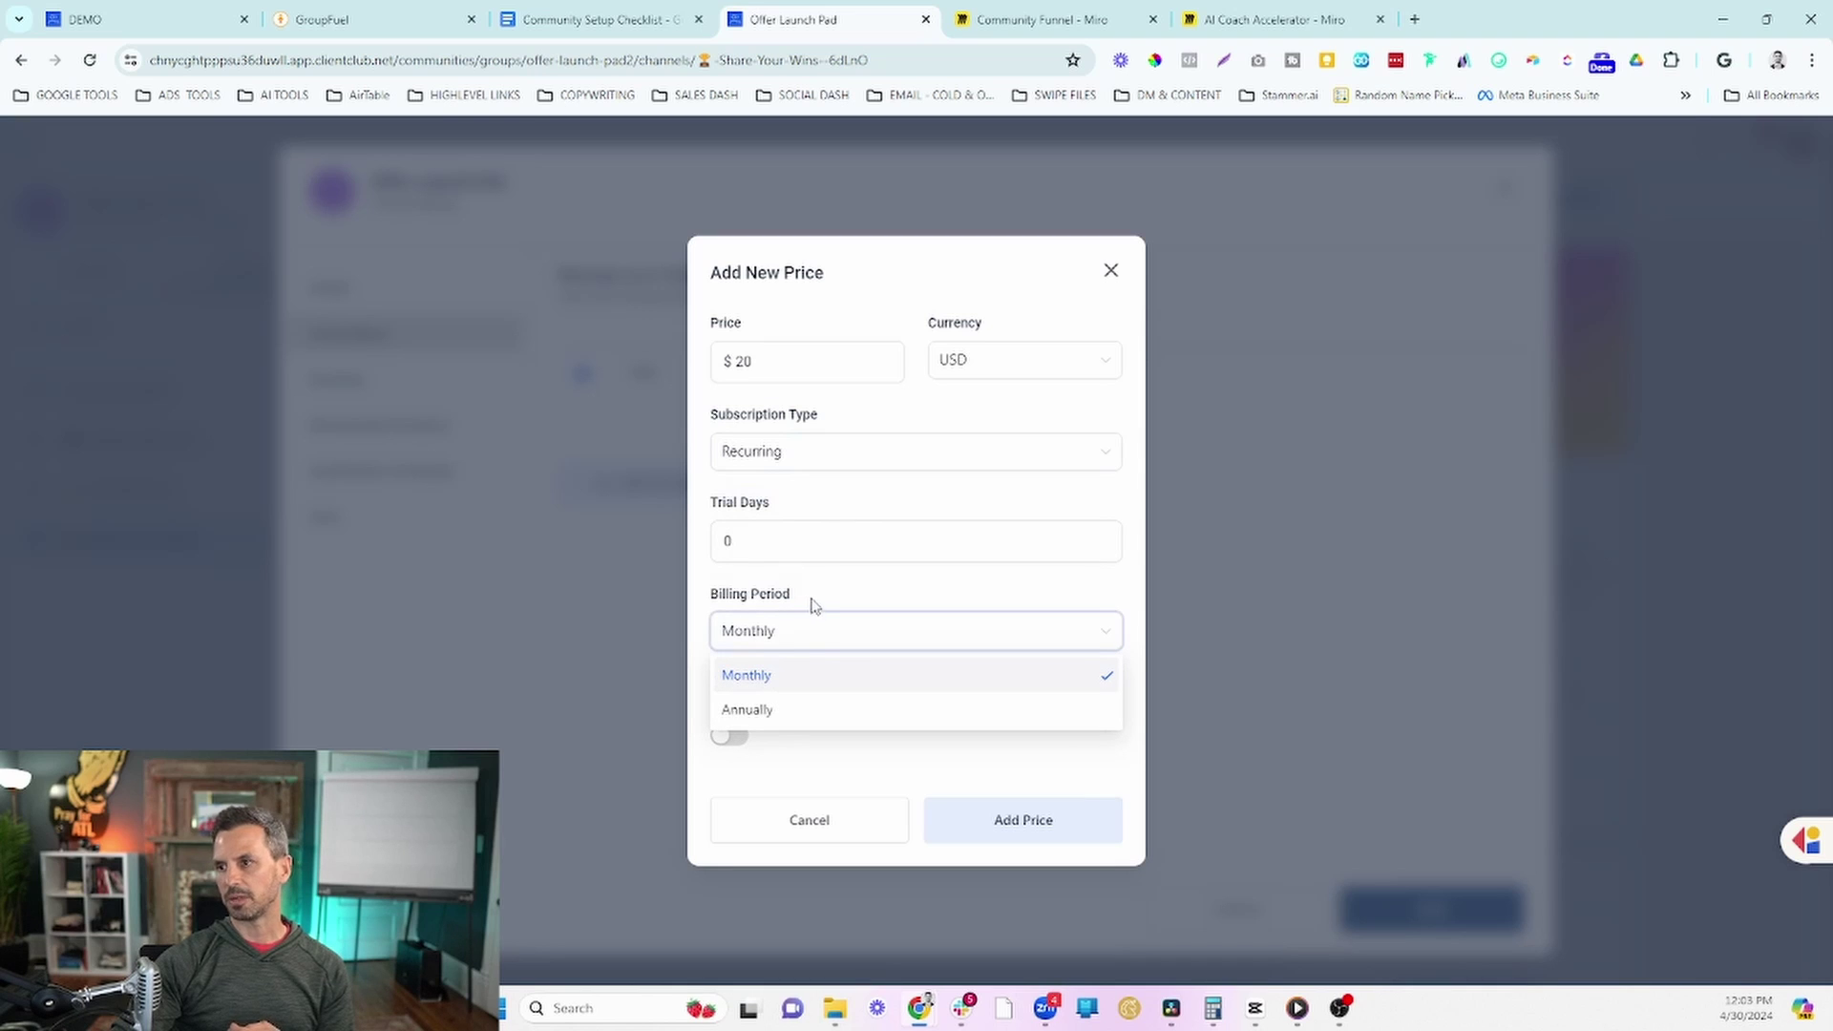
click(926, 758)
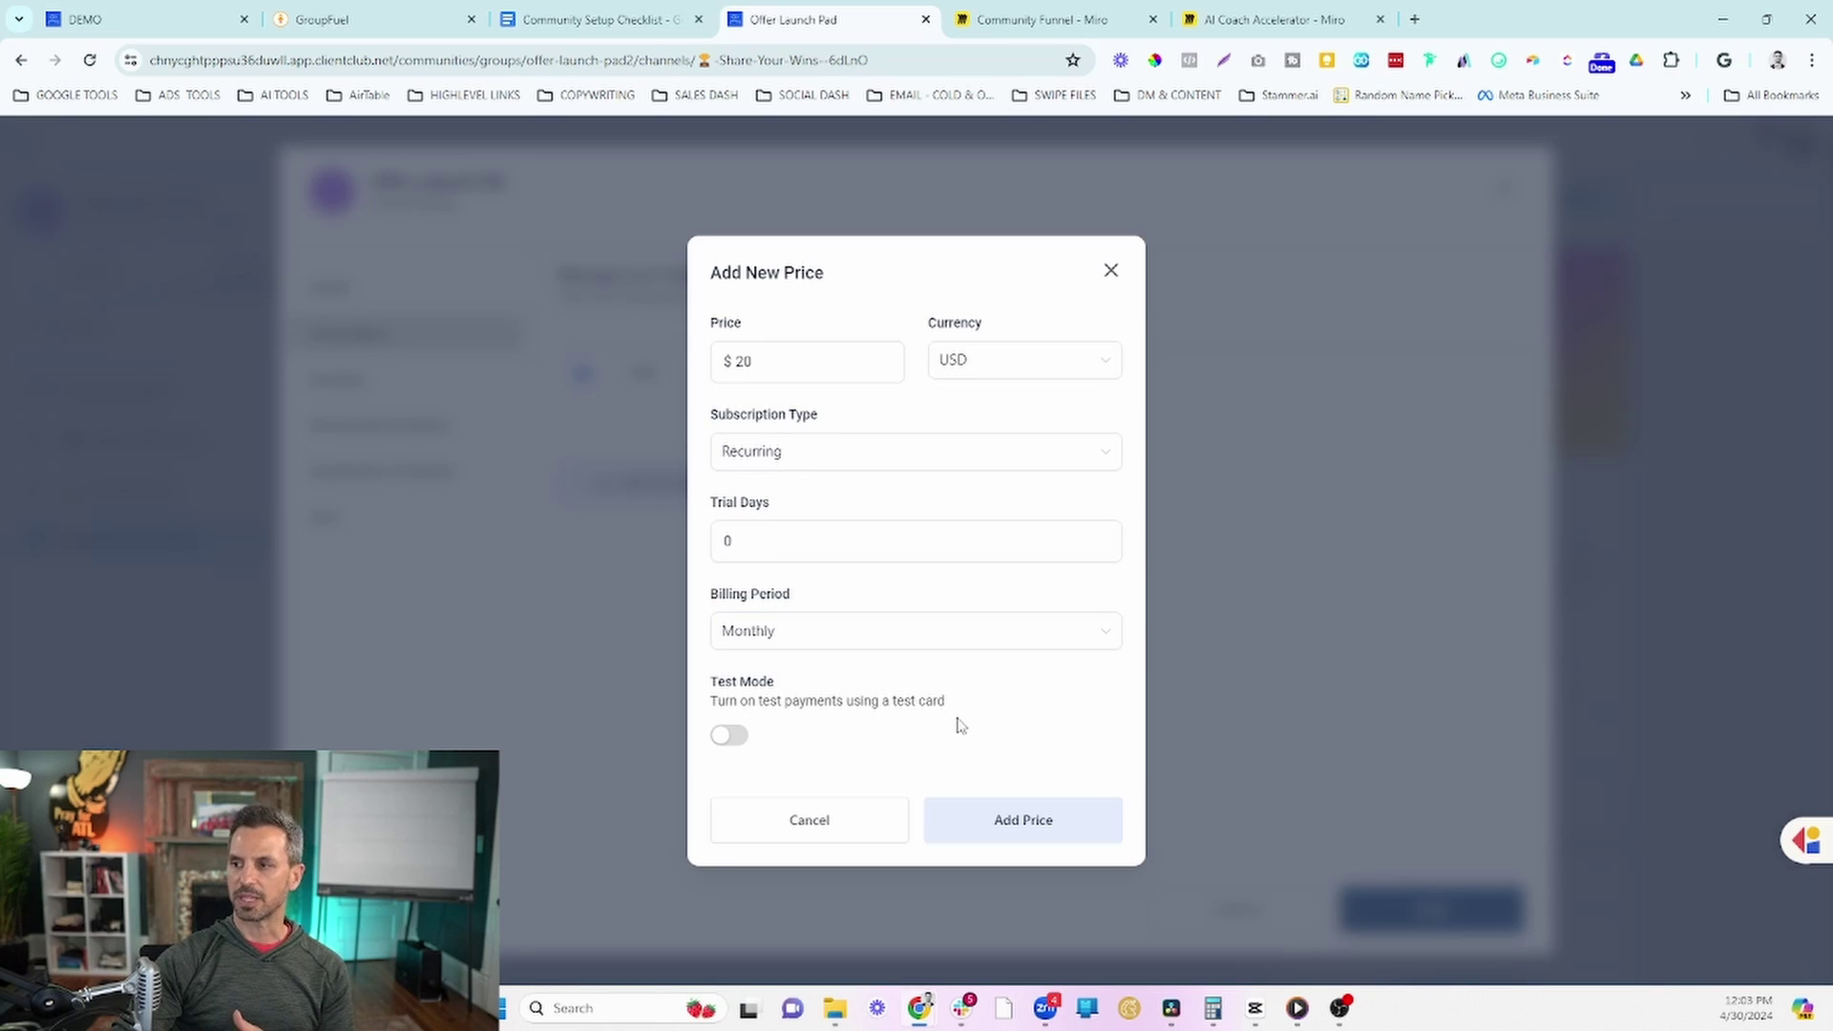
click(1008, 823)
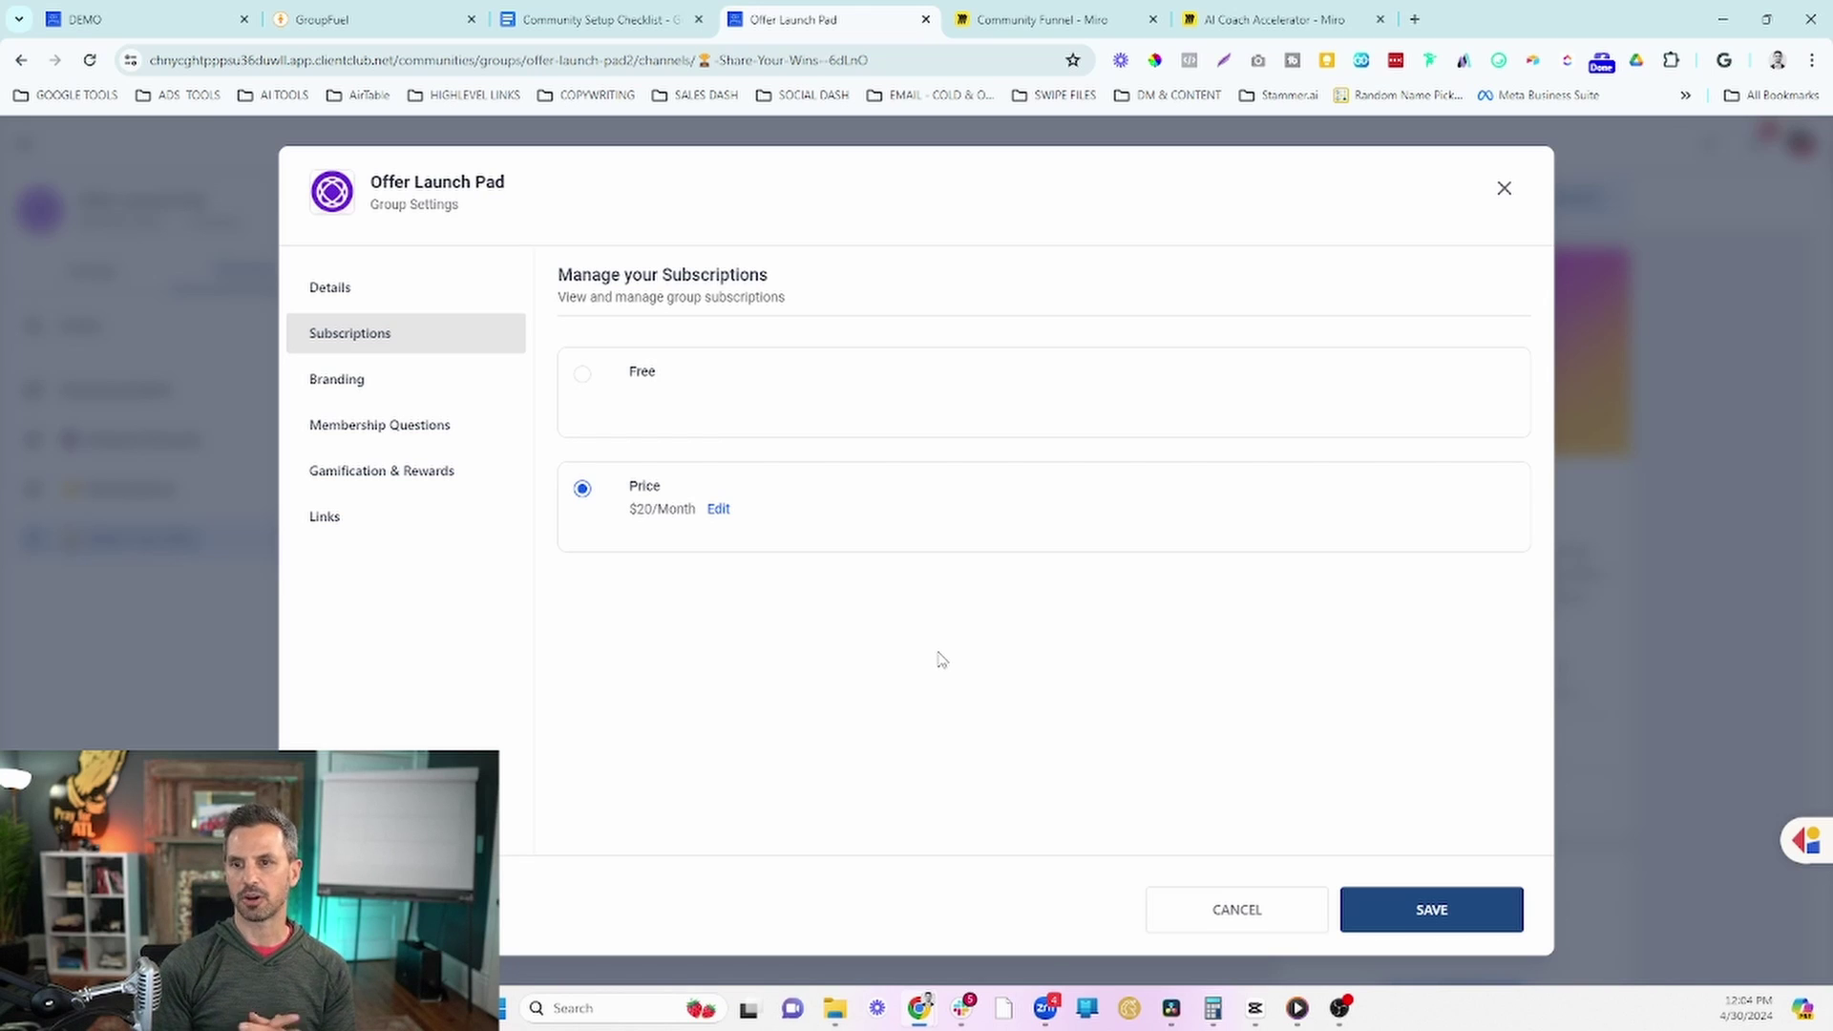
Step: Examine the group's branding settings, including the image uploads and the advanced custom JS, custom CSS and tracking code areas
click(355, 381)
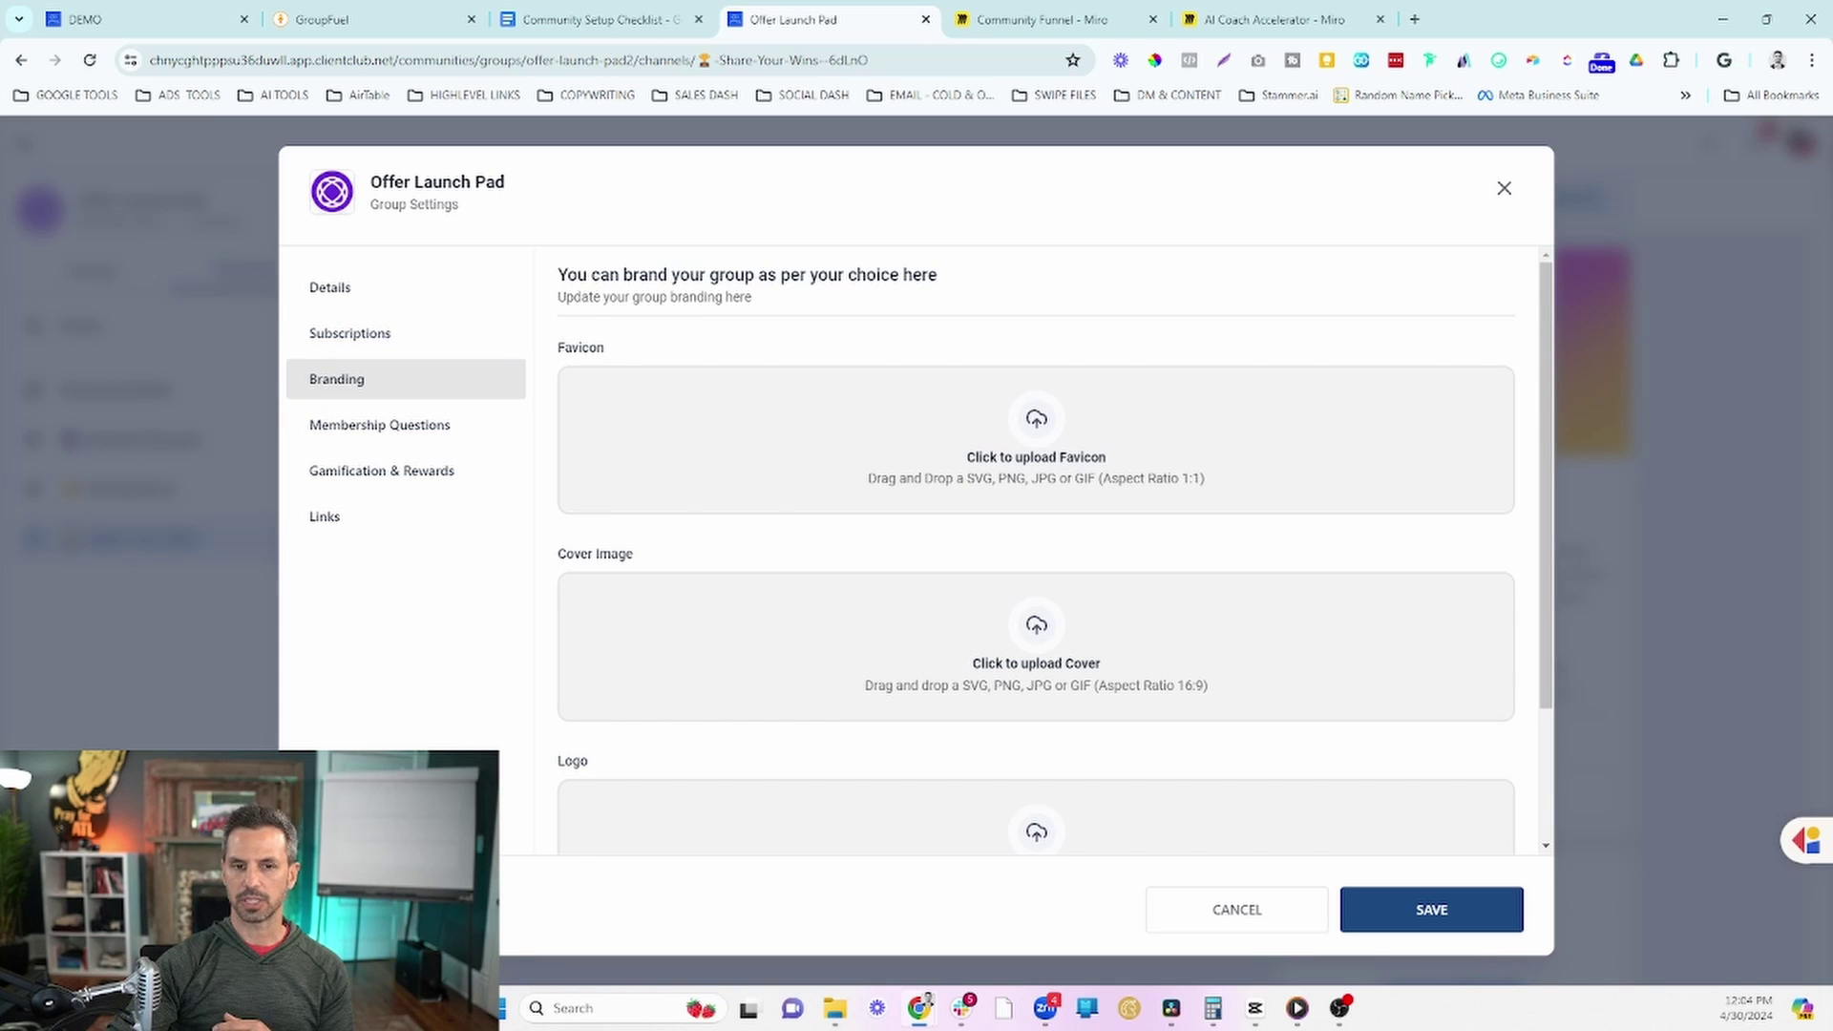
scroll(1141, 519, down, 1)
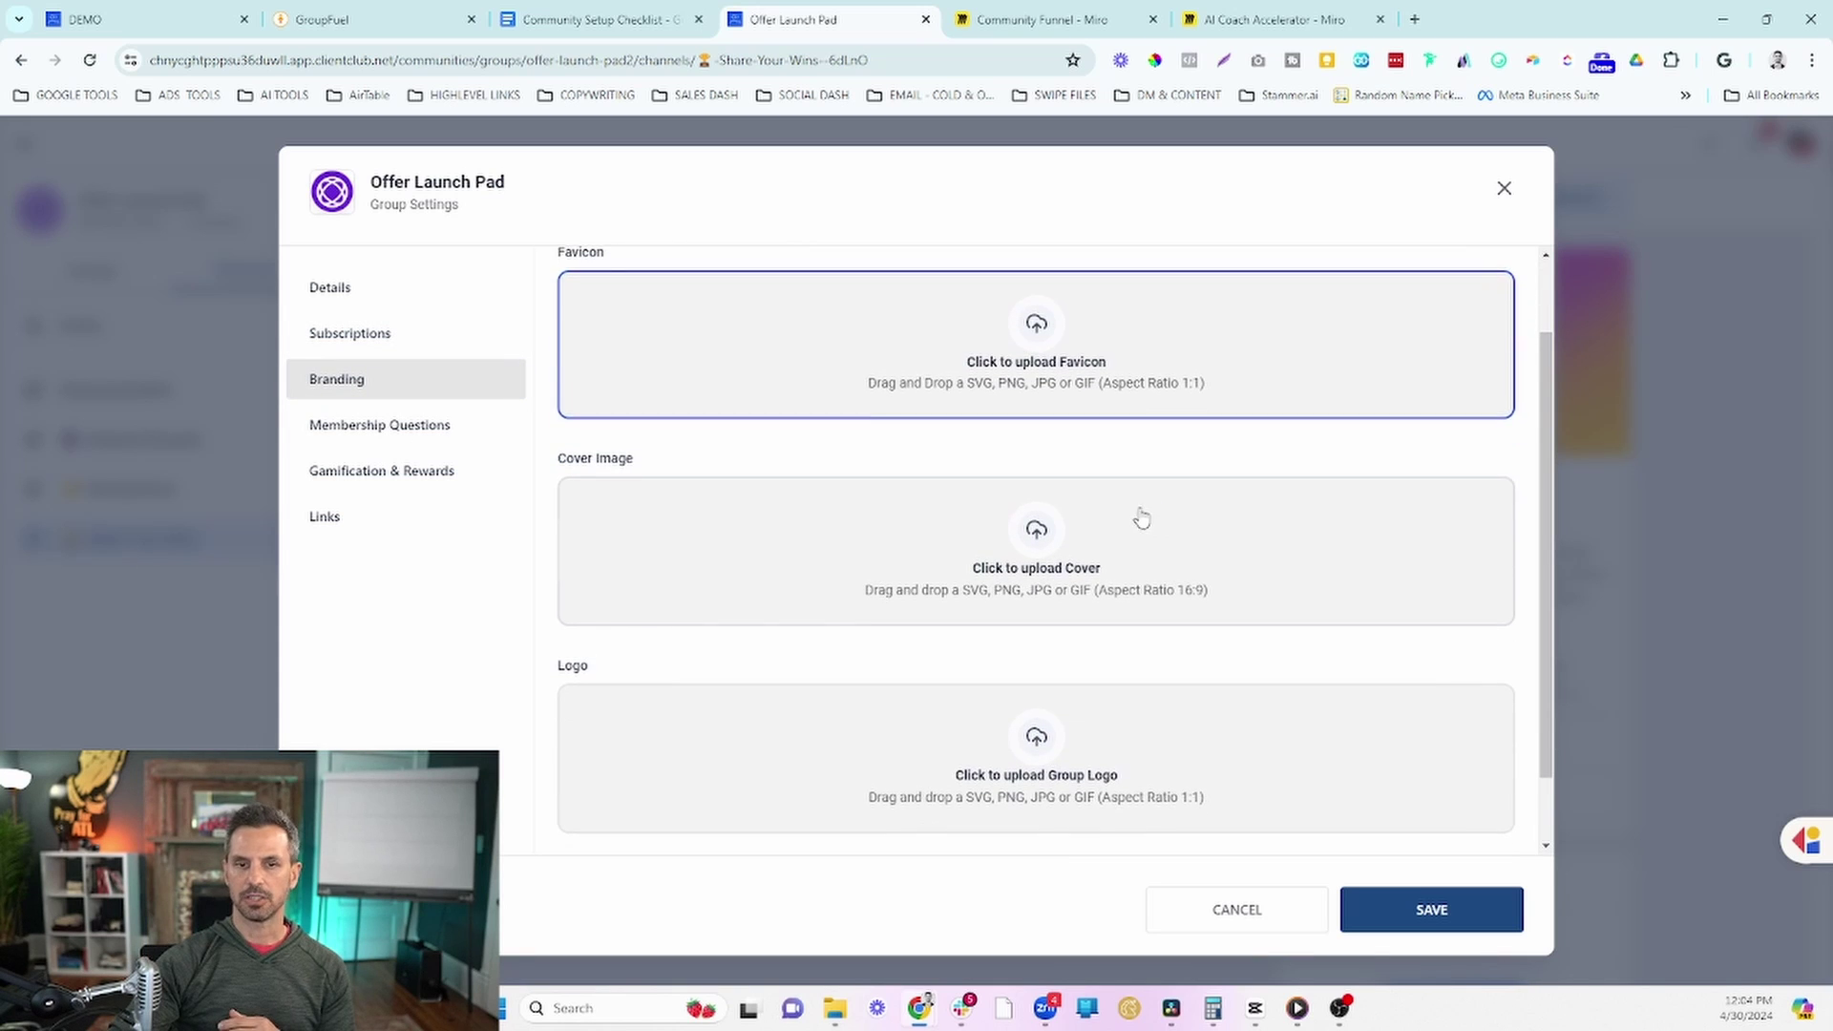
scroll(1050, 534, down, 1)
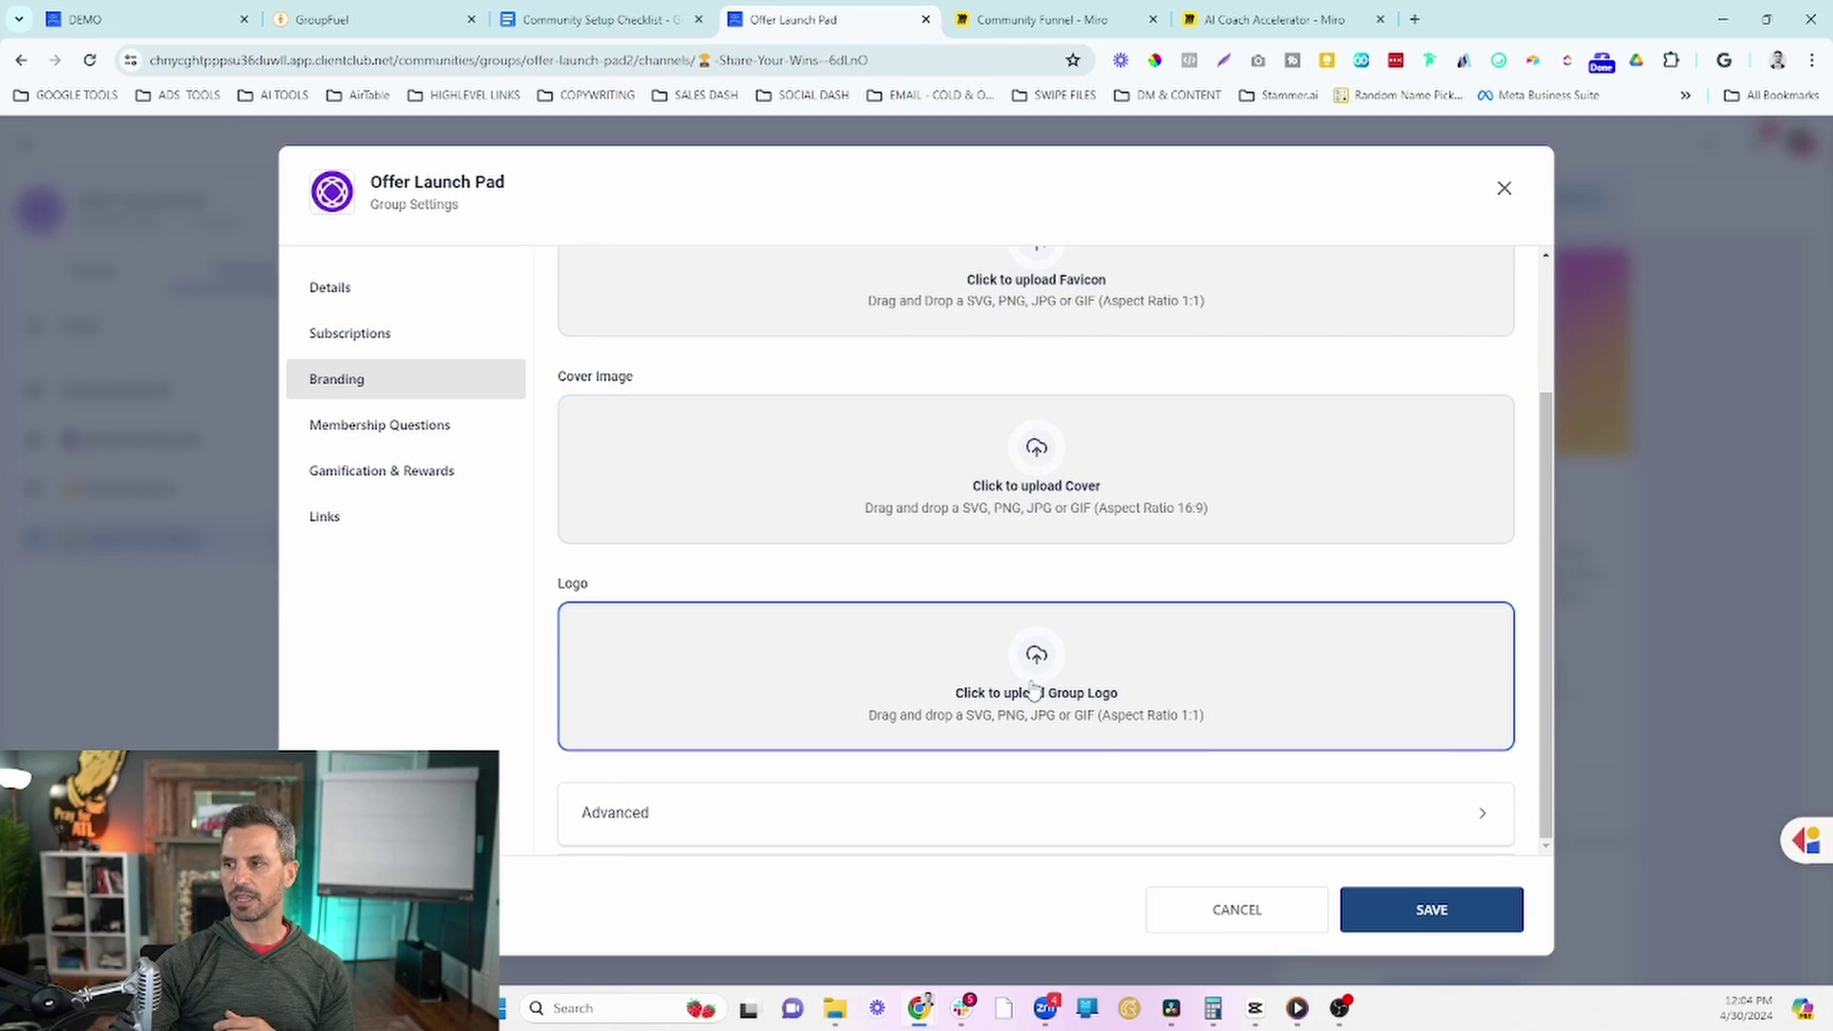
click(1044, 816)
scroll(1036, 585, down, 3)
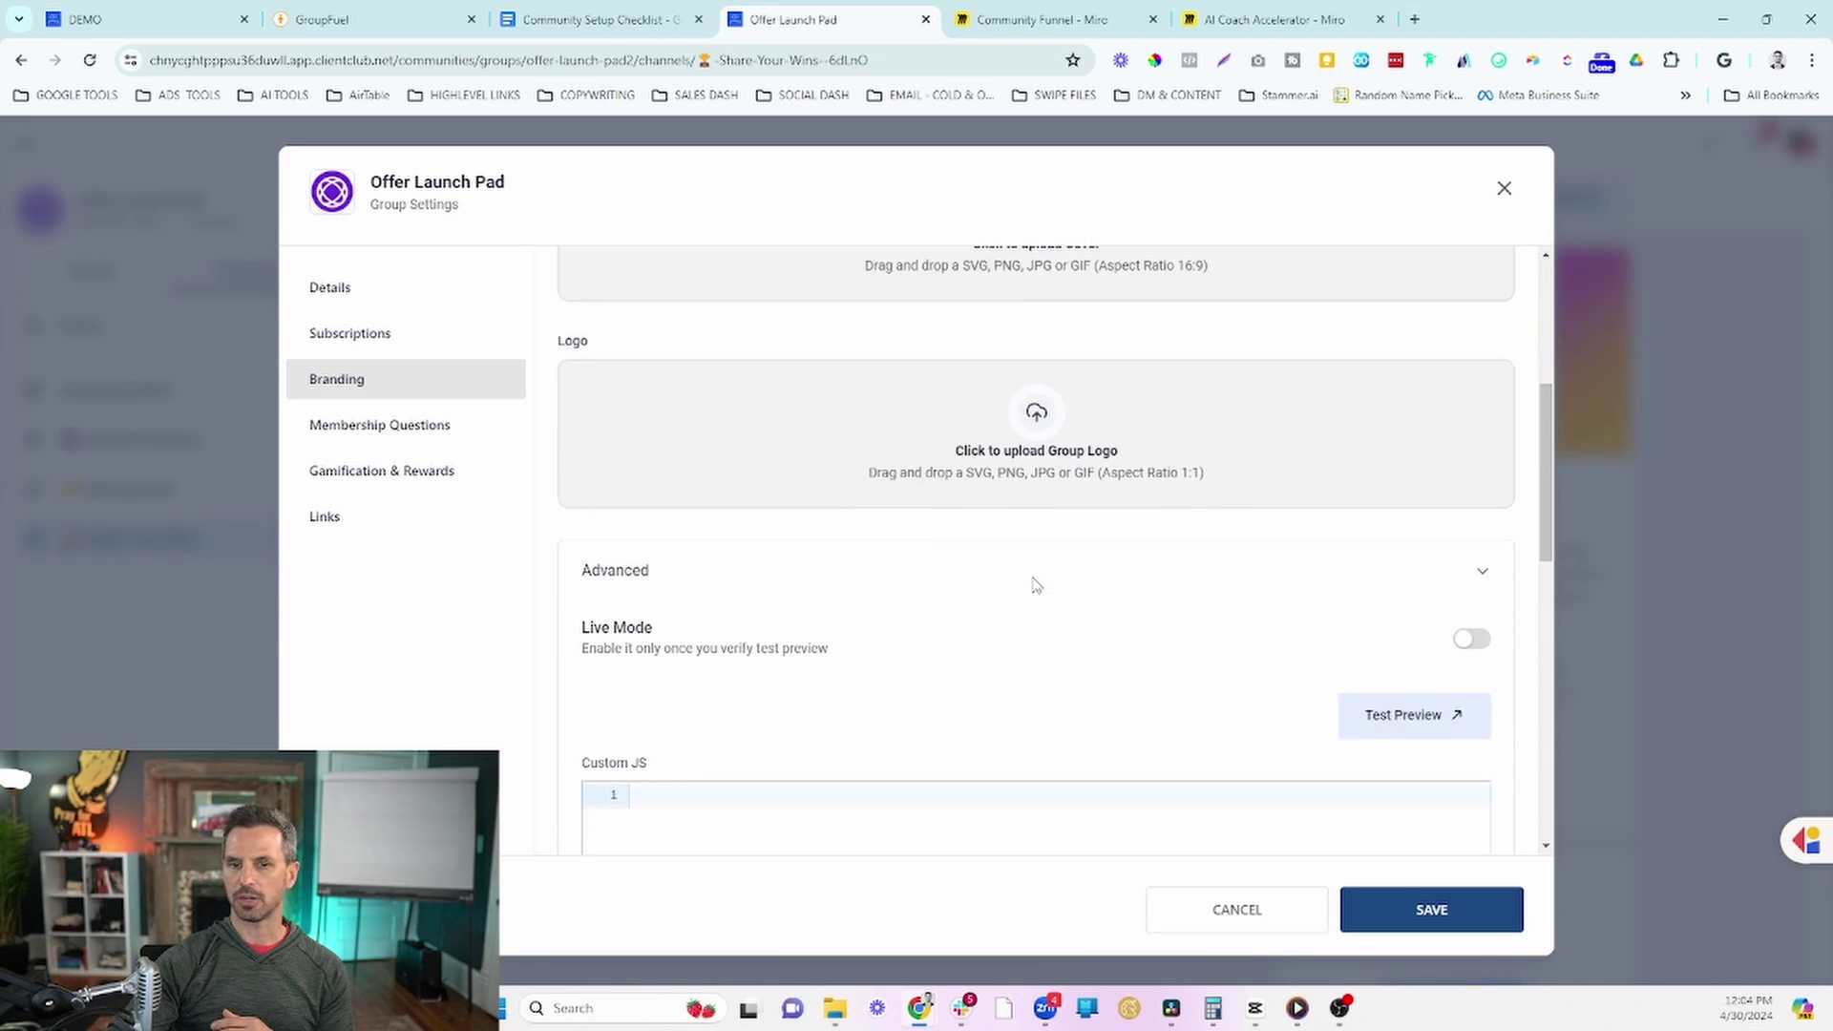
scroll(1036, 585, down, 4)
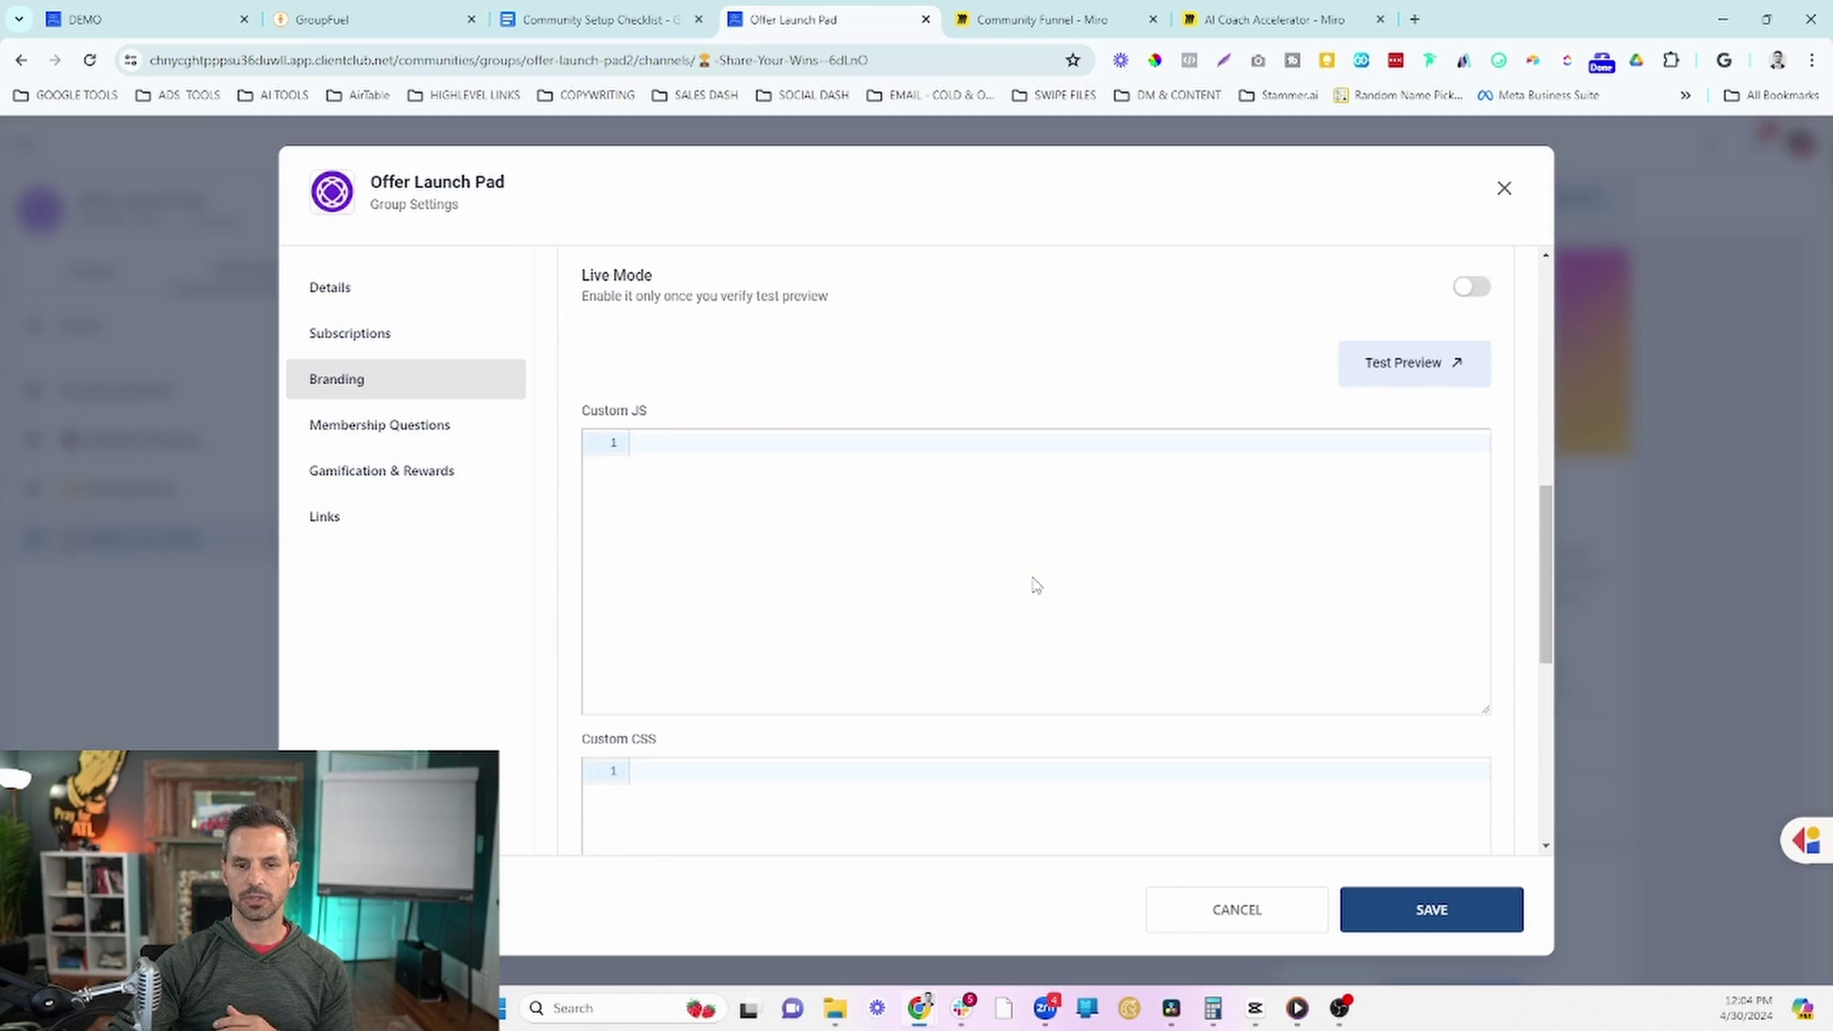
scroll(1036, 585, down, 2)
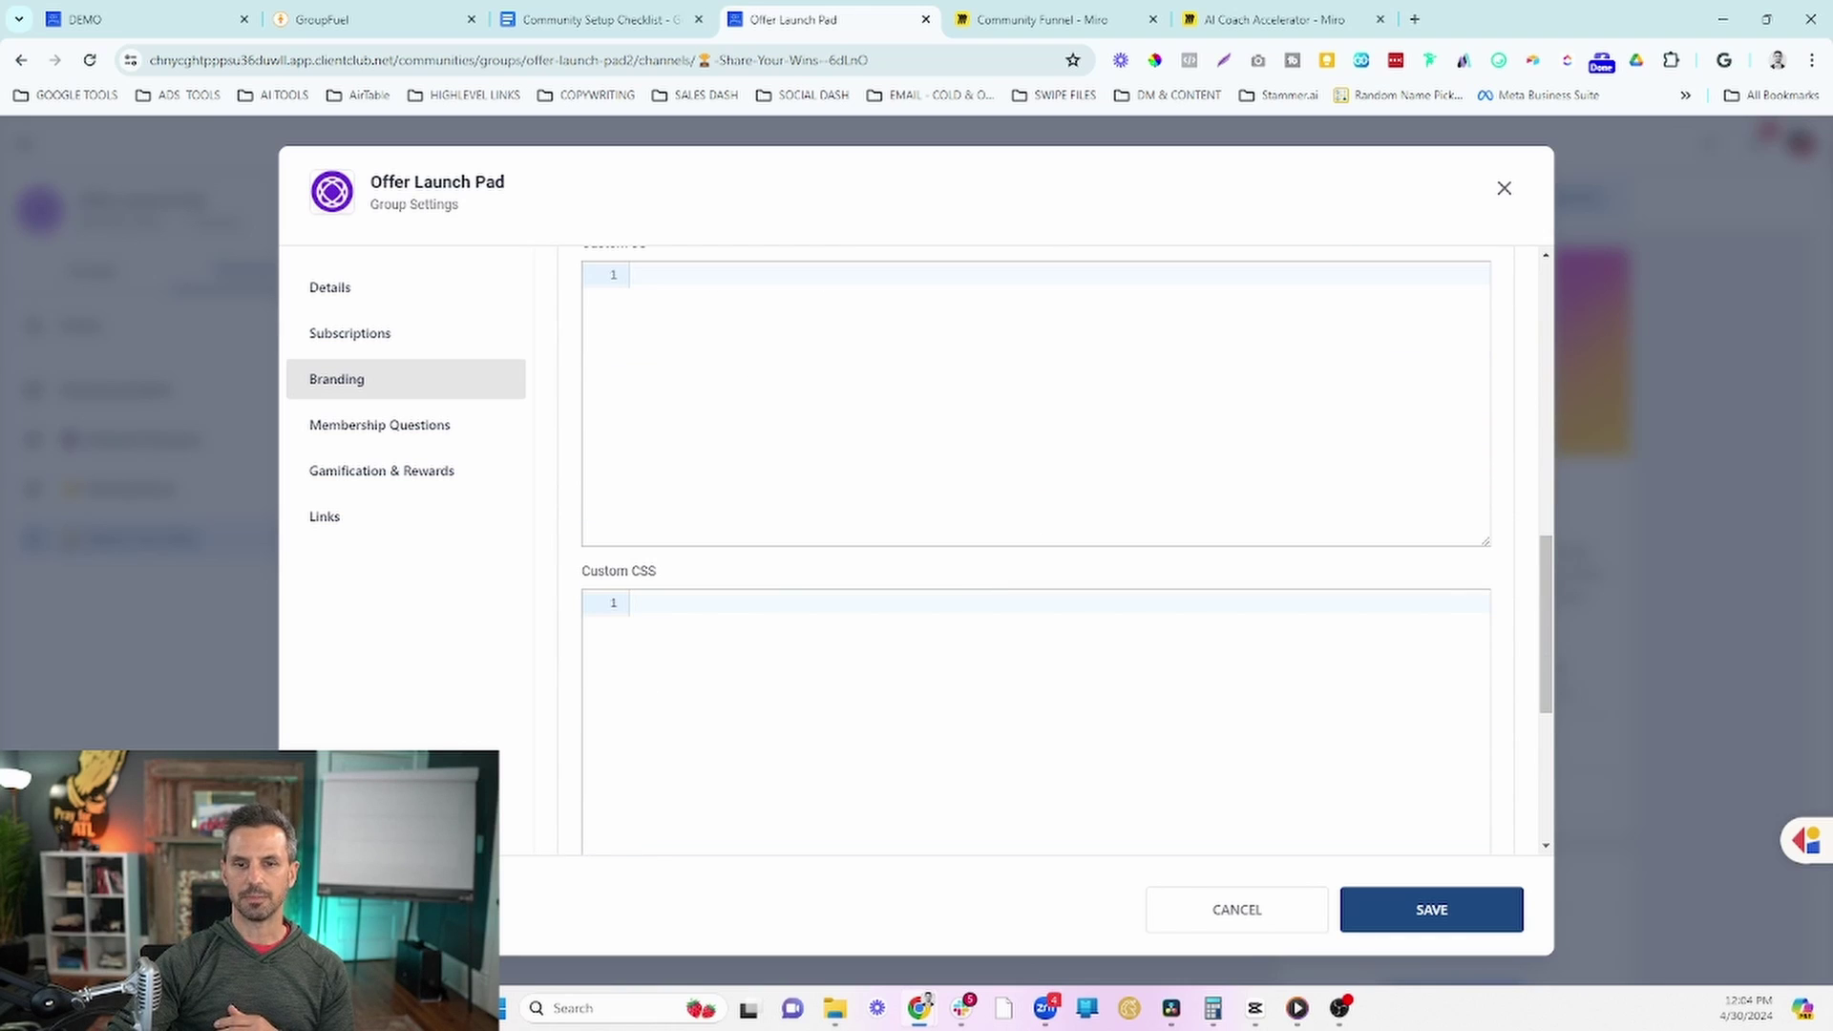
scroll(778, 525, down, 3)
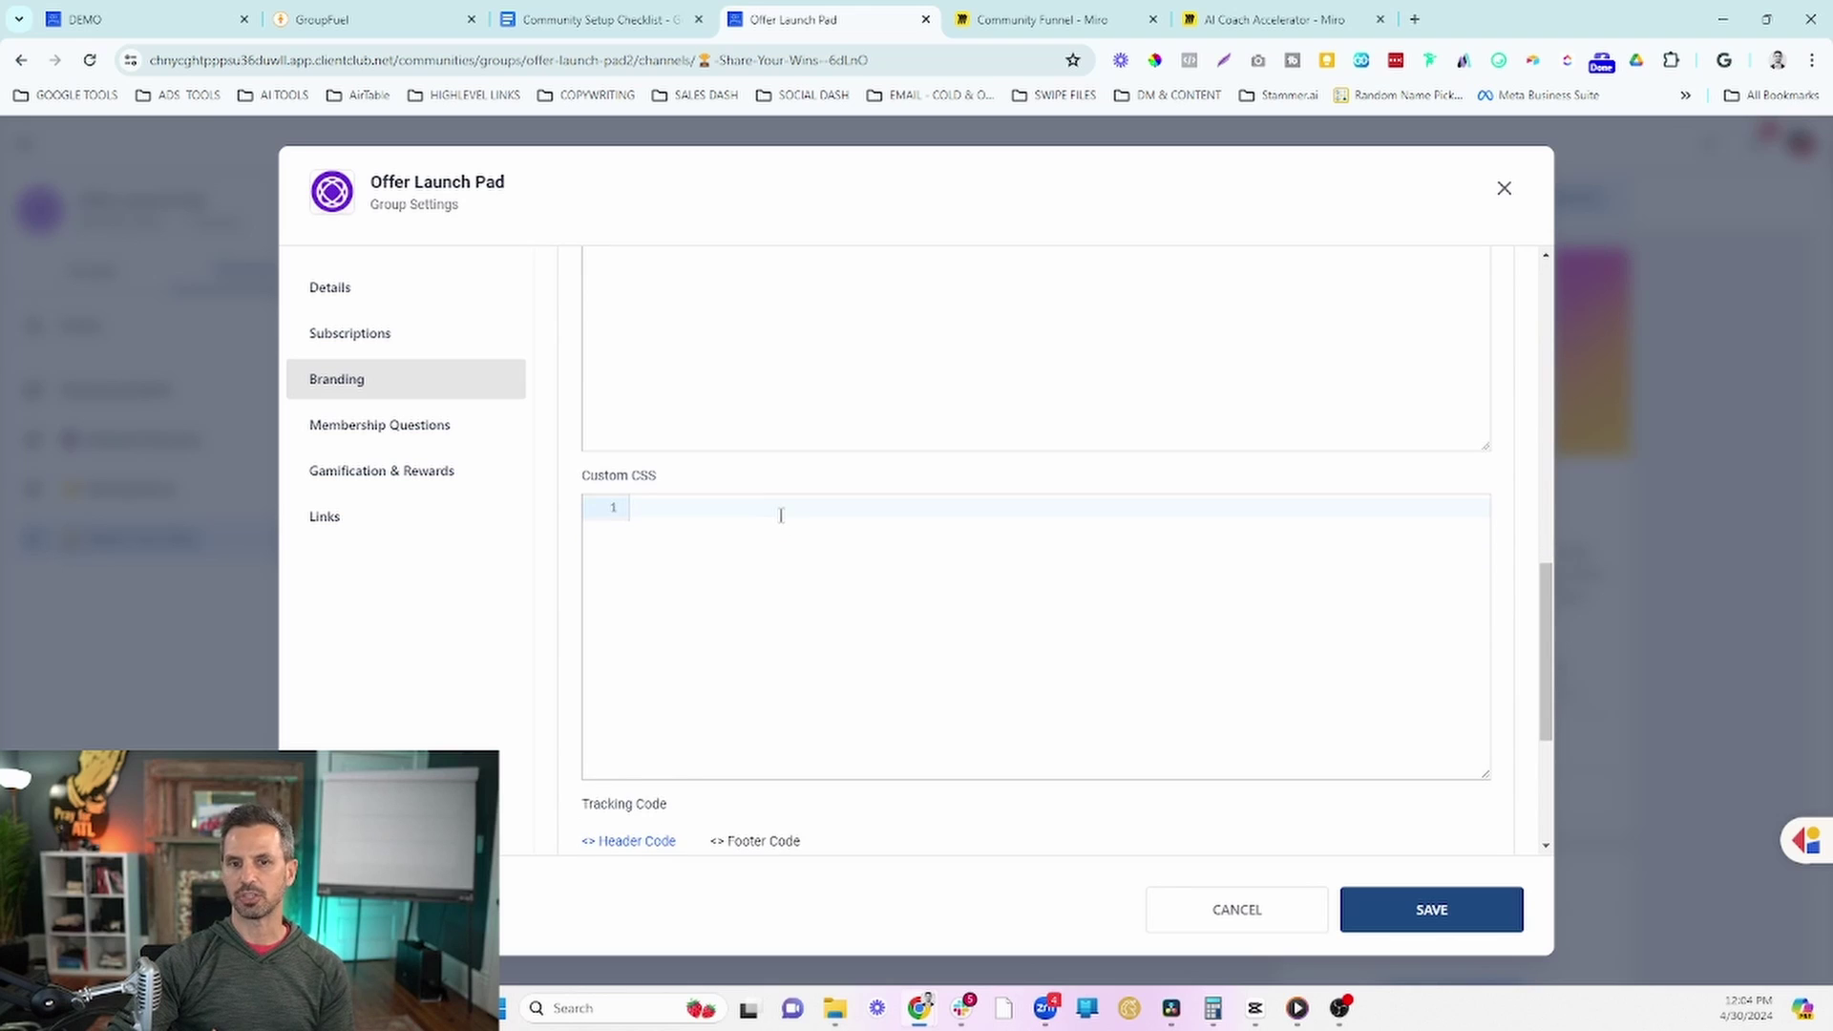
scroll(779, 523, down, 1)
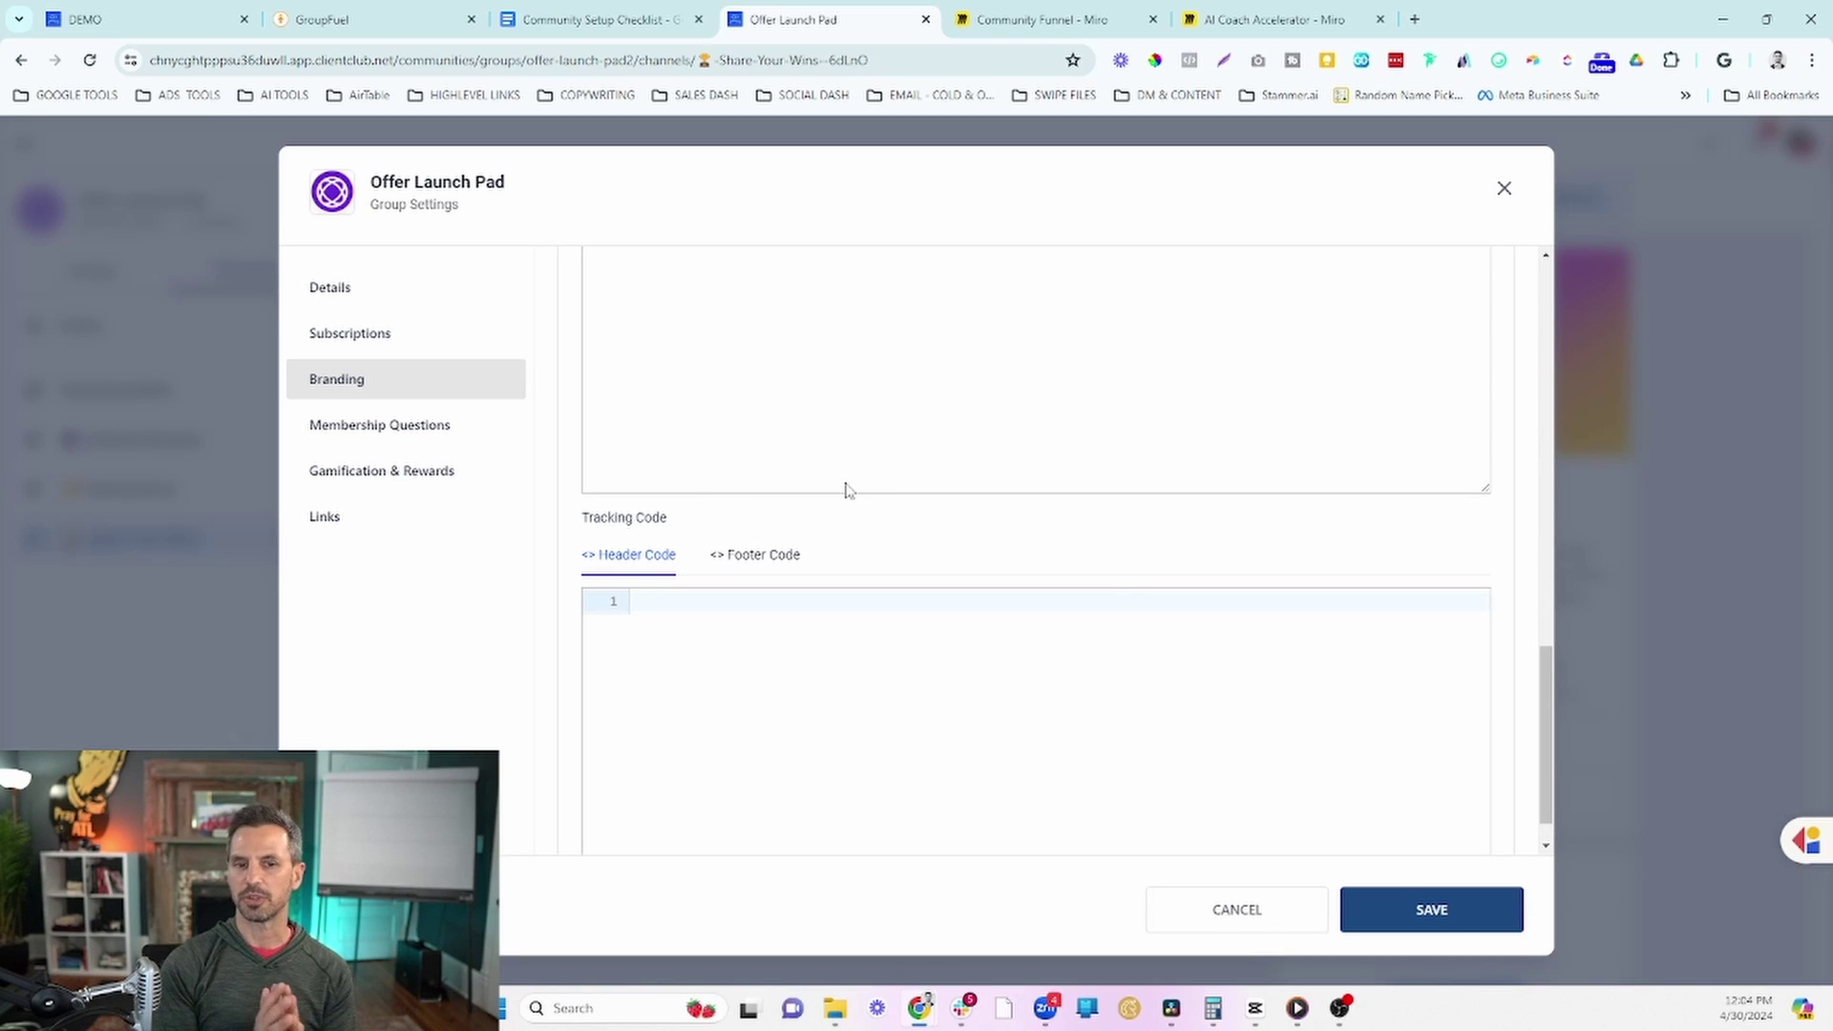
scroll(844, 490, down, 1)
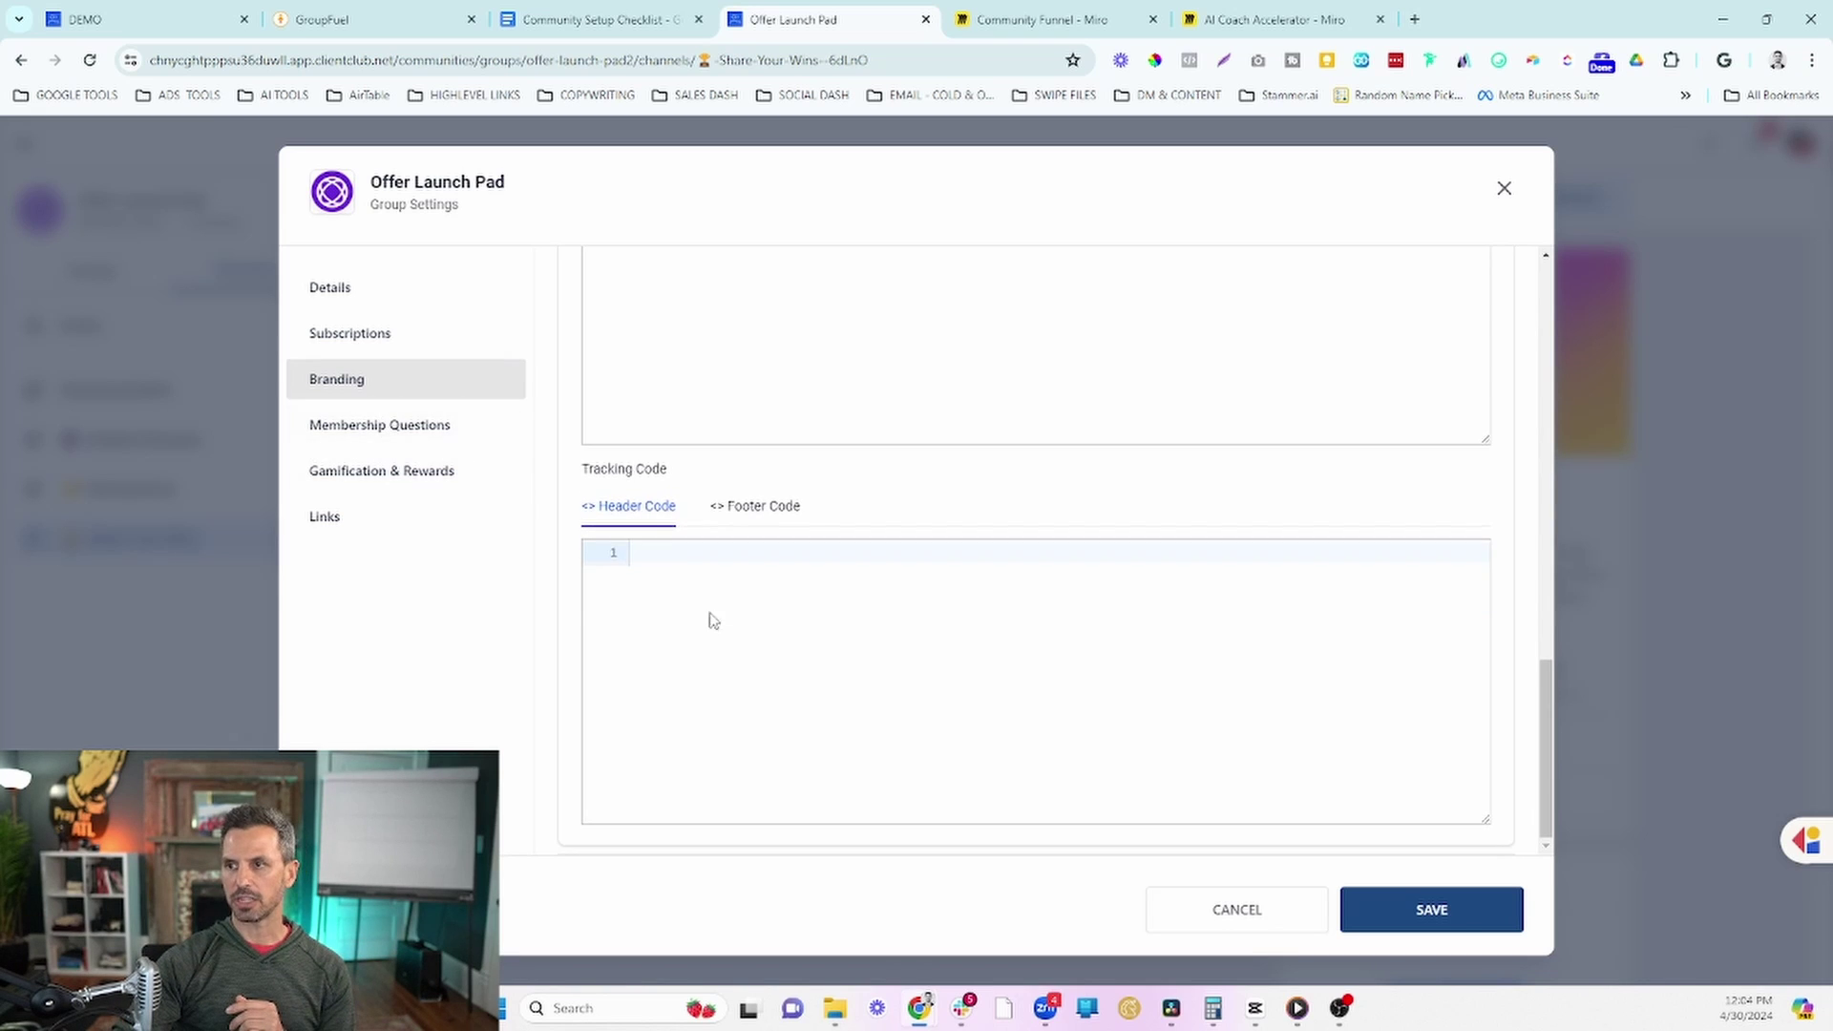
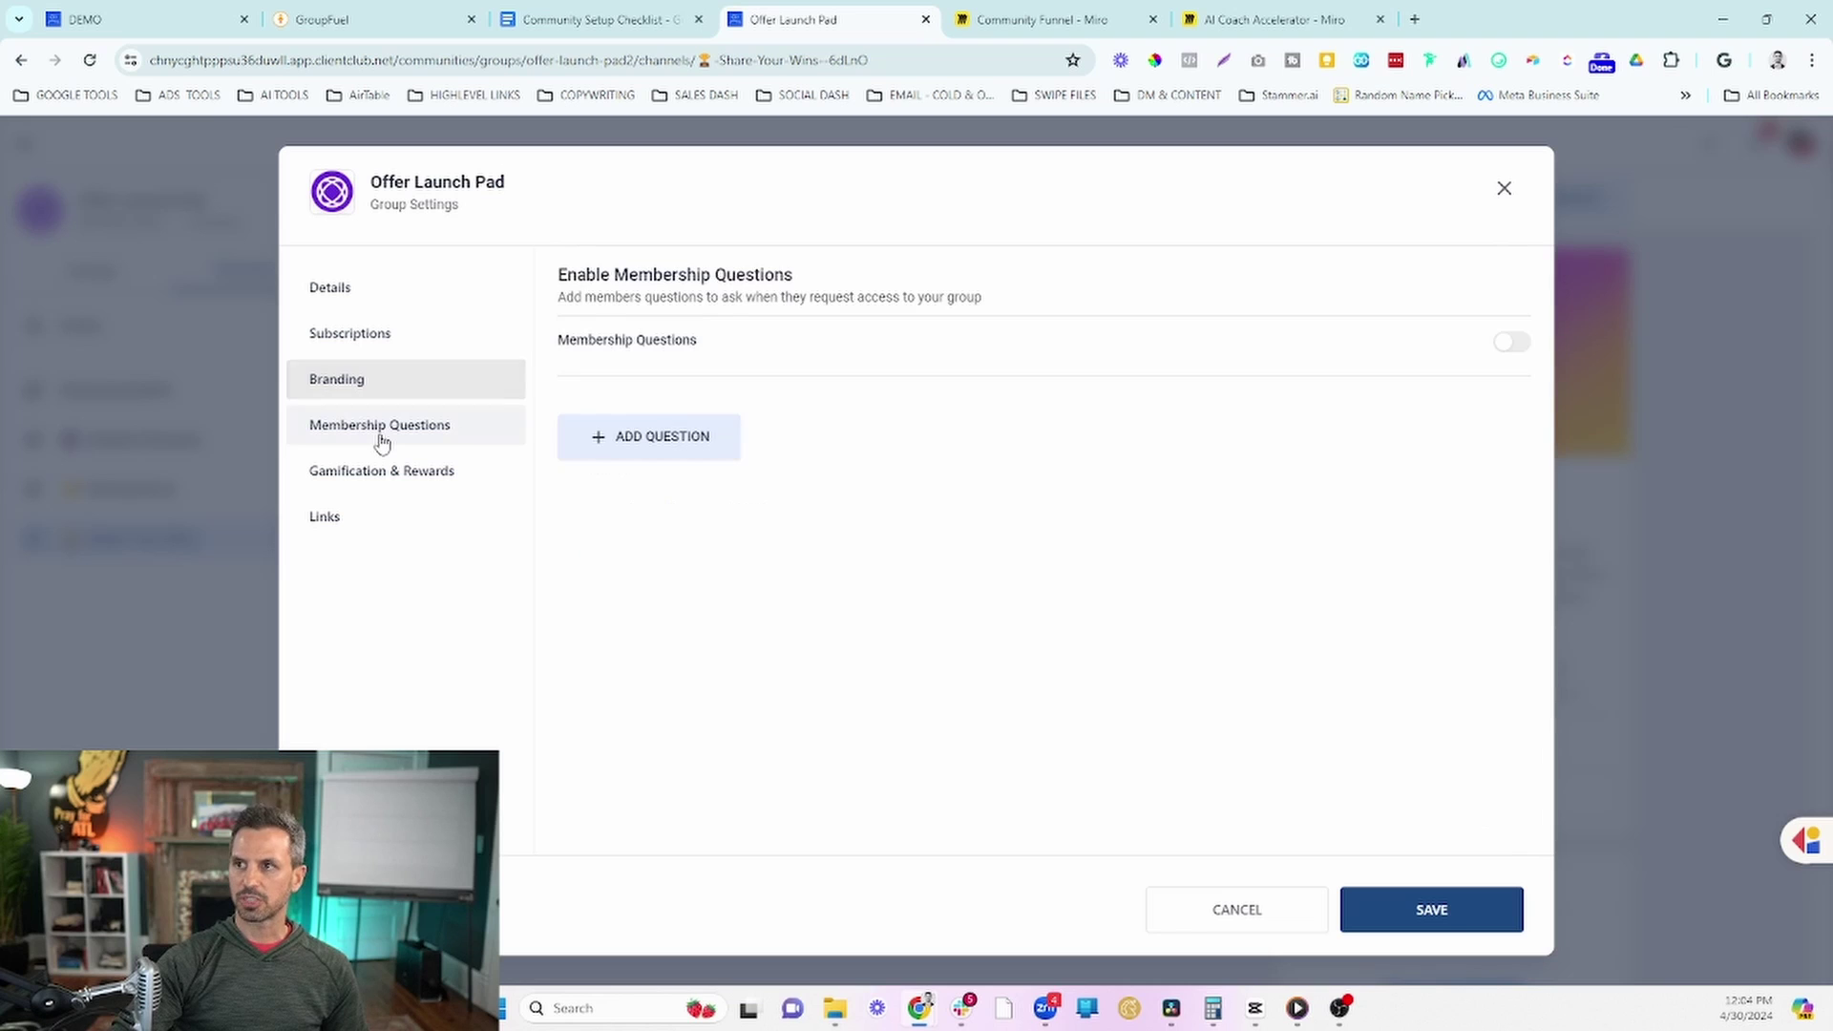
Step: Copy "What's the #1 reason you joined the community?" from the guide and save it as a textbox membership question
click(594, 23)
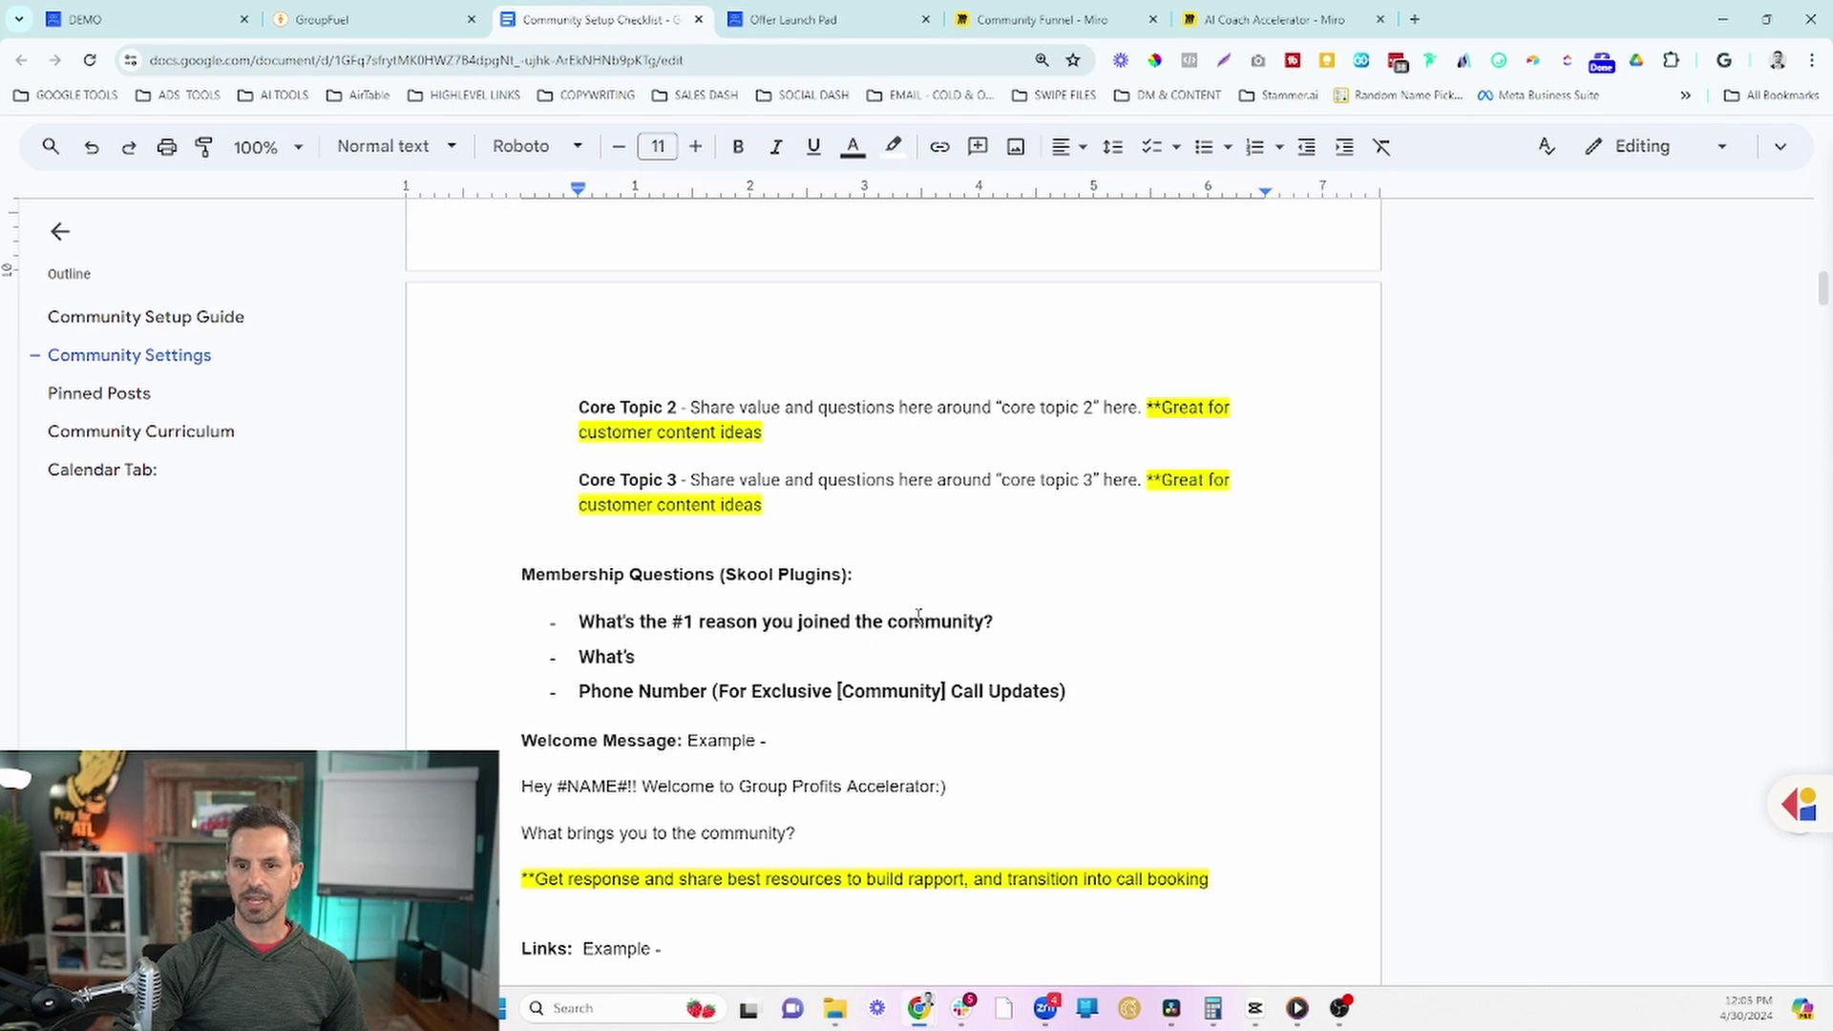
click(808, 23)
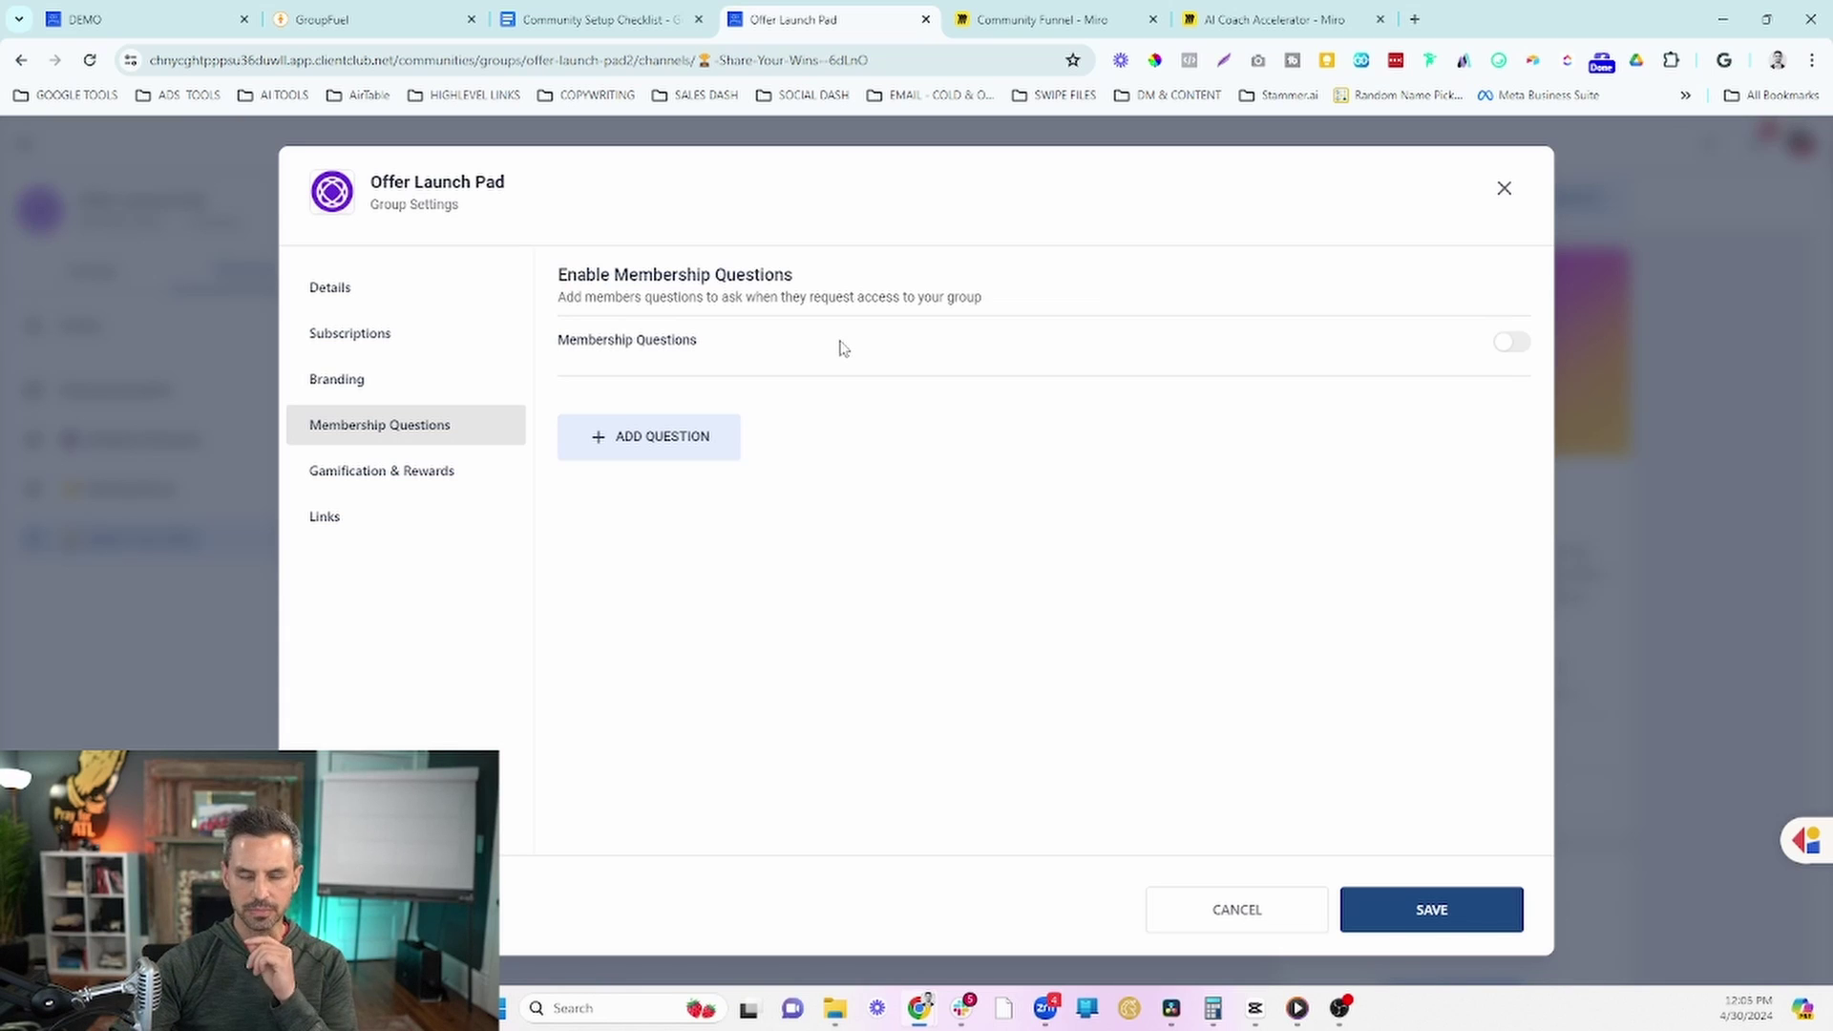
click(709, 451)
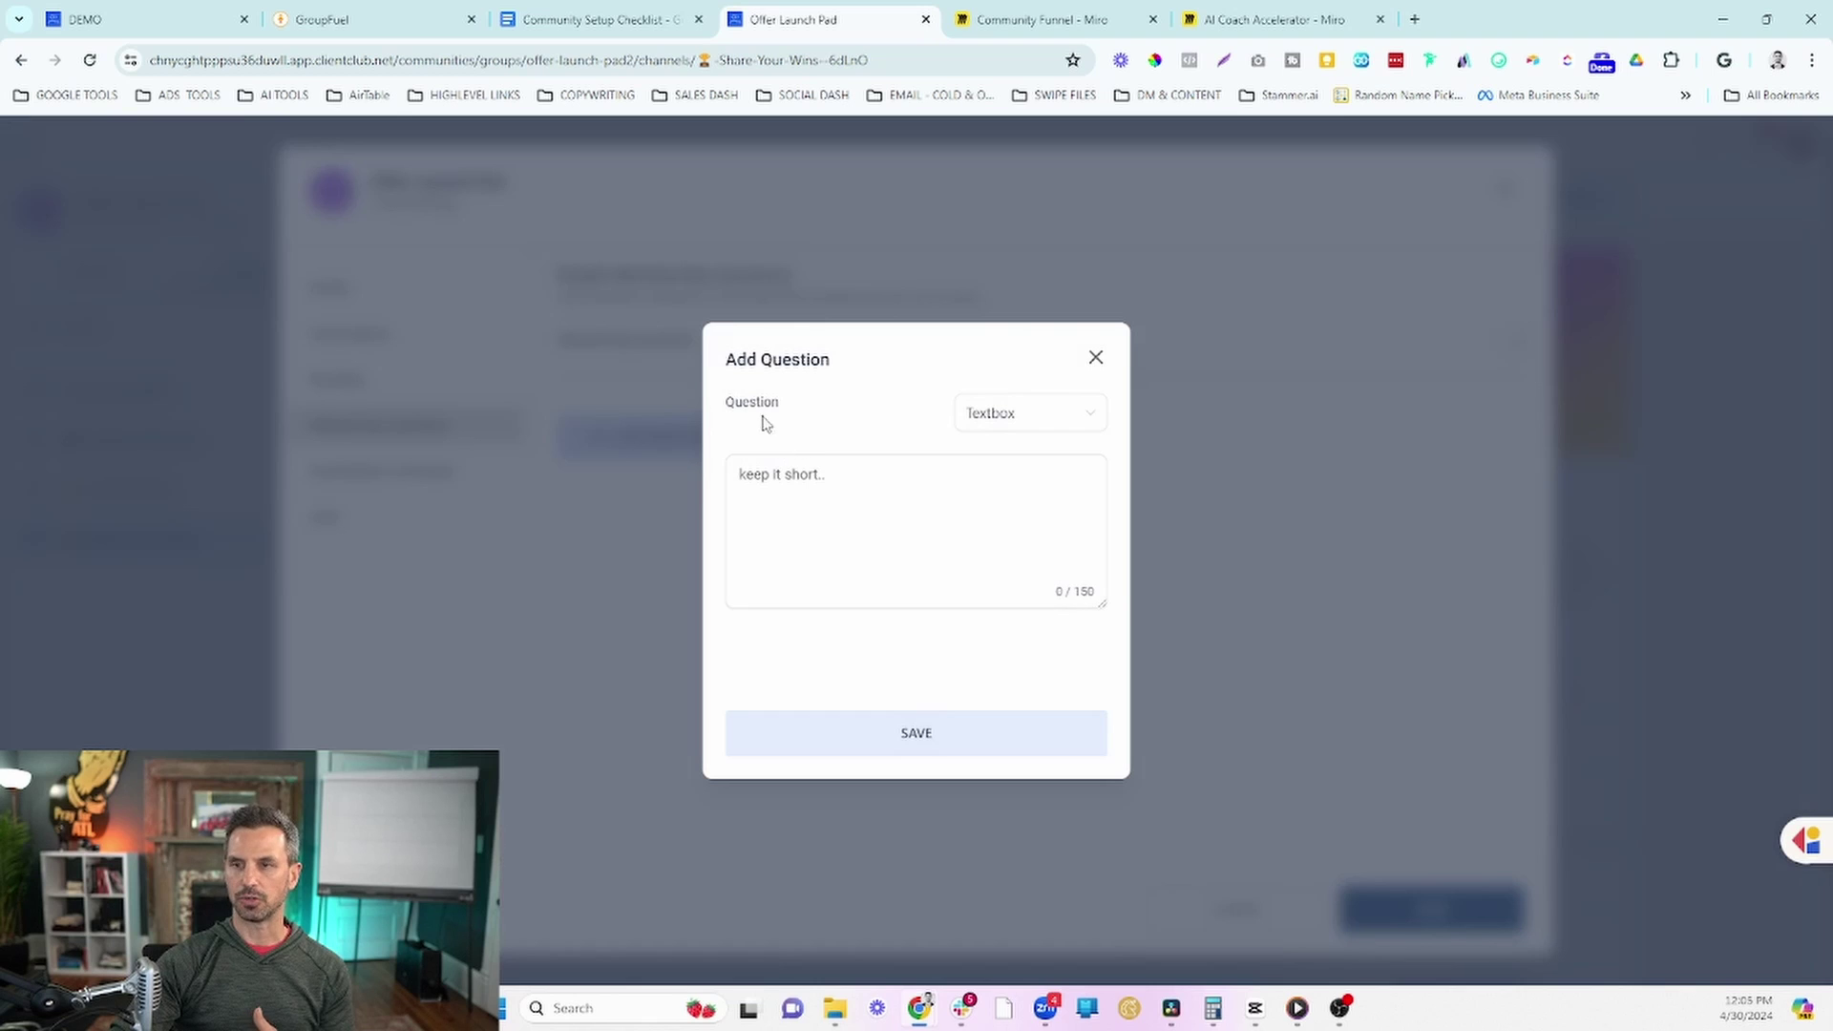
click(601, 30)
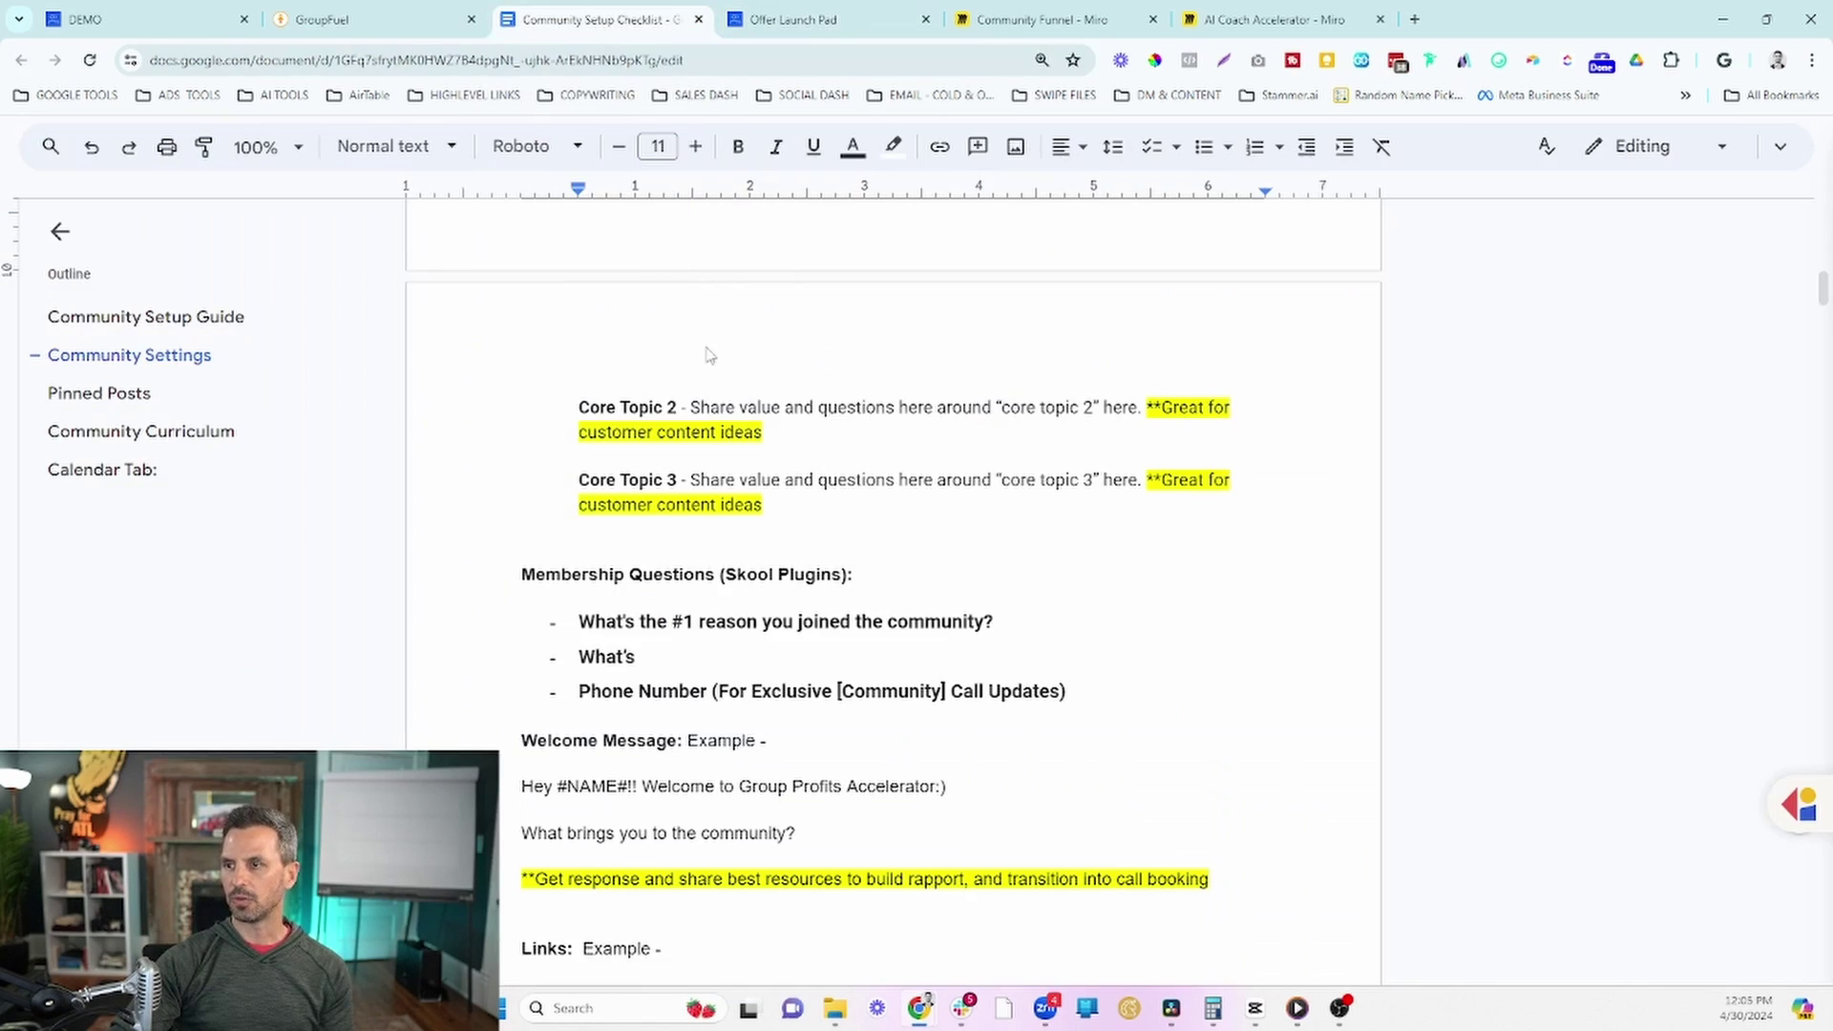
drag(1017, 635, 577, 617)
key(ctrl+c)
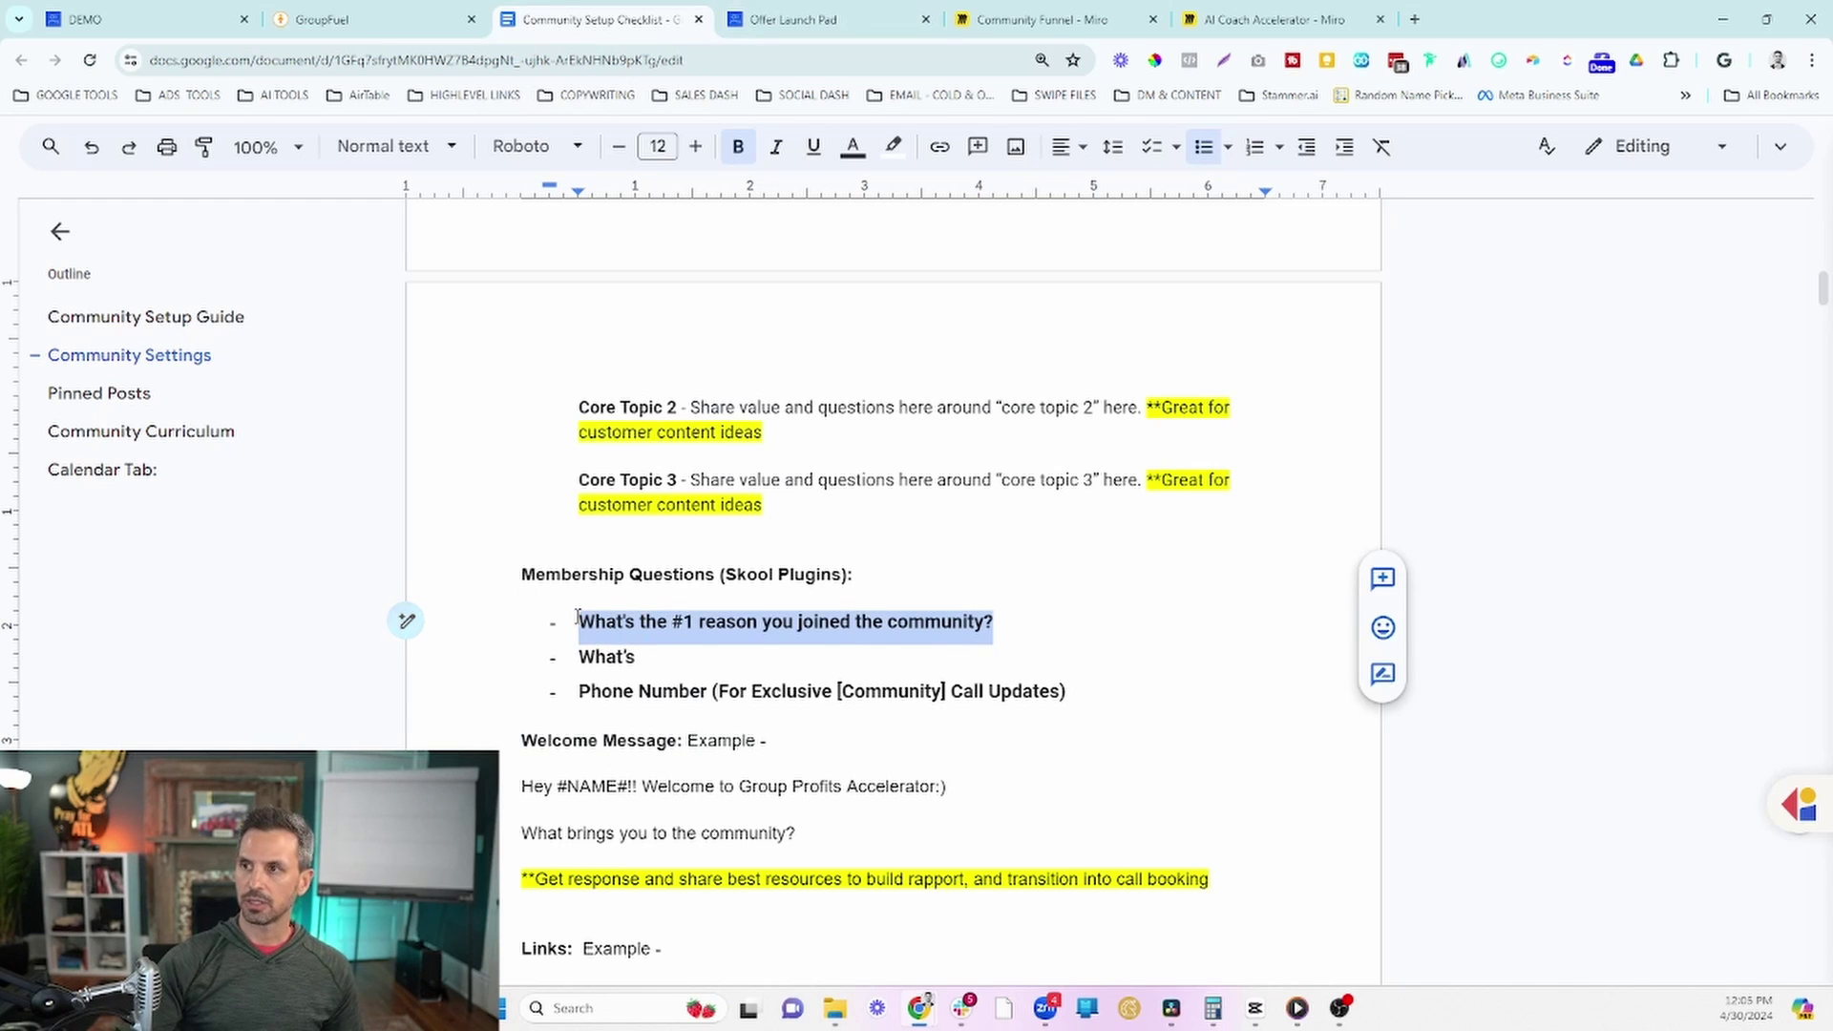
click(808, 20)
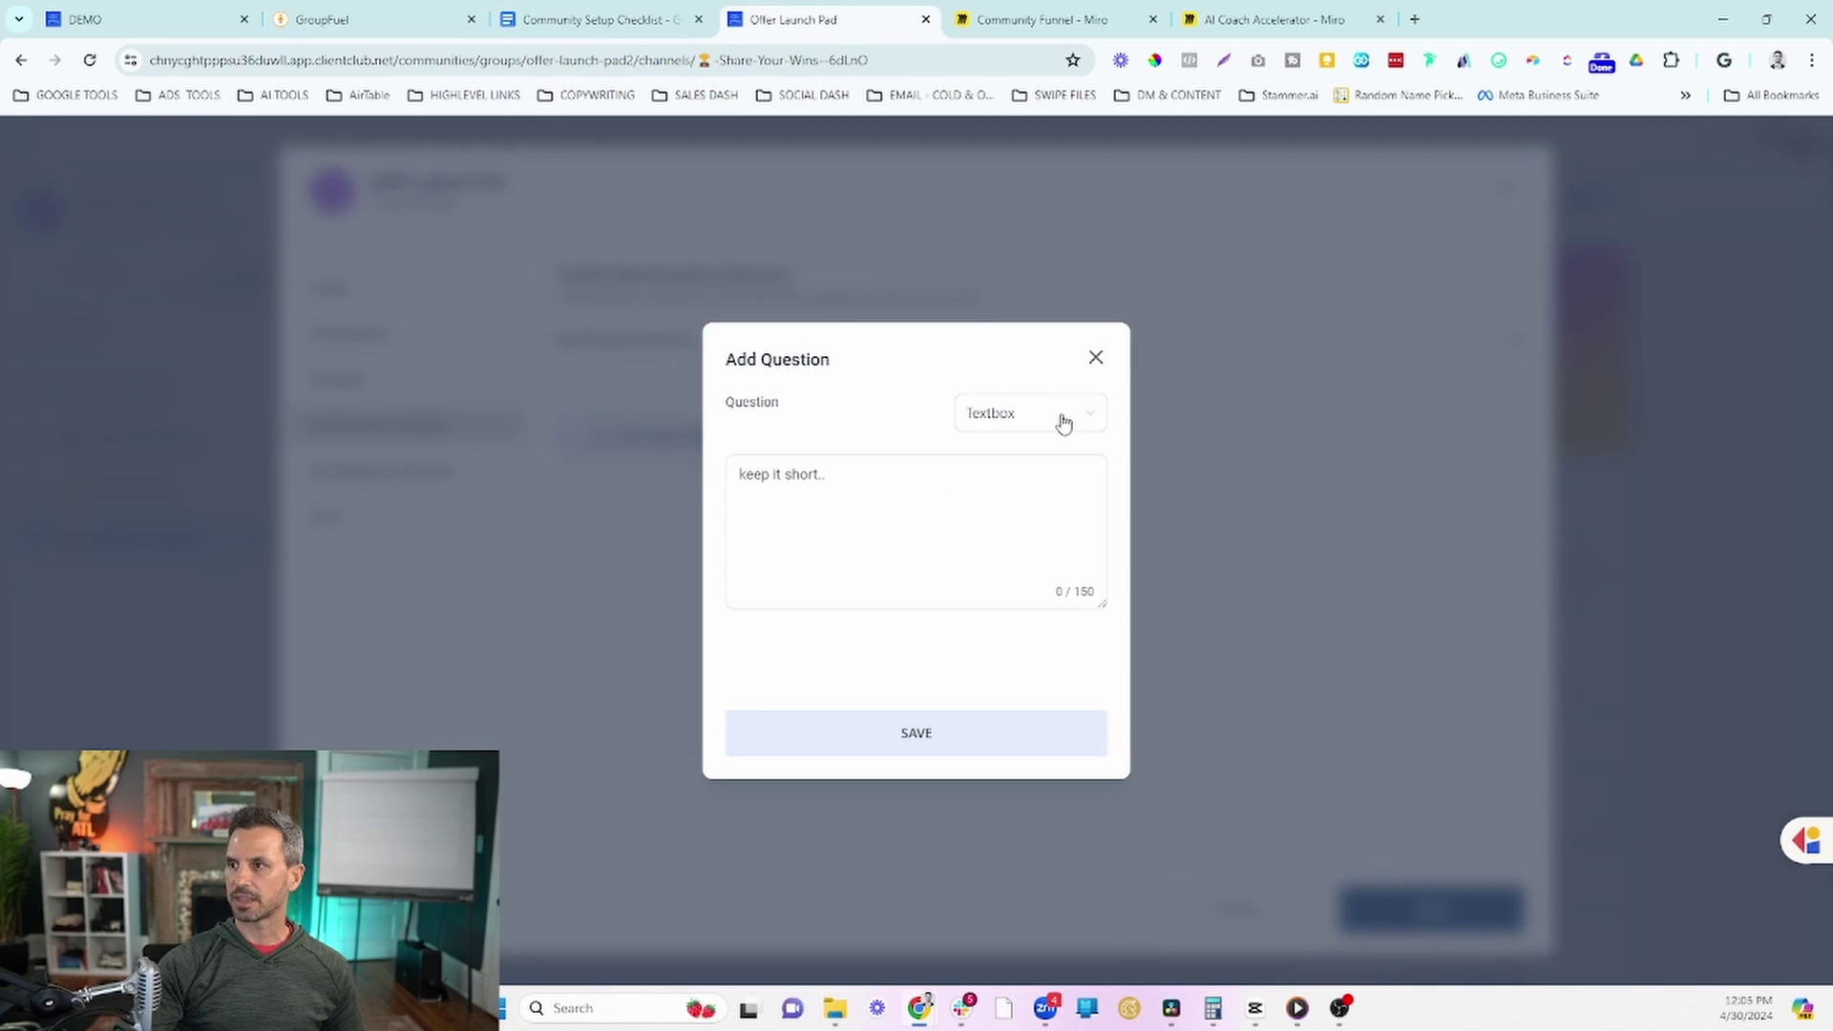
click(1063, 423)
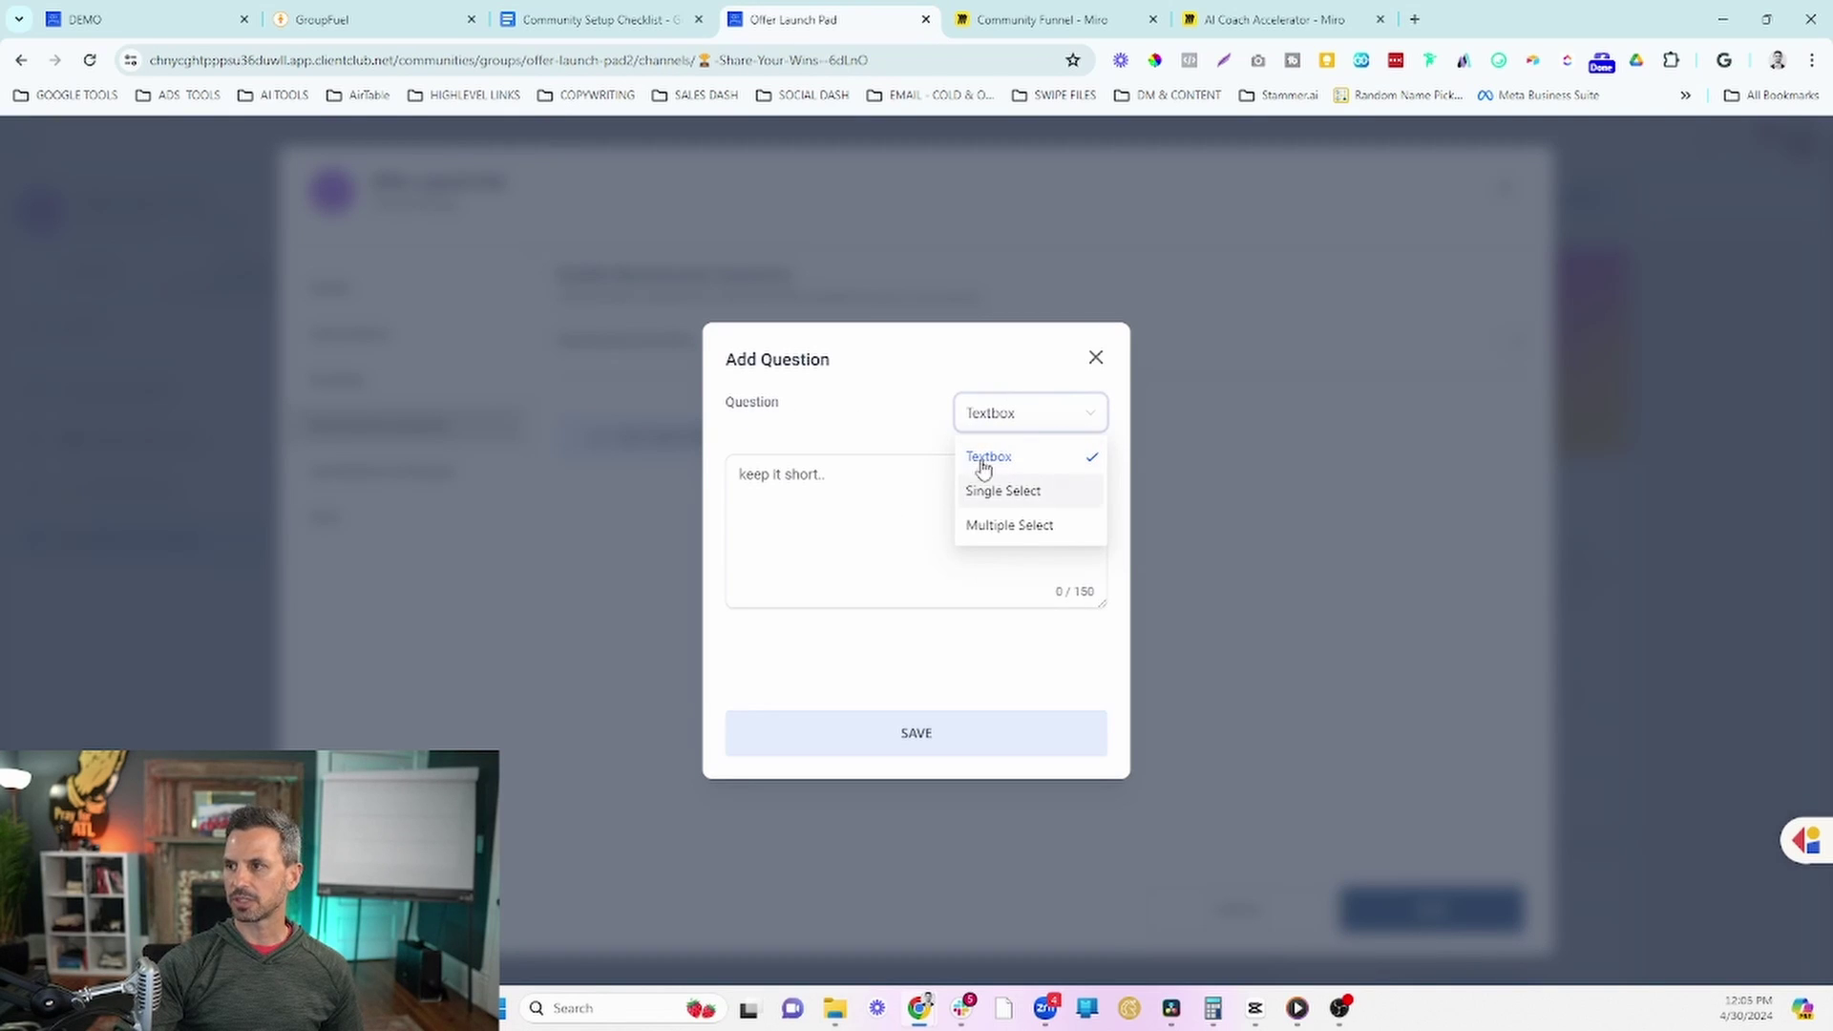
click(840, 503)
key(ctrl+v)
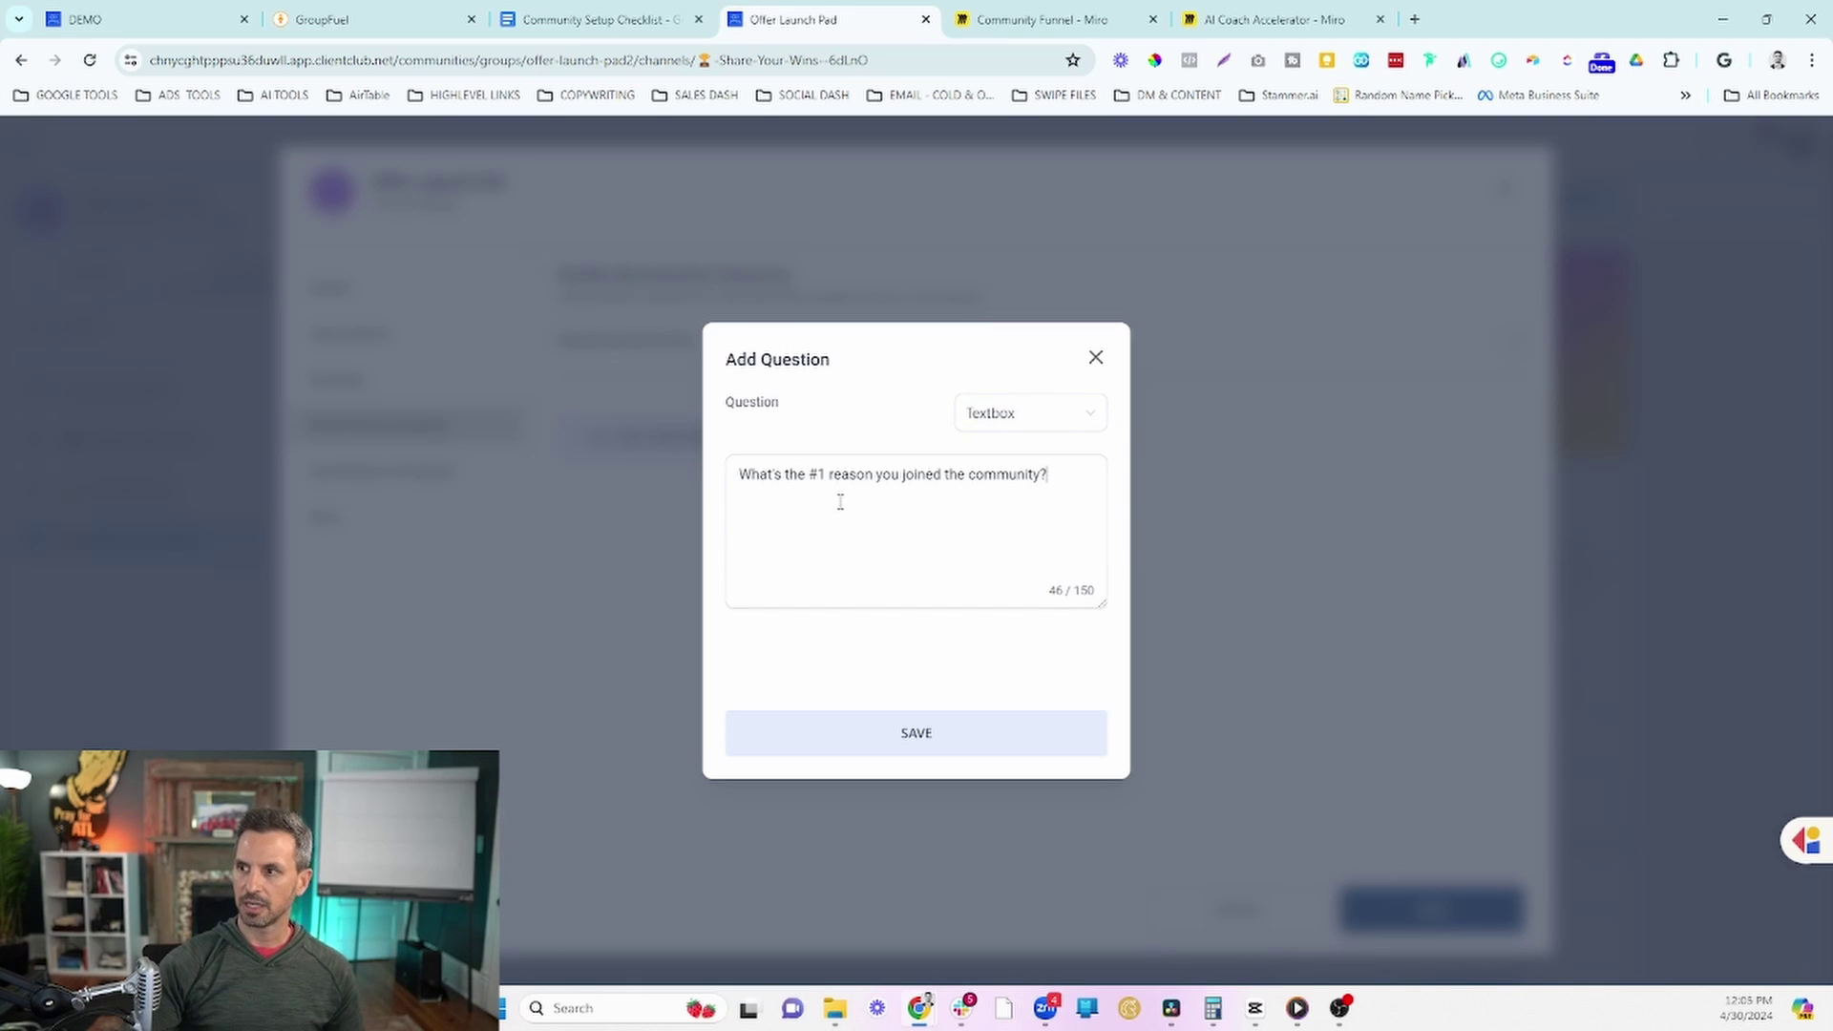
click(922, 740)
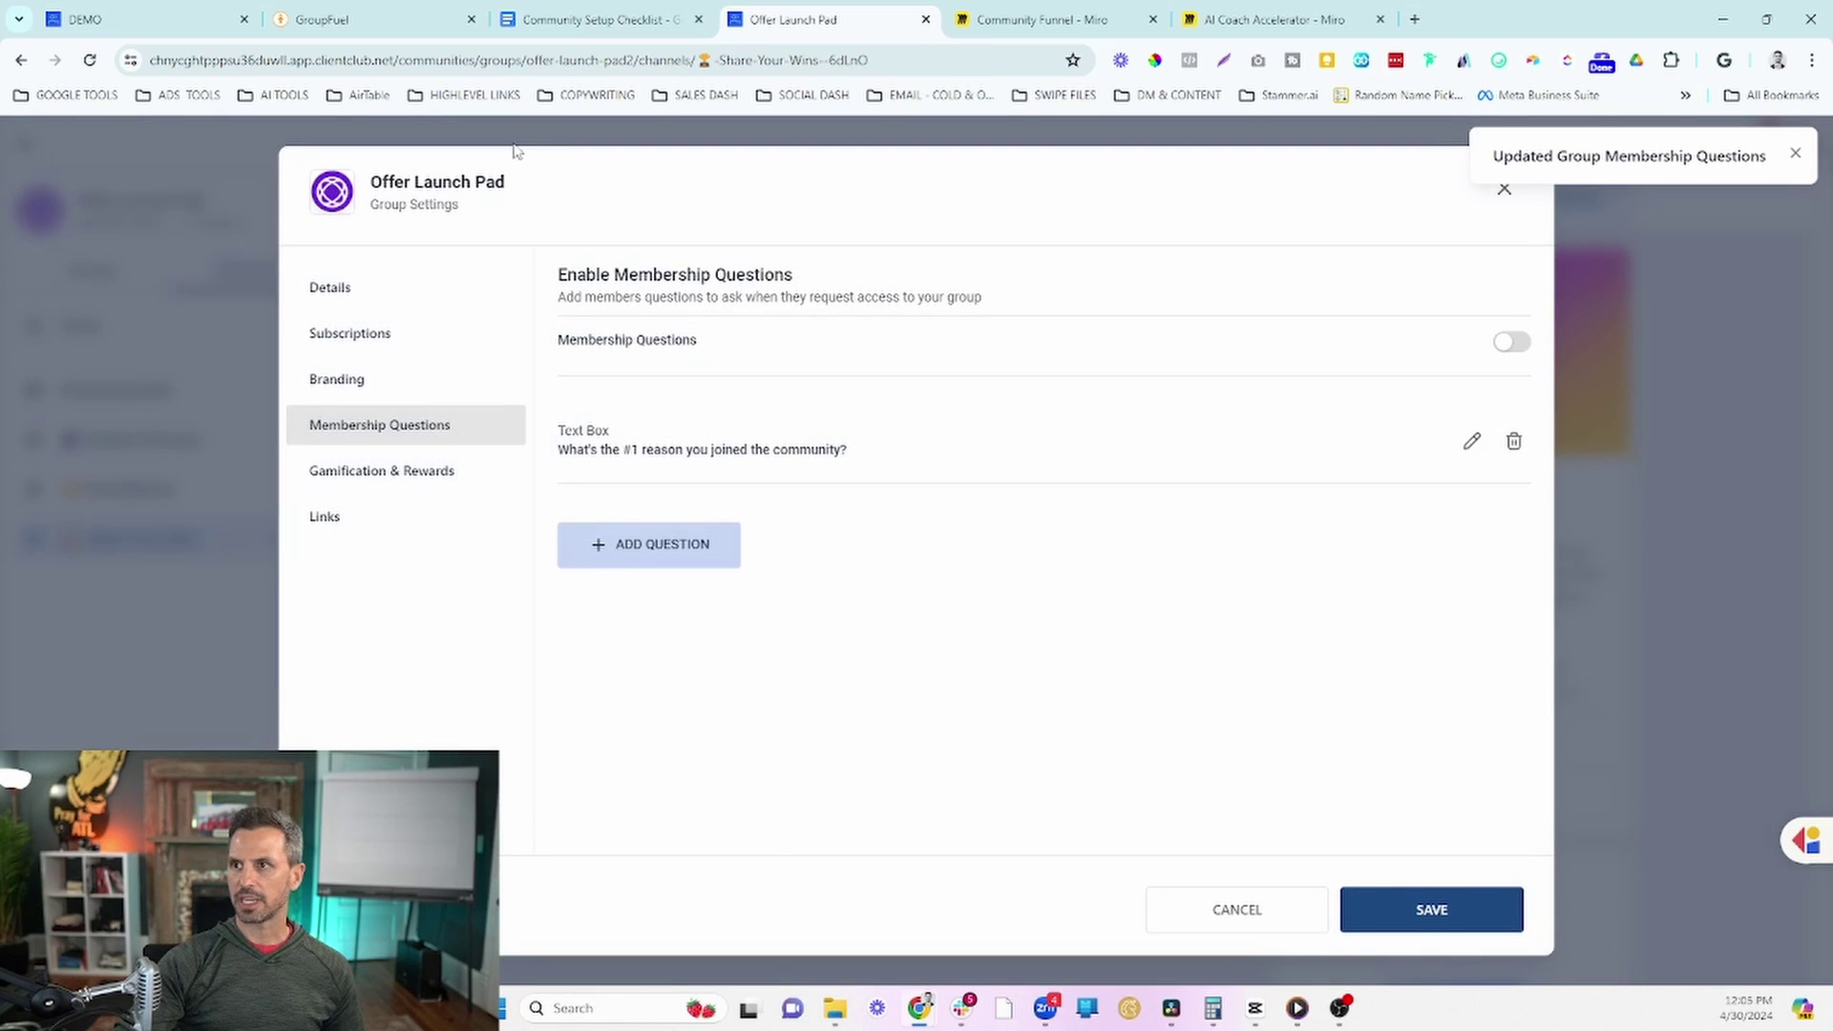
Step: Copy the guide's phone number question for exclusive call updates, save it as a second textbox membership question, and return to the guide
click(592, 19)
drag(1075, 693, 575, 700)
key(ctrl+c)
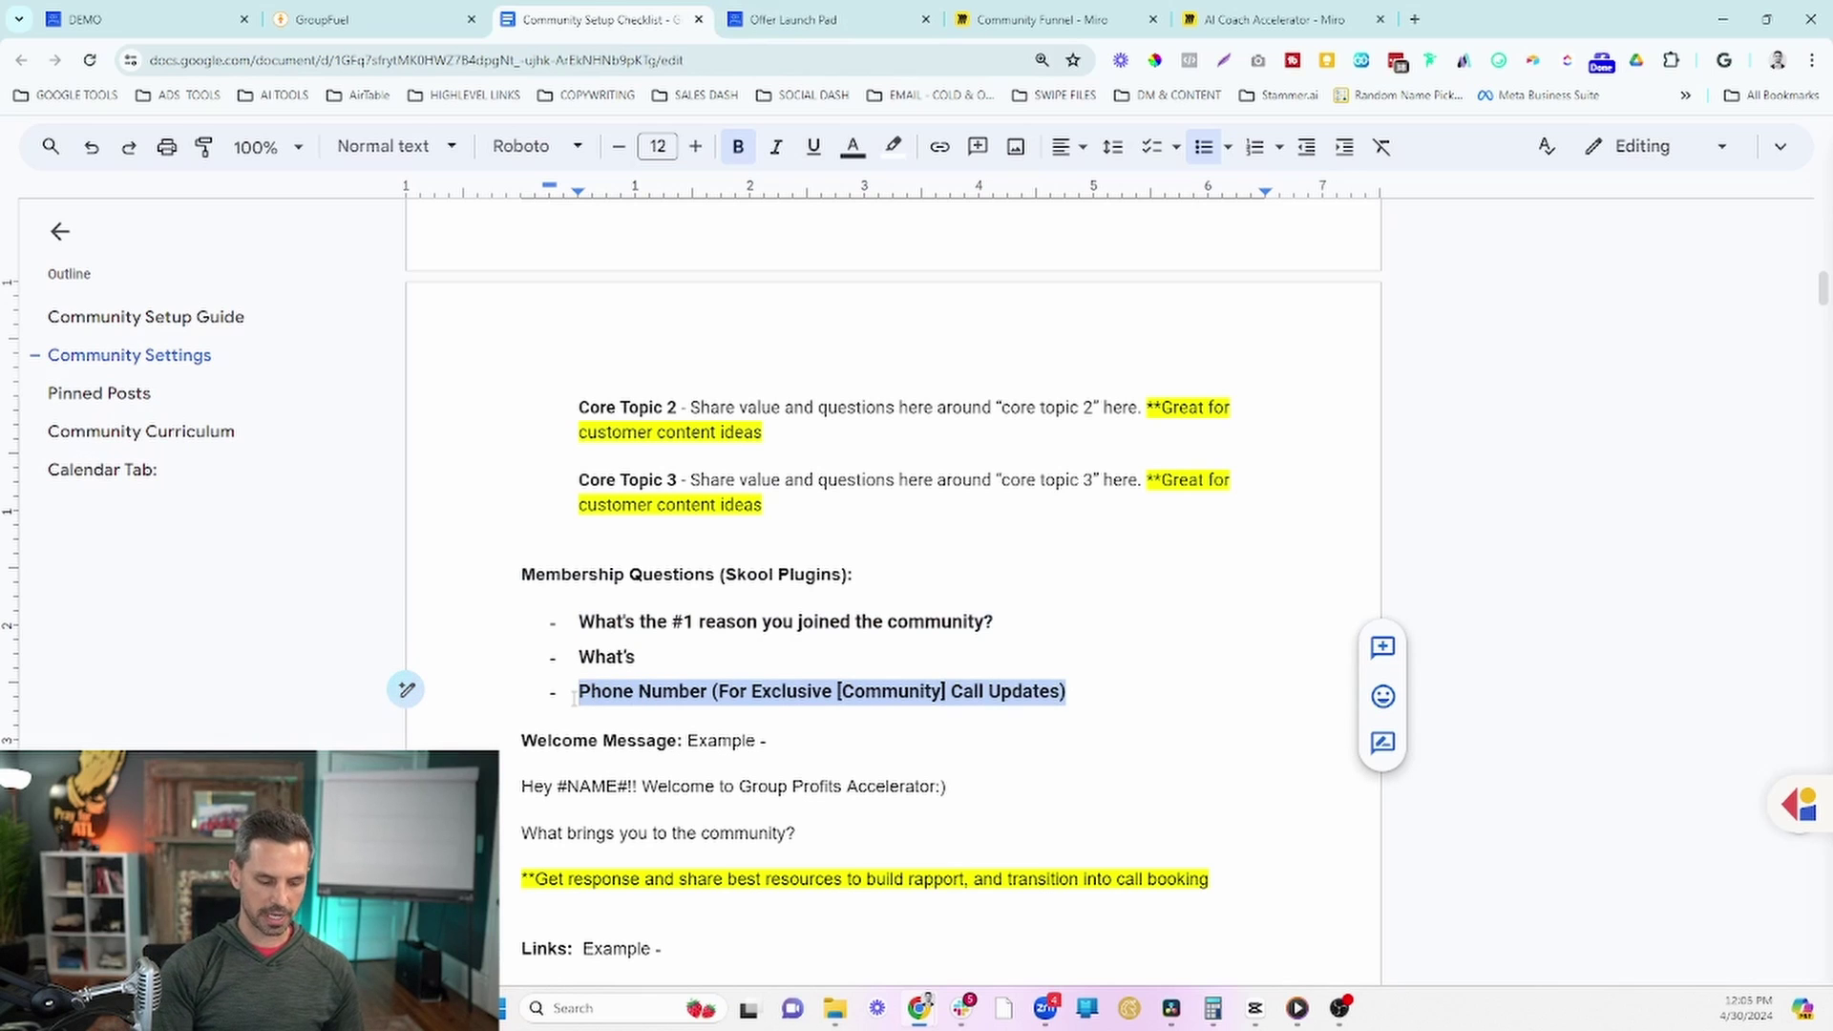
click(807, 19)
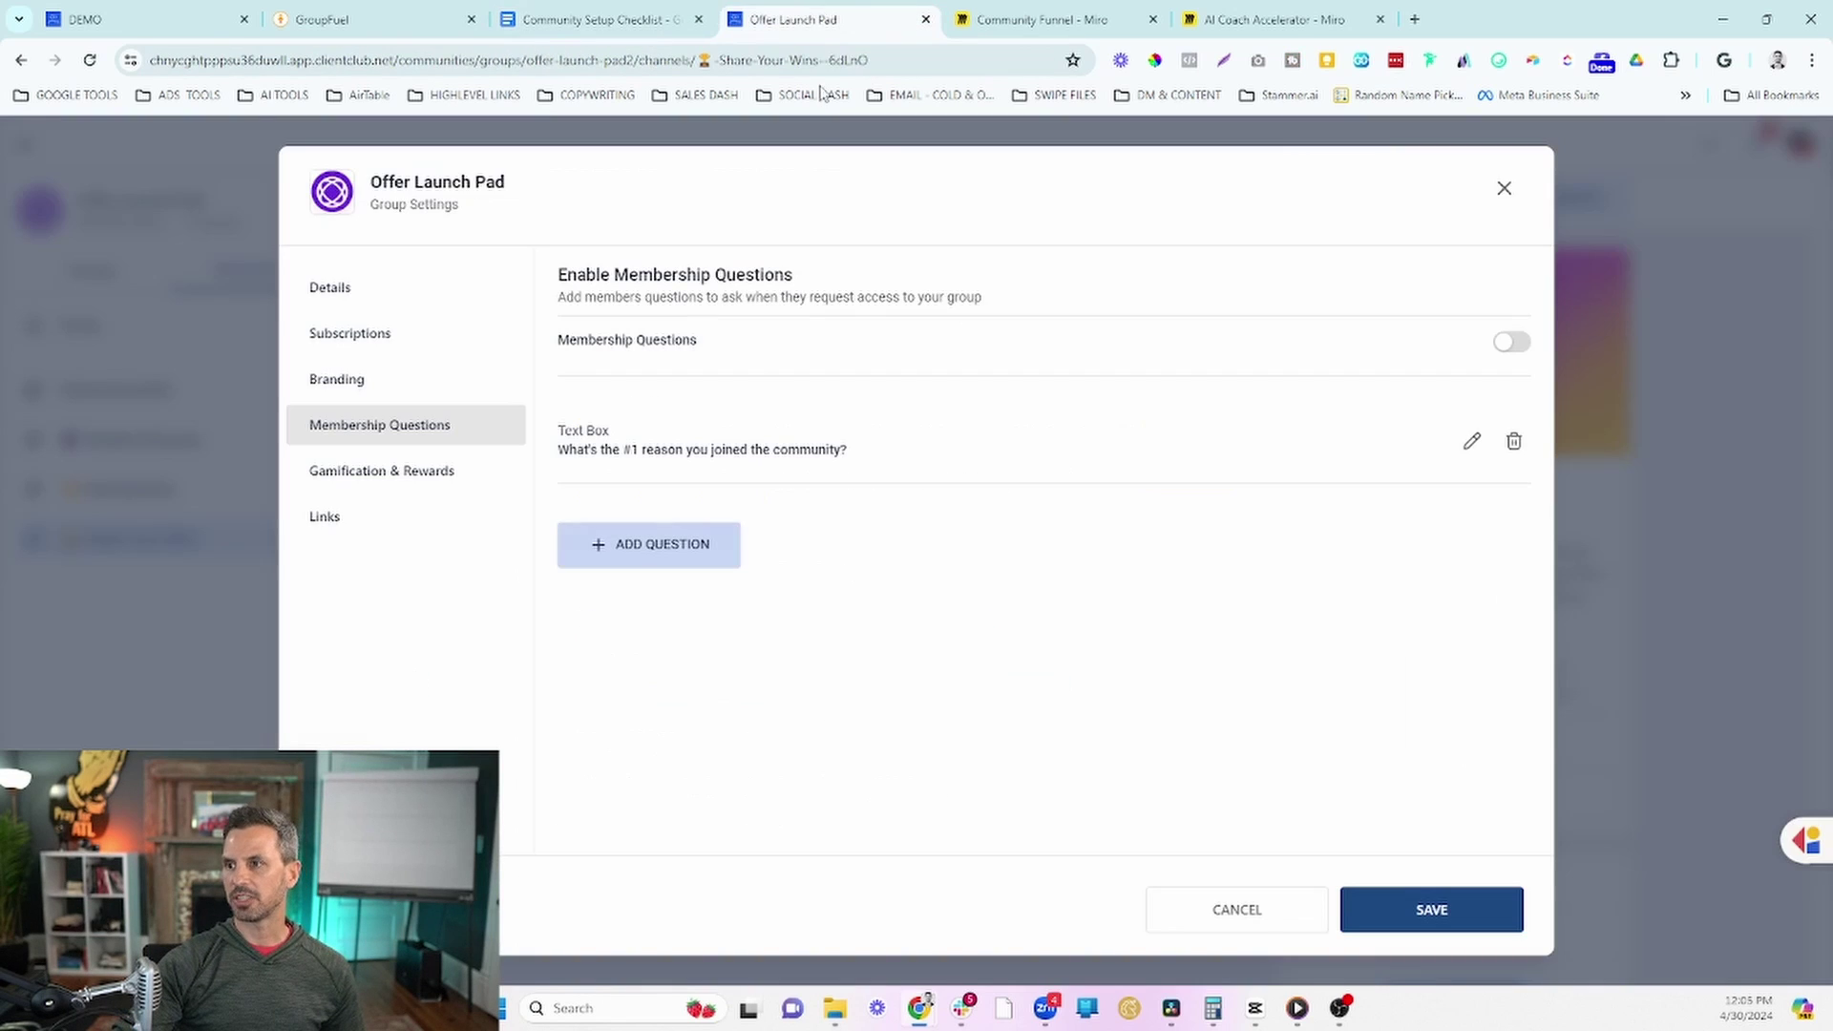
click(673, 570)
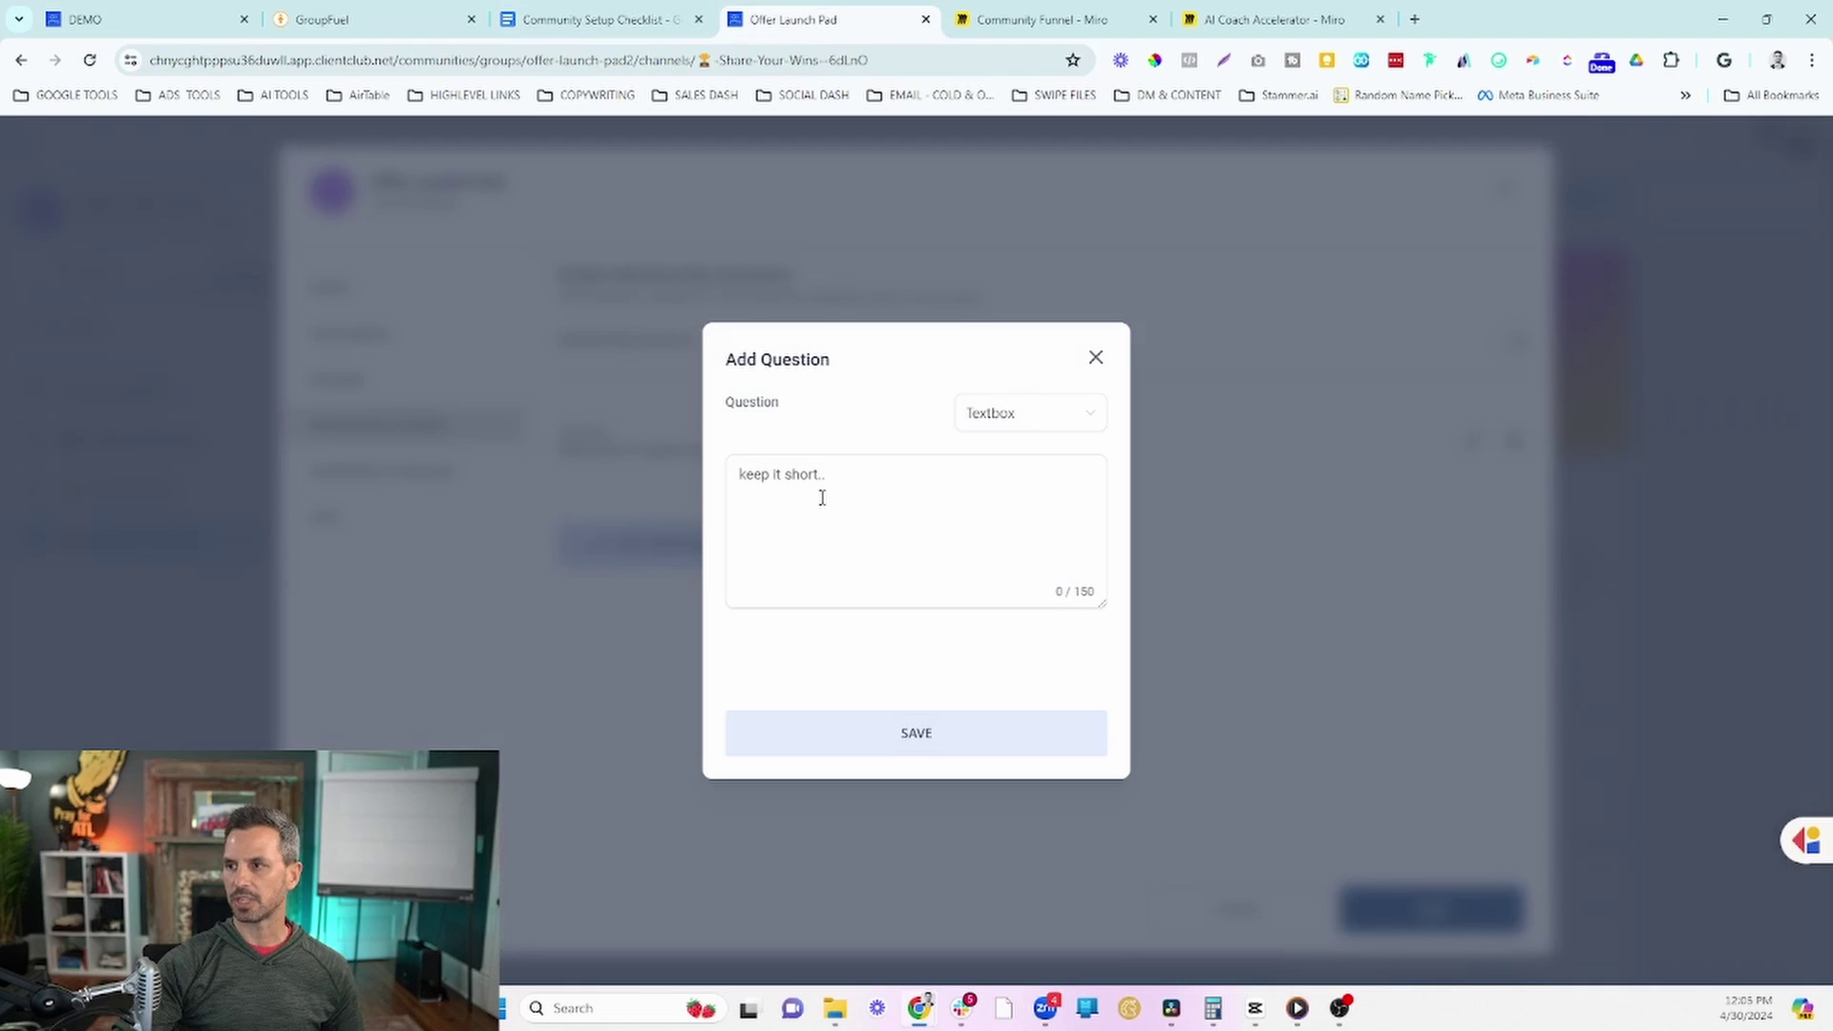
key(ctrl+v)
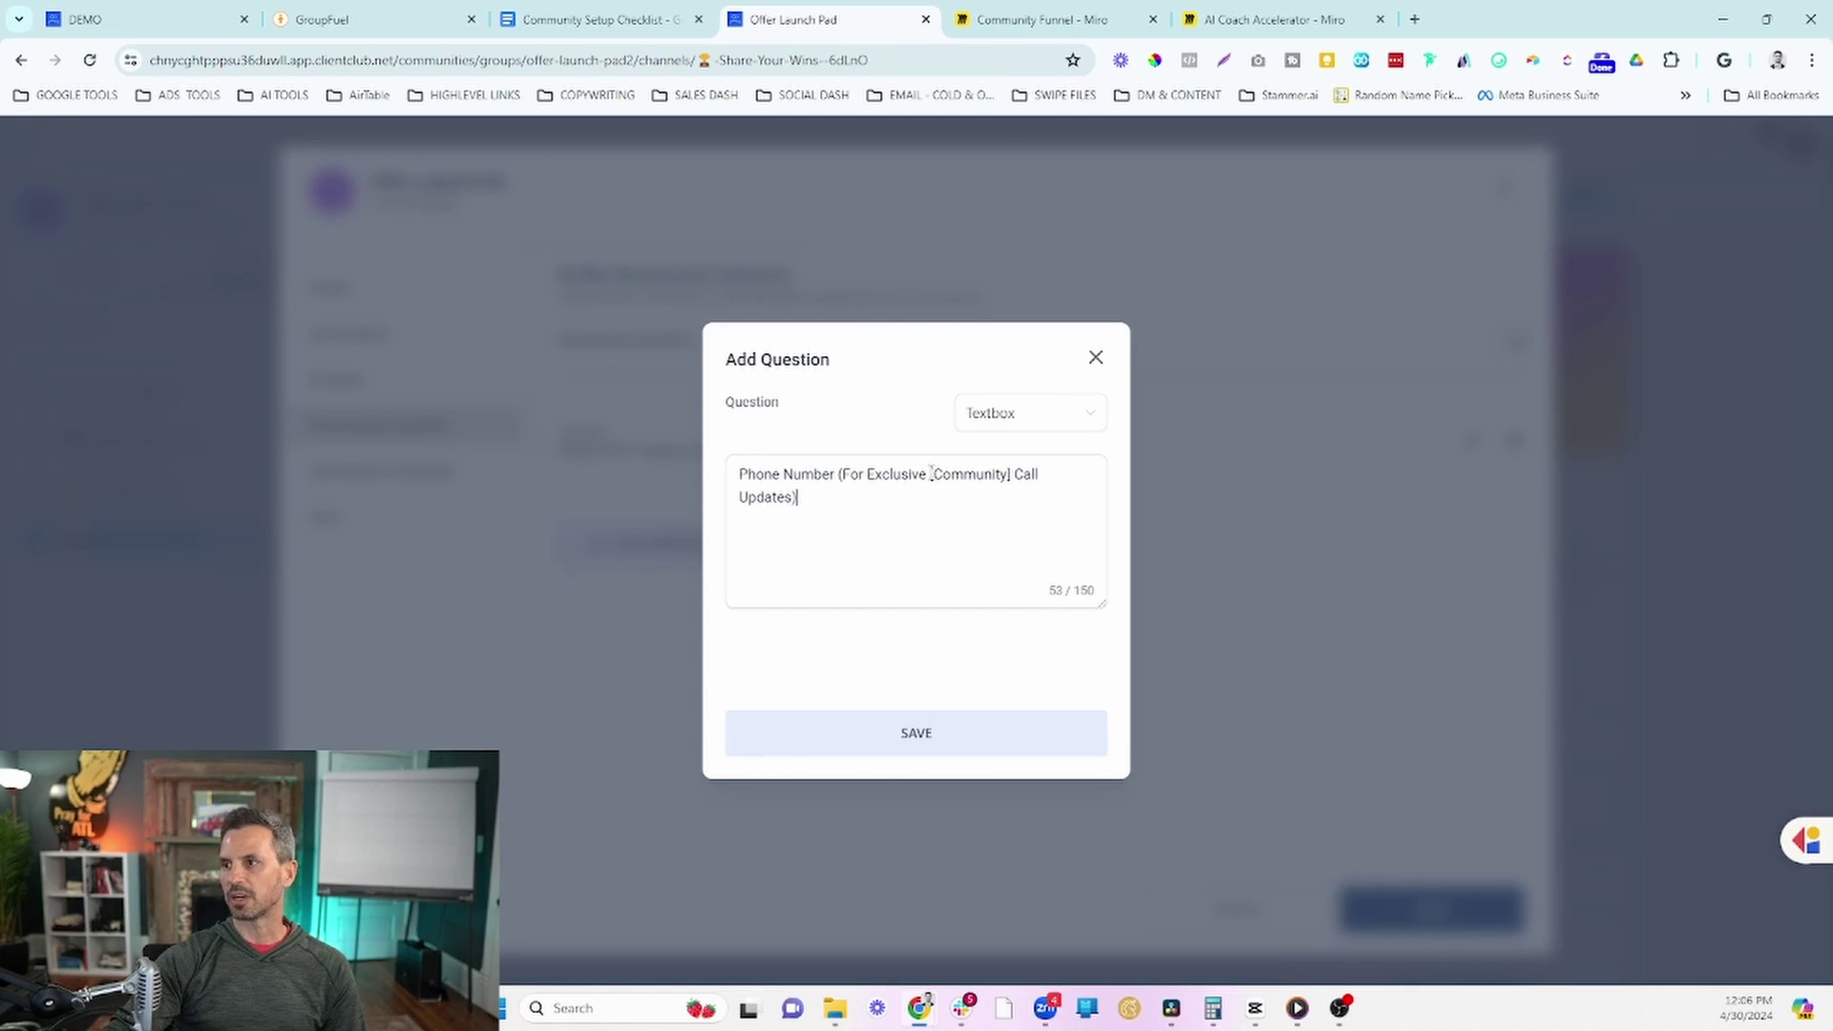
drag(928, 473, 1017, 474)
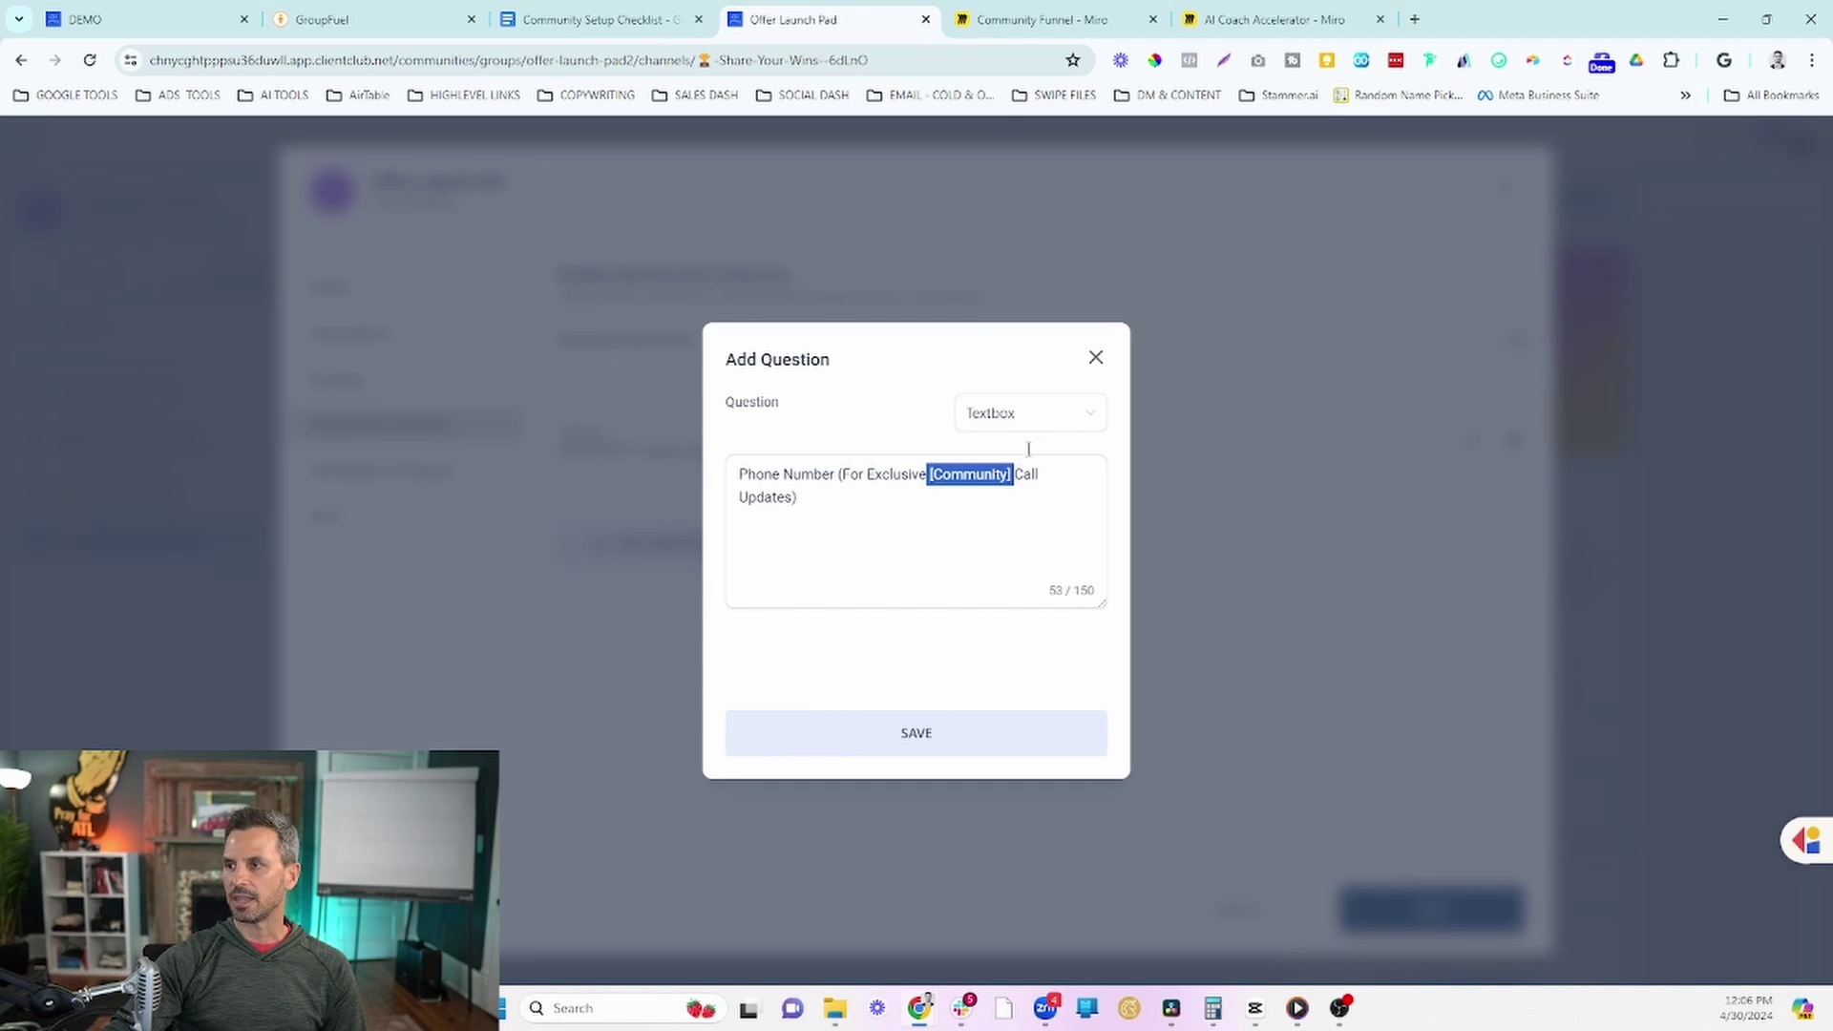
click(931, 729)
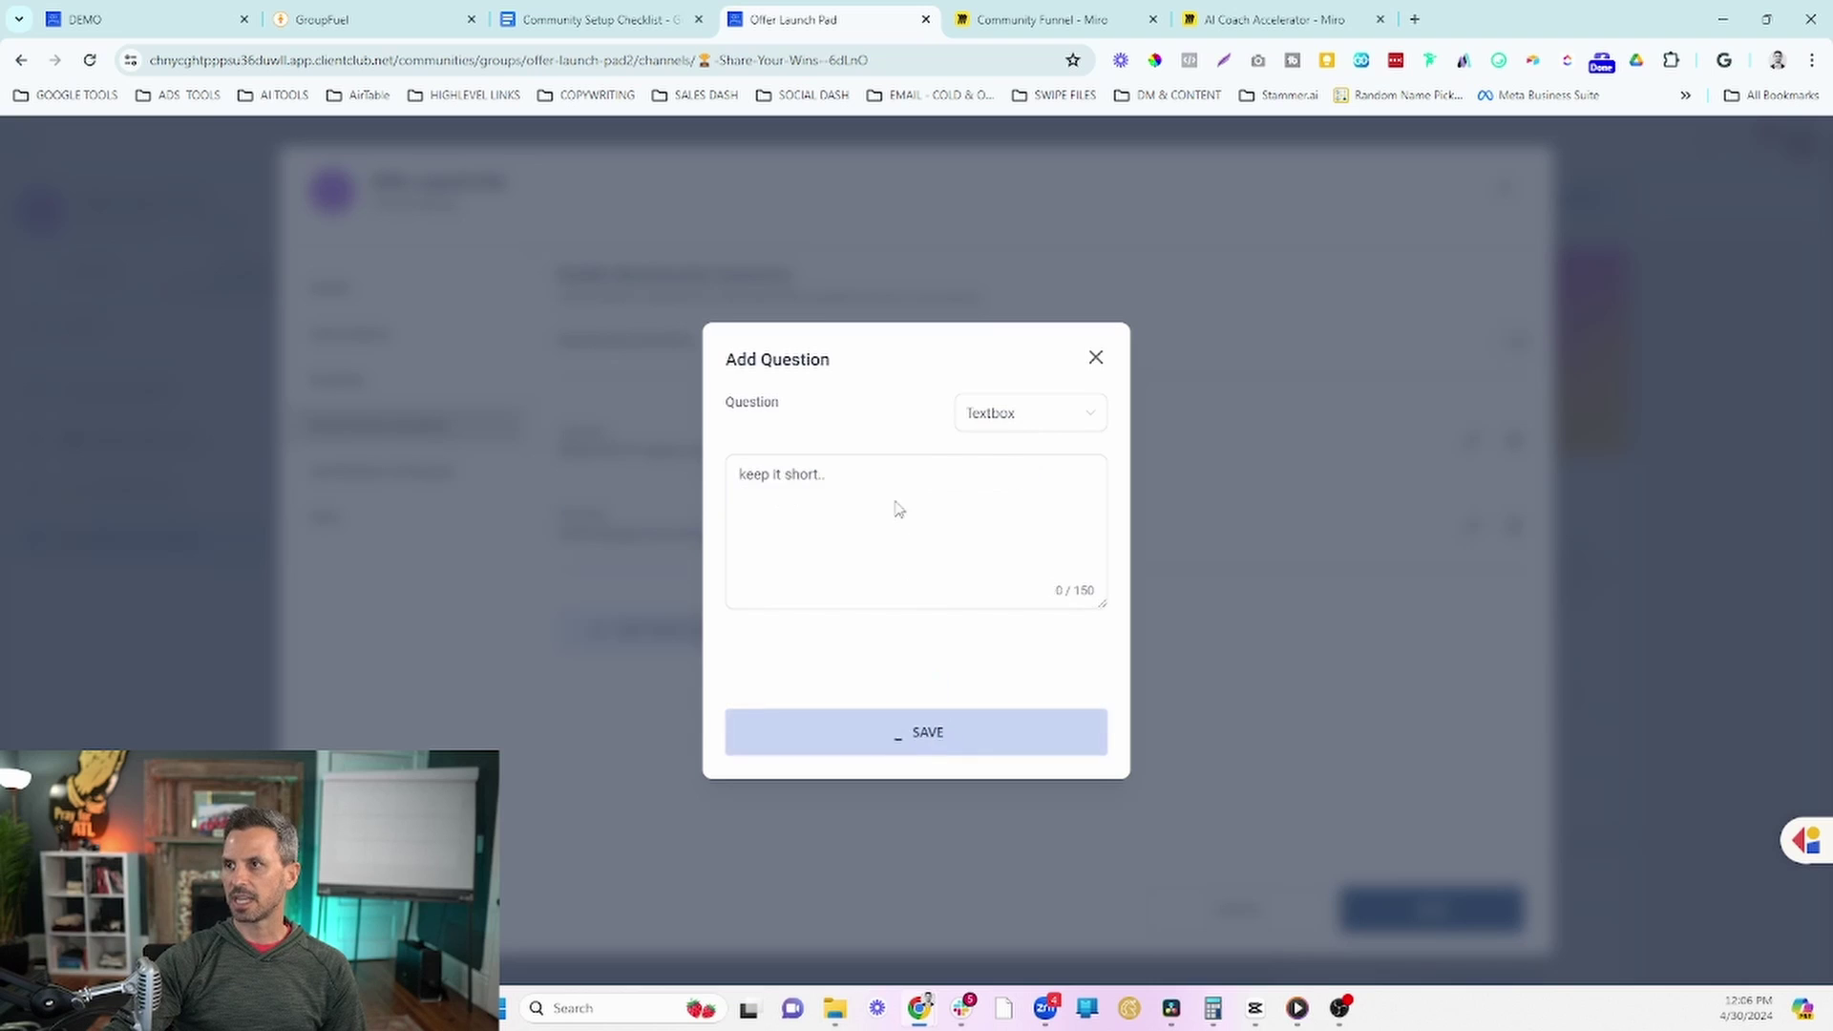
click(611, 21)
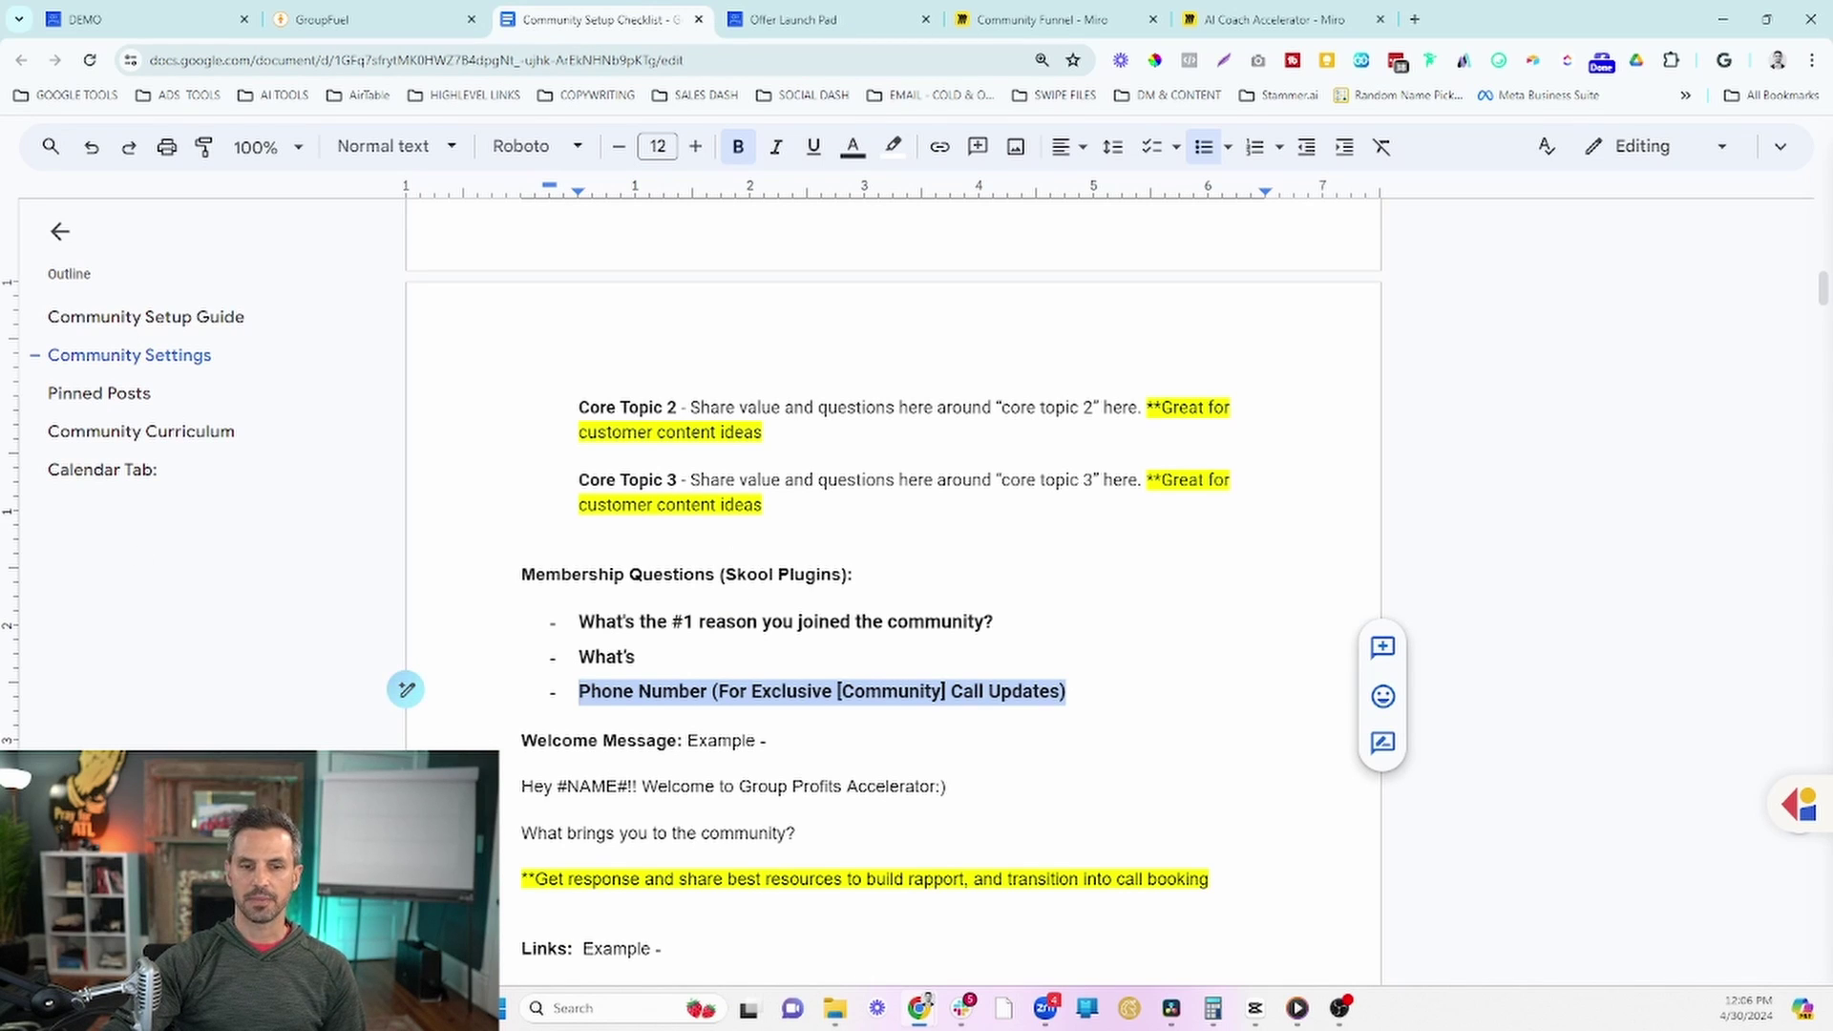
Step: Return to the group's settings and name gamification level 1 "Fun Level 1"
click(800, 31)
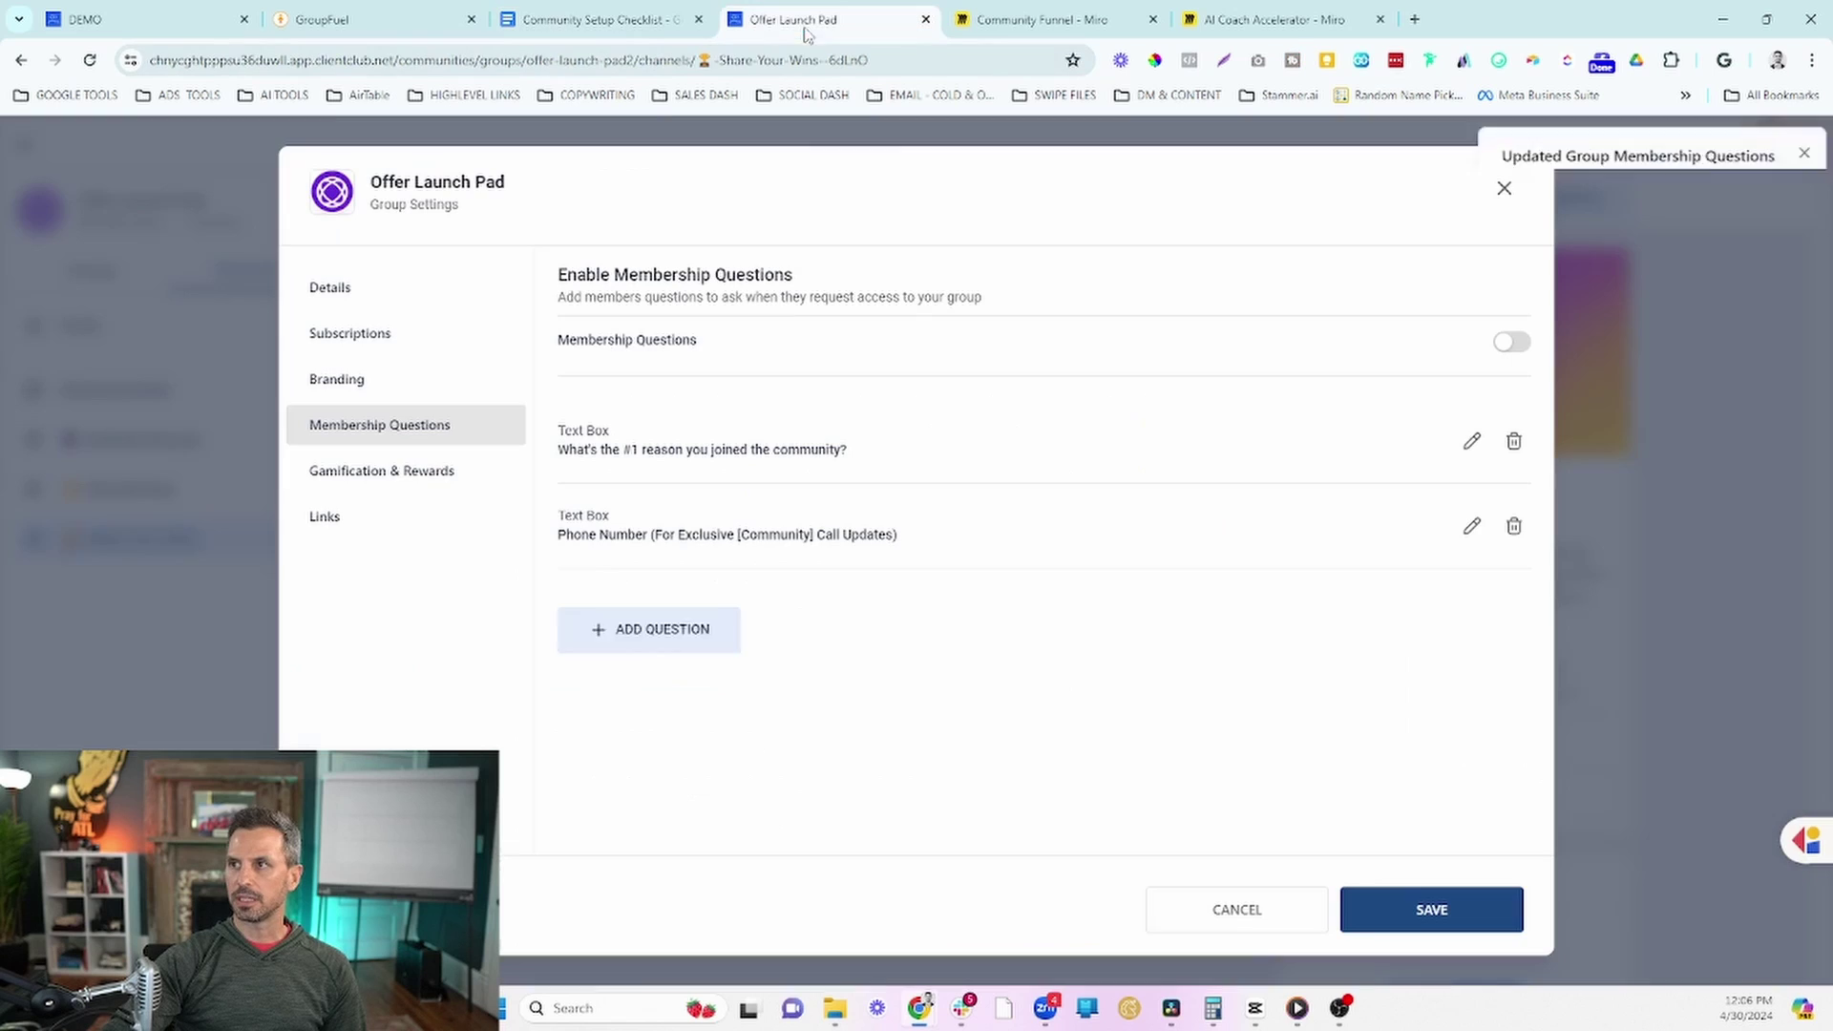
click(379, 478)
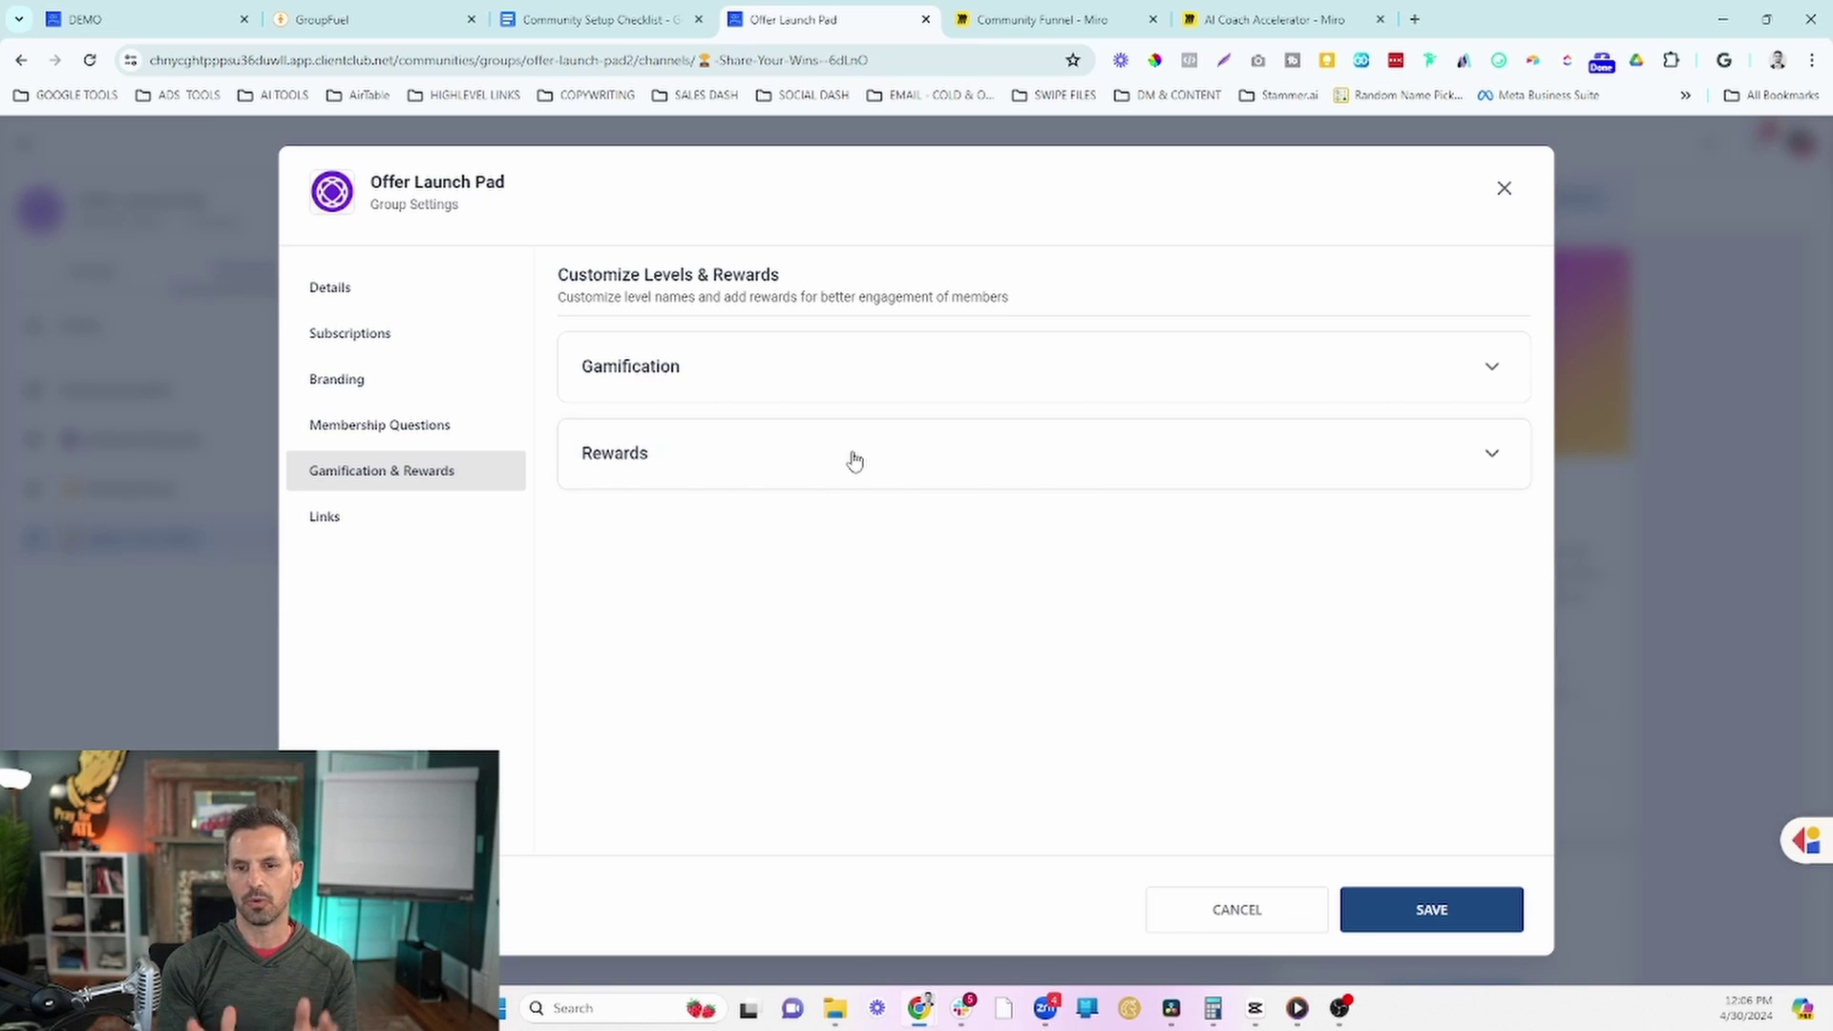
click(875, 393)
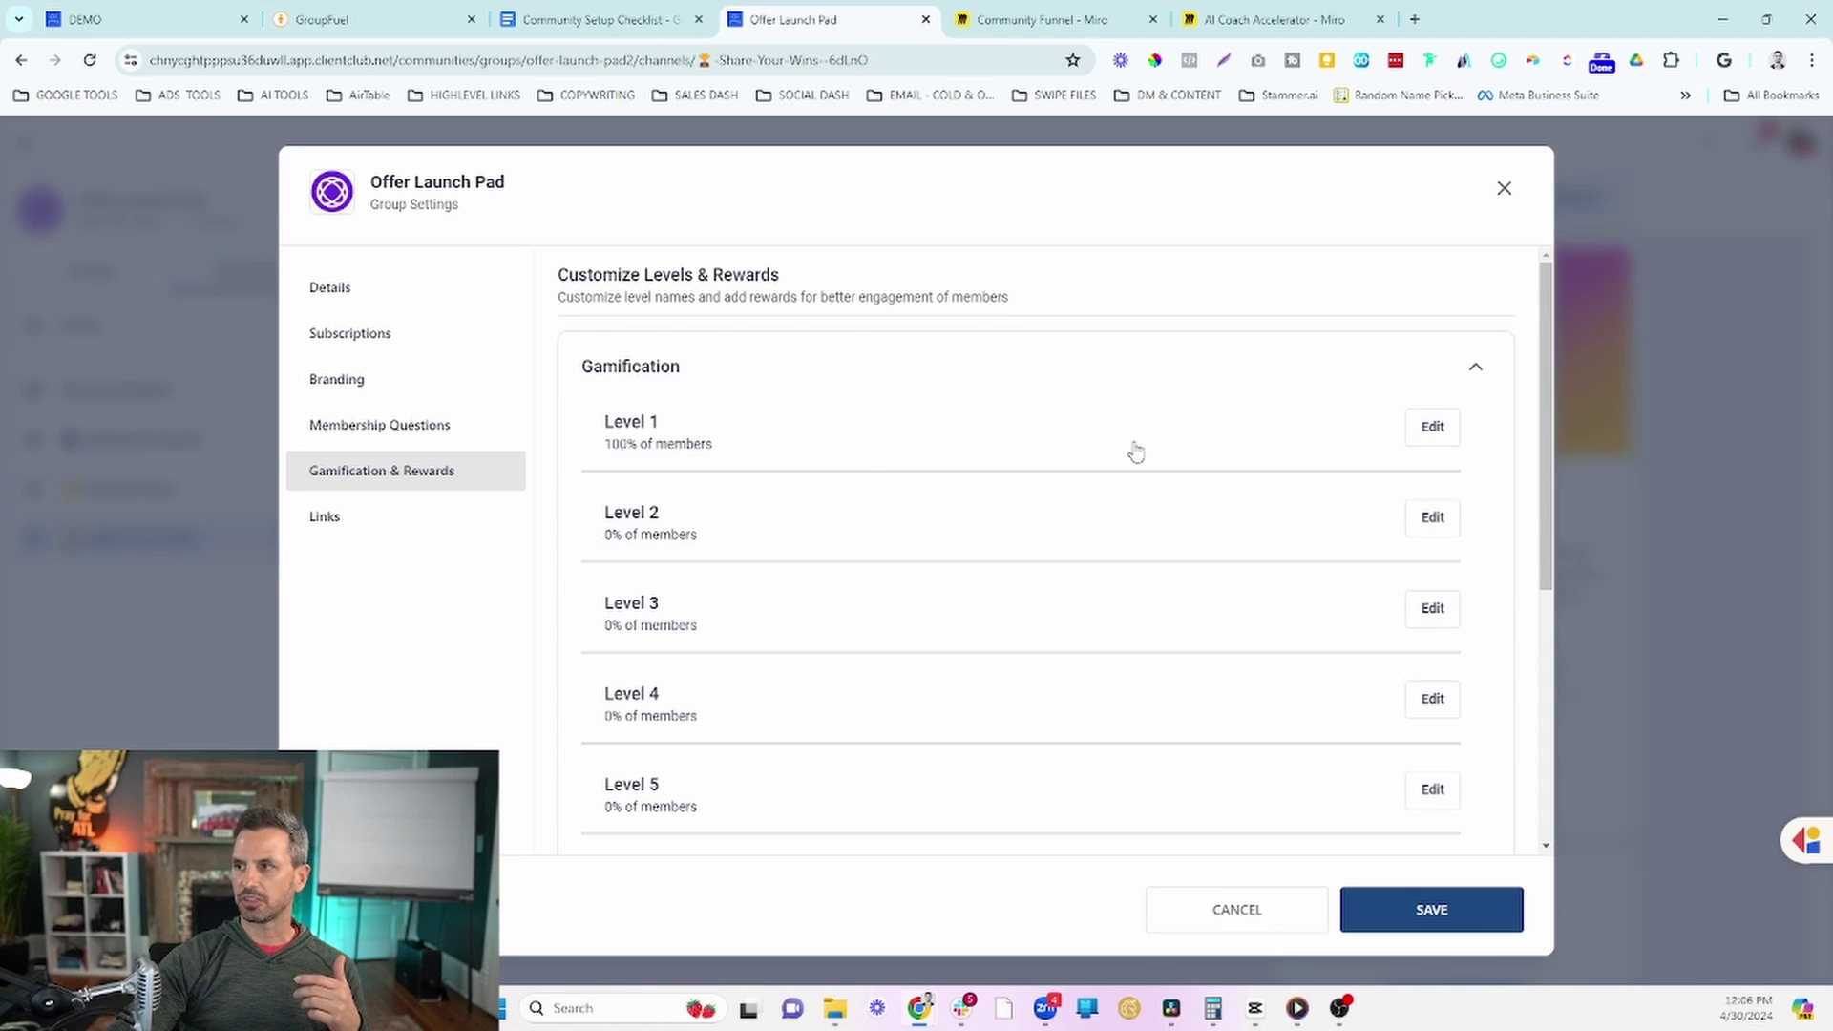
click(1416, 437)
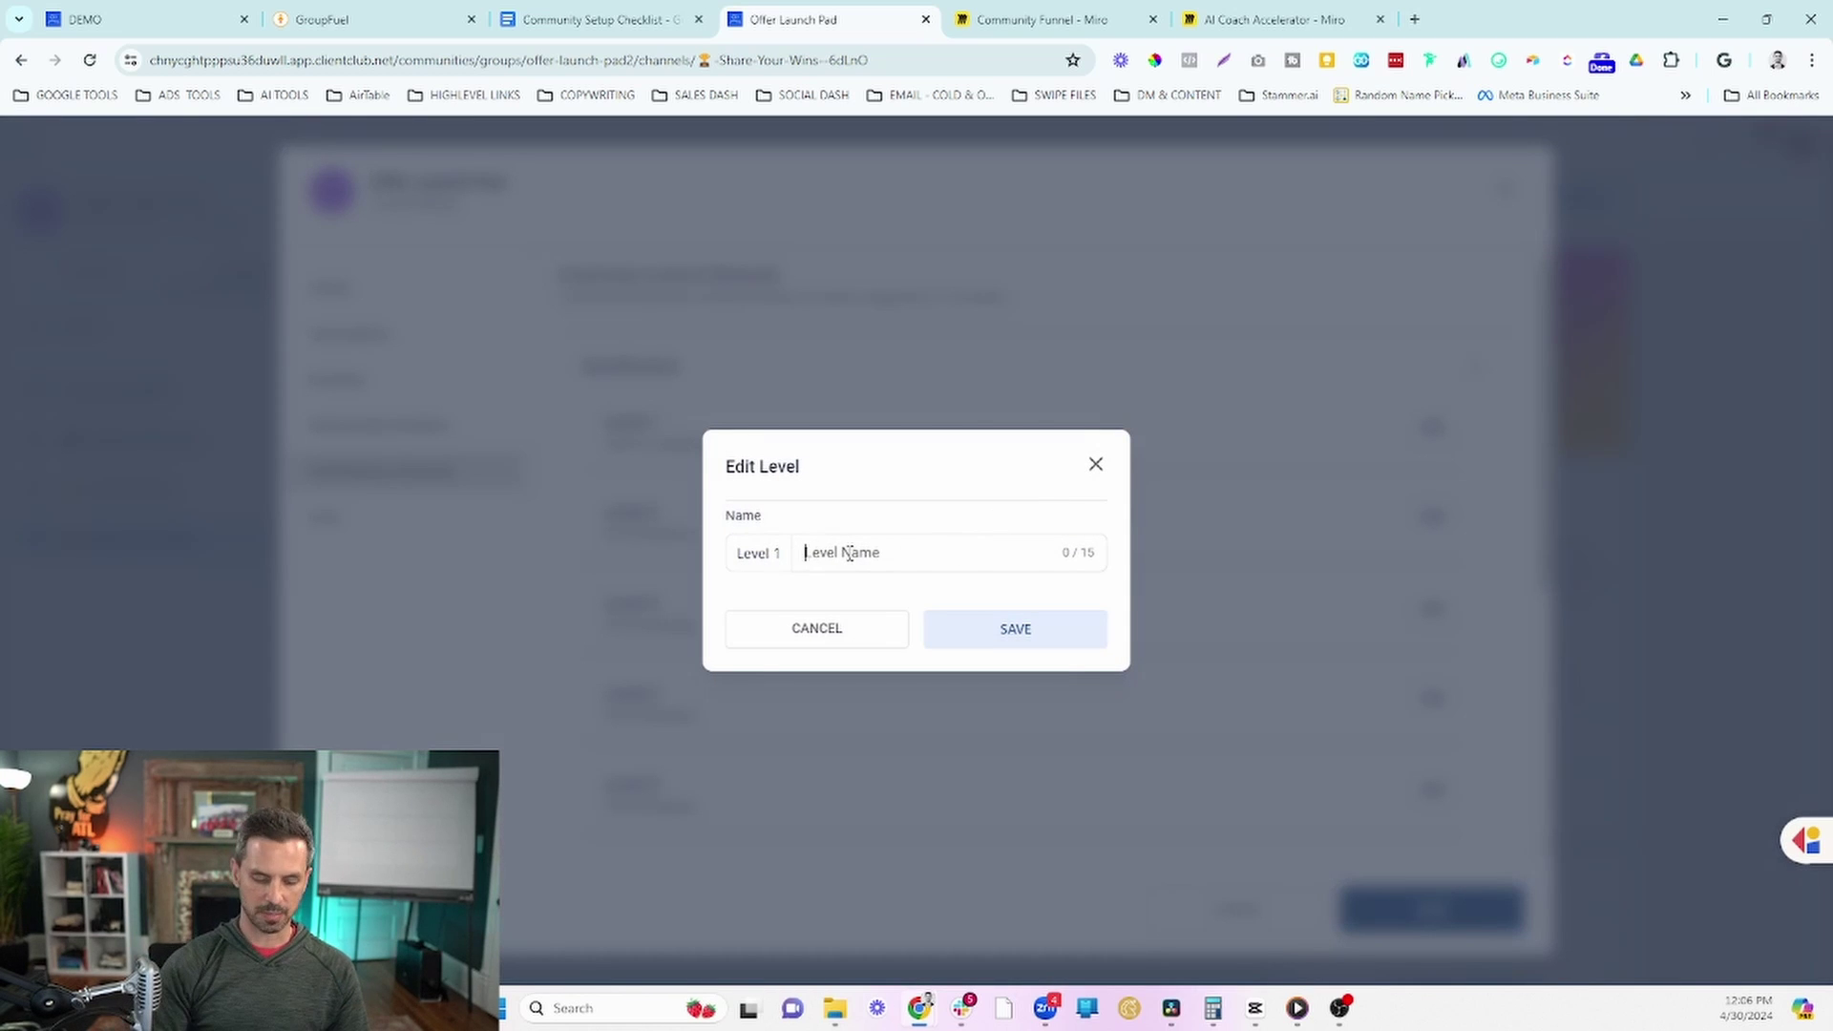
text(Fun Le)
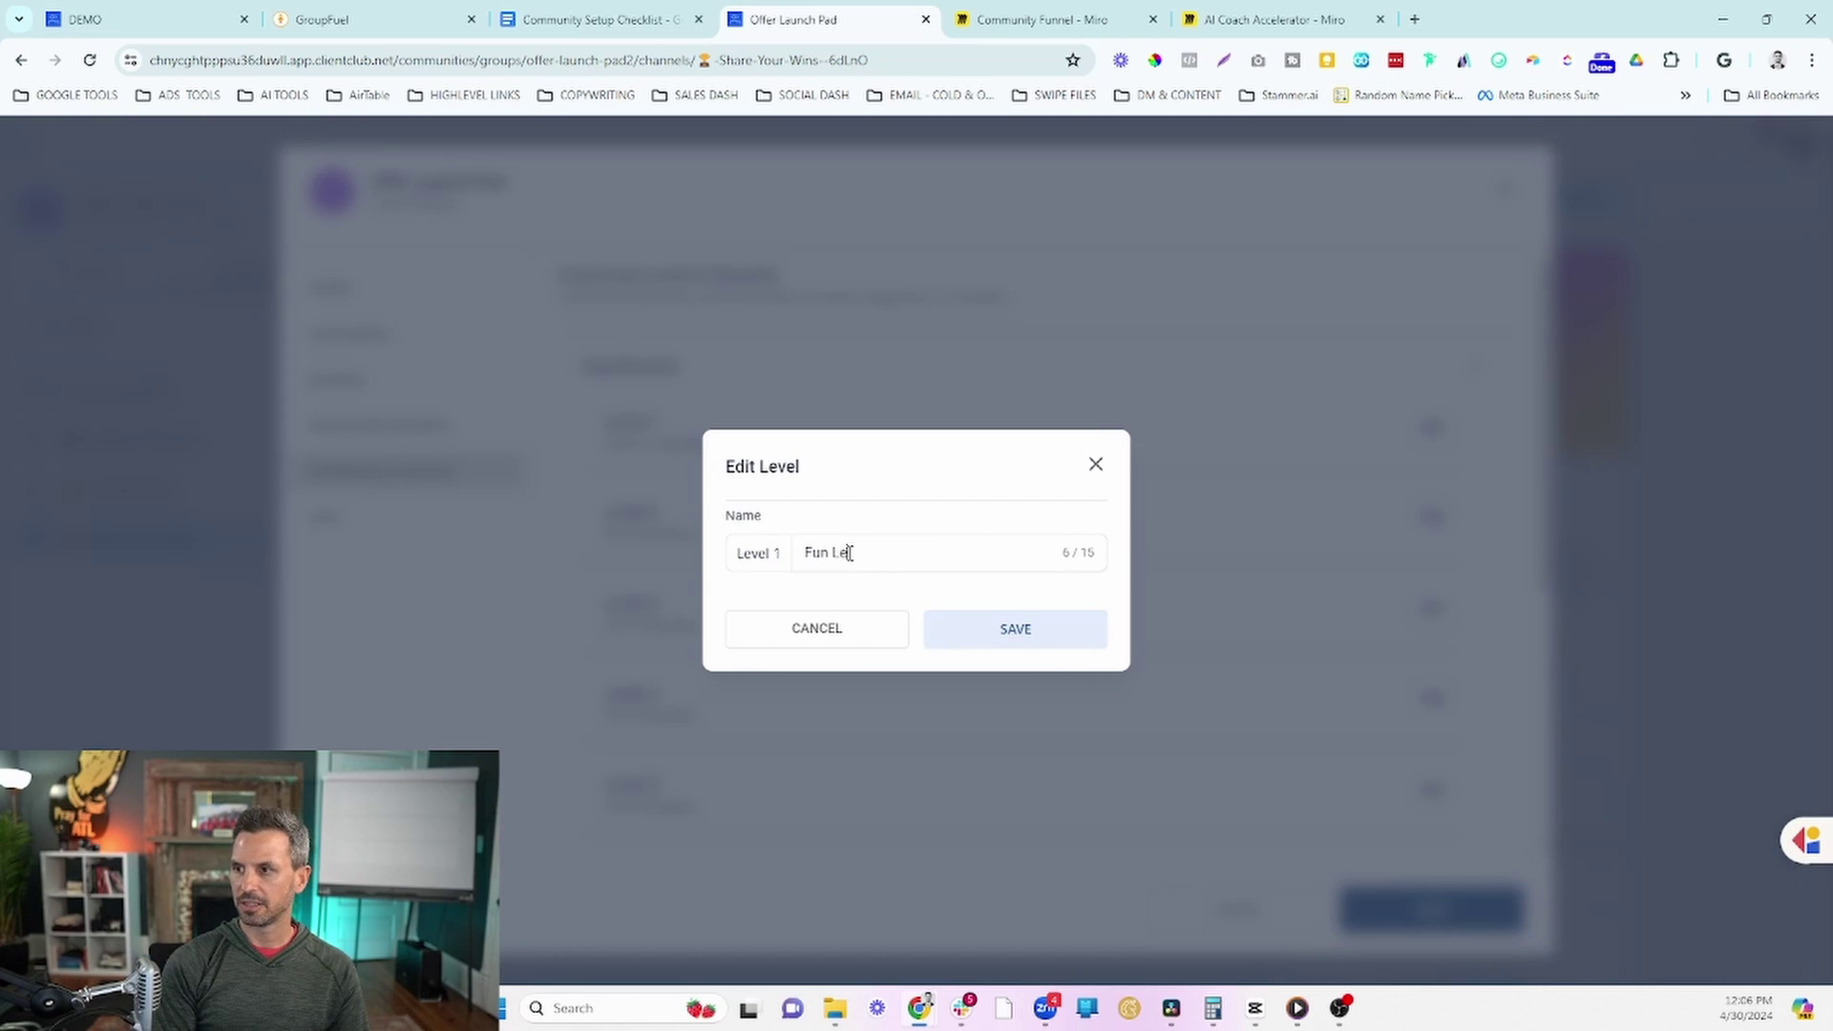
text(vel )
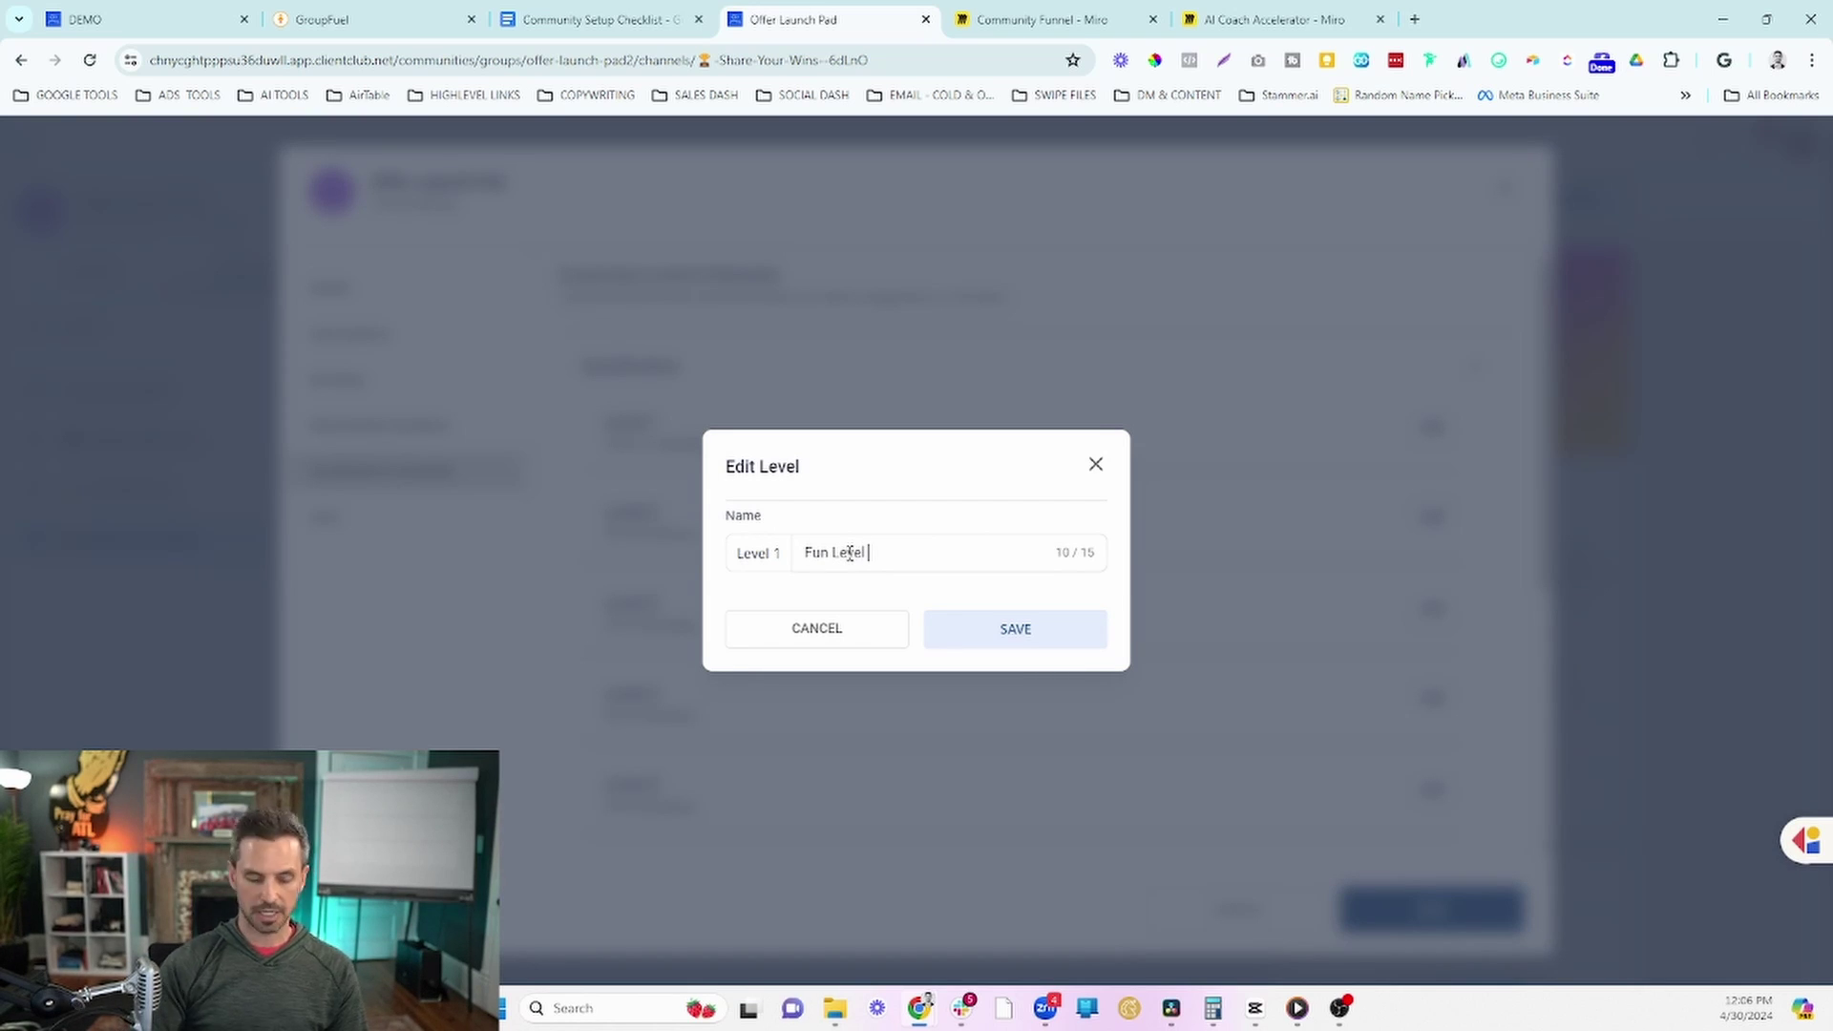
text(1)
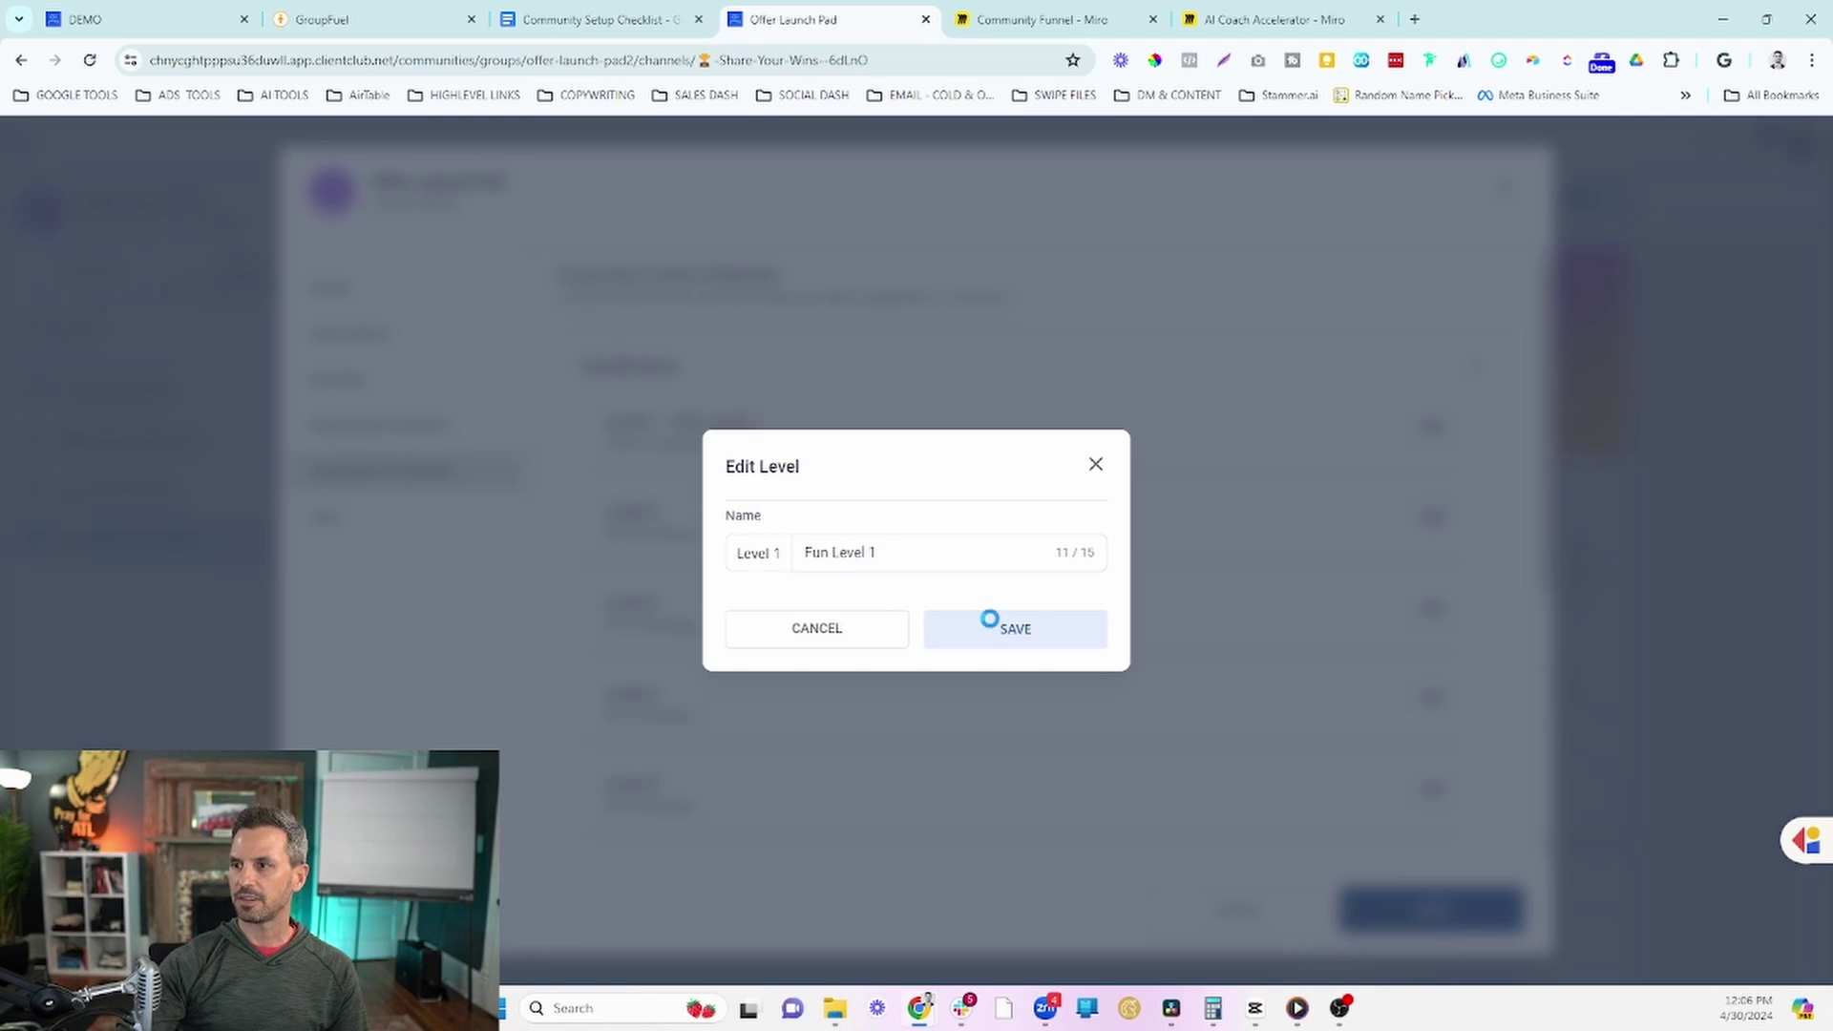
click(989, 627)
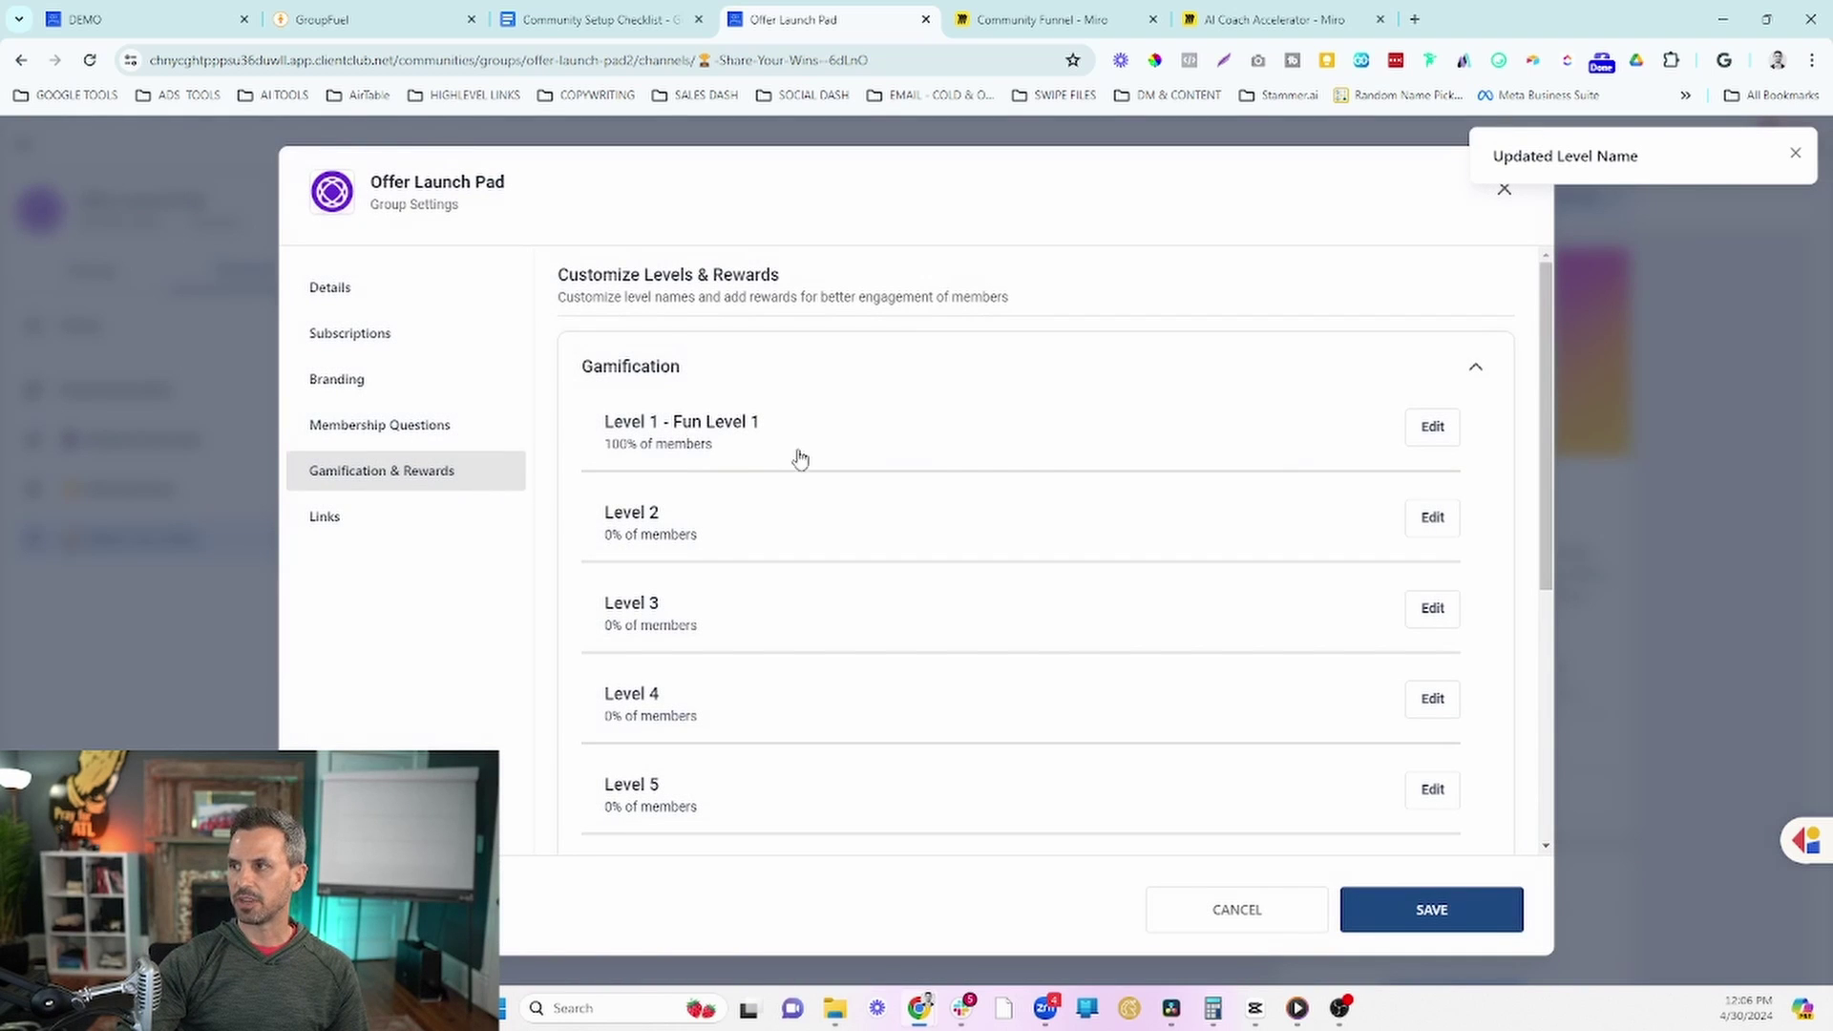
Step: Add a reward titled "Reward 1" with the description "Reward 1", and save the group settings
scroll(1315, 377, down, 3)
scroll(1311, 383, down, 2)
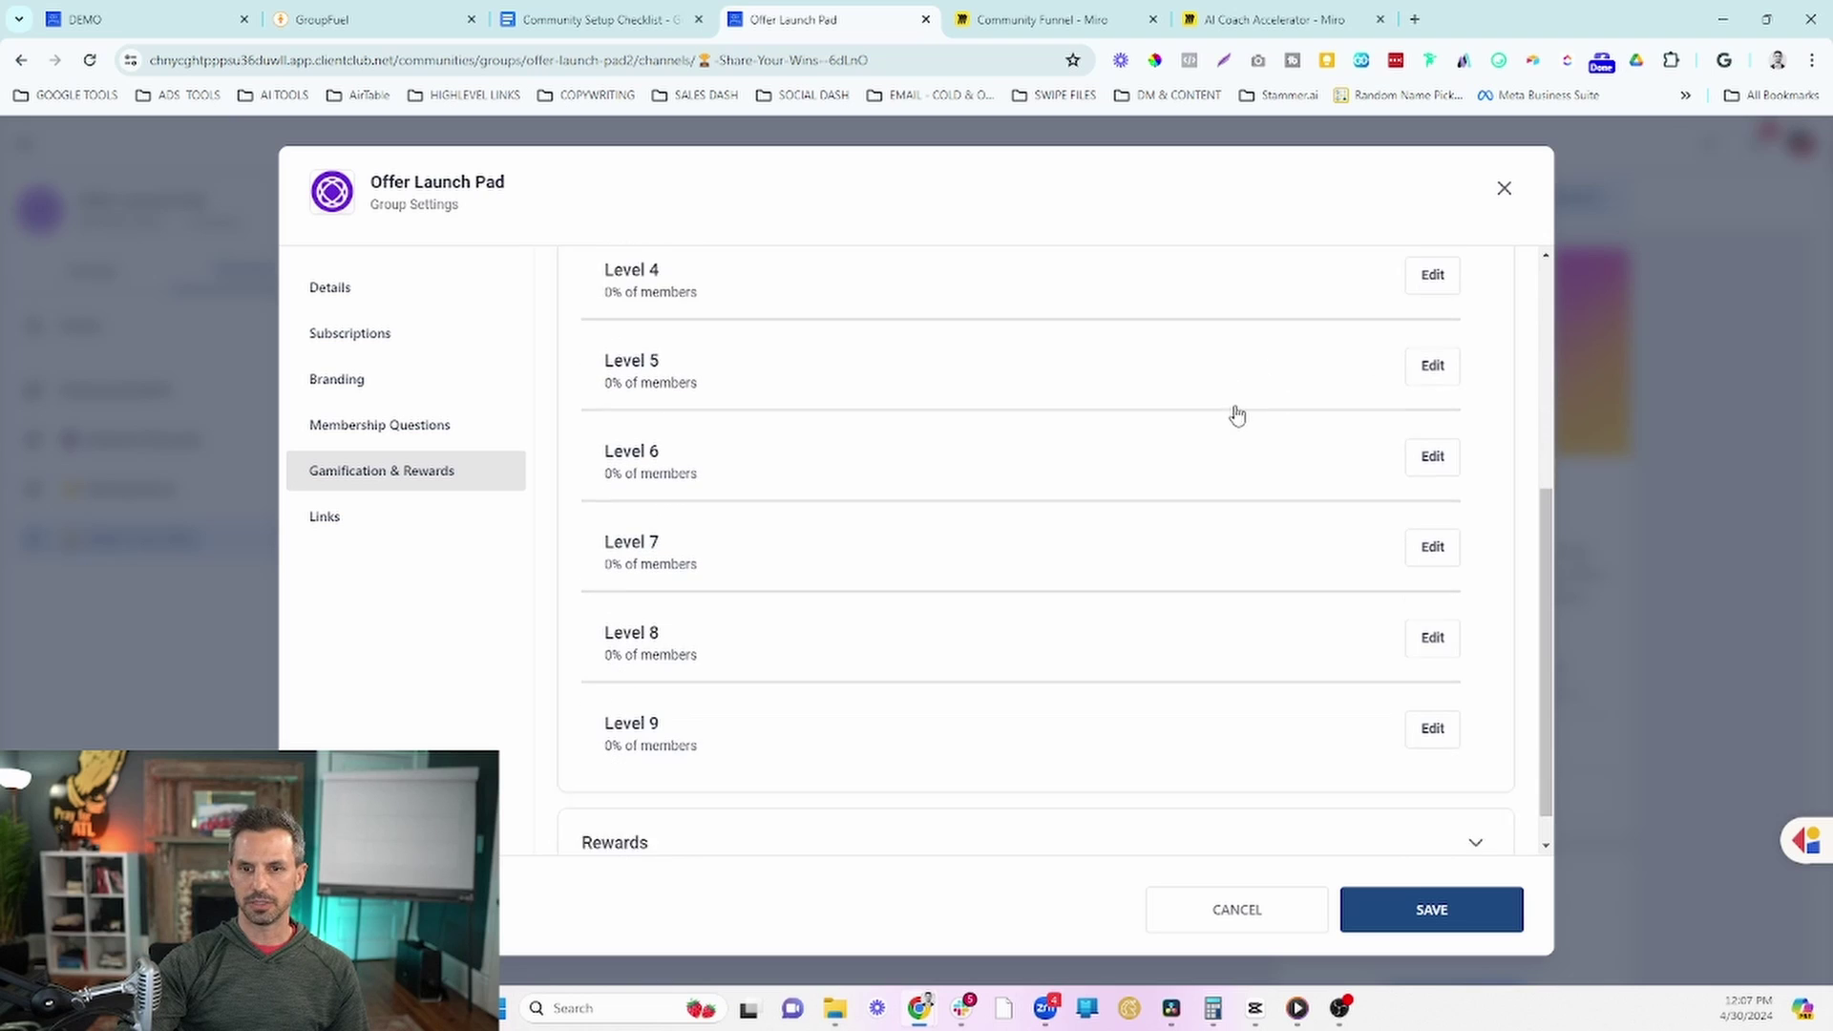
click(1074, 804)
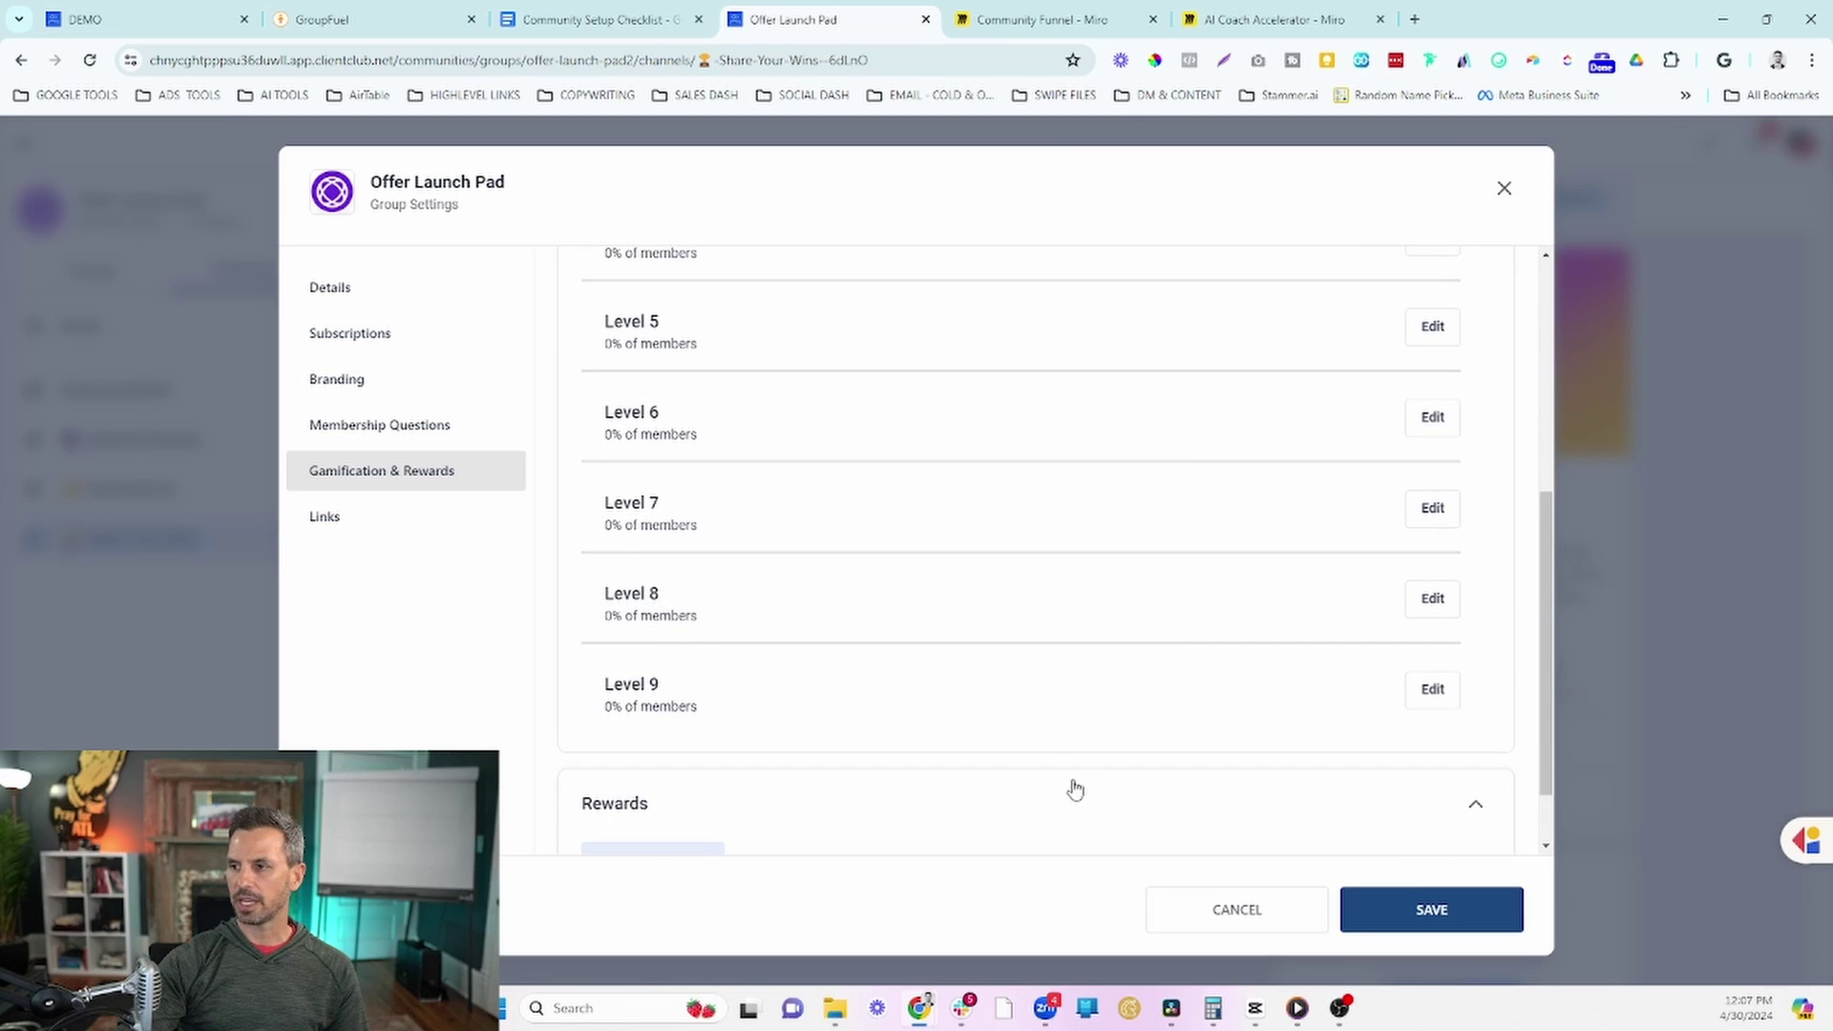
scroll(932, 400, down, 1)
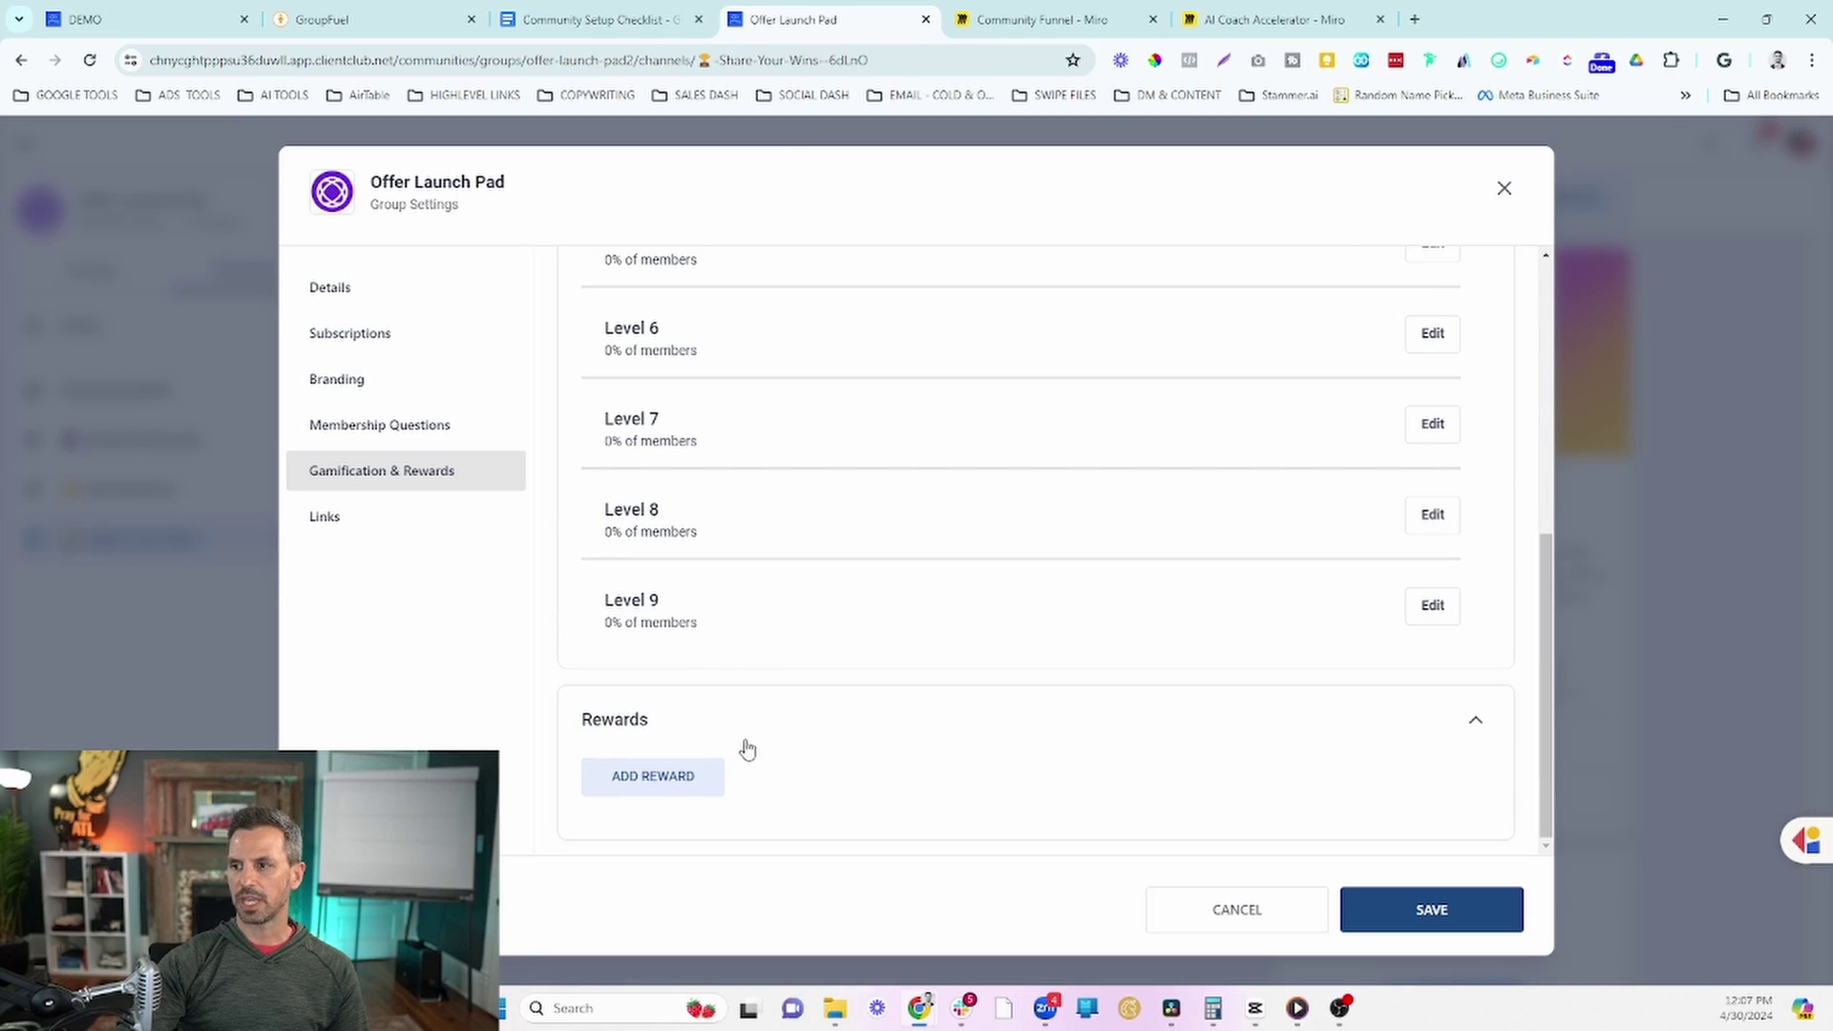
click(689, 771)
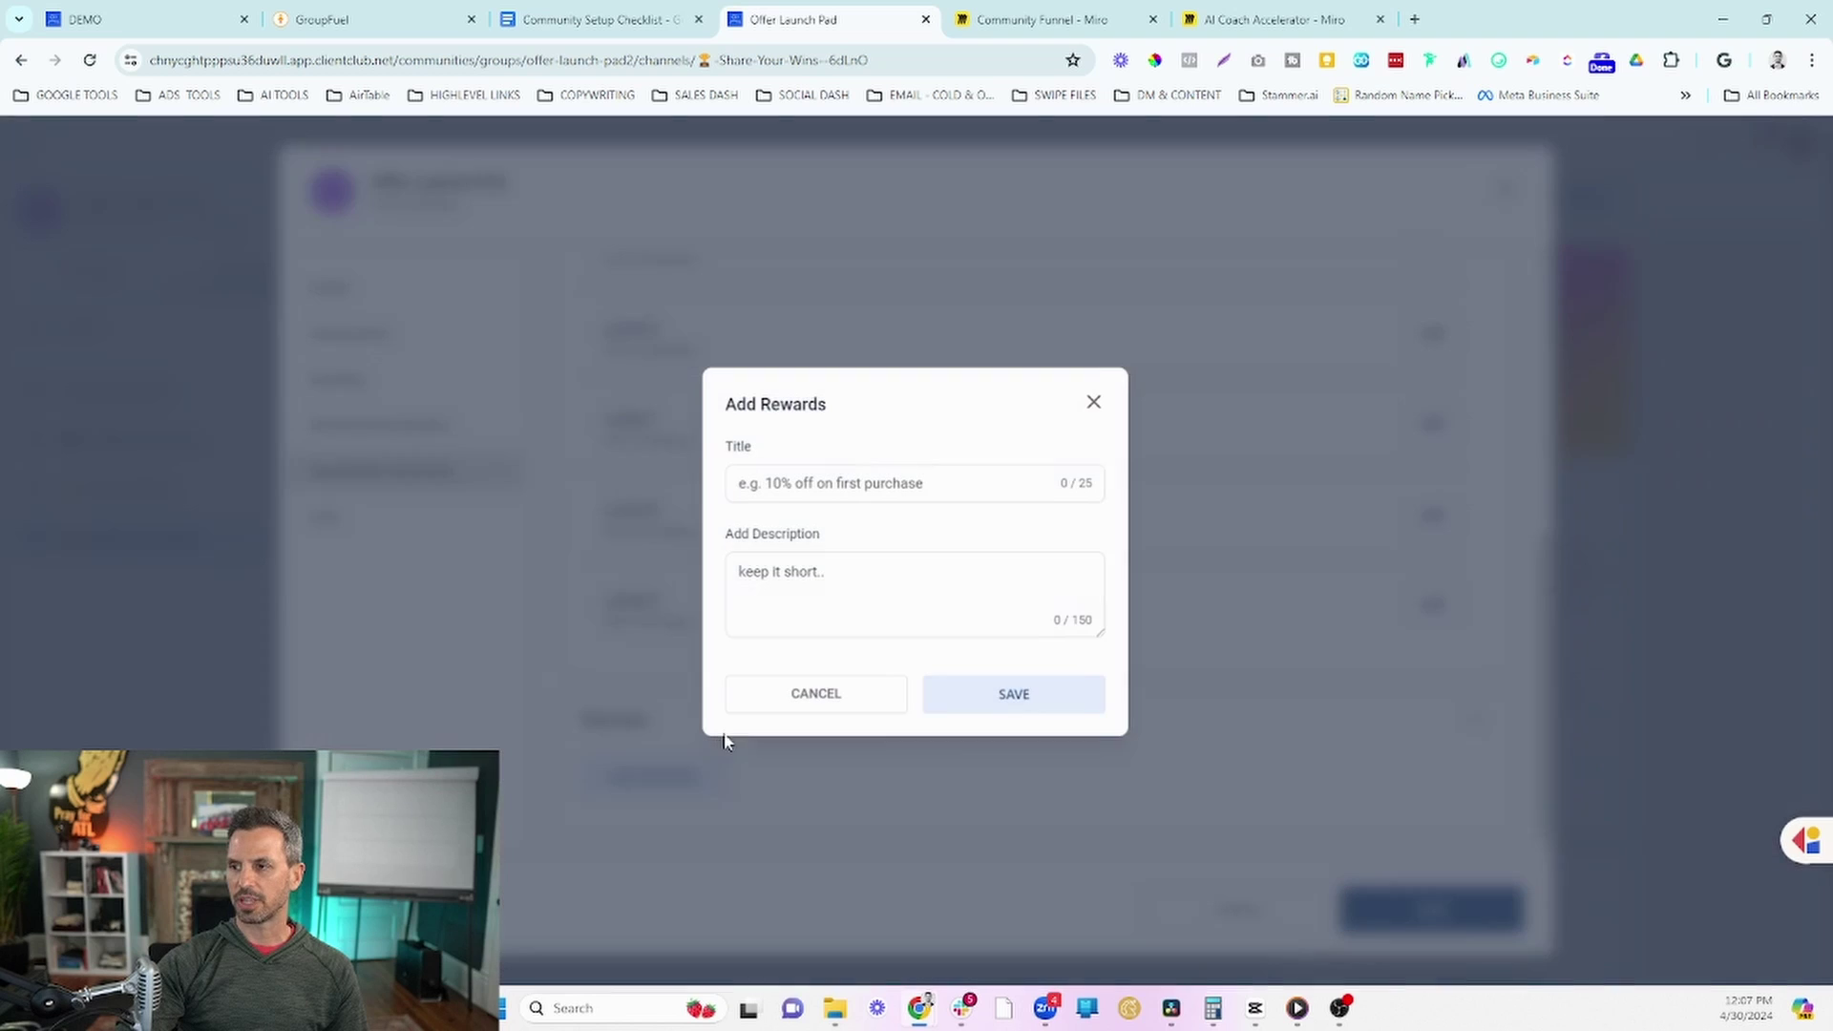
text(RE)
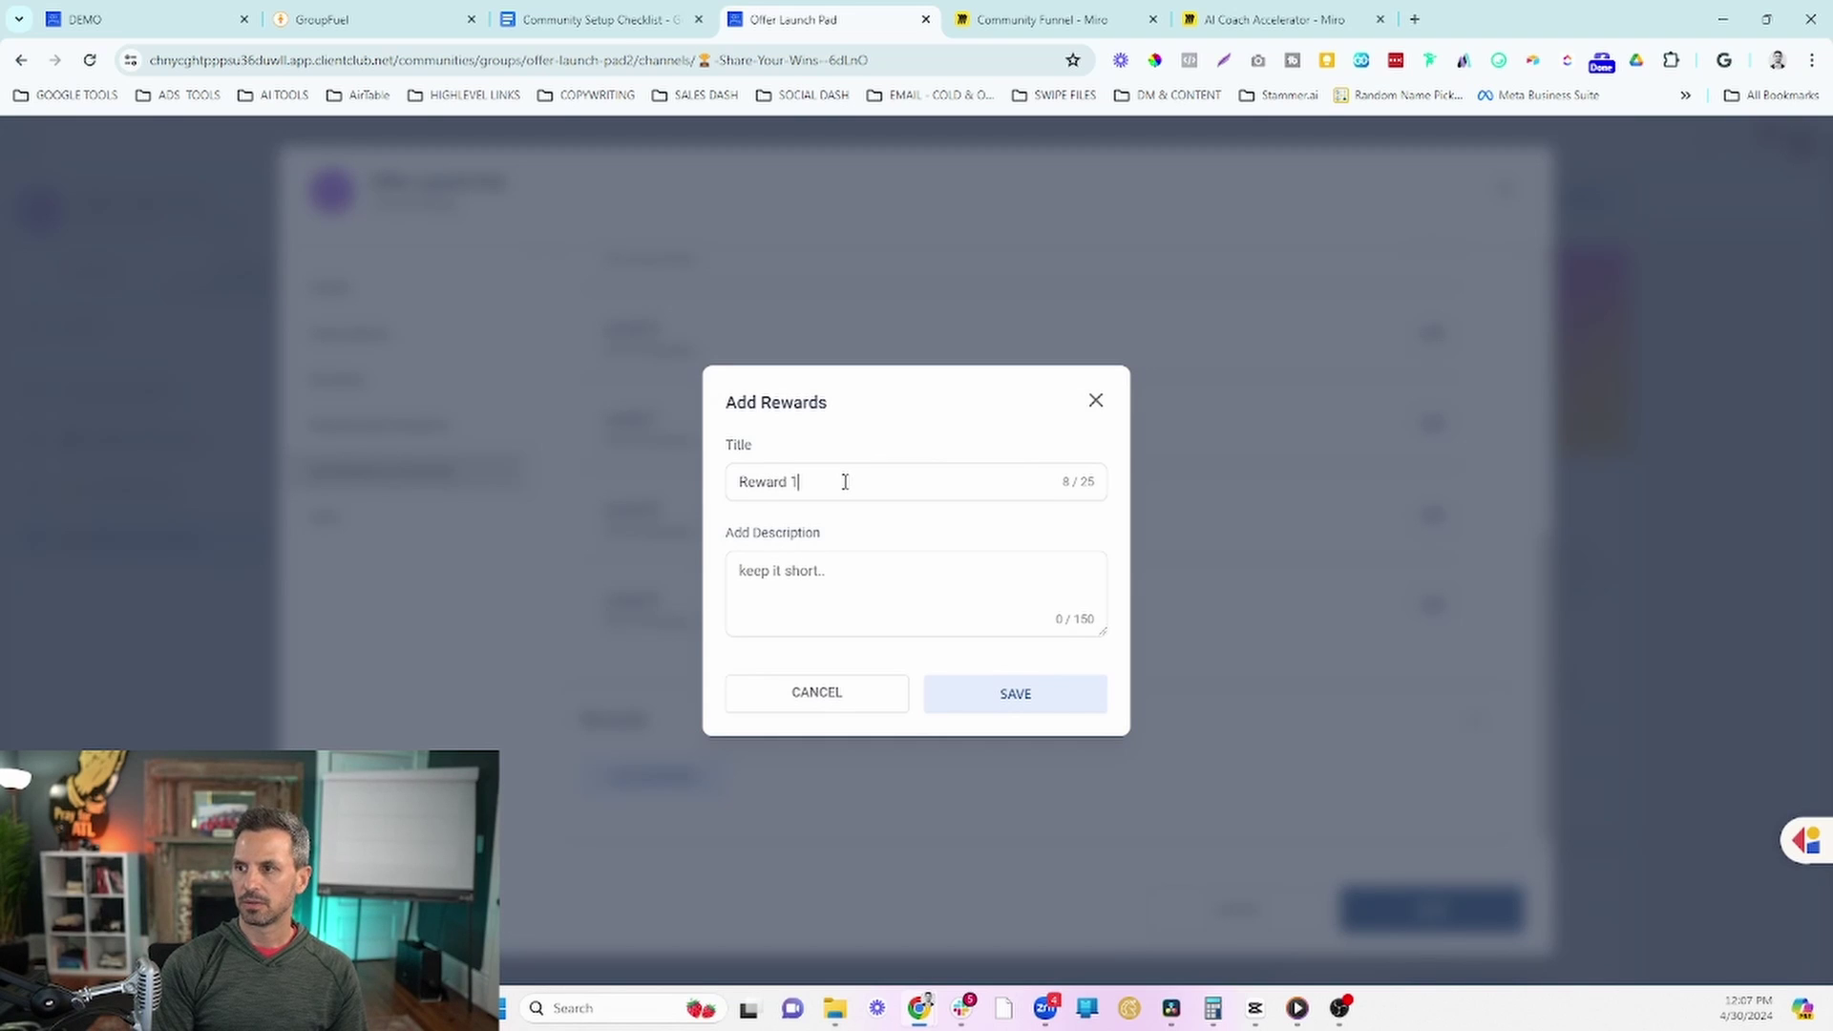
text(Reward 1)
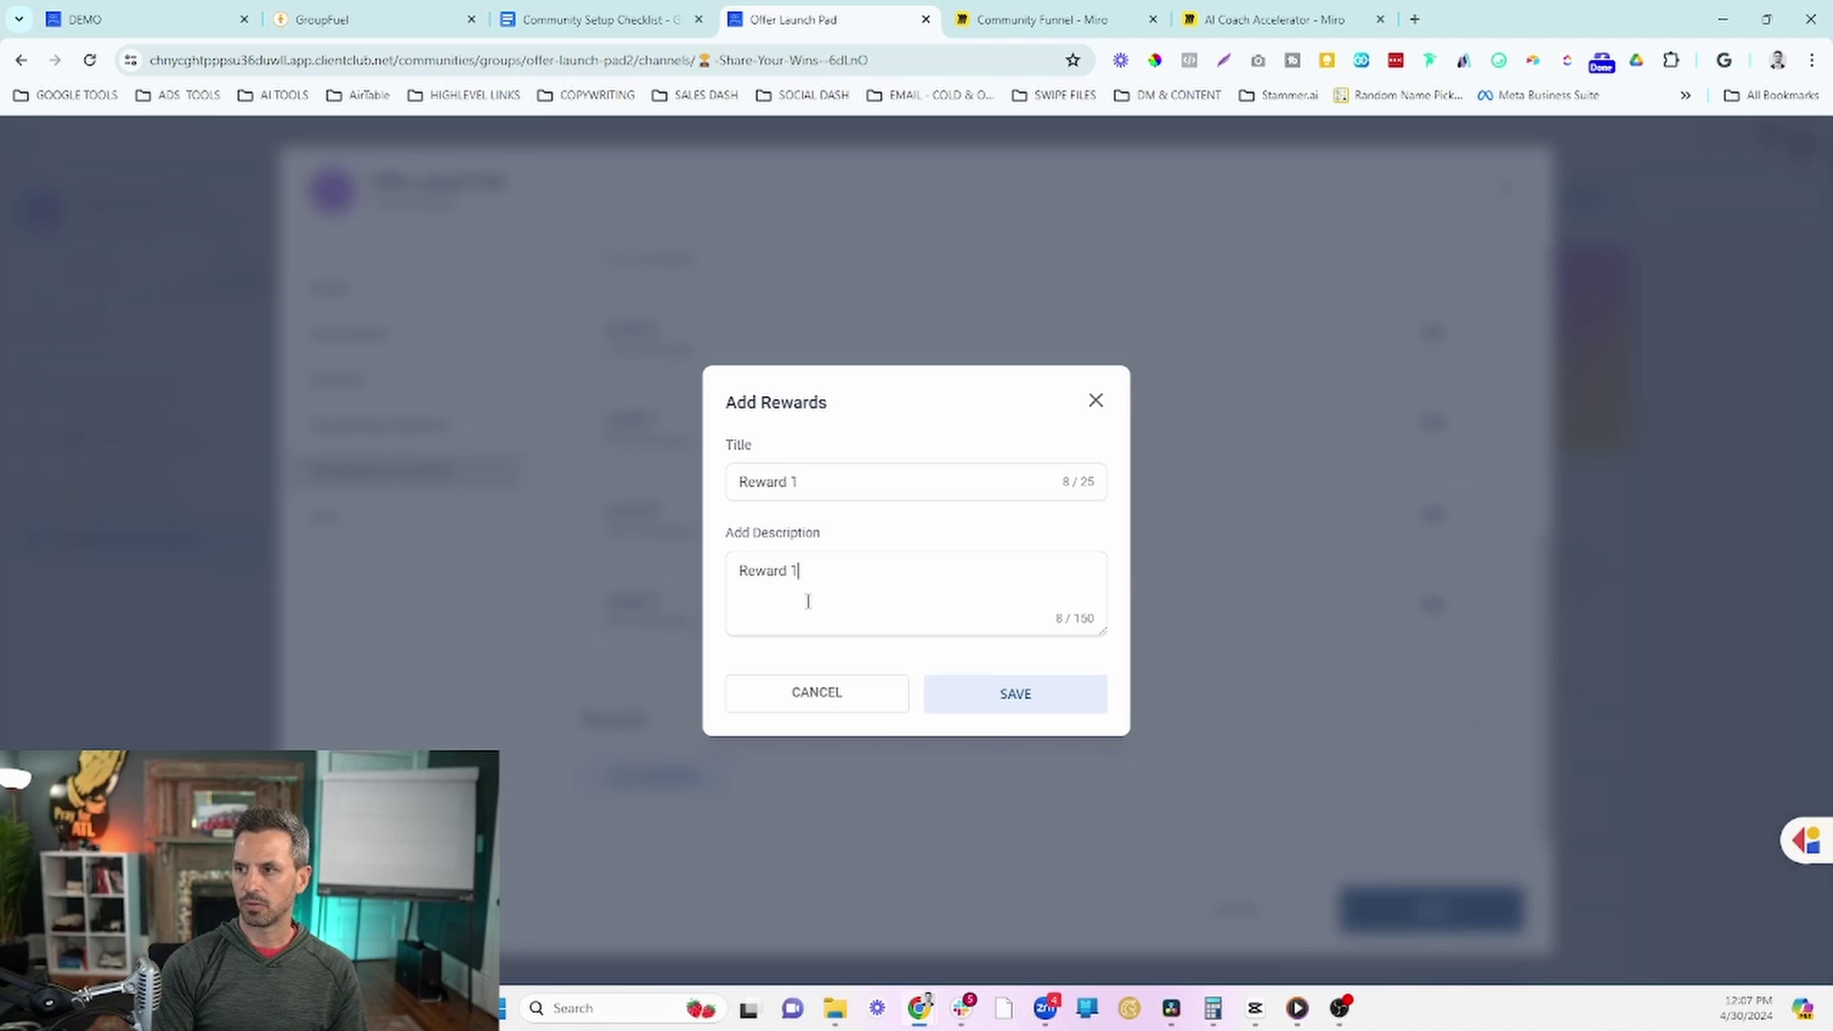
click(1017, 701)
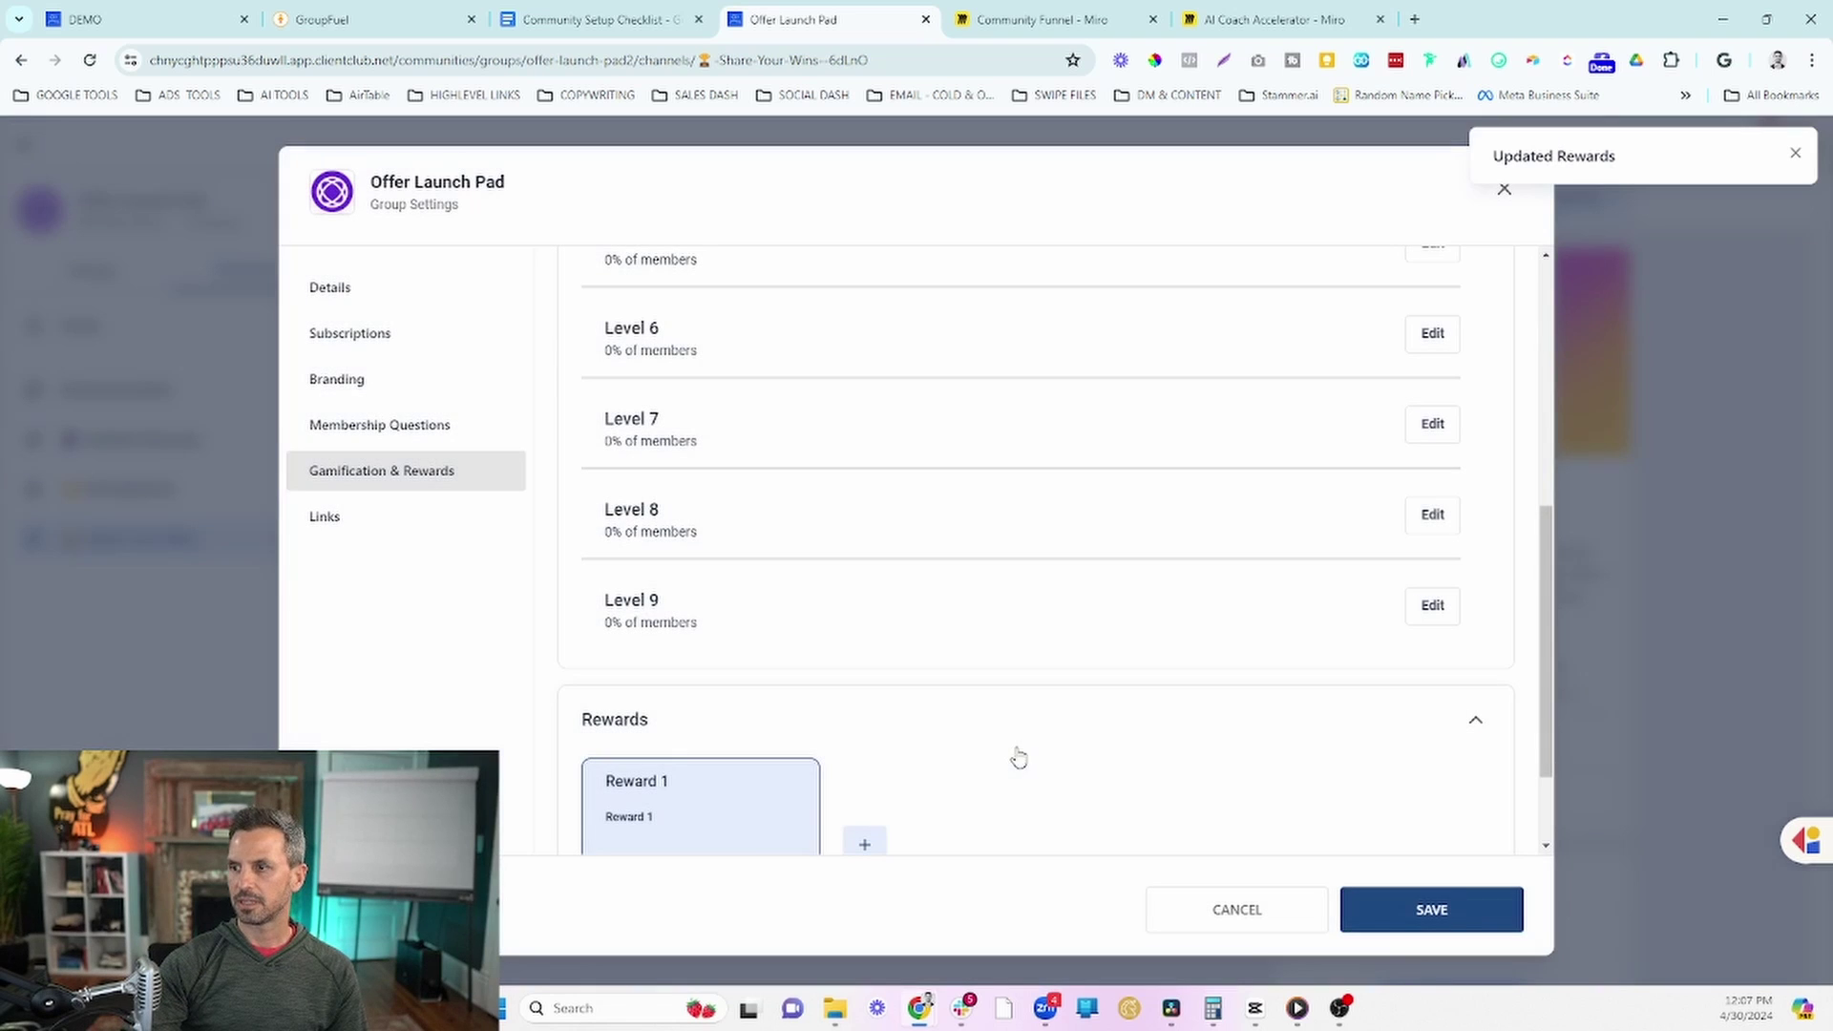
scroll(912, 708, down, 1)
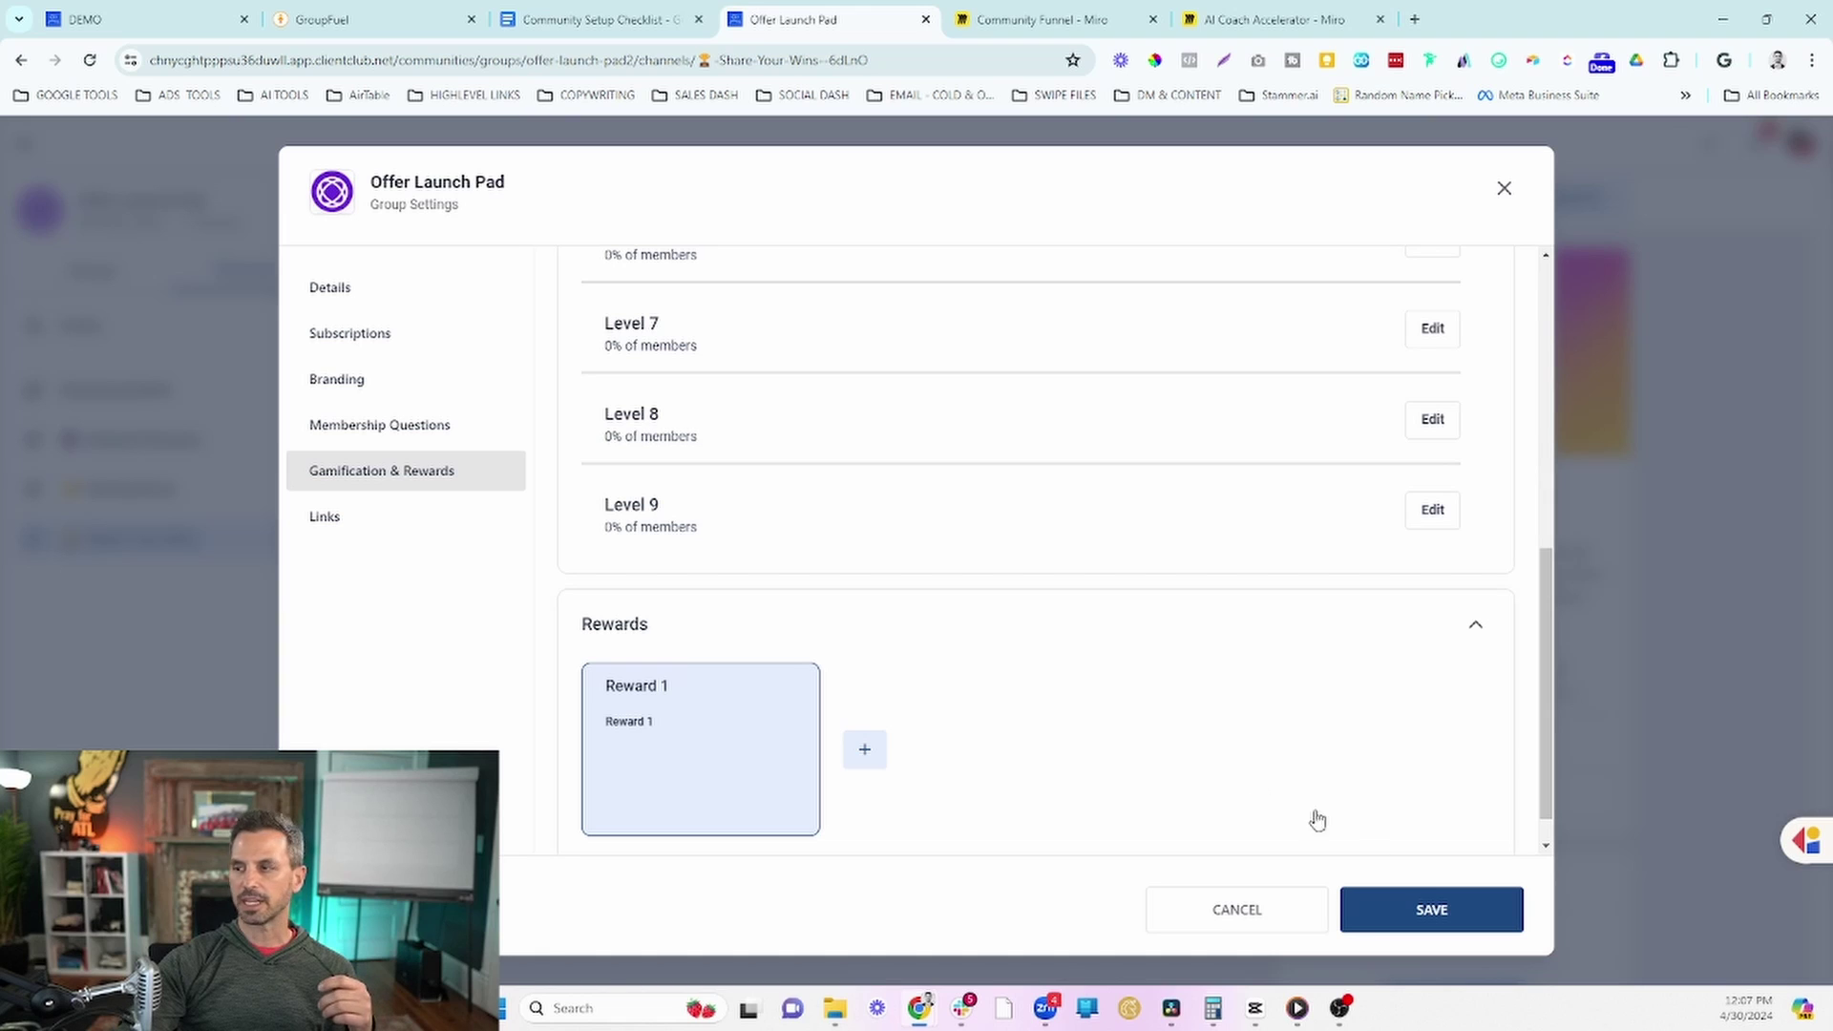
click(1434, 911)
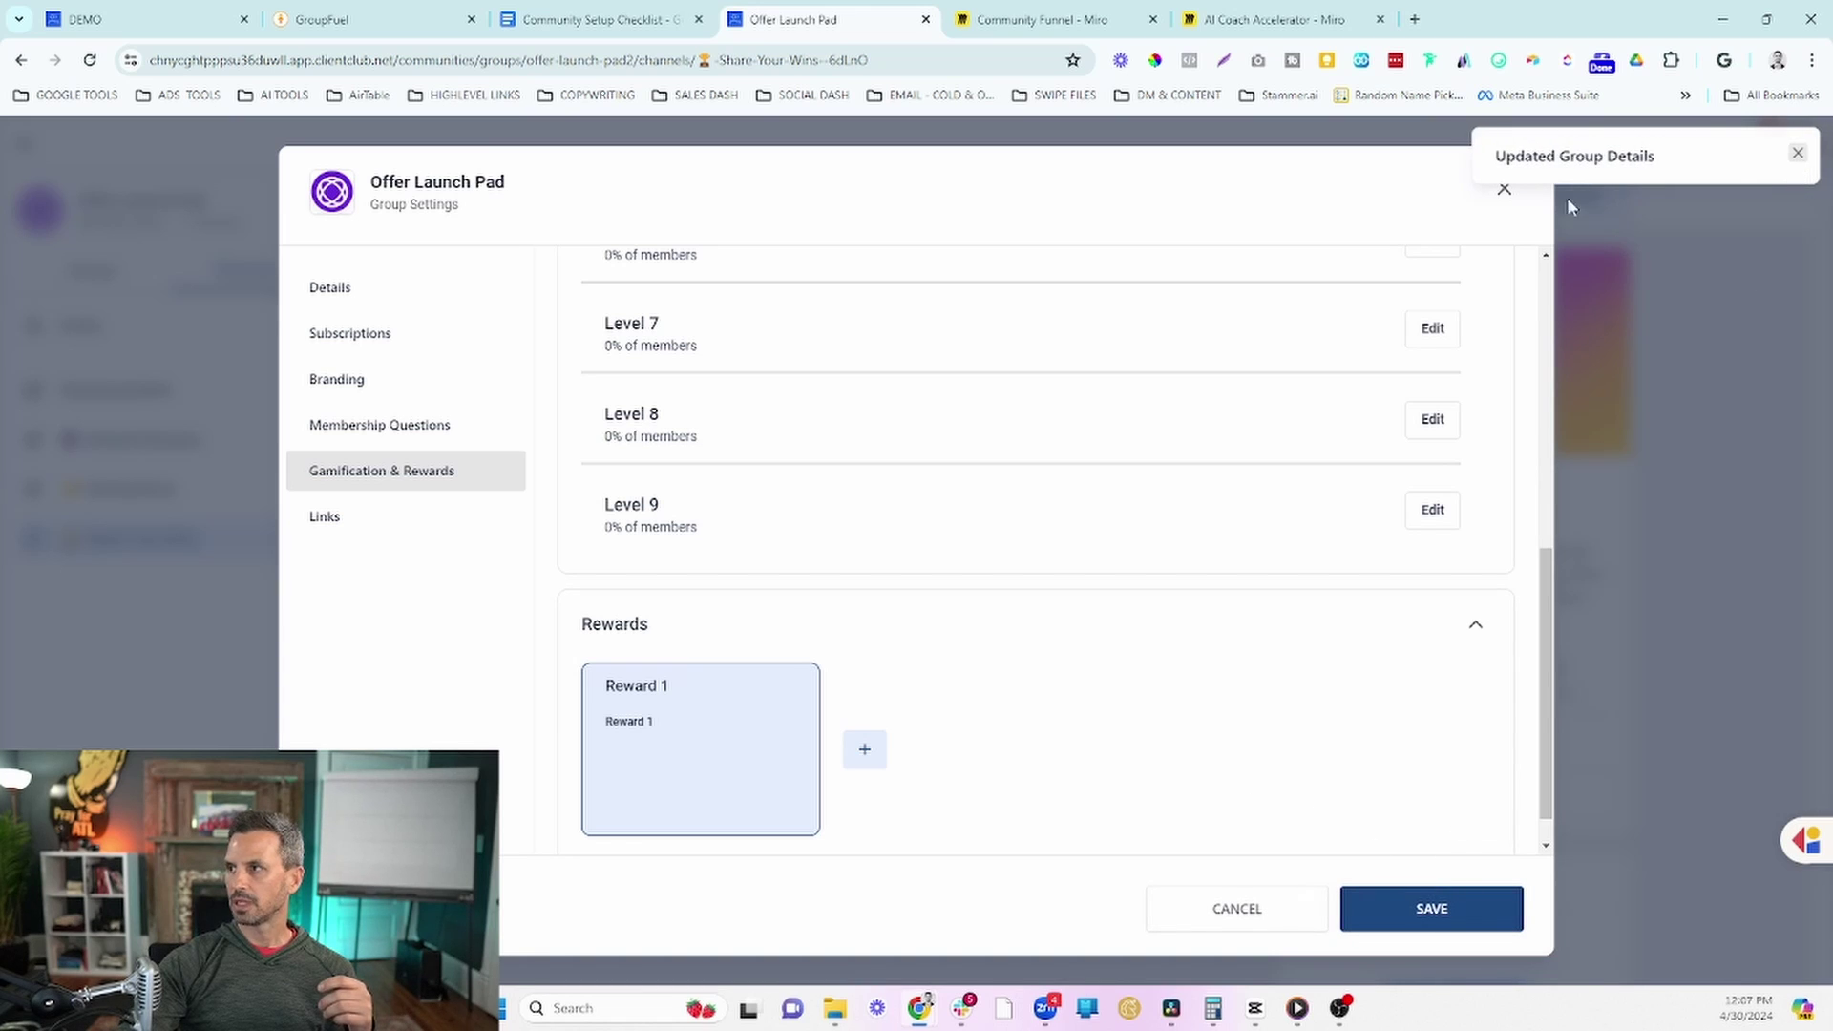
Step: Close the group settings, check the levels and reward on the group's leaderboard, and return to the discussion page
click(1504, 188)
click(873, 219)
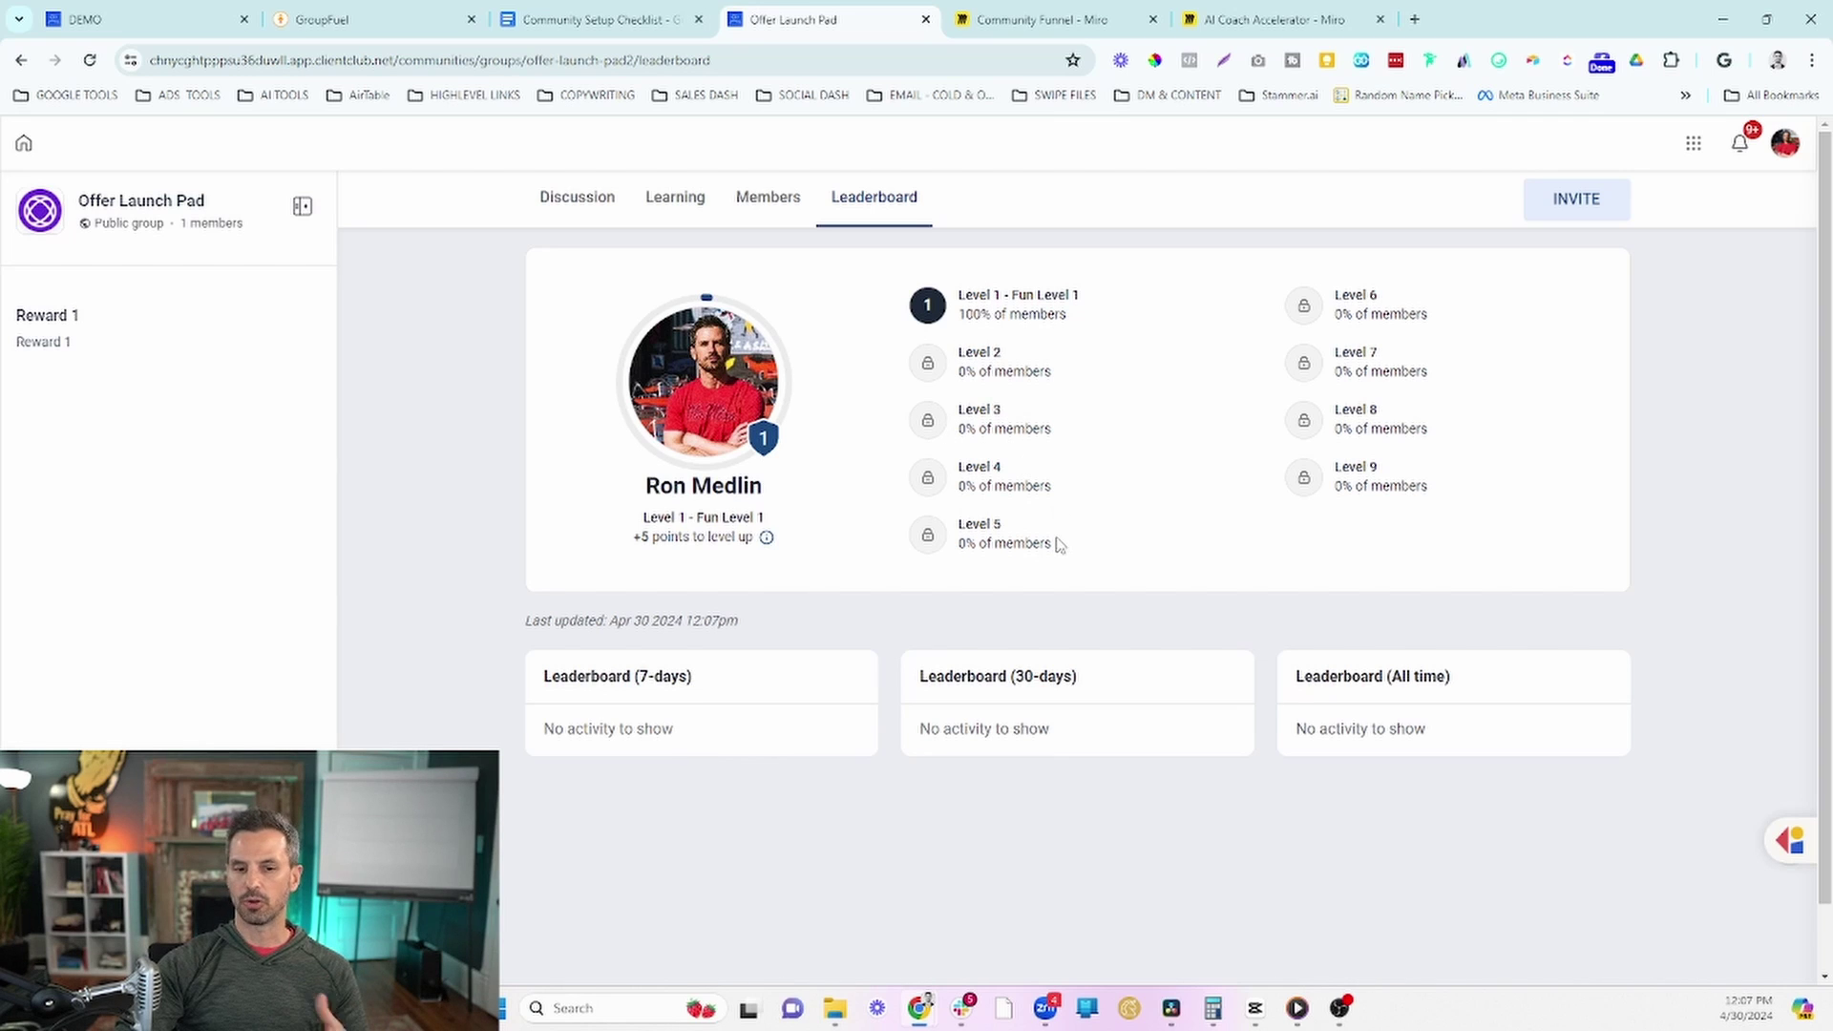
click(592, 206)
Step: Open the group's promotional links settings, and copy the "⏩ Start Here >>" text from the guide's Links example
click(1443, 800)
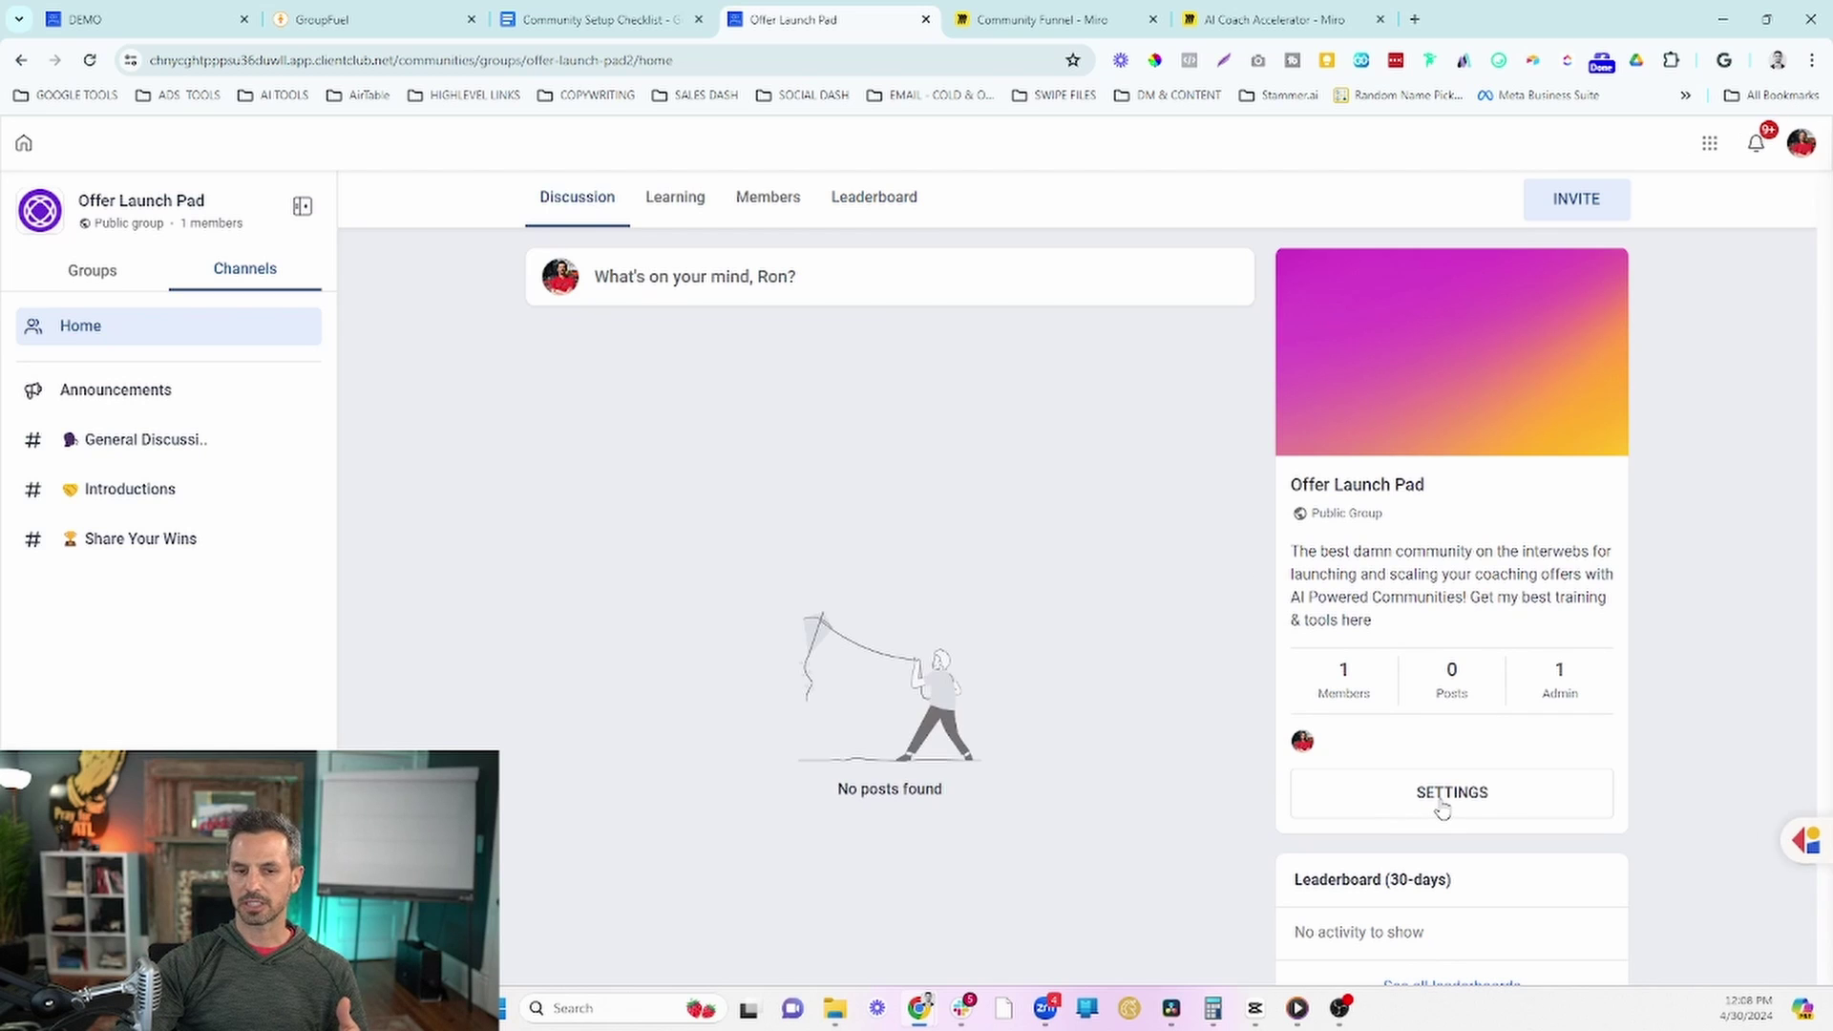
scroll(838, 539, down, 1)
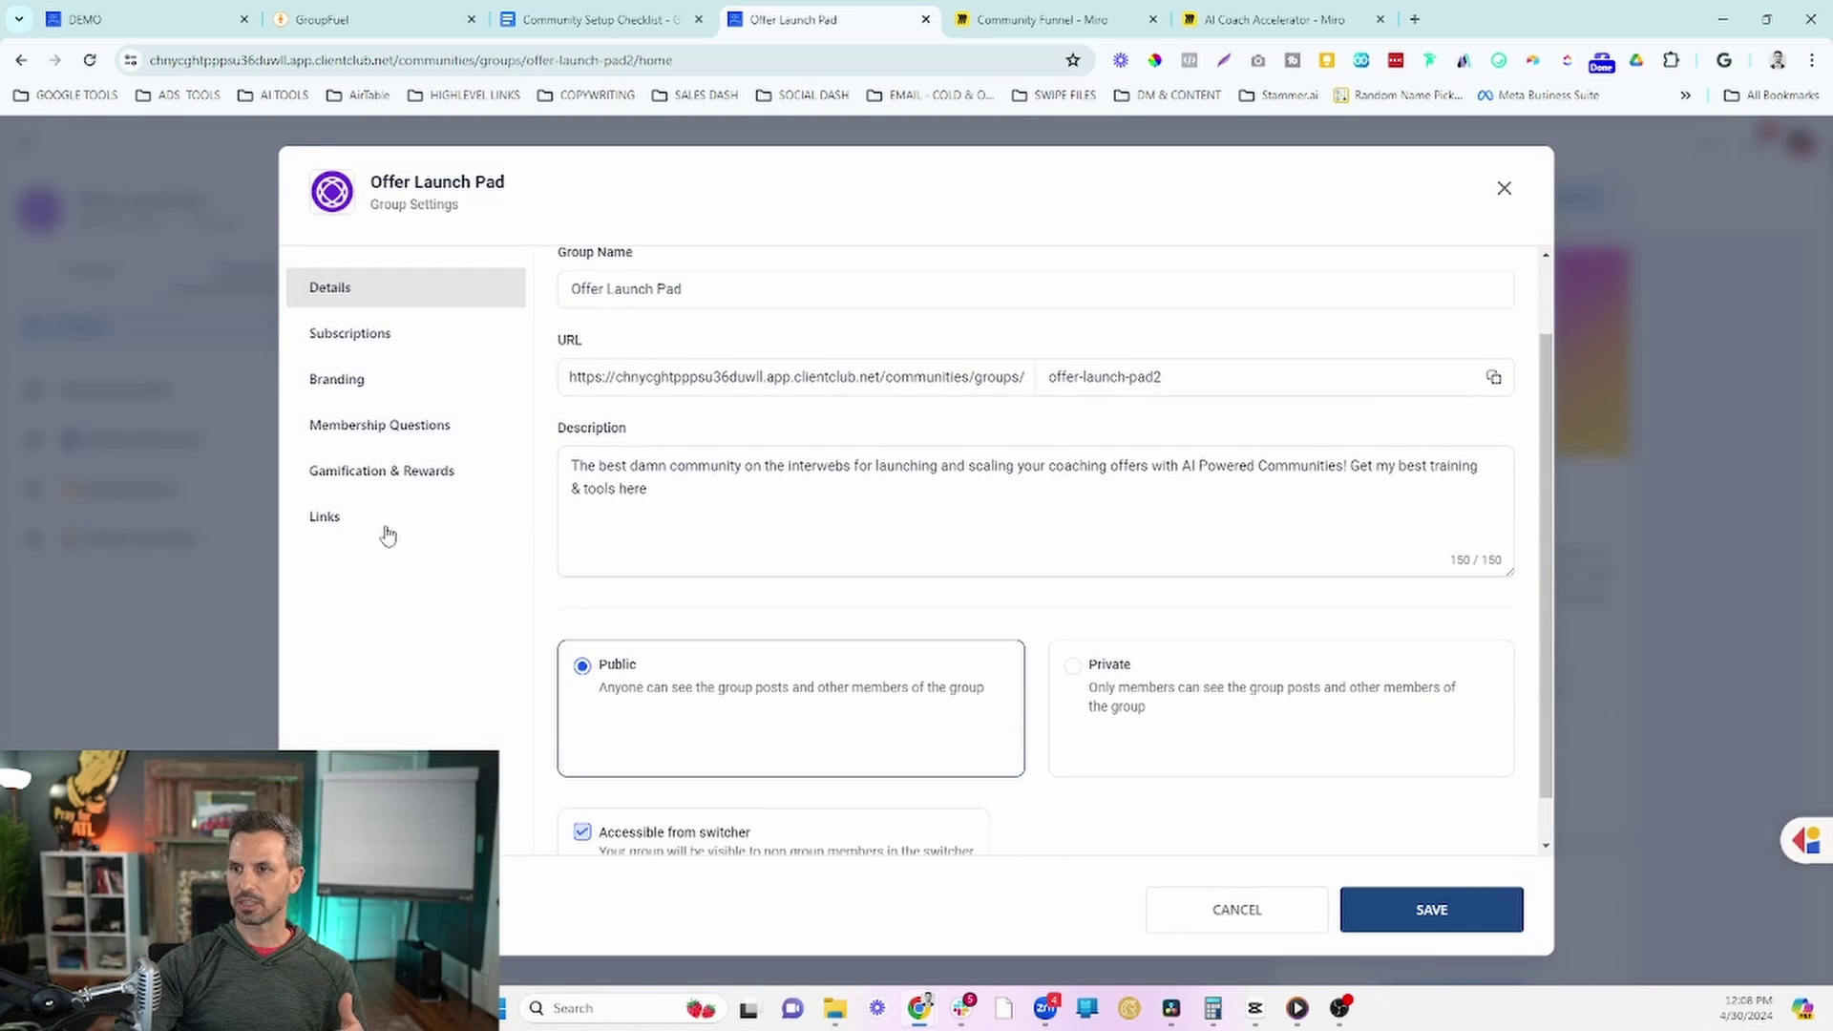
click(355, 528)
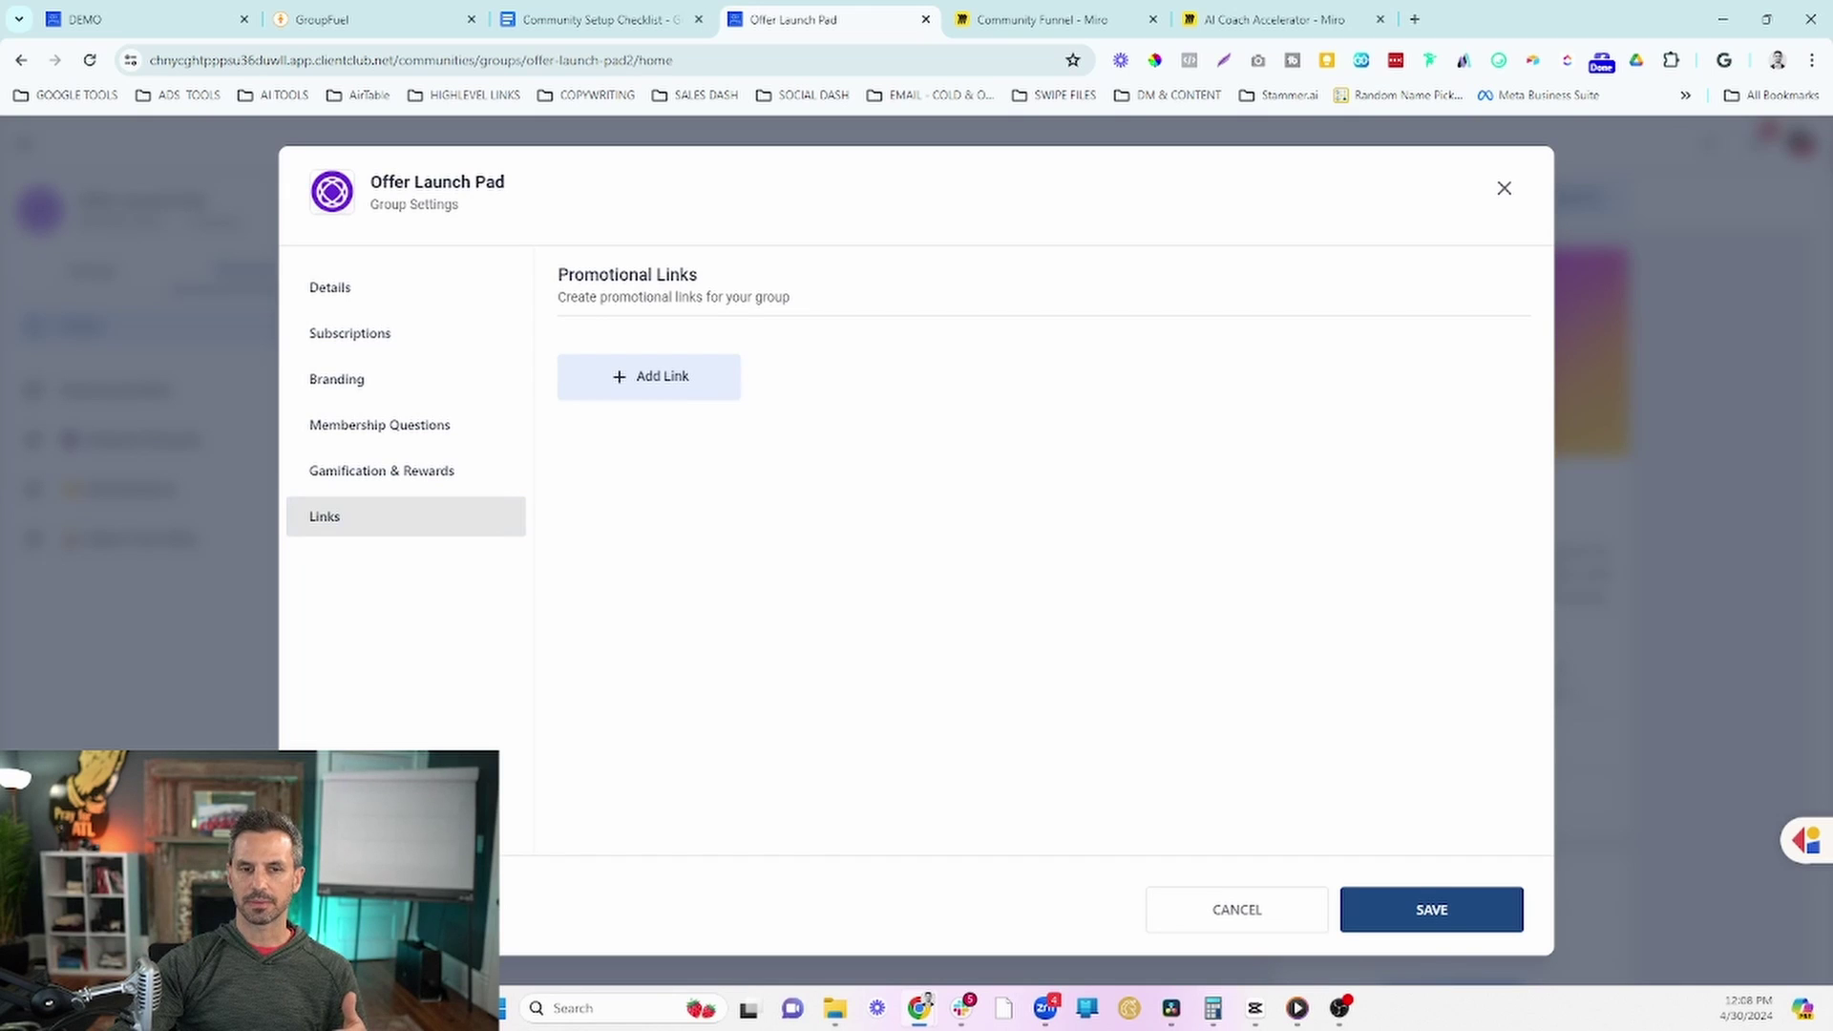
click(593, 34)
scroll(929, 775, down, 4)
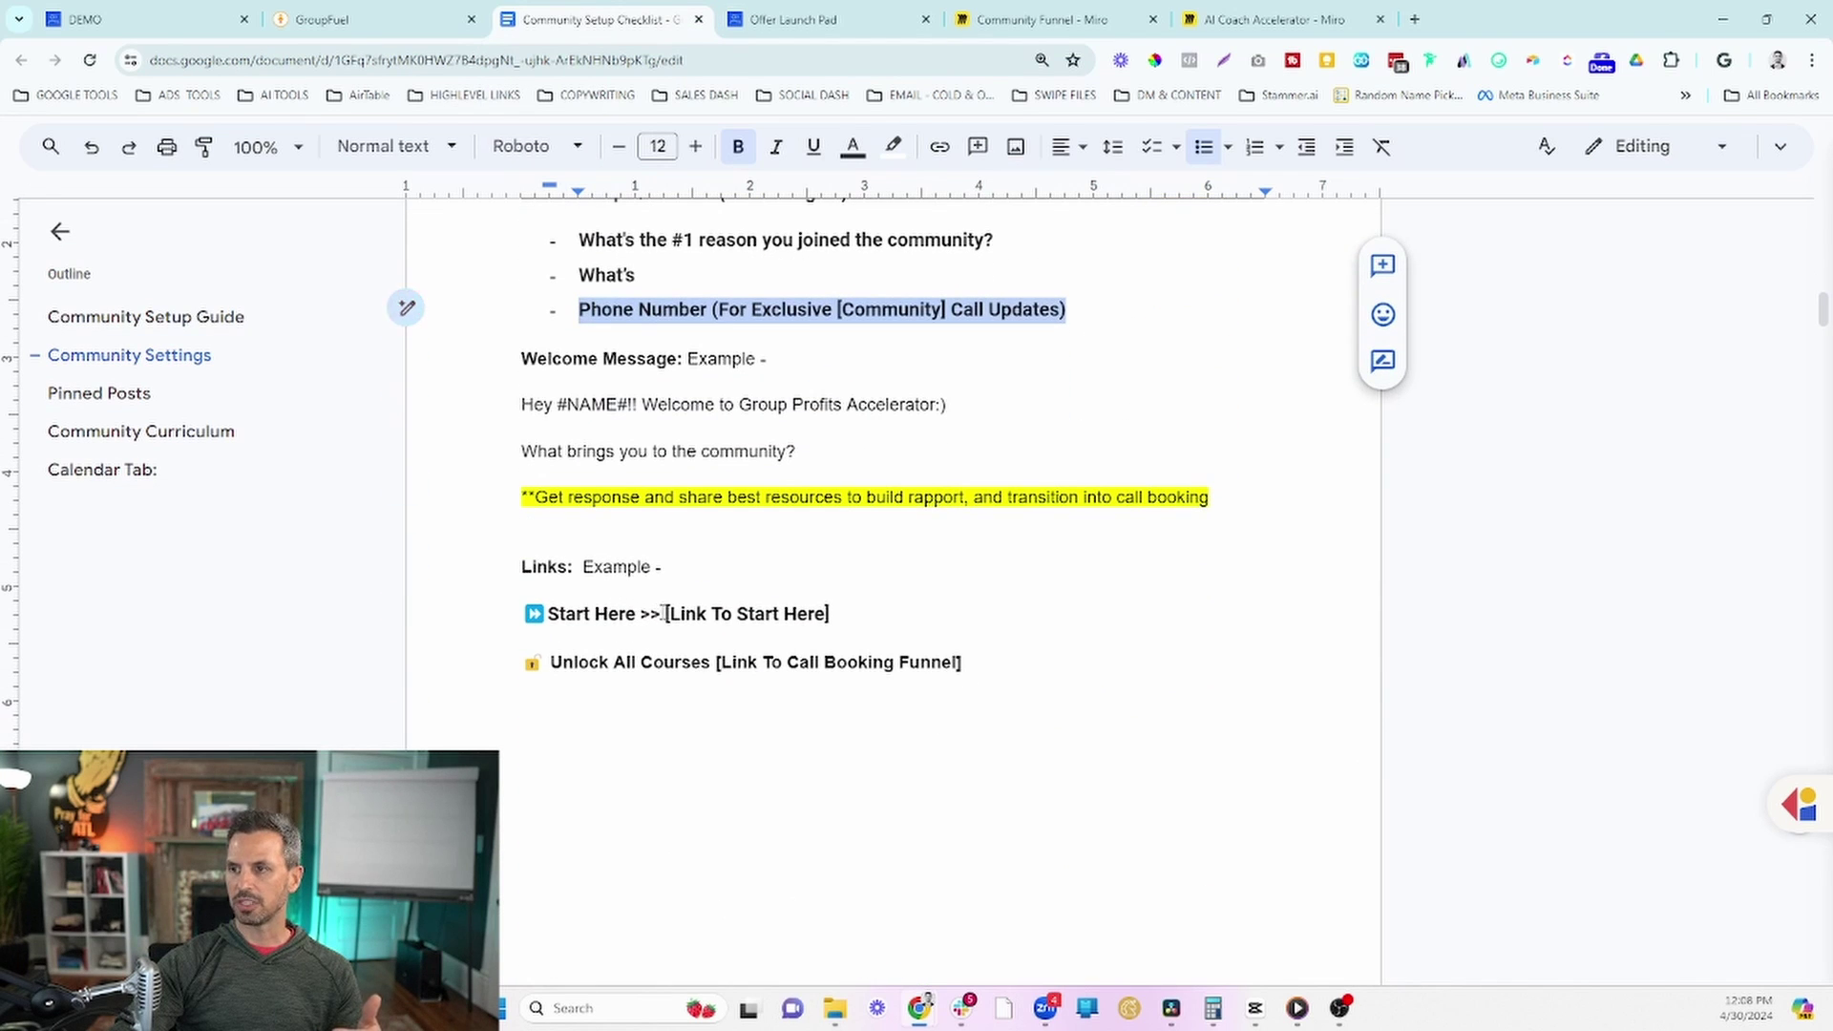
drag(660, 614, 482, 618)
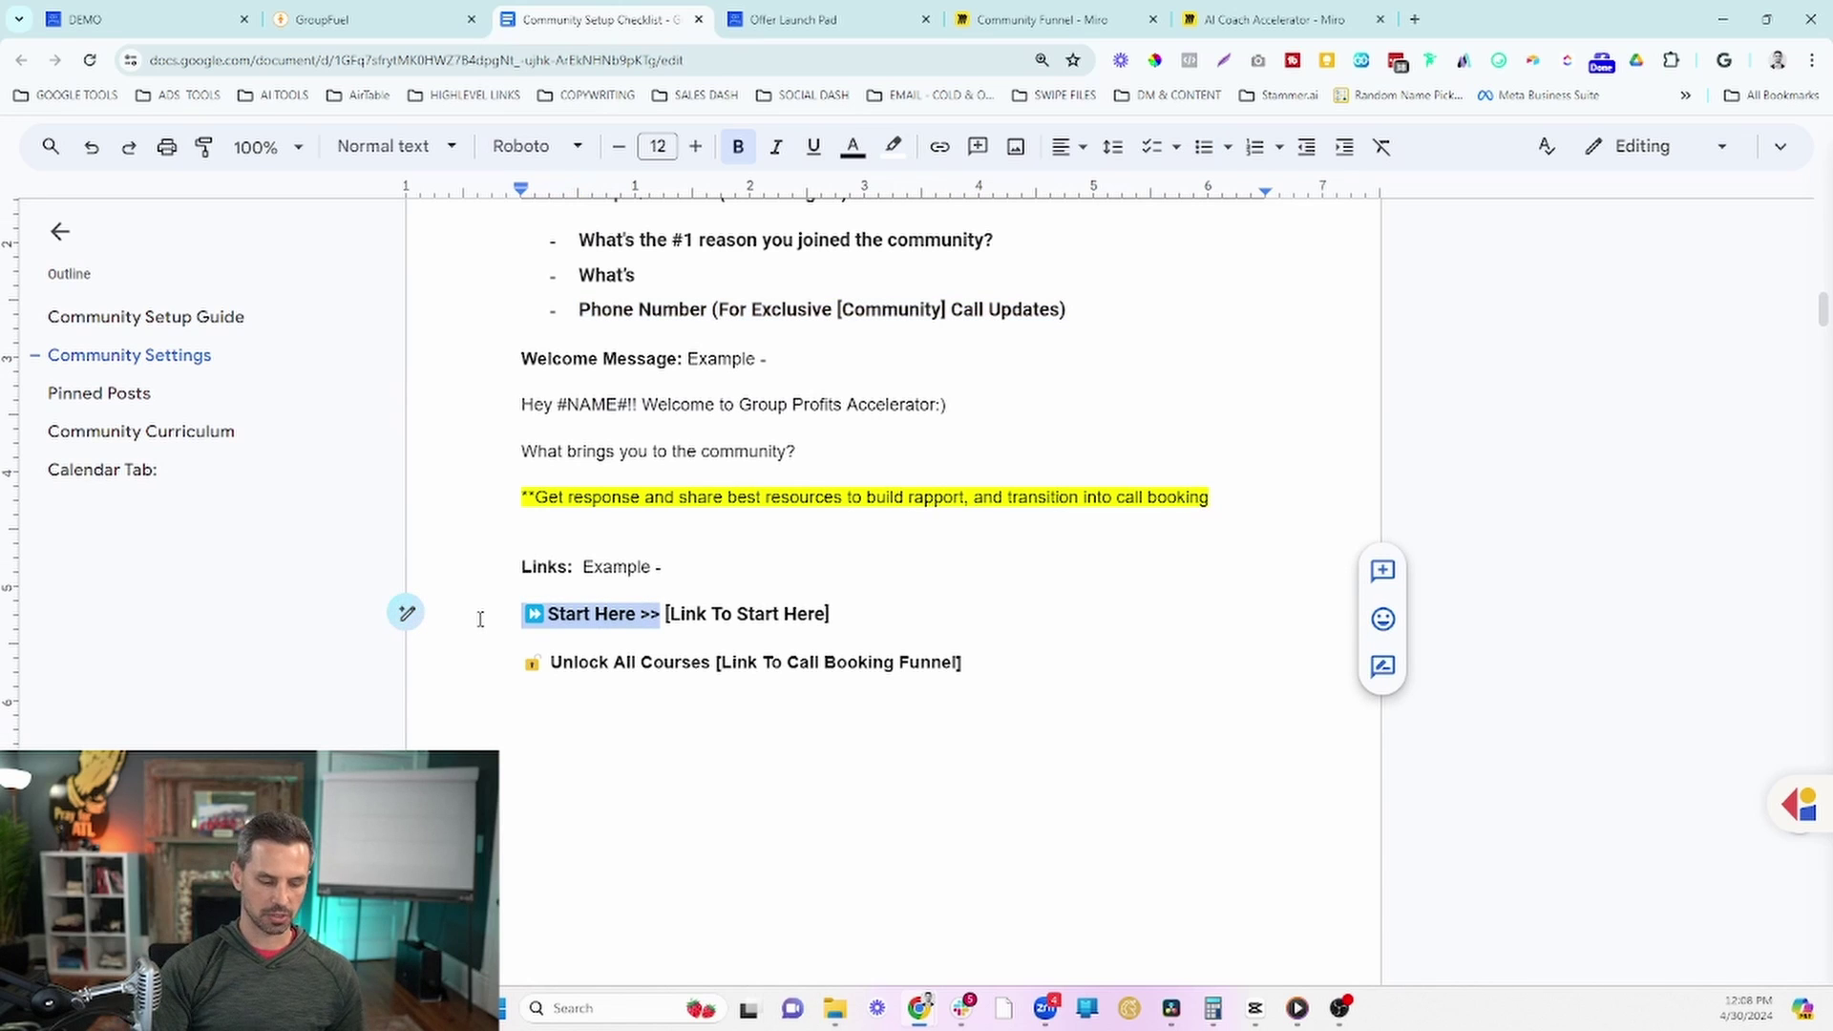
Step: Leave the group settings, view the group's Learning page where courses are added, and return to the discussion page
click(823, 20)
click(1504, 189)
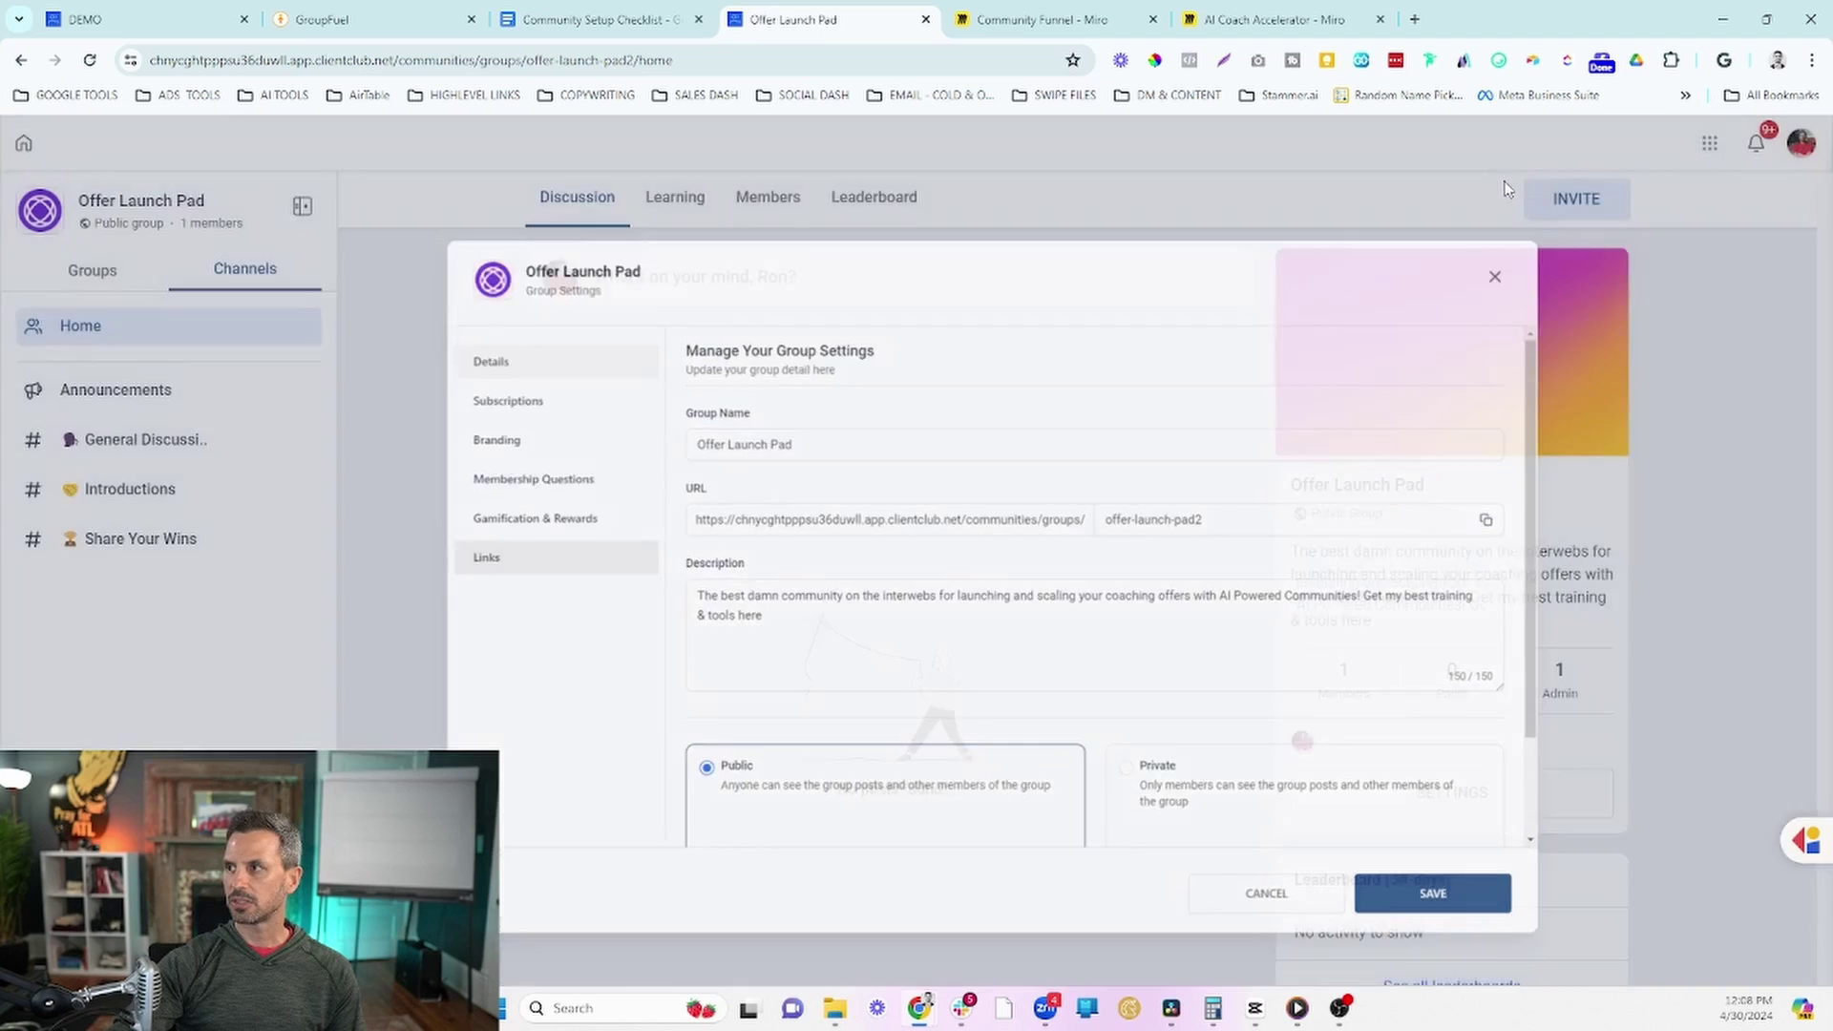
click(698, 198)
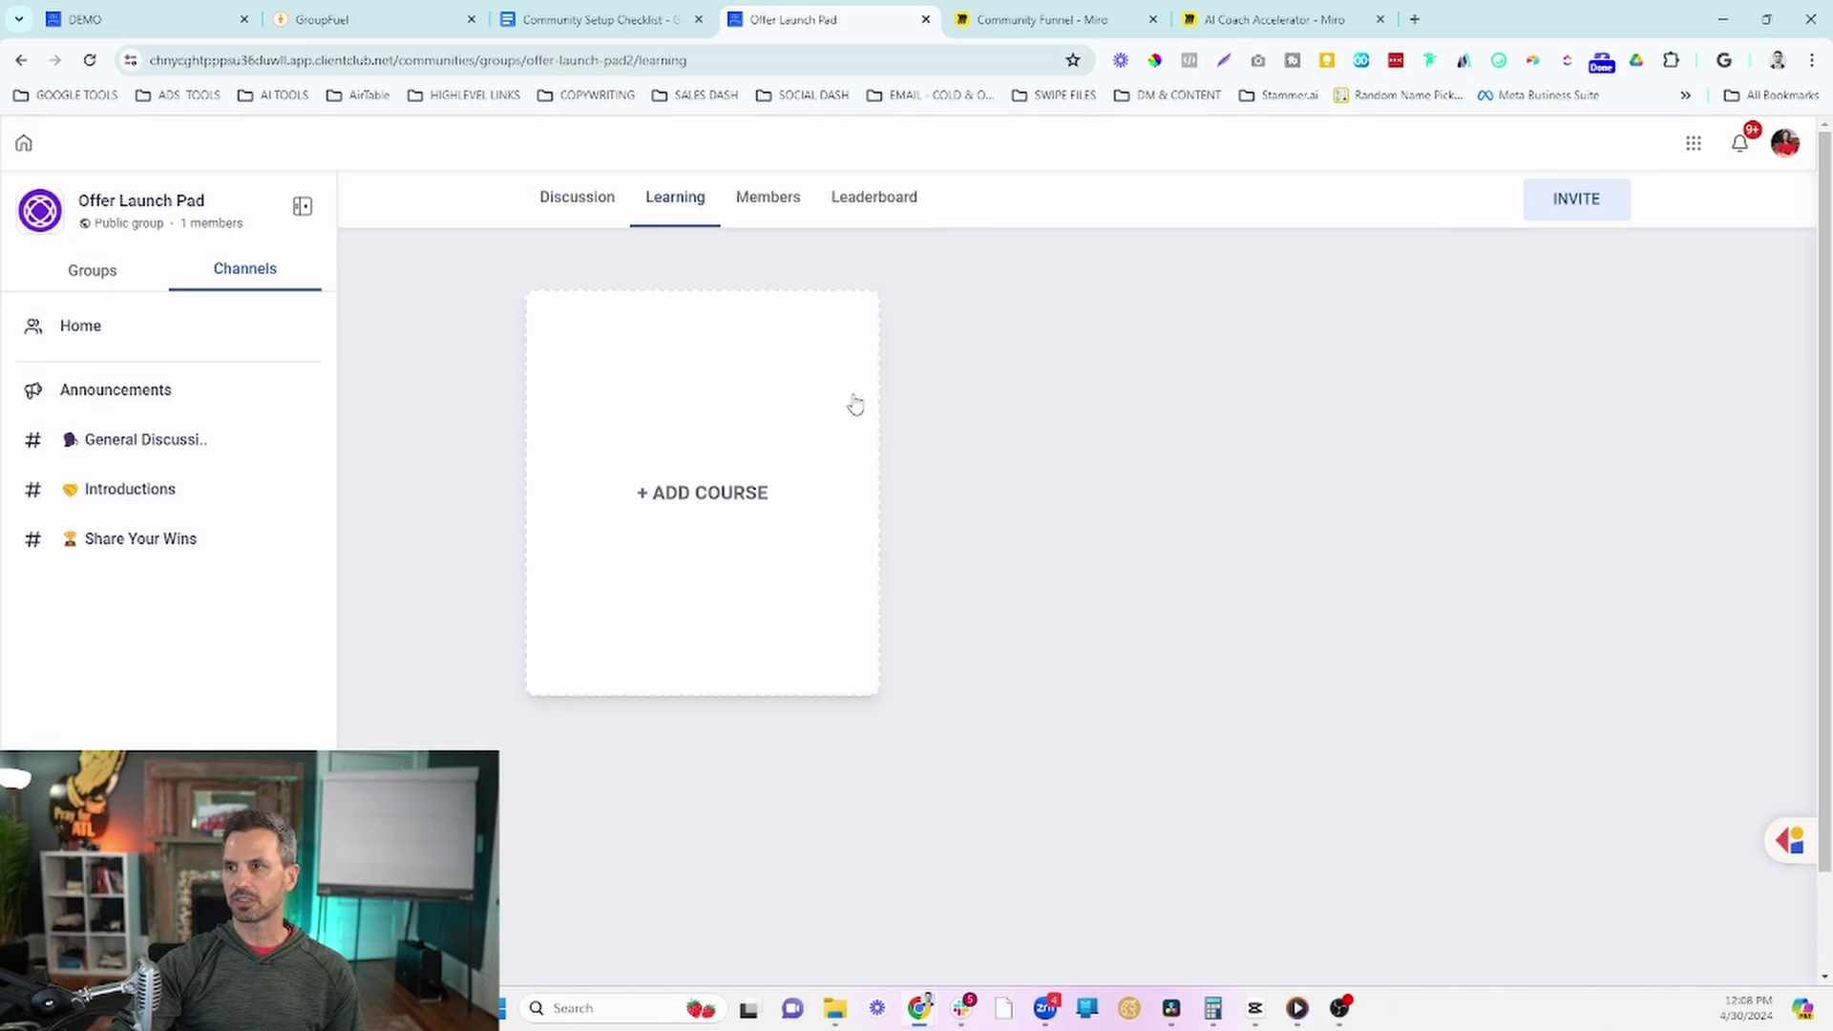
click(603, 208)
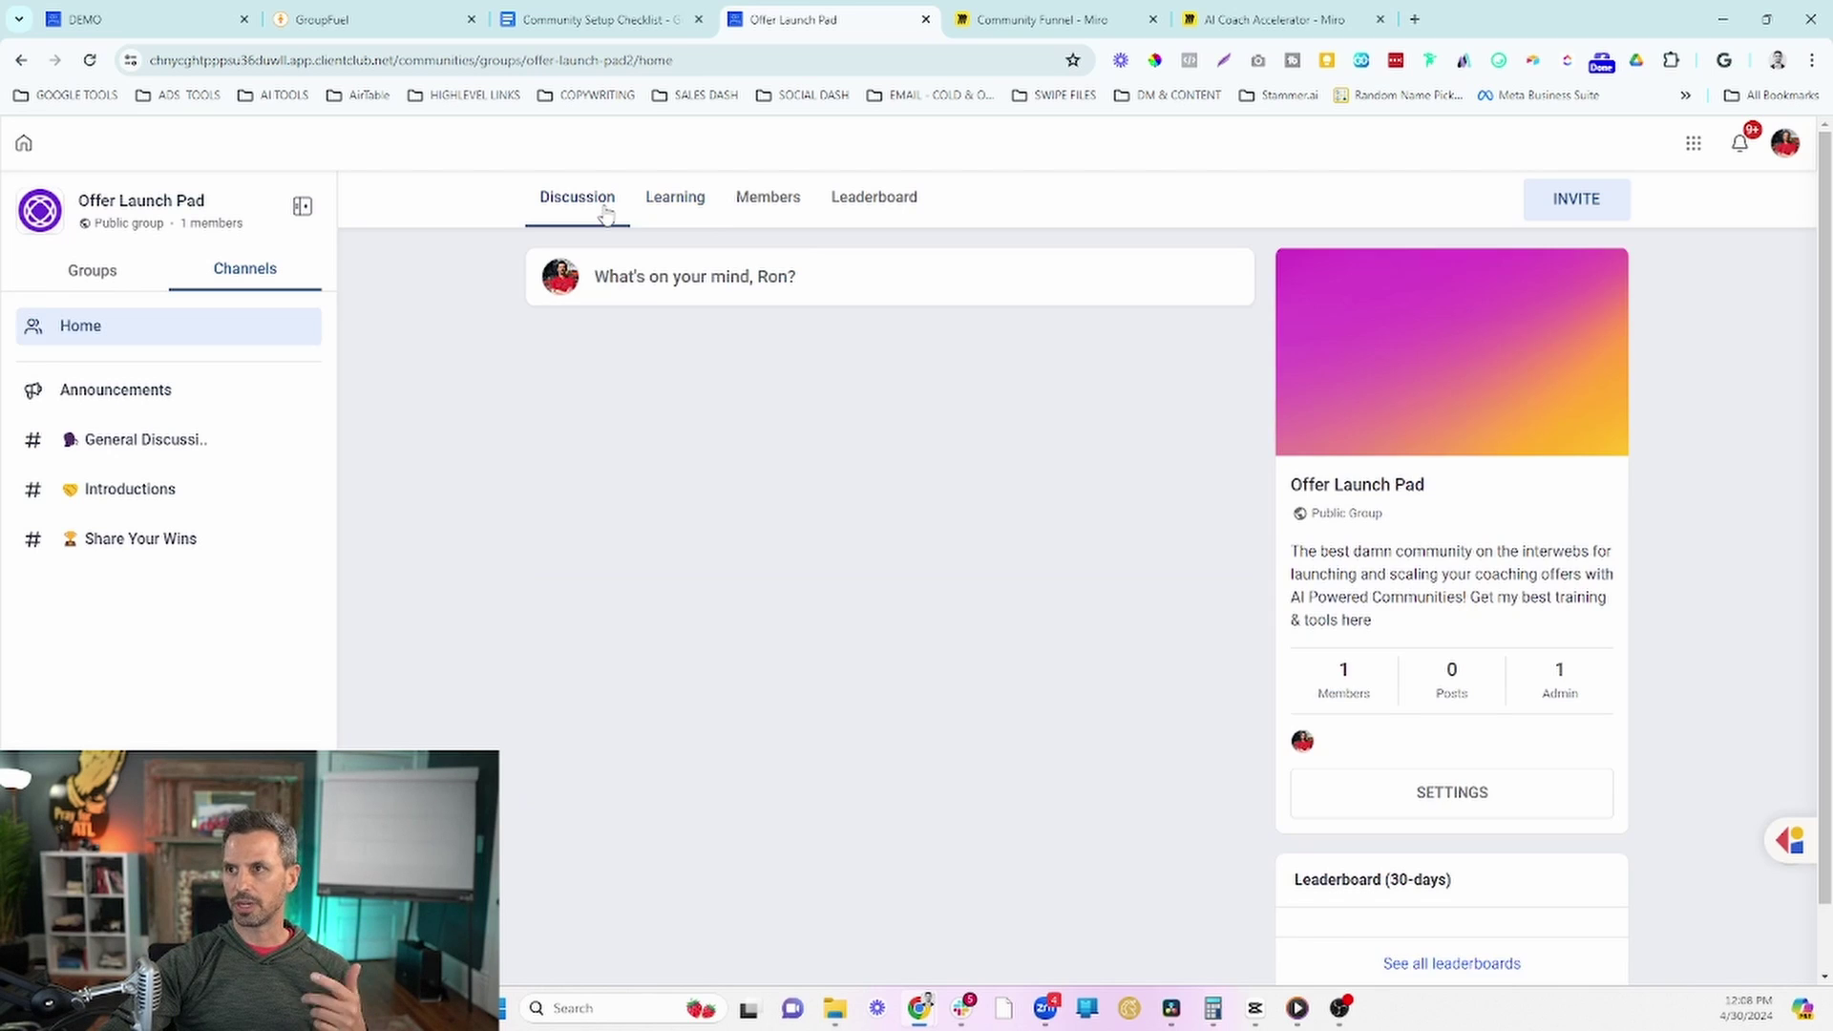
click(1452, 793)
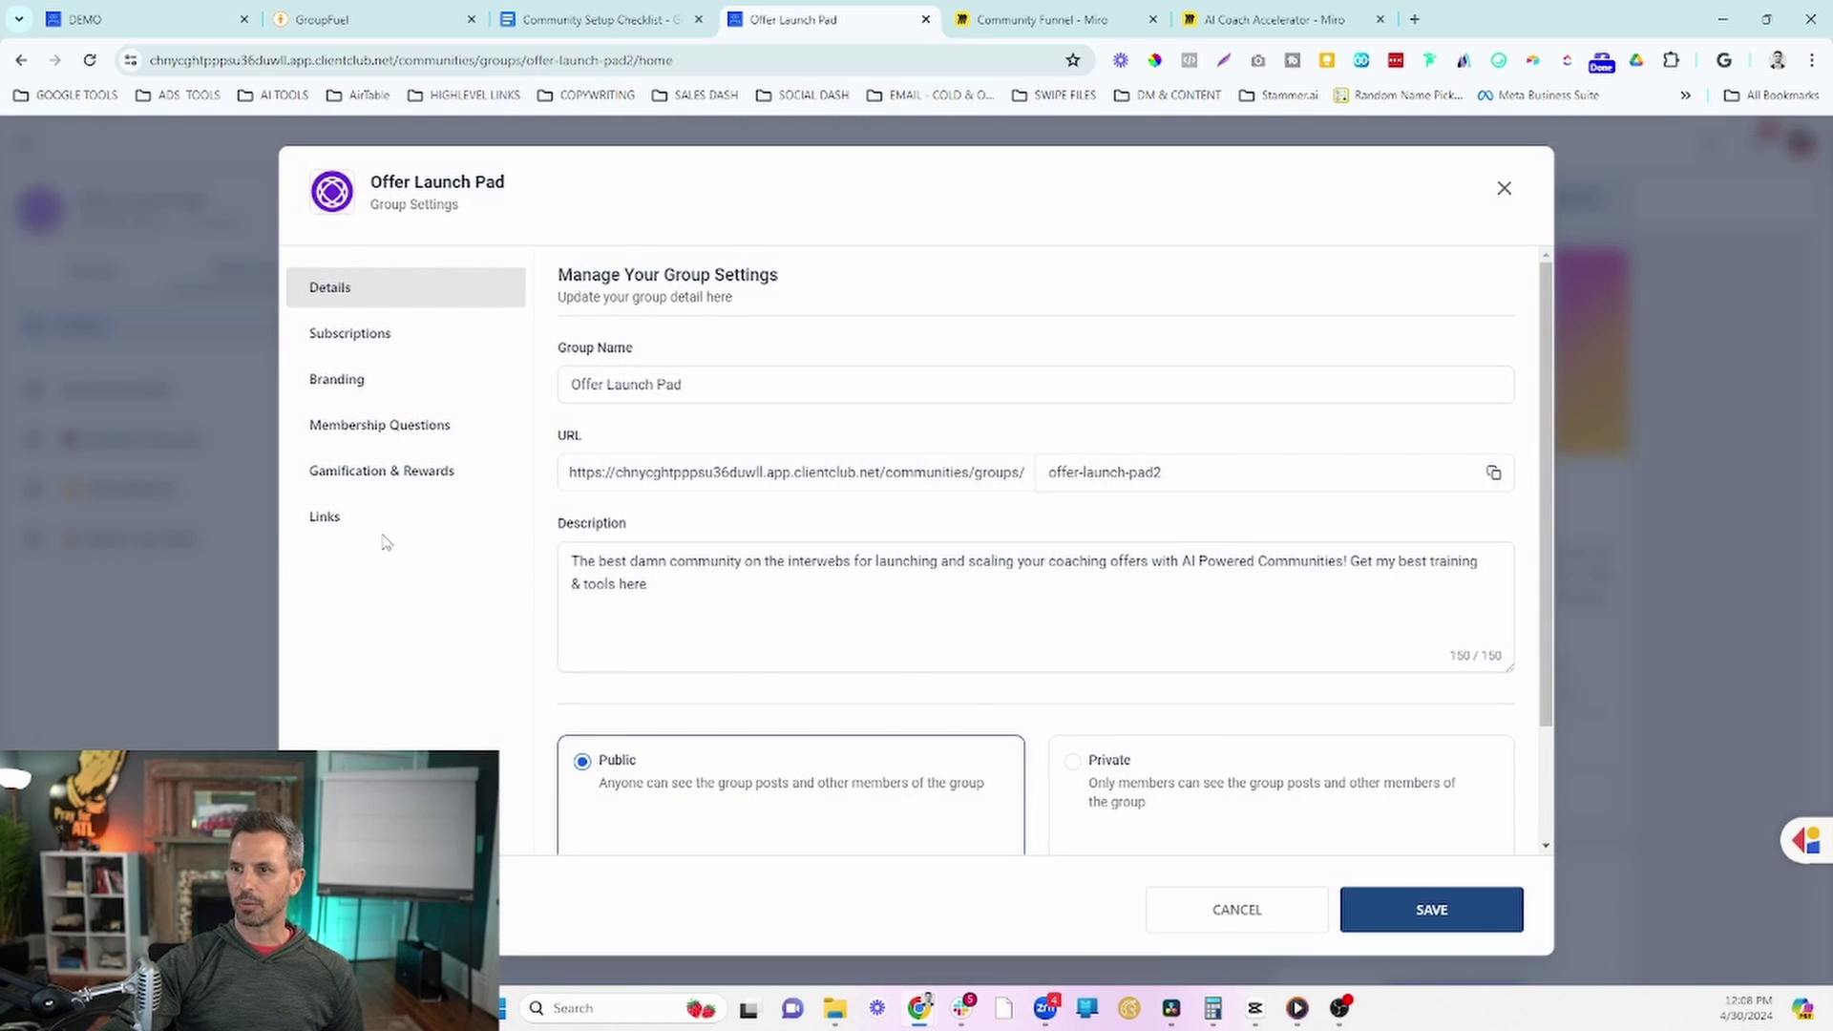
click(325, 516)
click(657, 391)
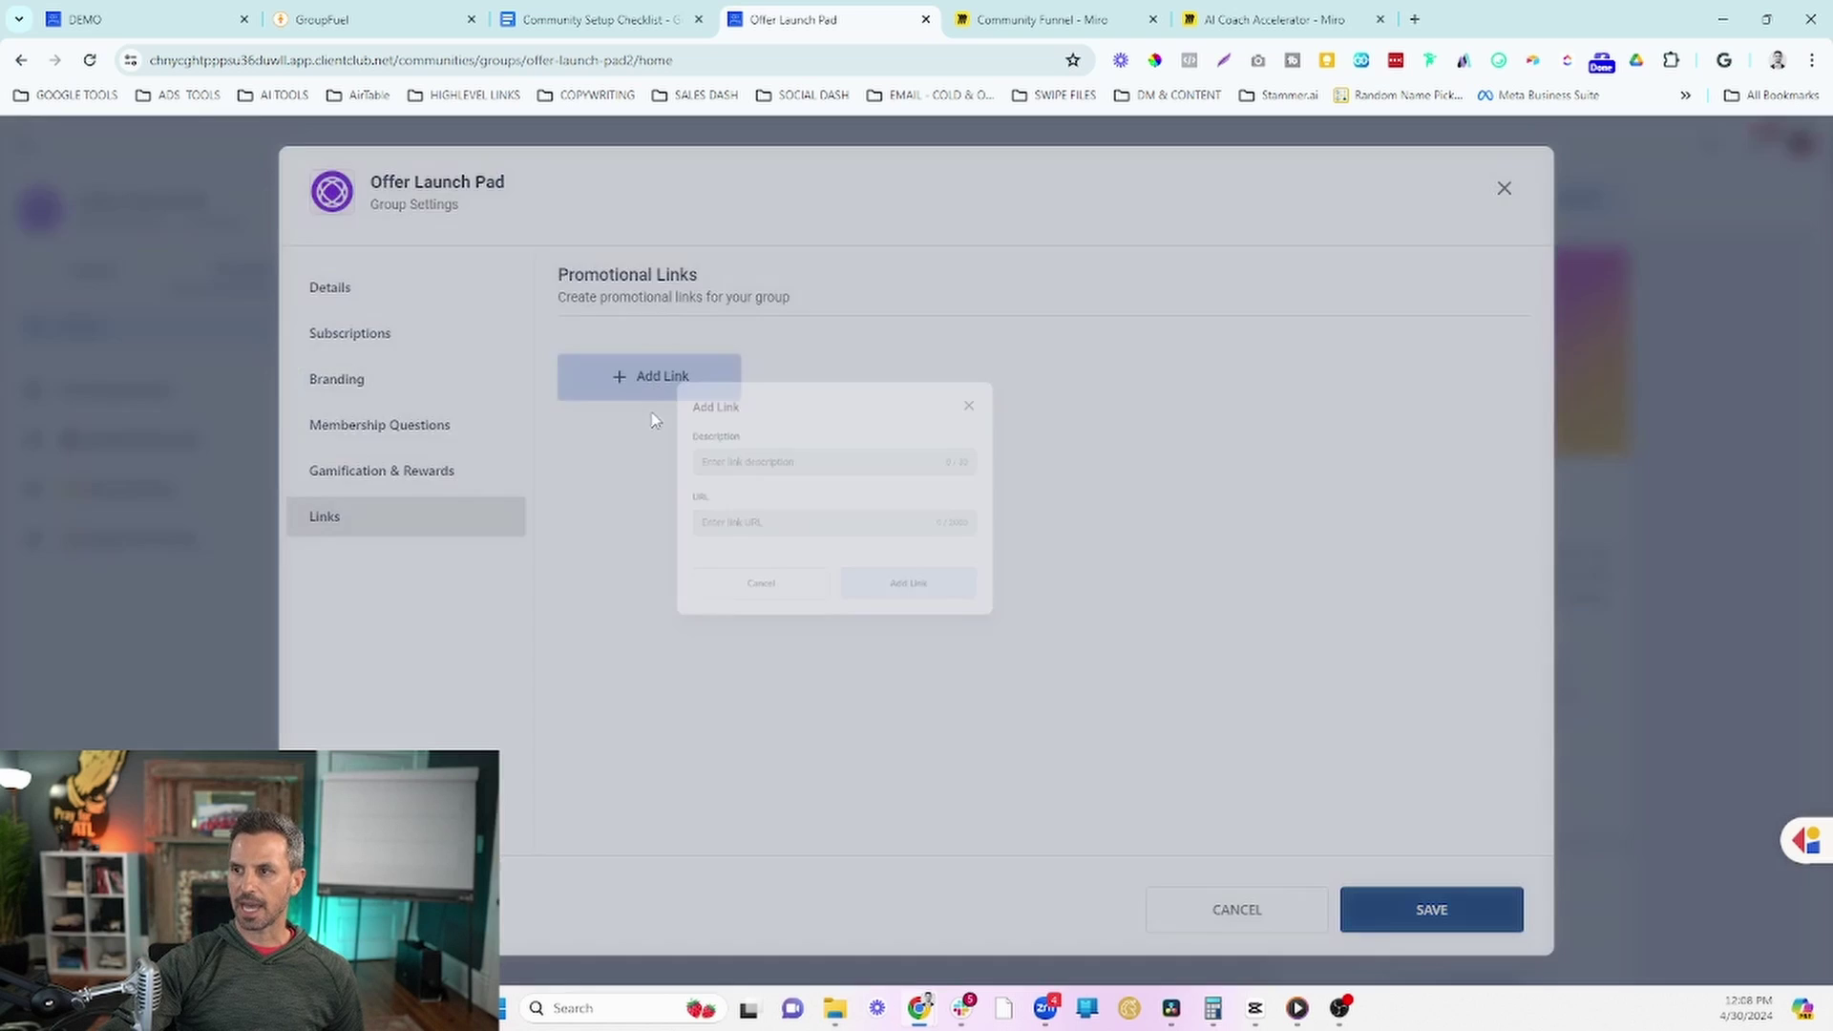
text(⏩ Start Here >>)
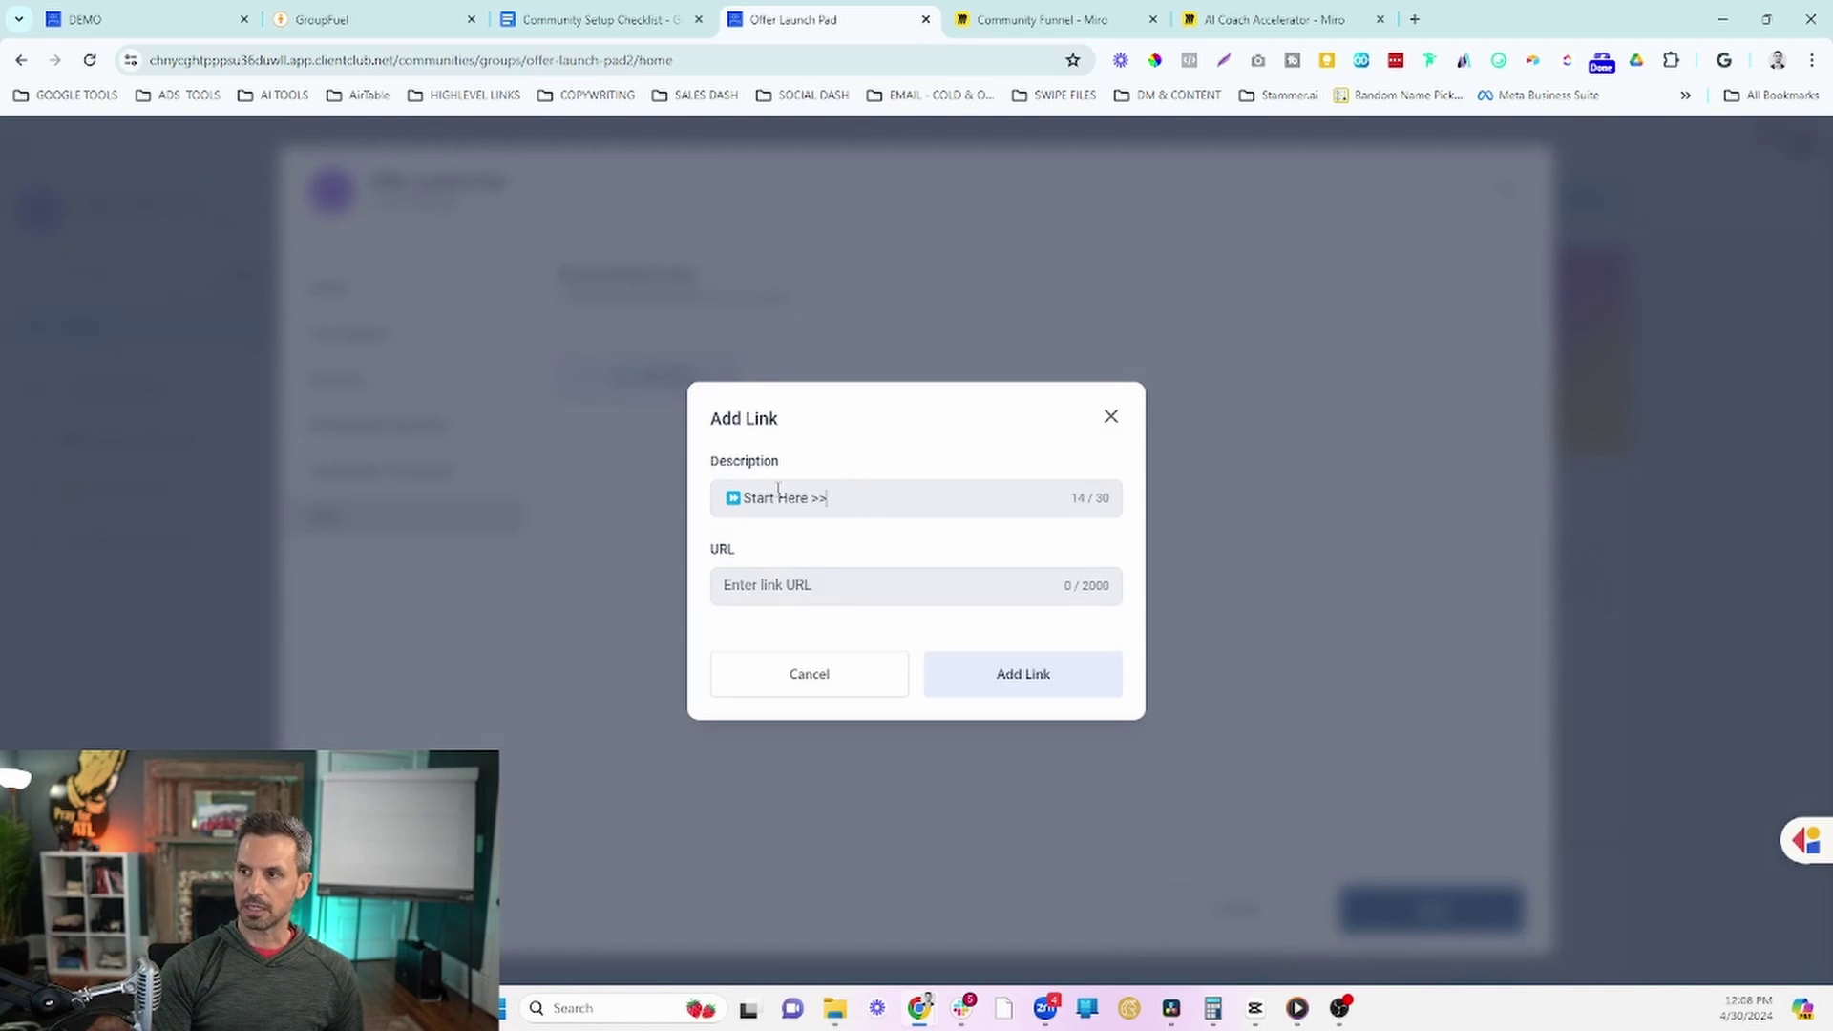
click(782, 584)
text(https://community.com/start-here)
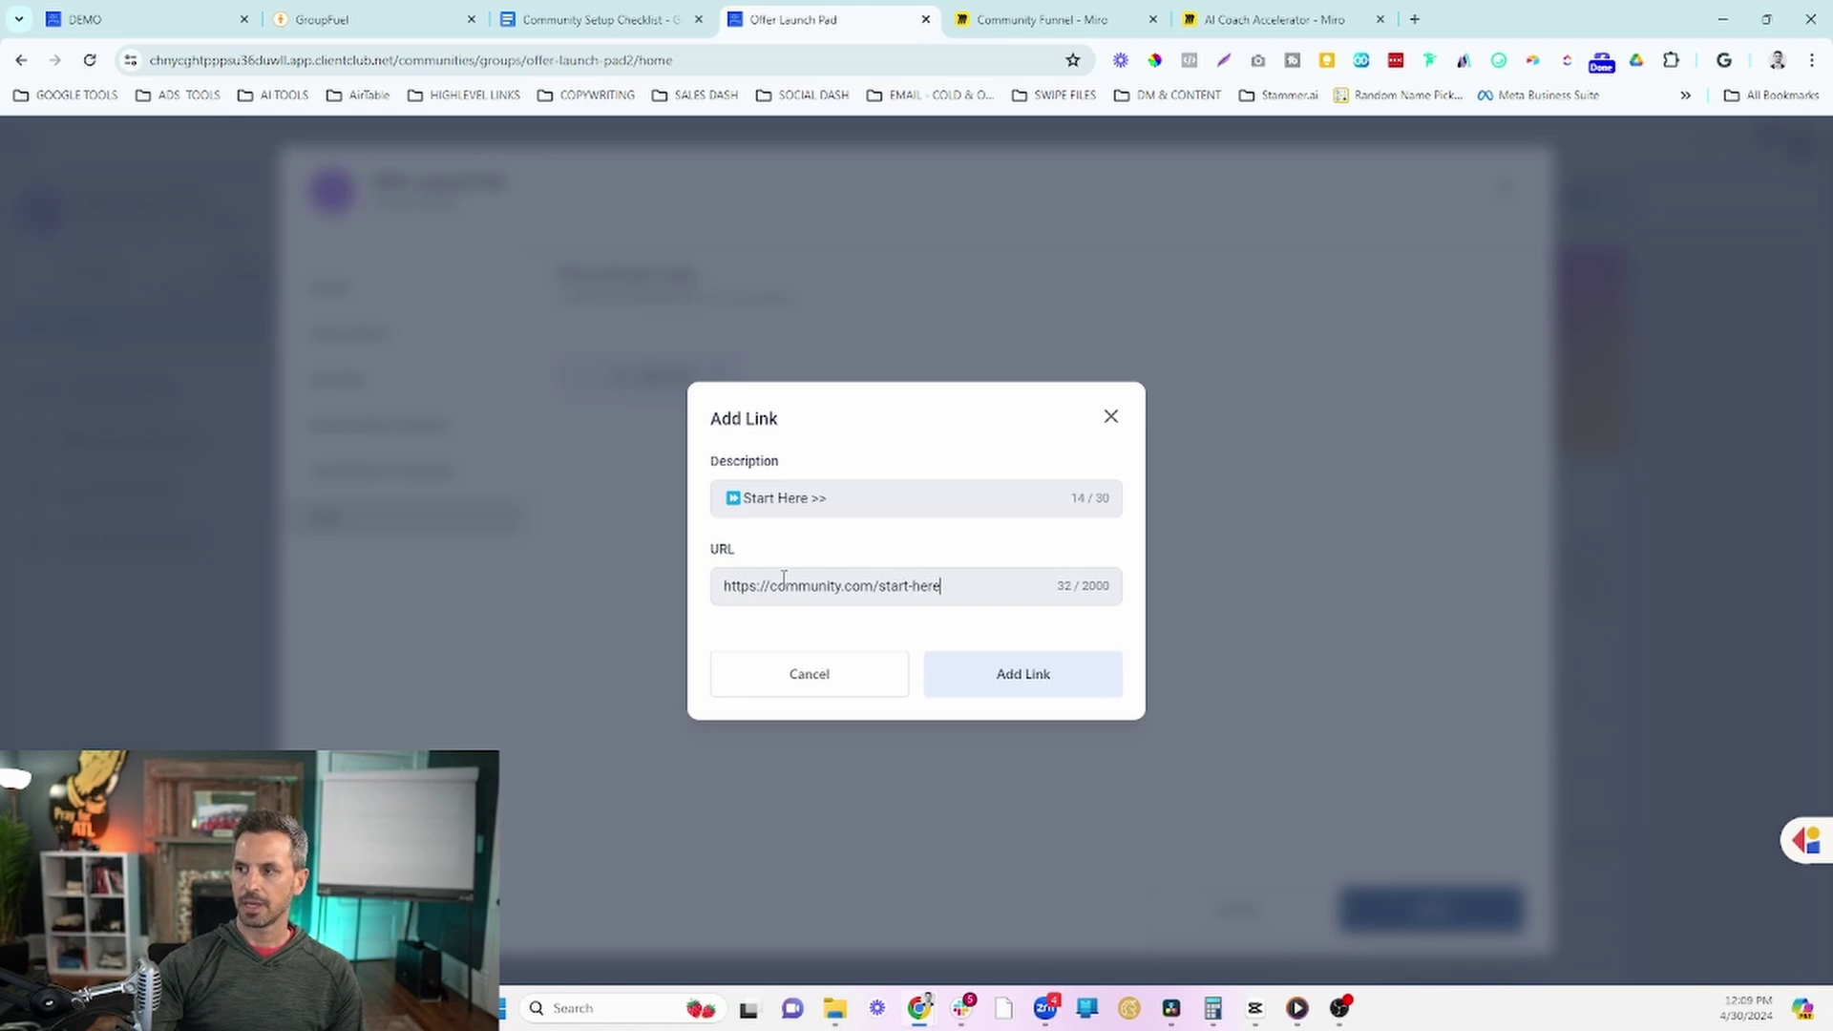
click(1045, 685)
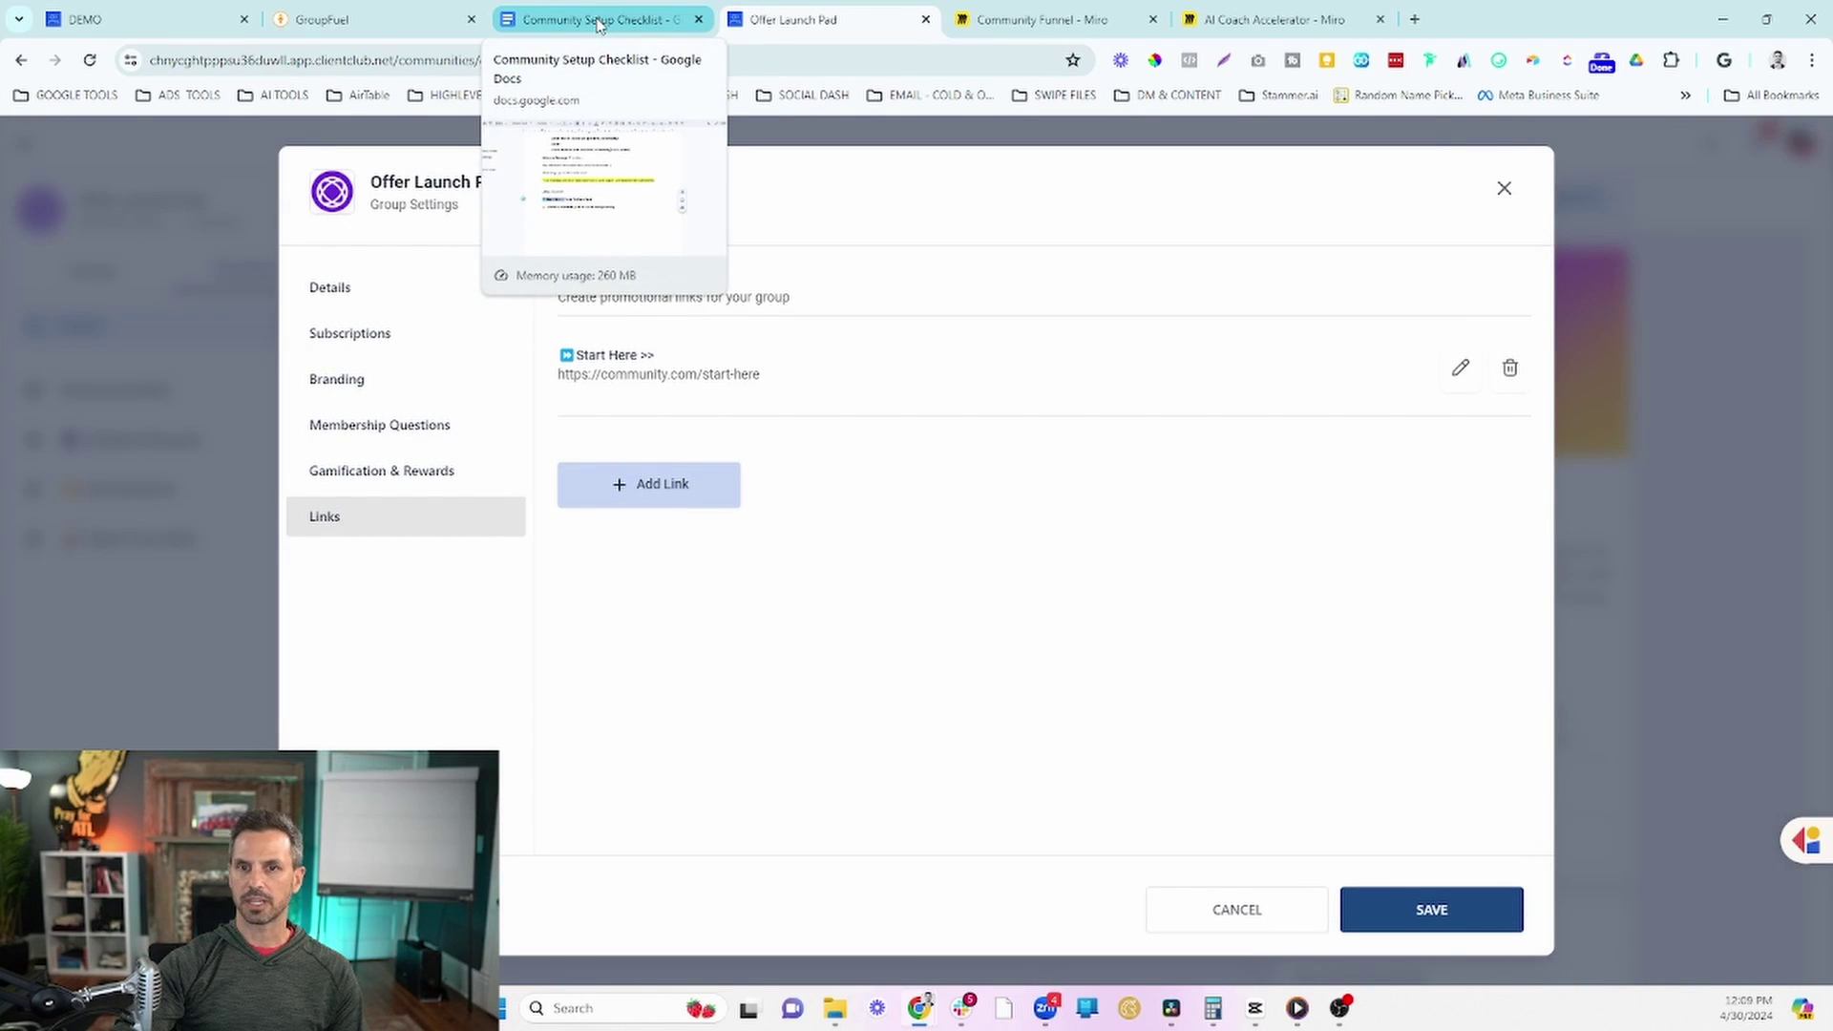
Step: Copy the "Unlock All Courses" text with its lock emoji from the Links example in the Community Setup Checklist document
click(598, 21)
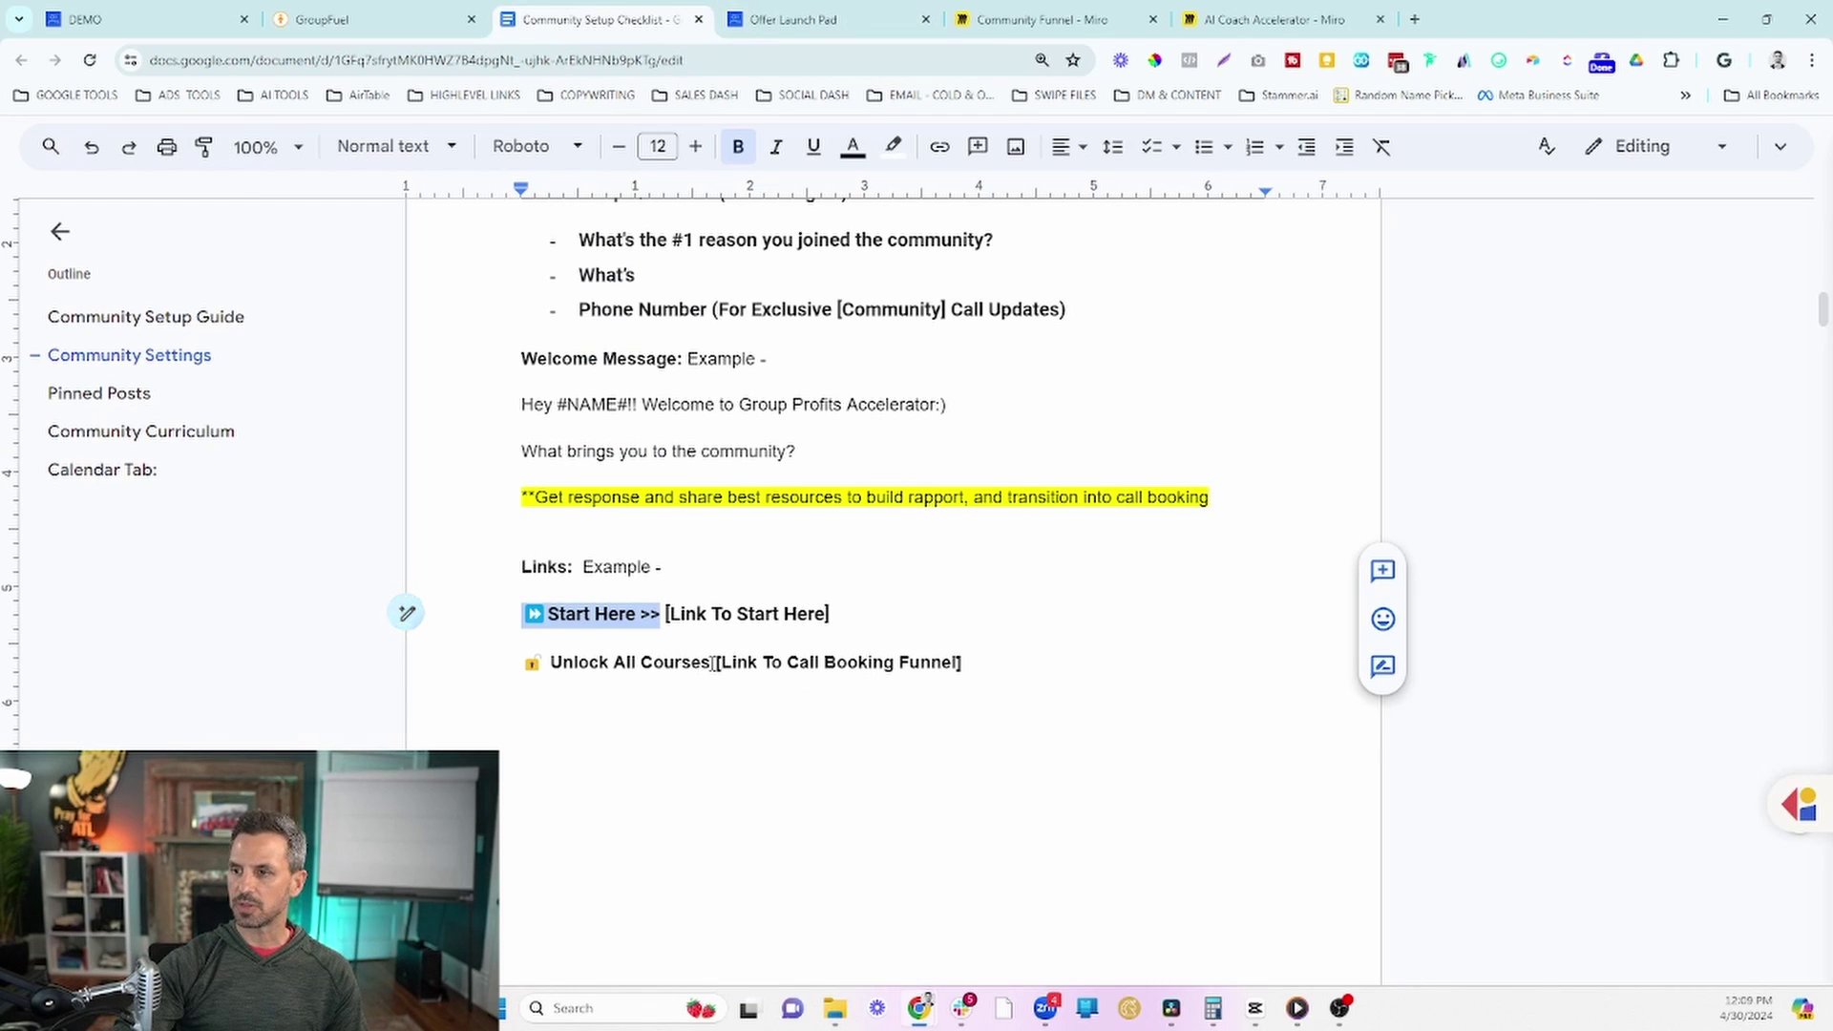
drag(711, 663, 520, 662)
right_click(561, 663)
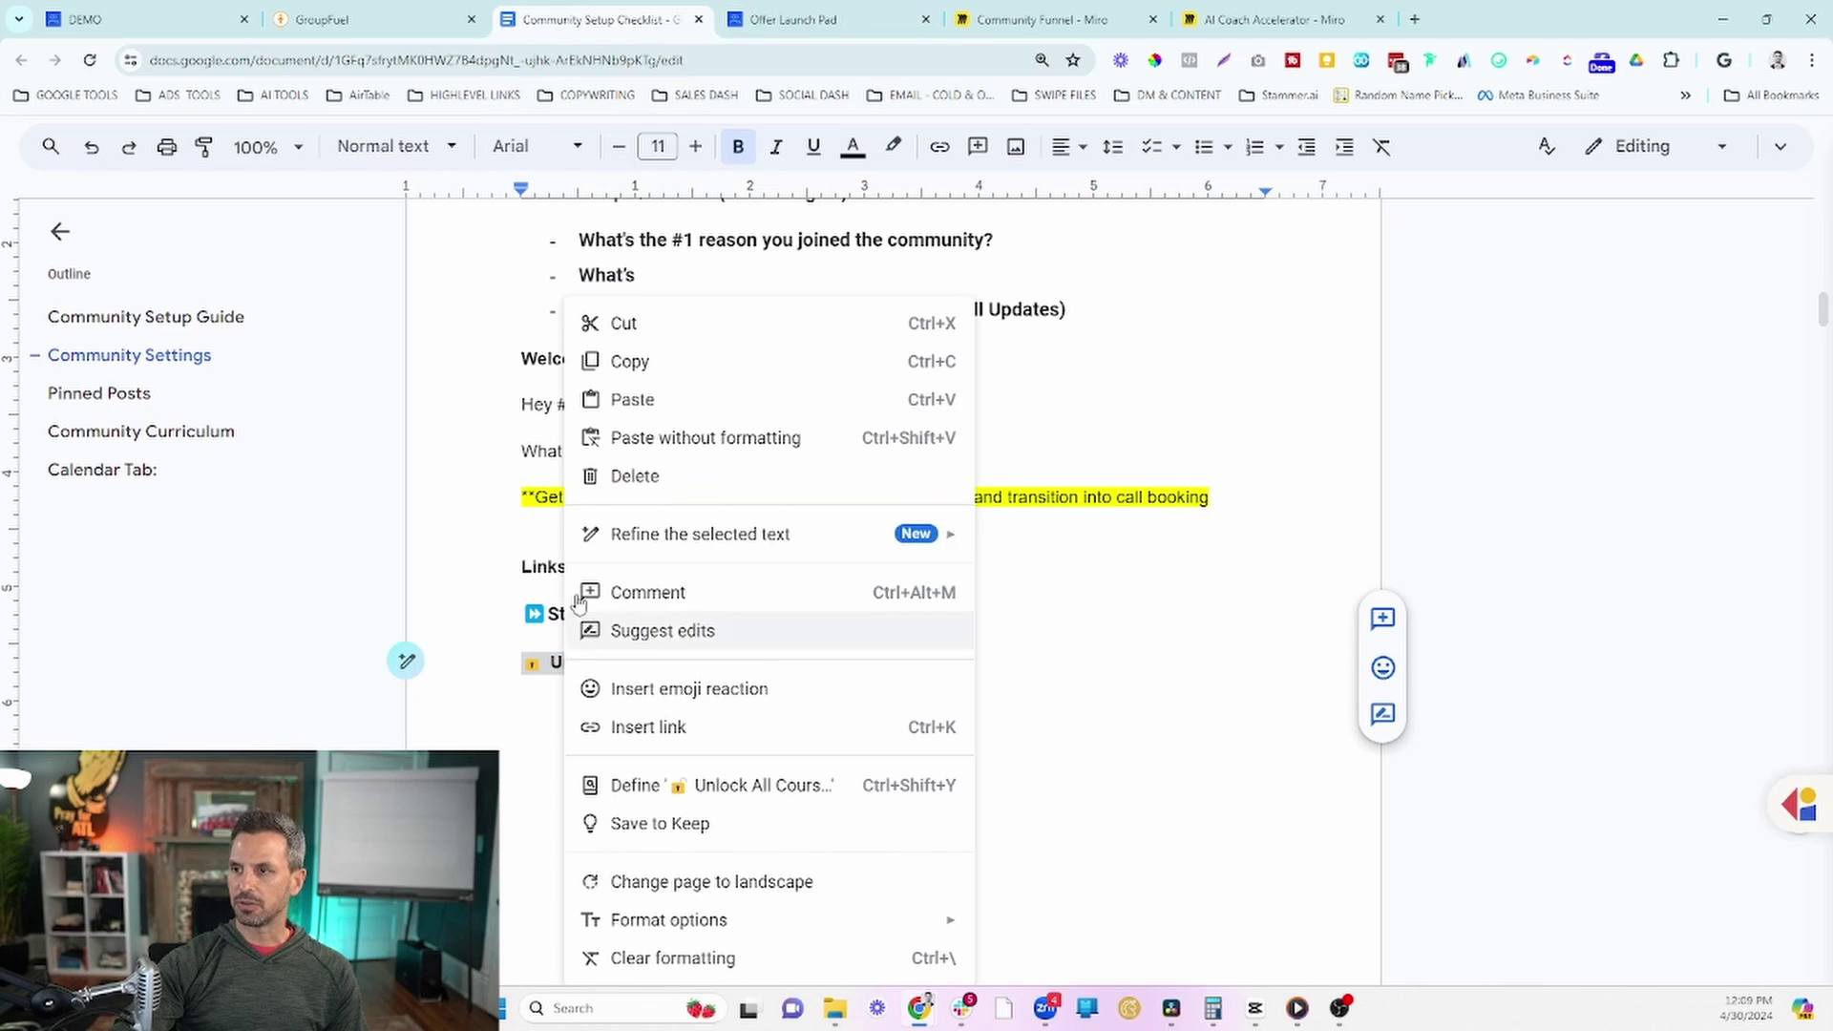
click(632, 371)
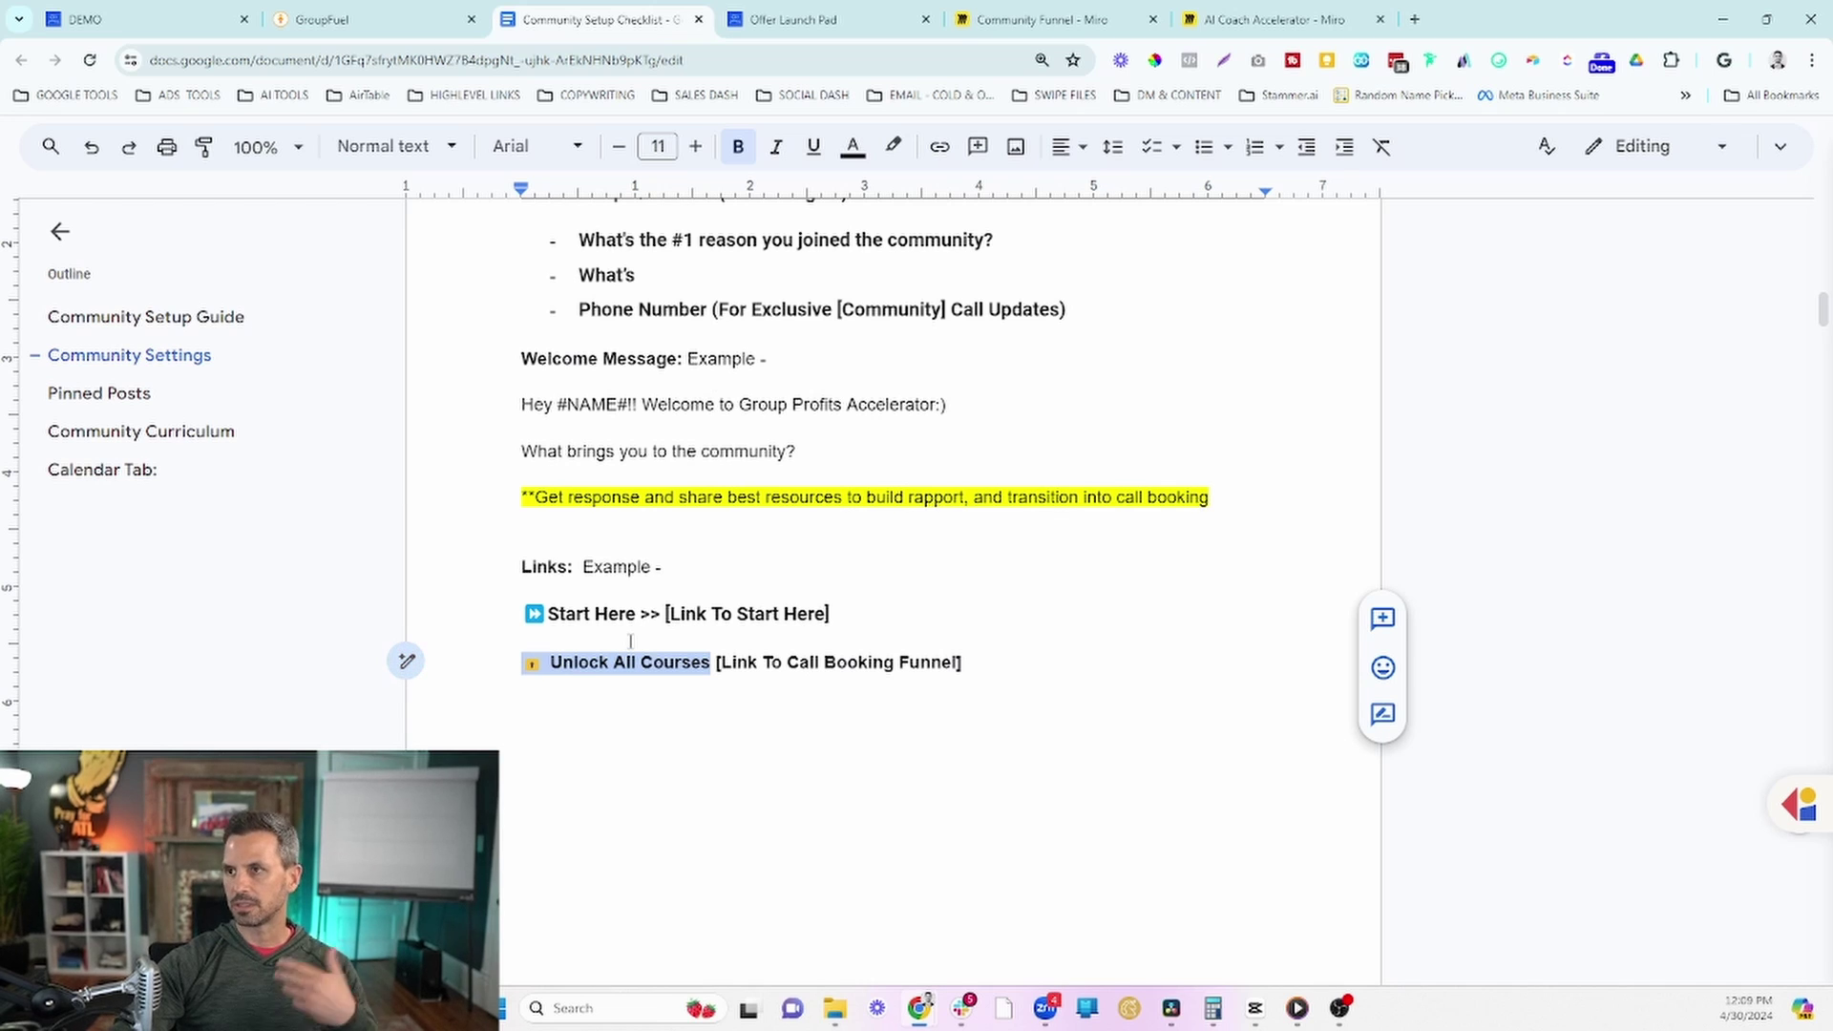
click(801, 33)
click(675, 489)
click(768, 506)
key(ctrl+v)
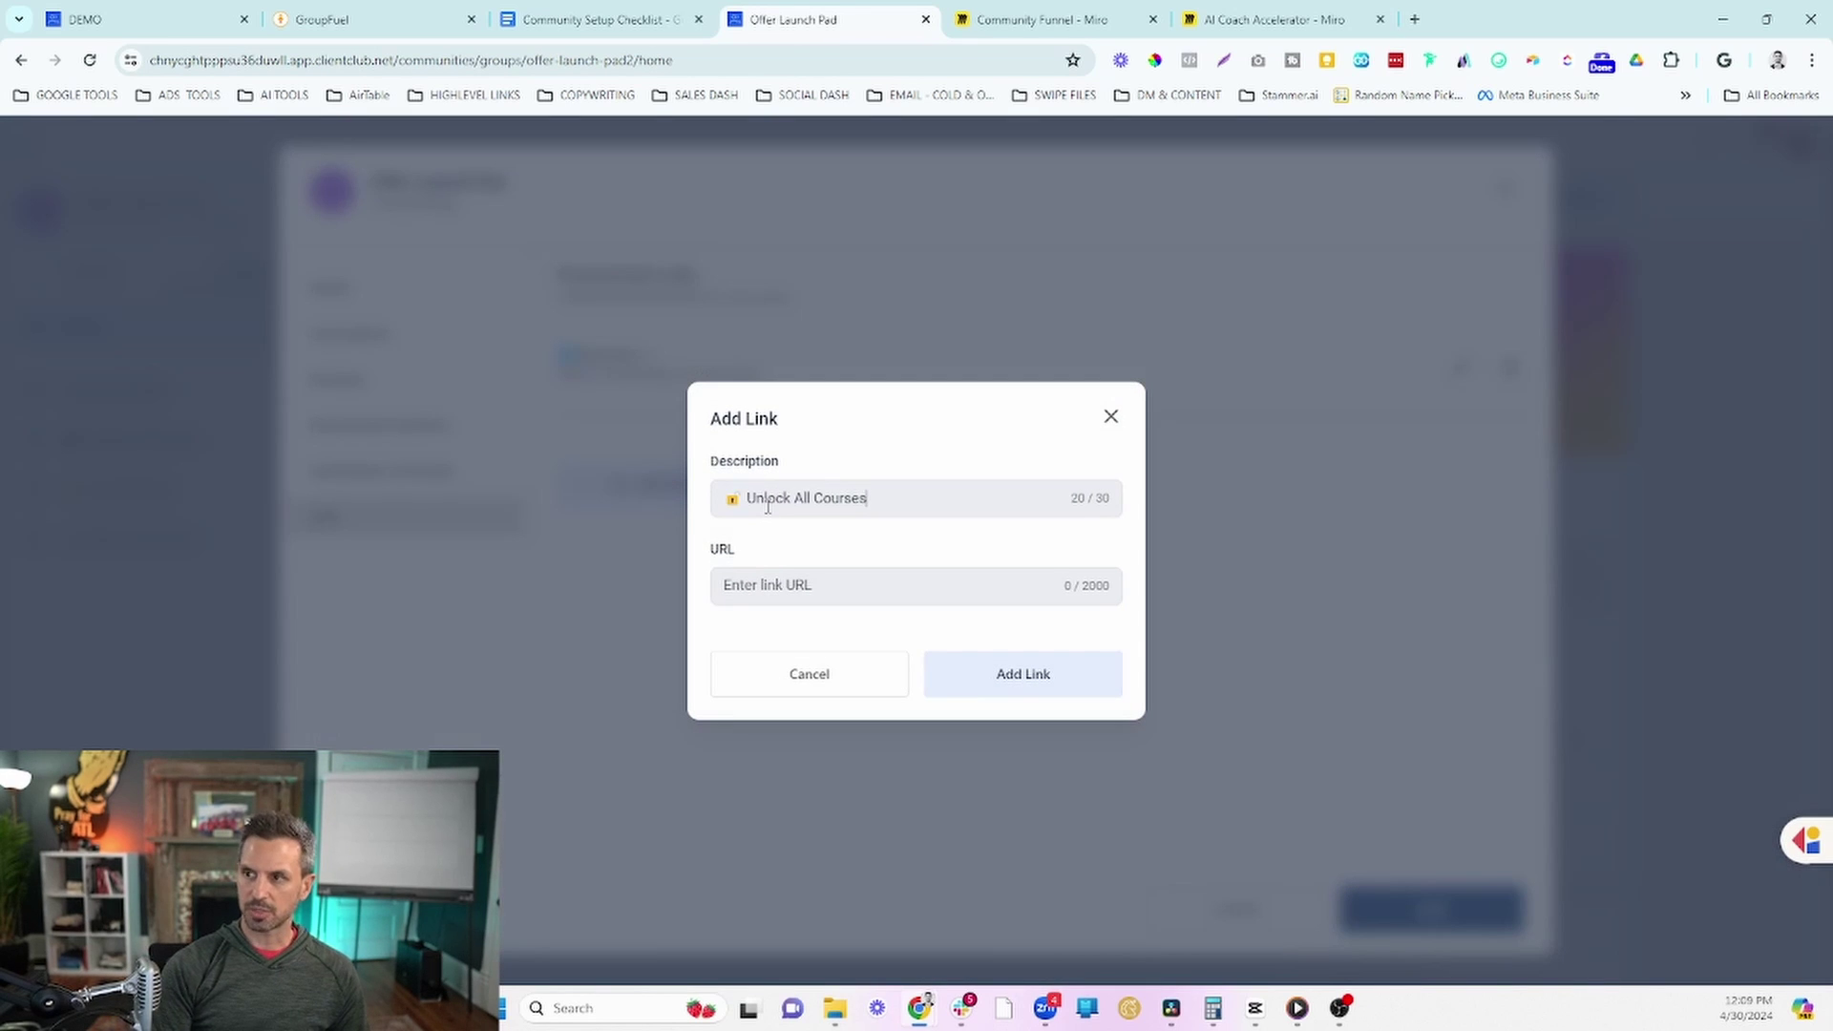
click(796, 584)
text(https://bookinglink.com)
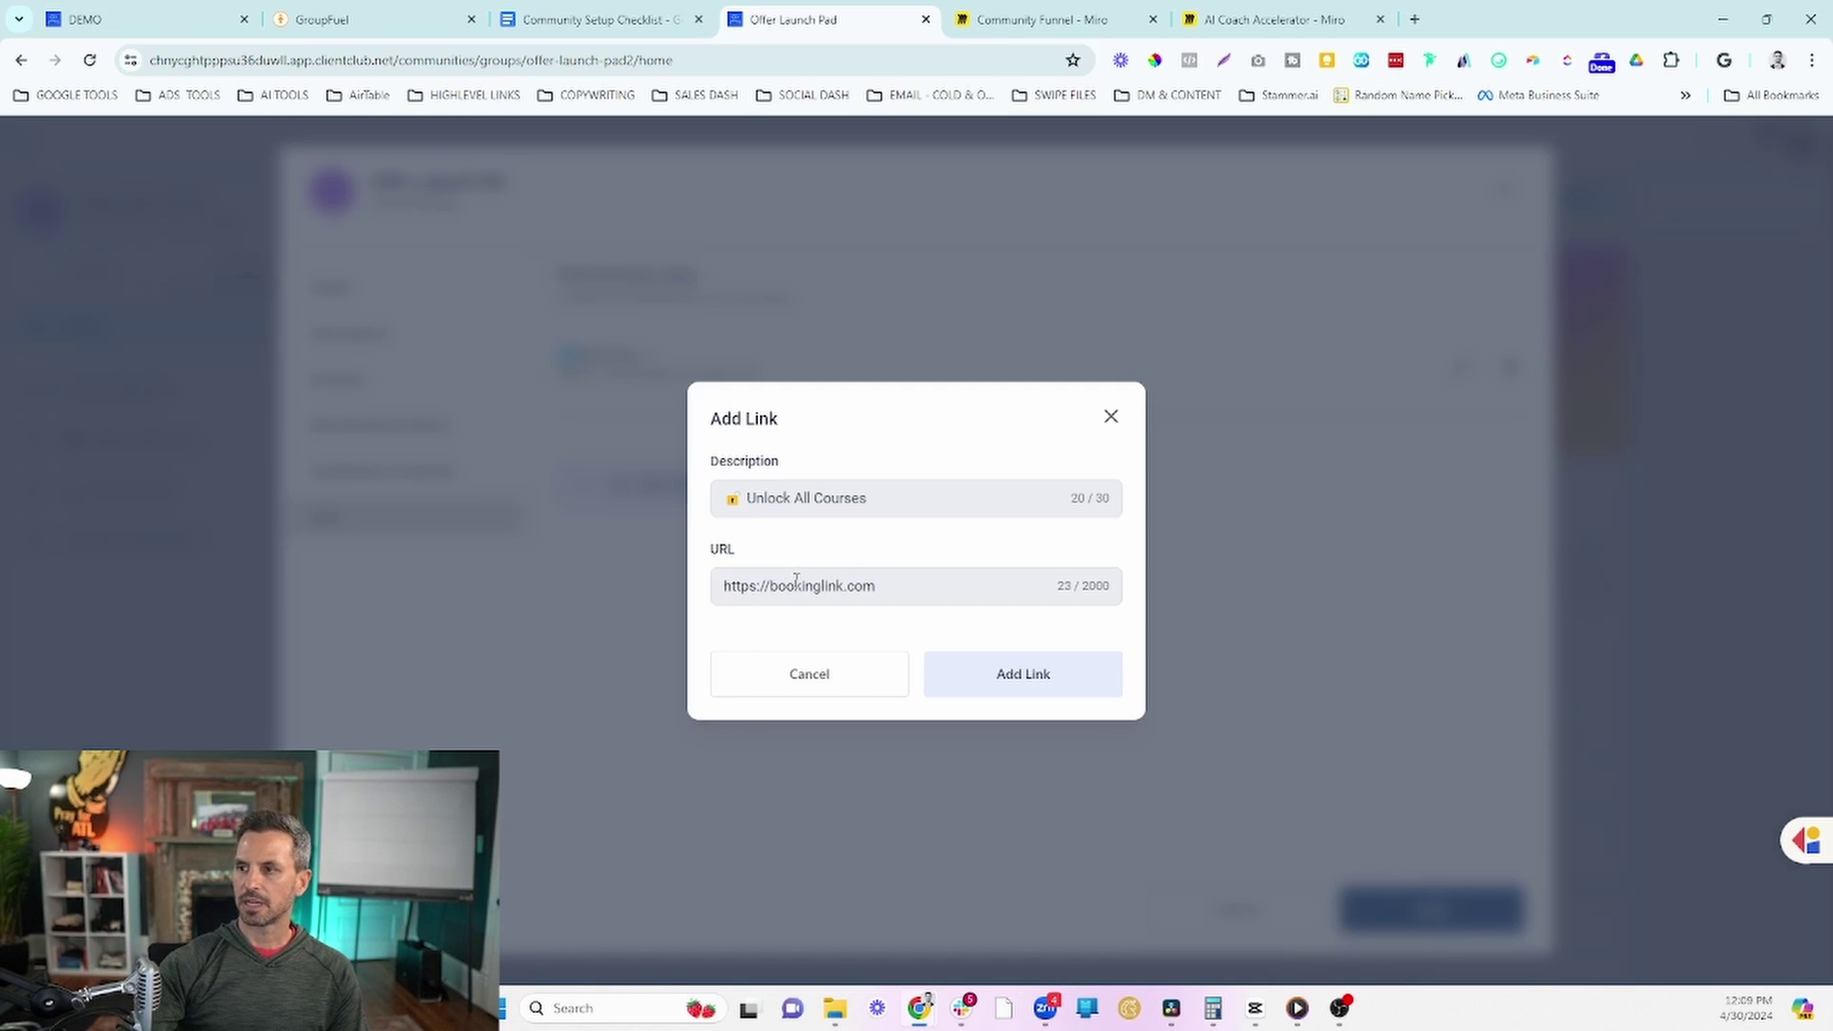
click(983, 671)
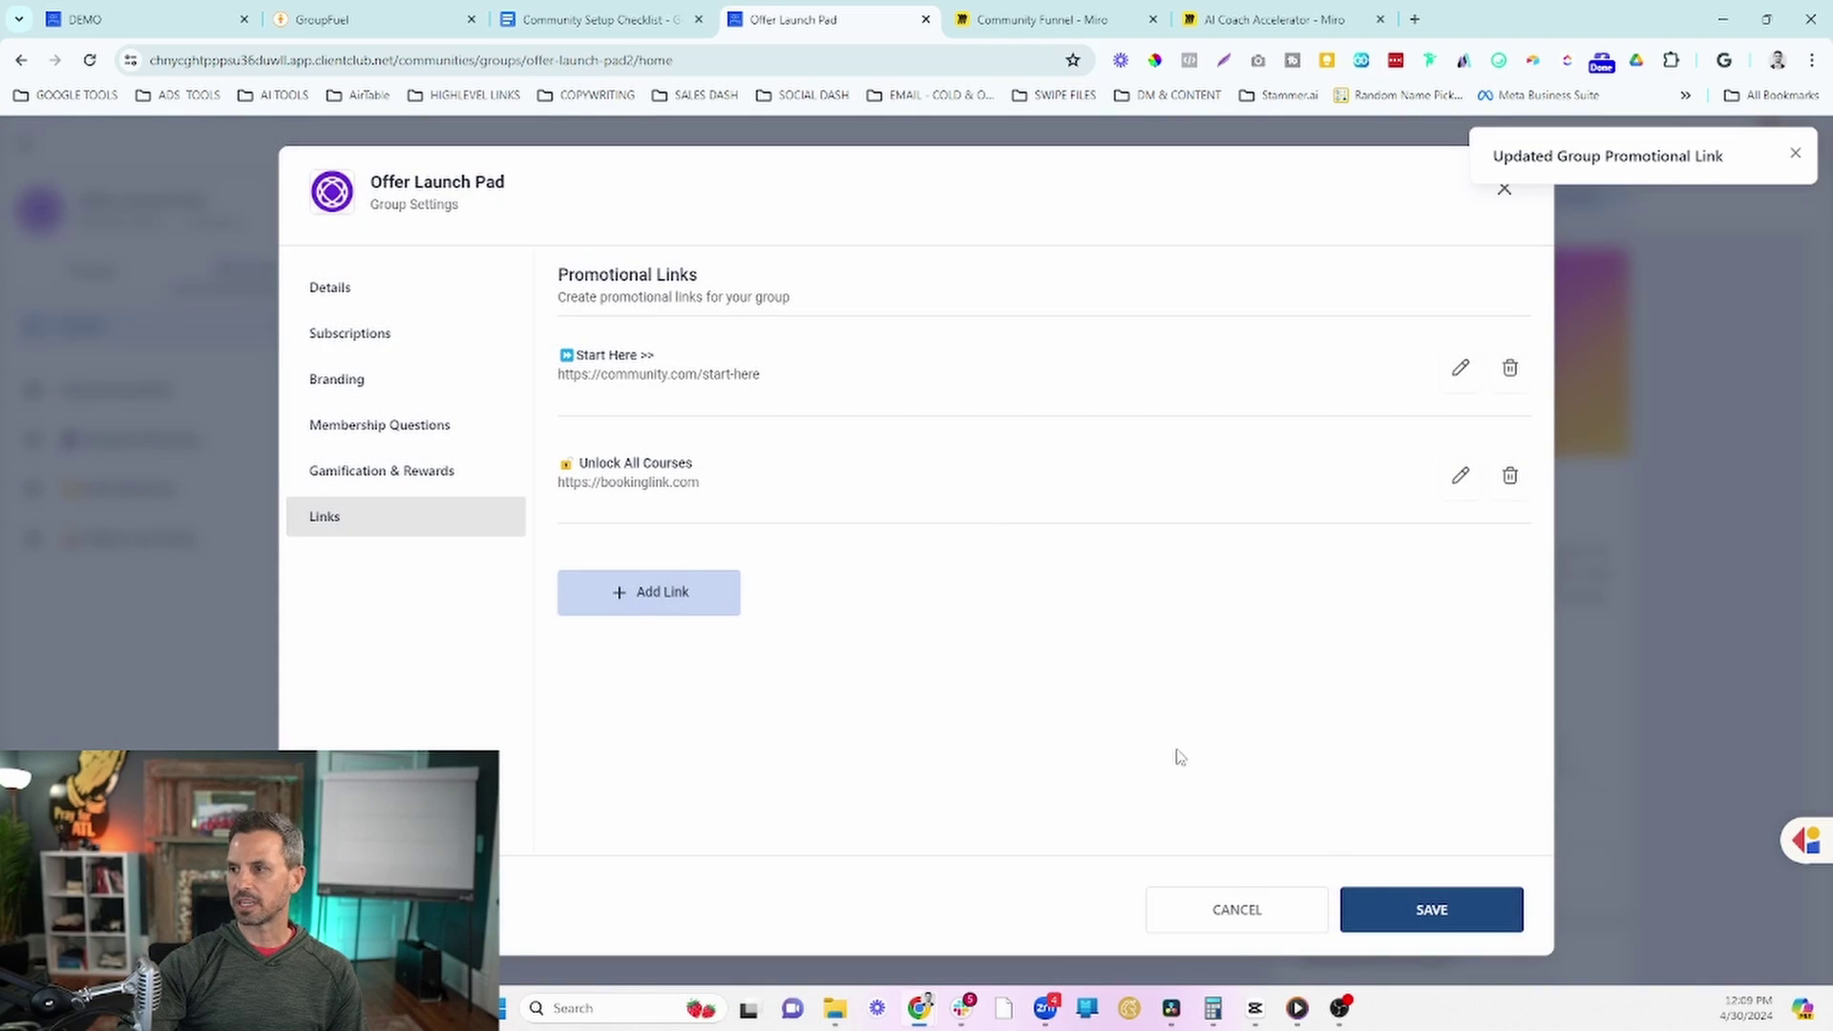
click(1432, 912)
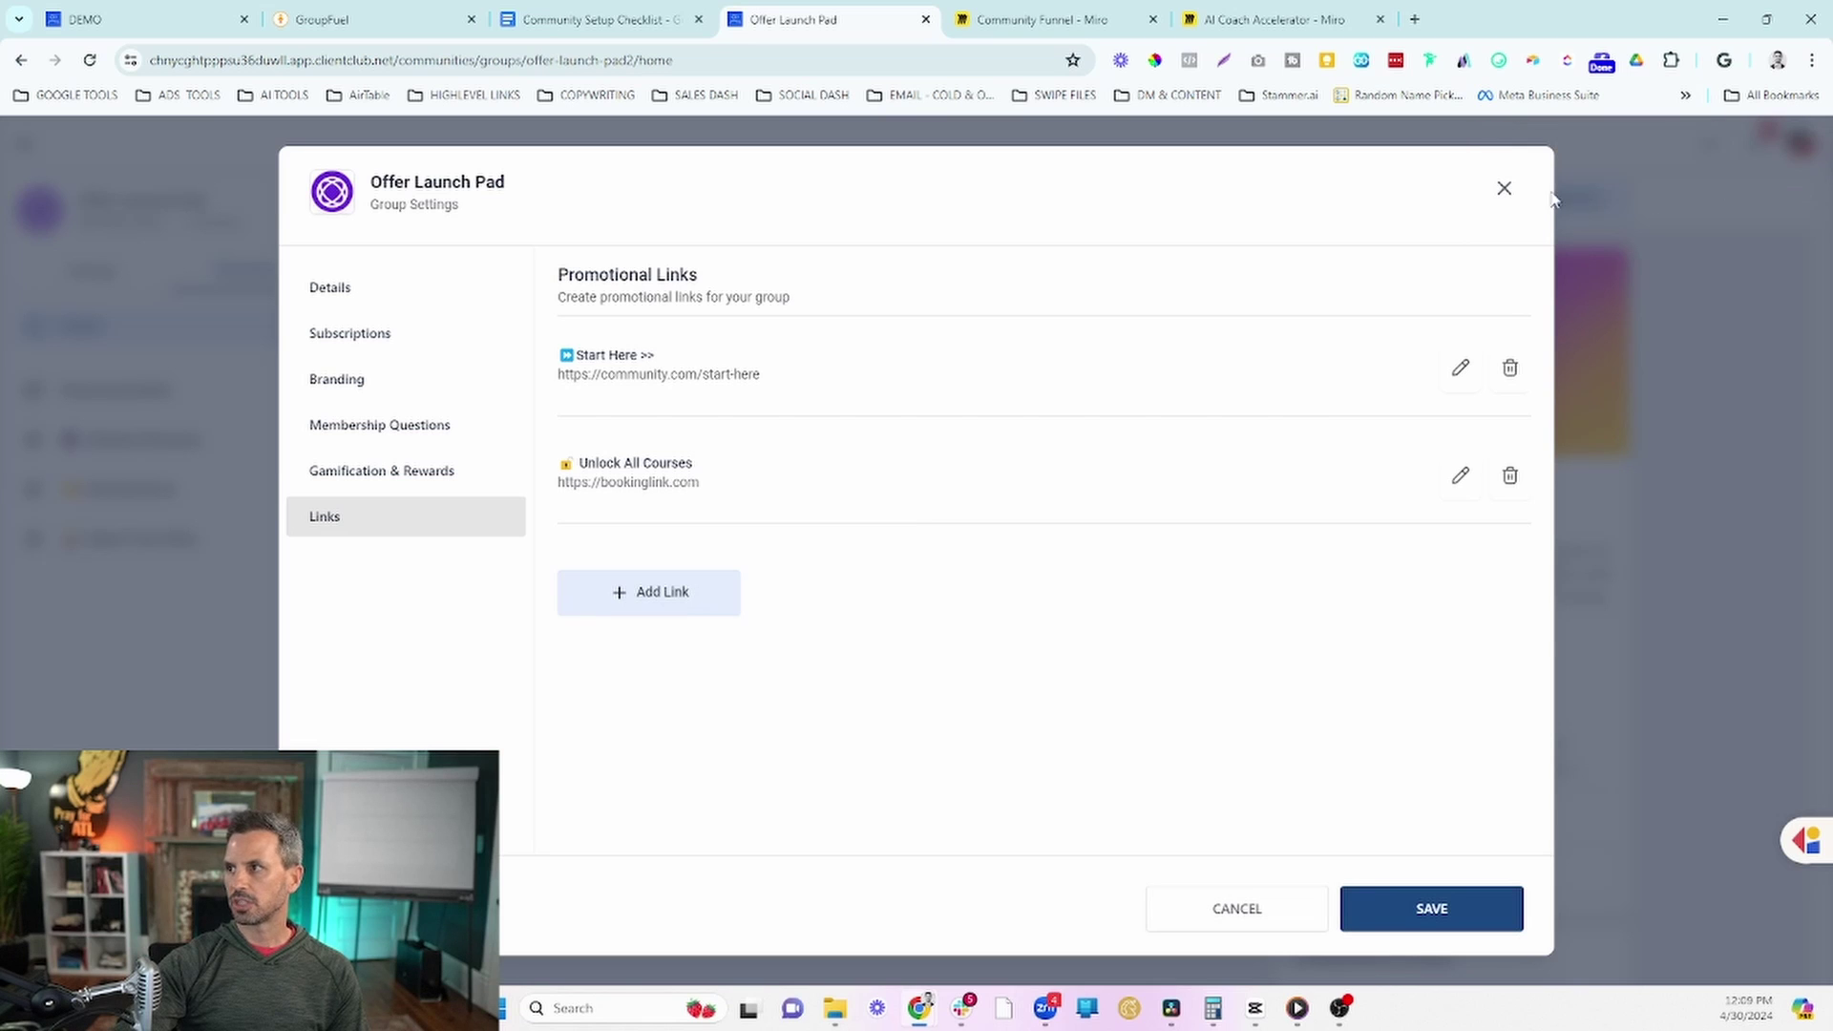
click(1504, 189)
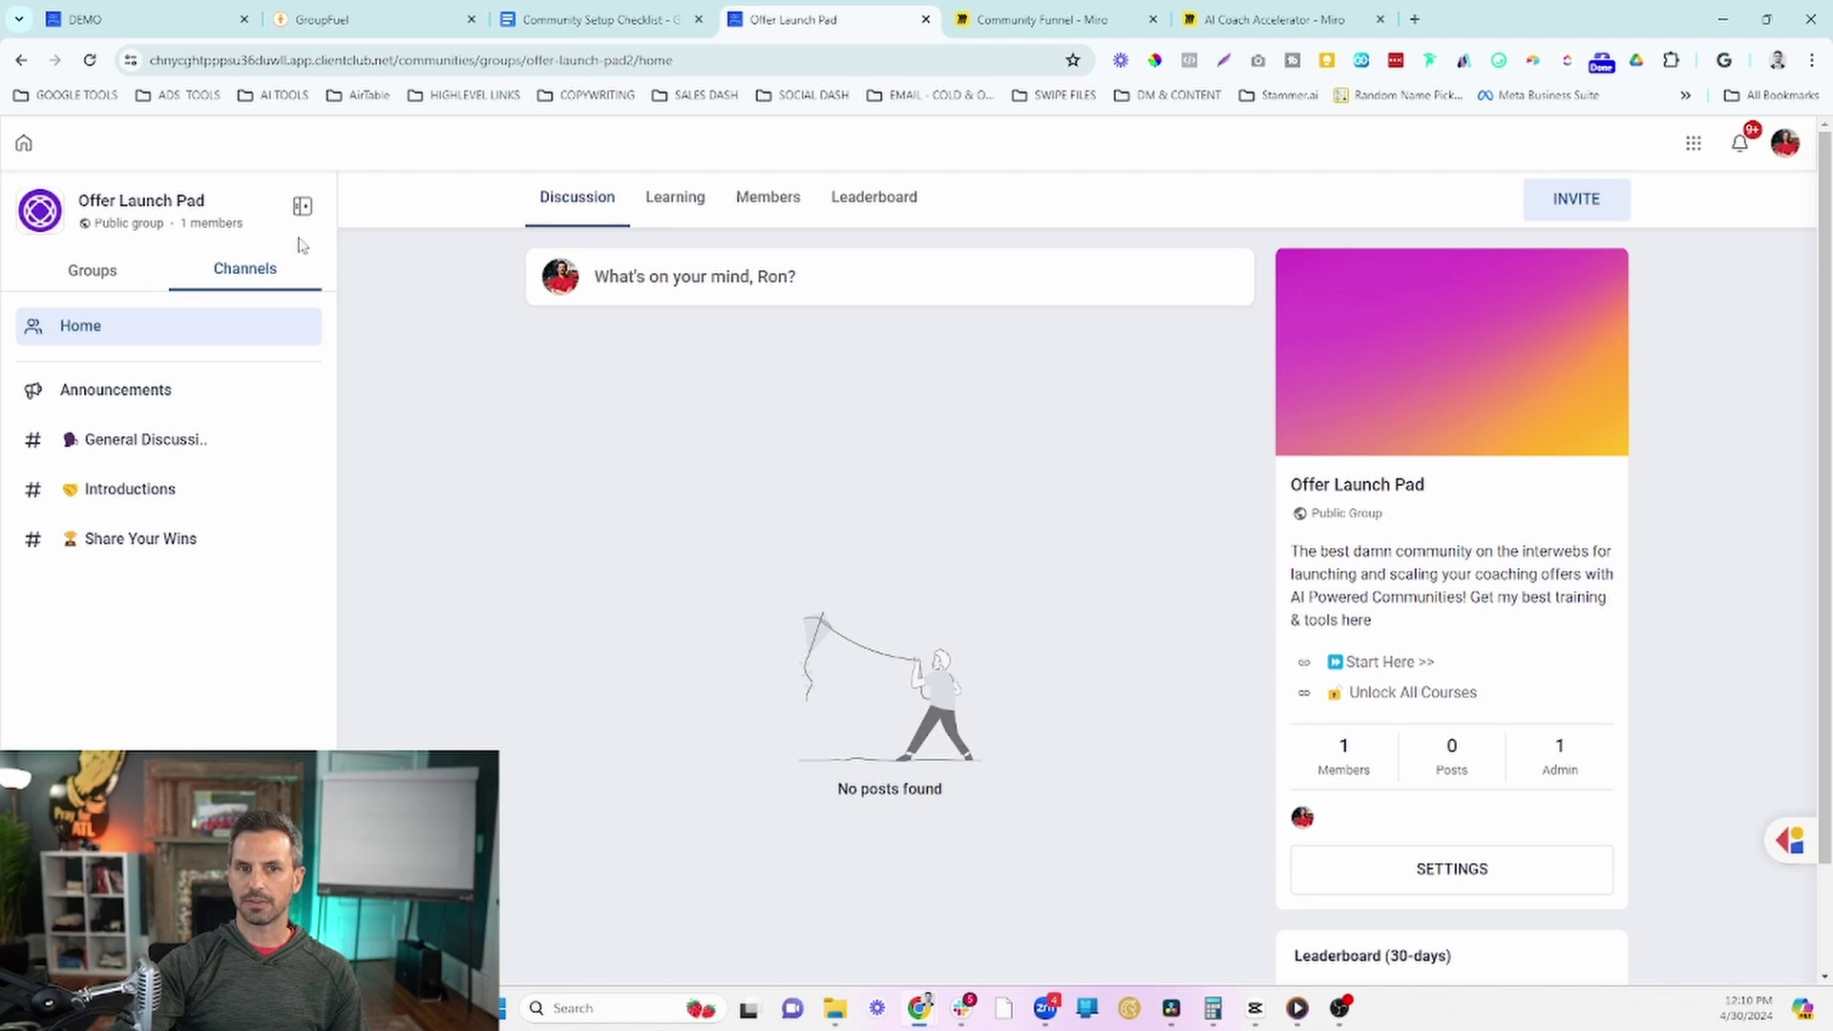
Step: Copy the Pinned Post 3 introduction text from the guide's Pinned Posts section into the body of a new group post
click(593, 27)
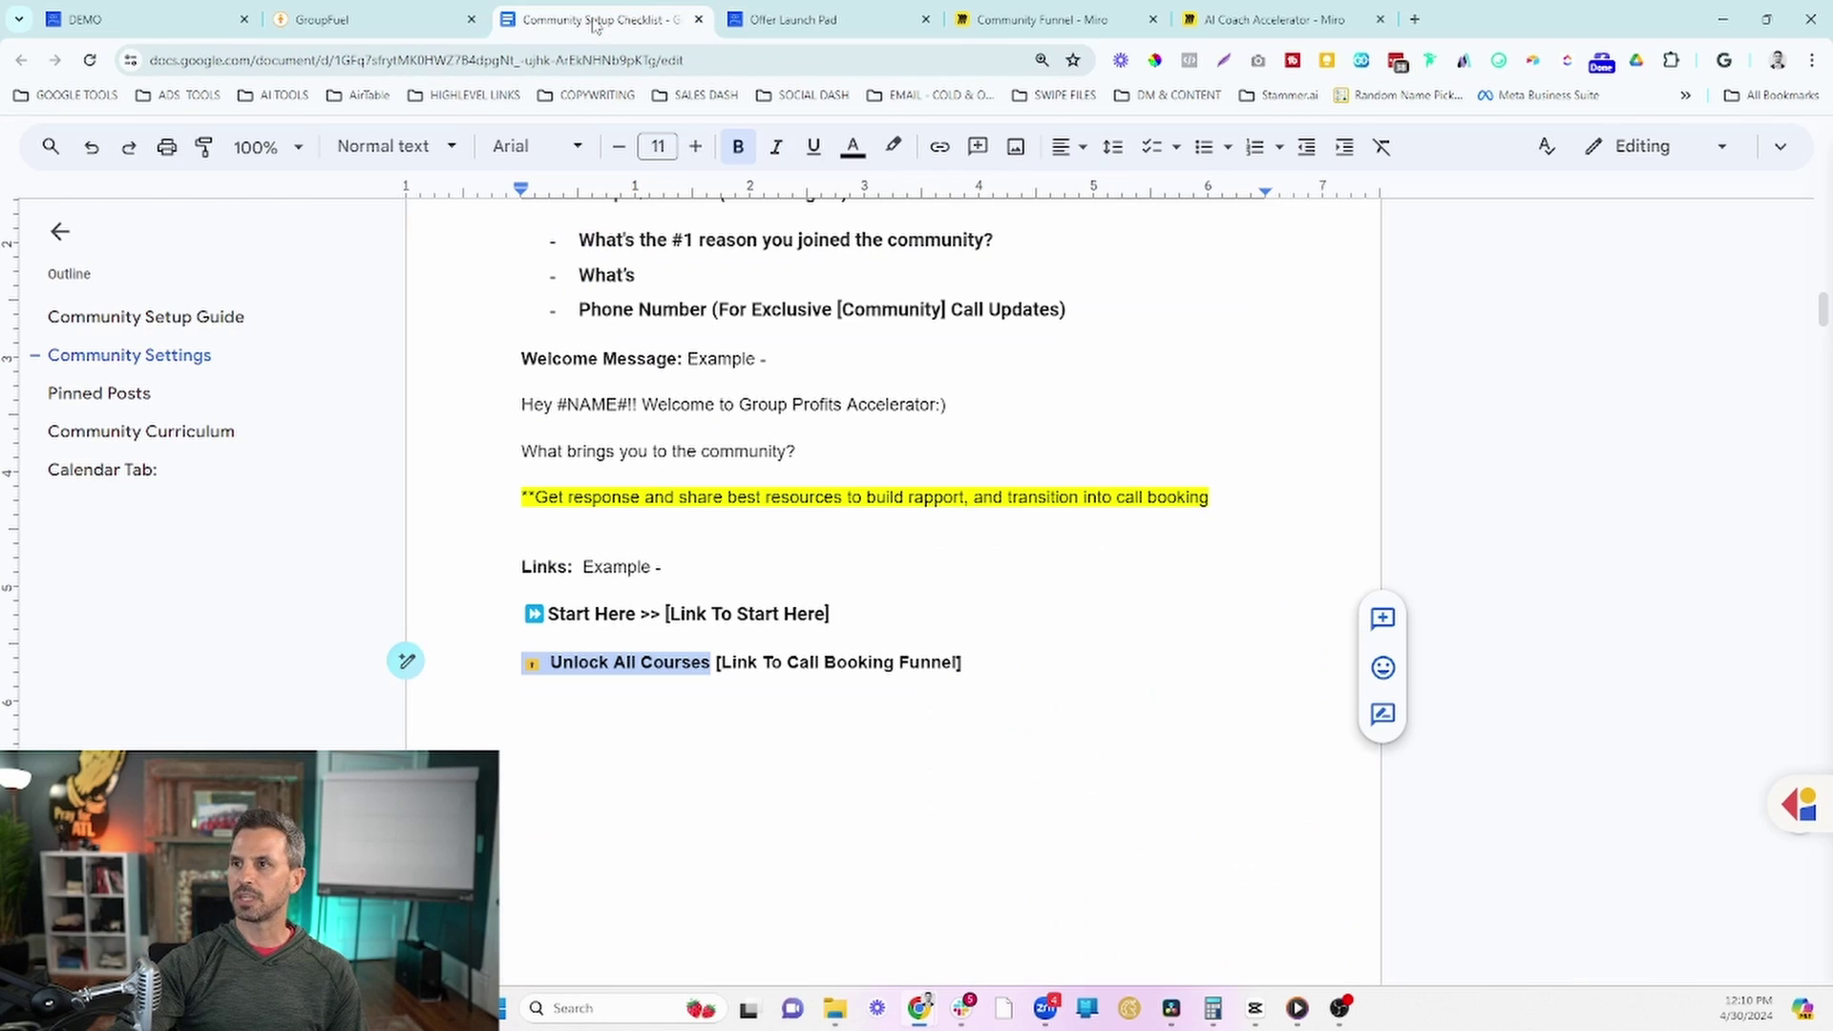
click(127, 395)
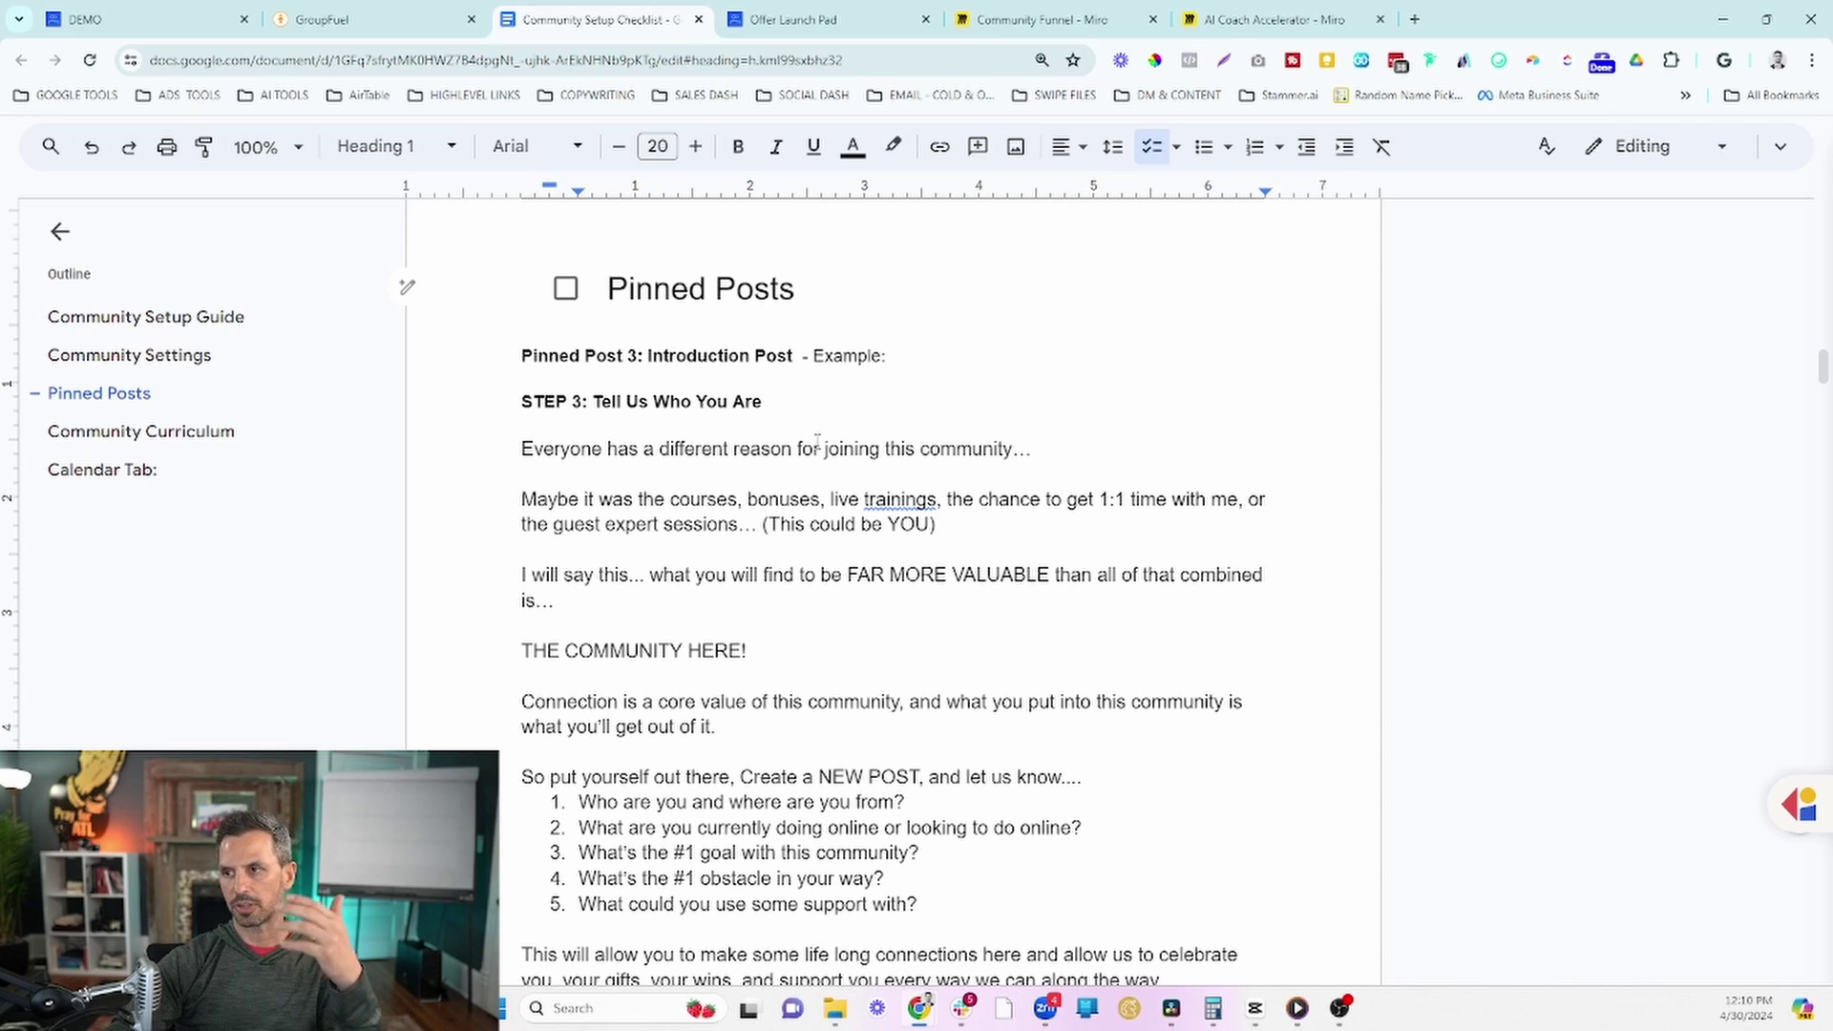
scroll(637, 343, down, 1)
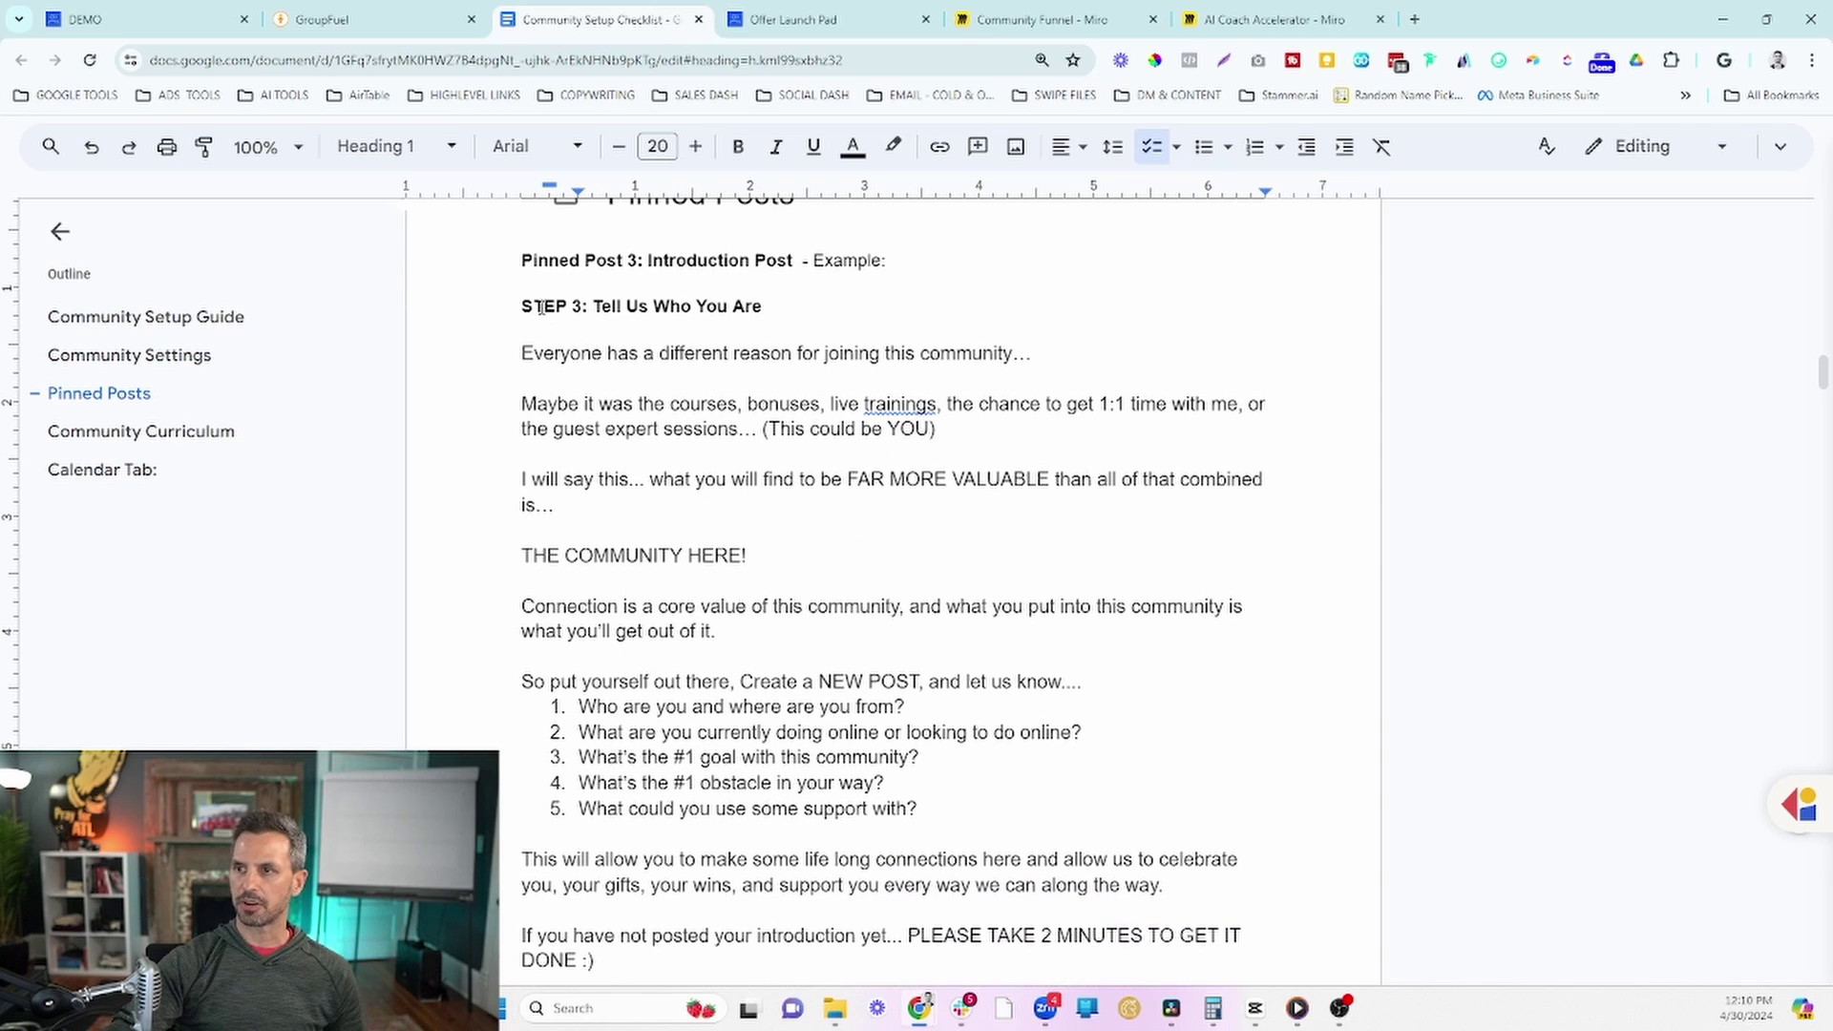
drag(523, 361, 990, 567)
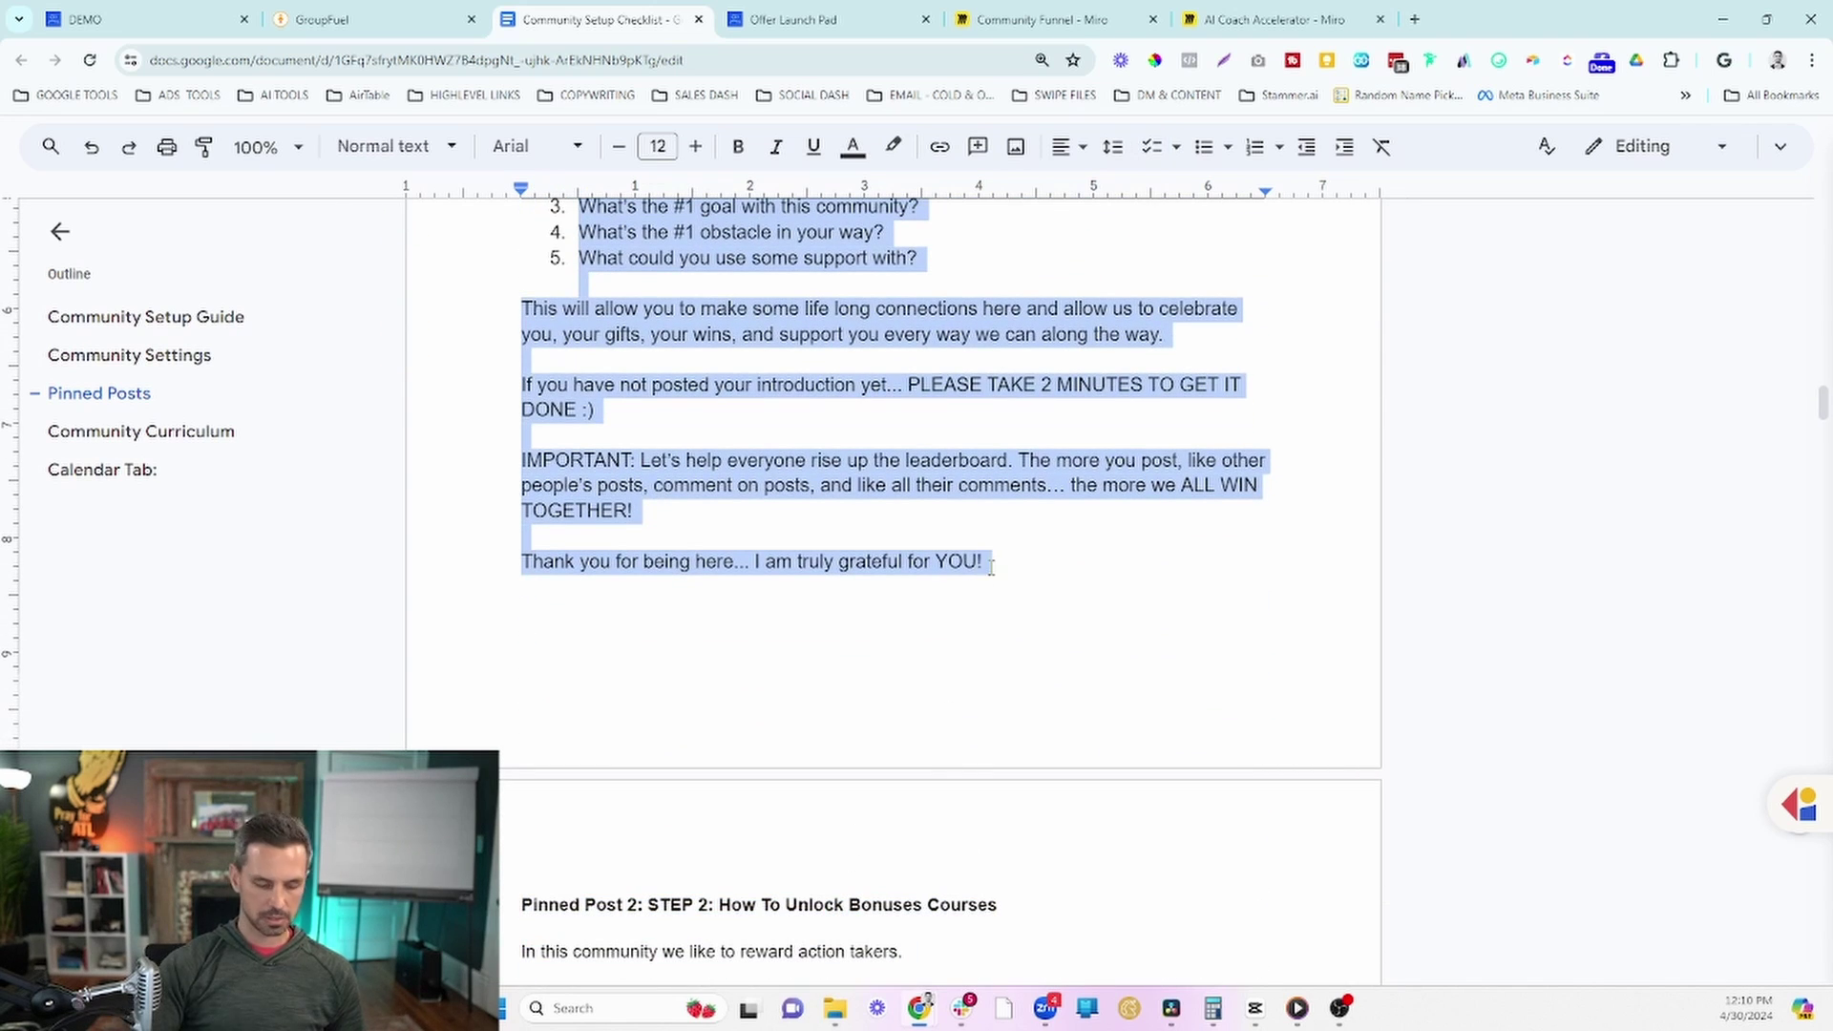
click(819, 21)
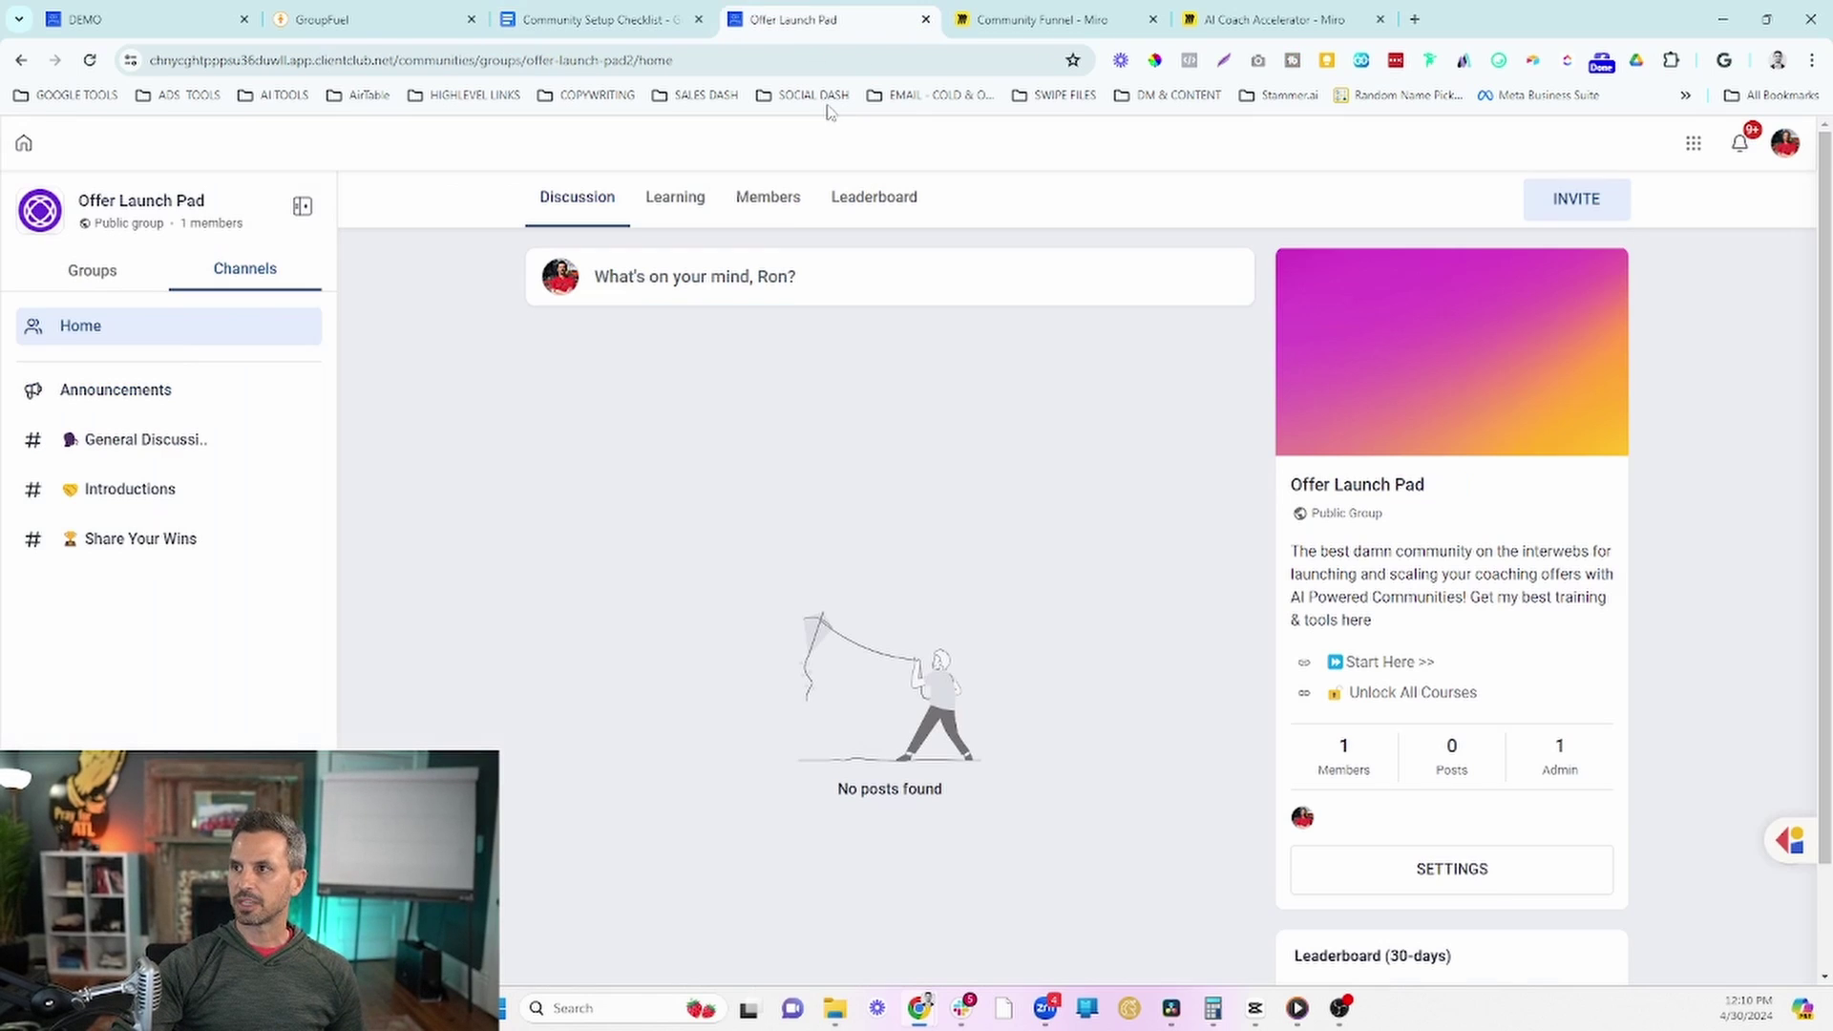
click(651, 294)
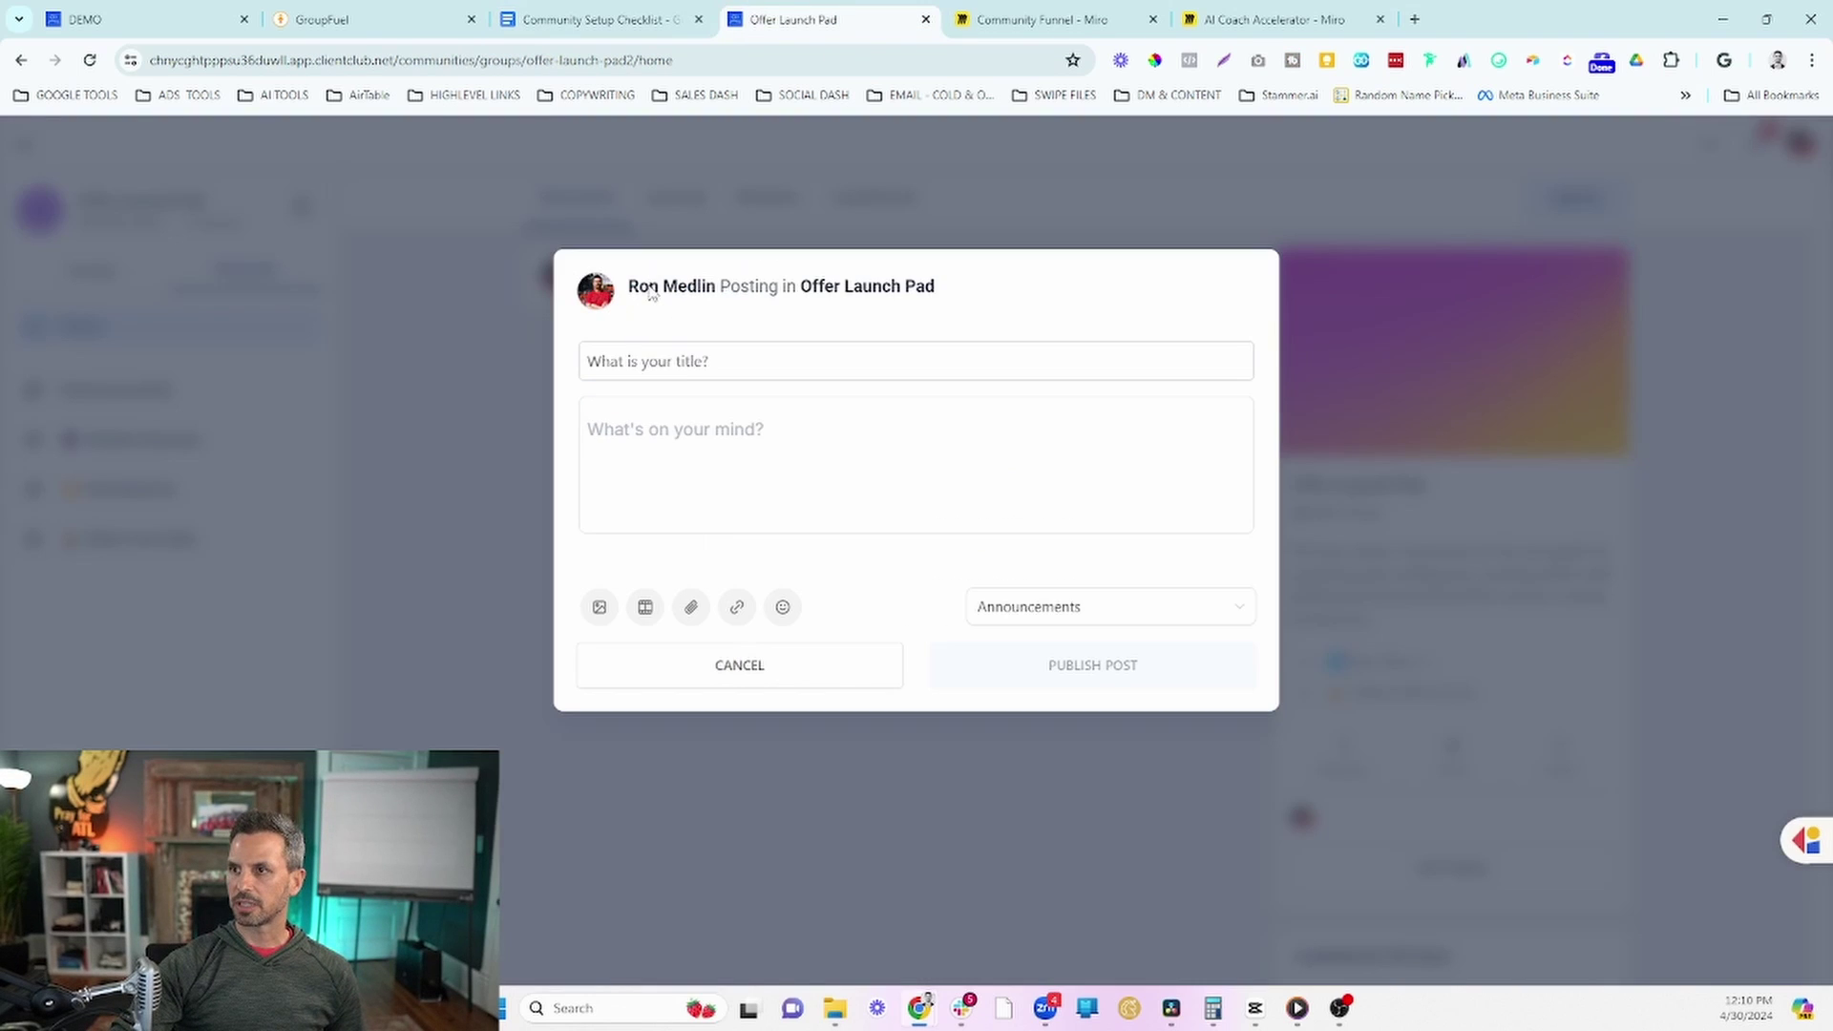
key(ctrl+v)
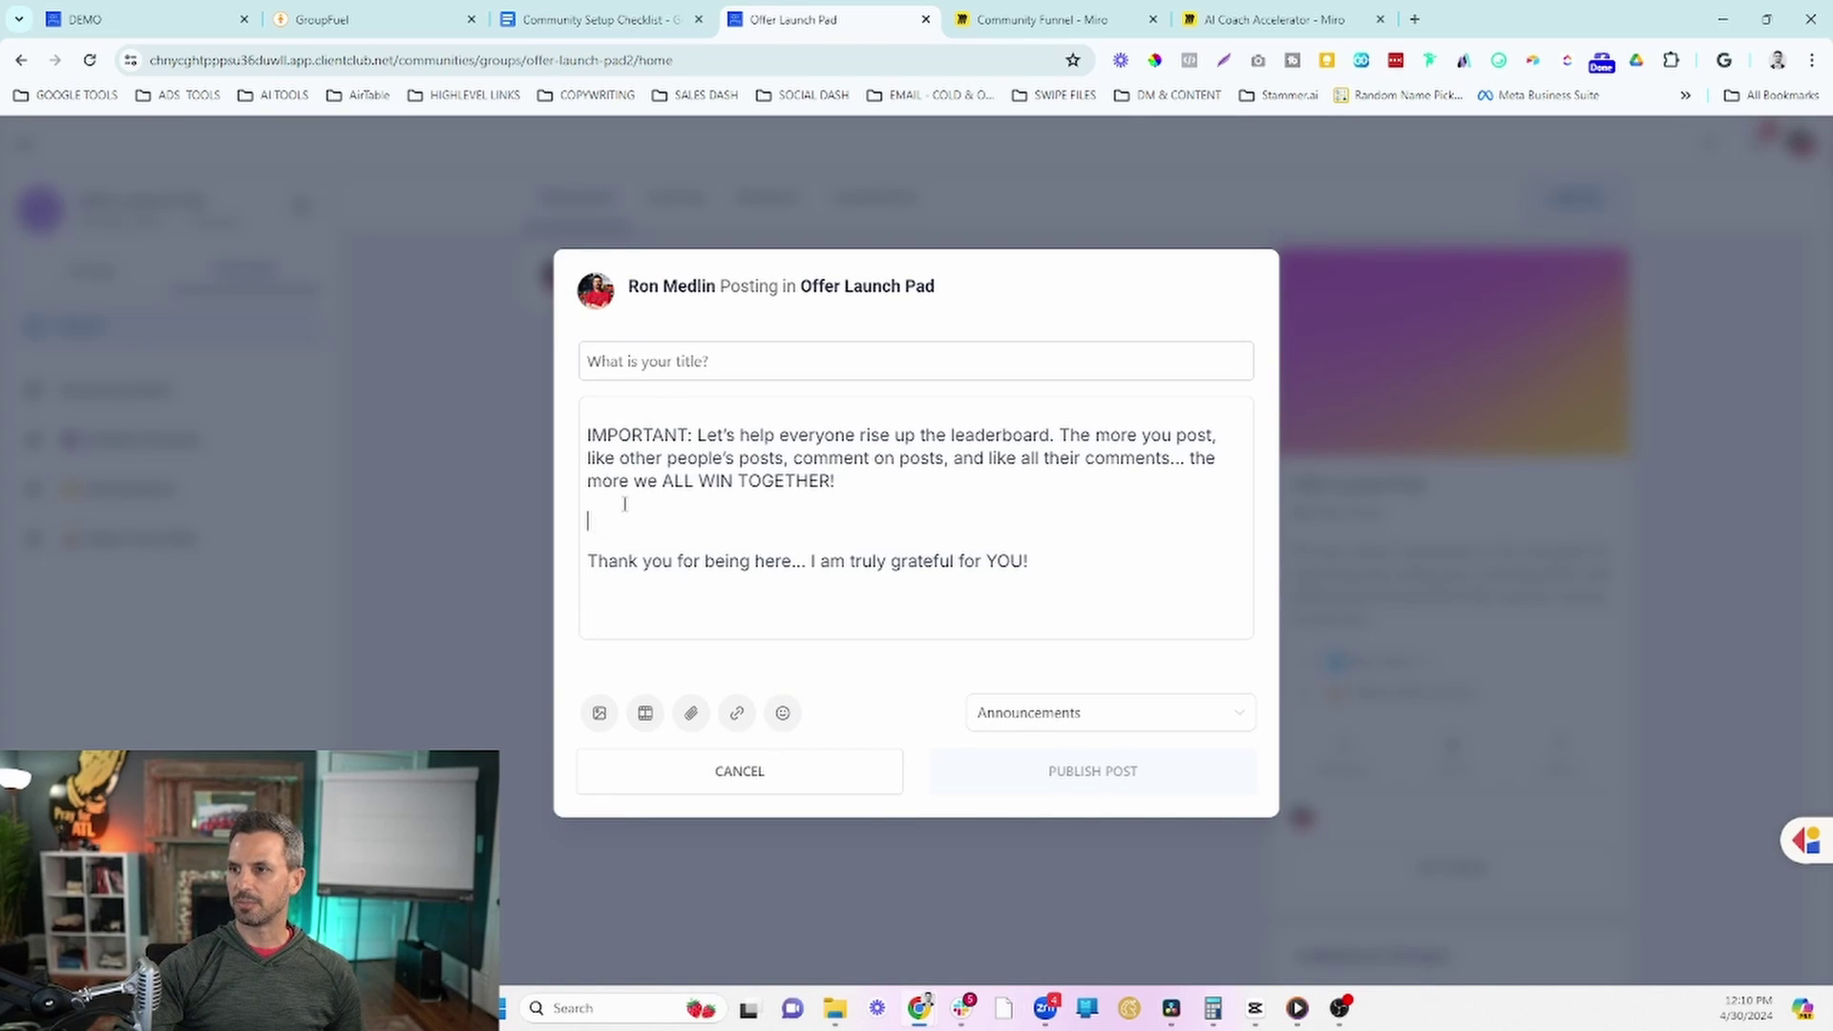
Step: Title the post "STEP 3: Tell Us Who You Are" using the guide's heading, and publish it in the Announcements channel
click(611, 21)
scroll(781, 410, up, 3)
scroll(788, 468, up, 5)
drag(784, 518, 522, 519)
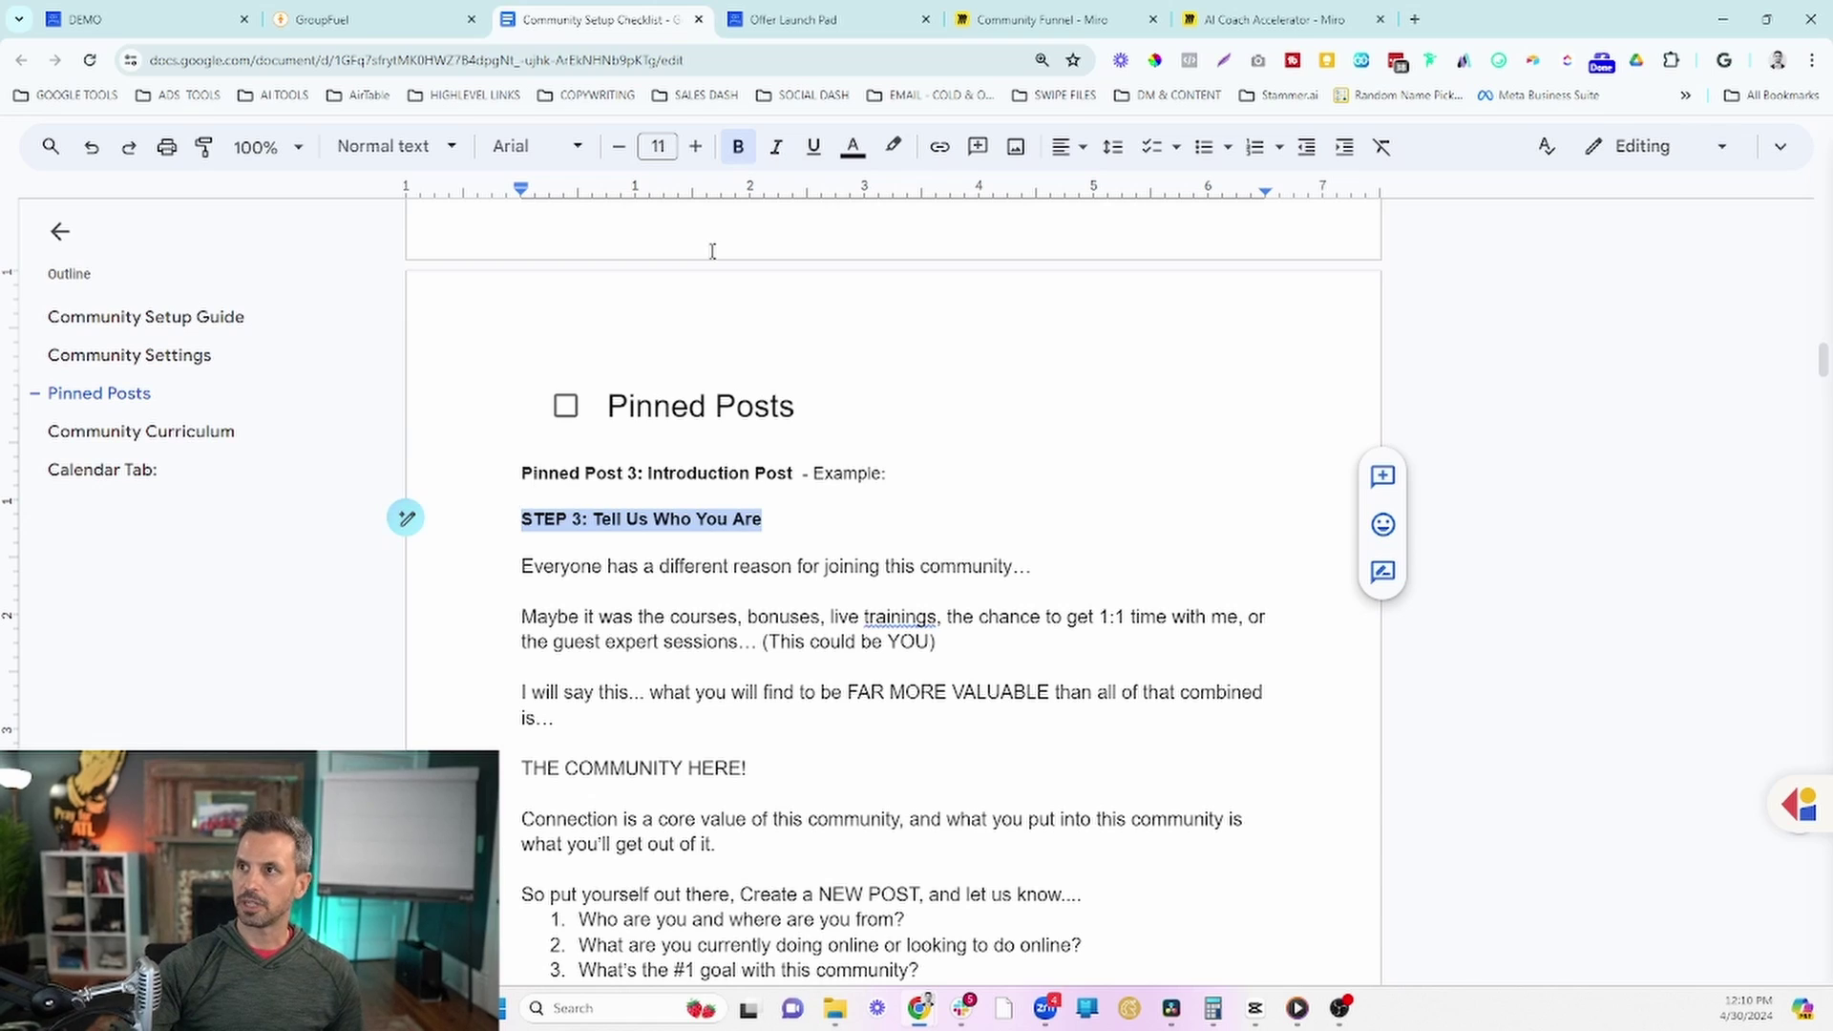
key(ctrl+Tab)
click(701, 360)
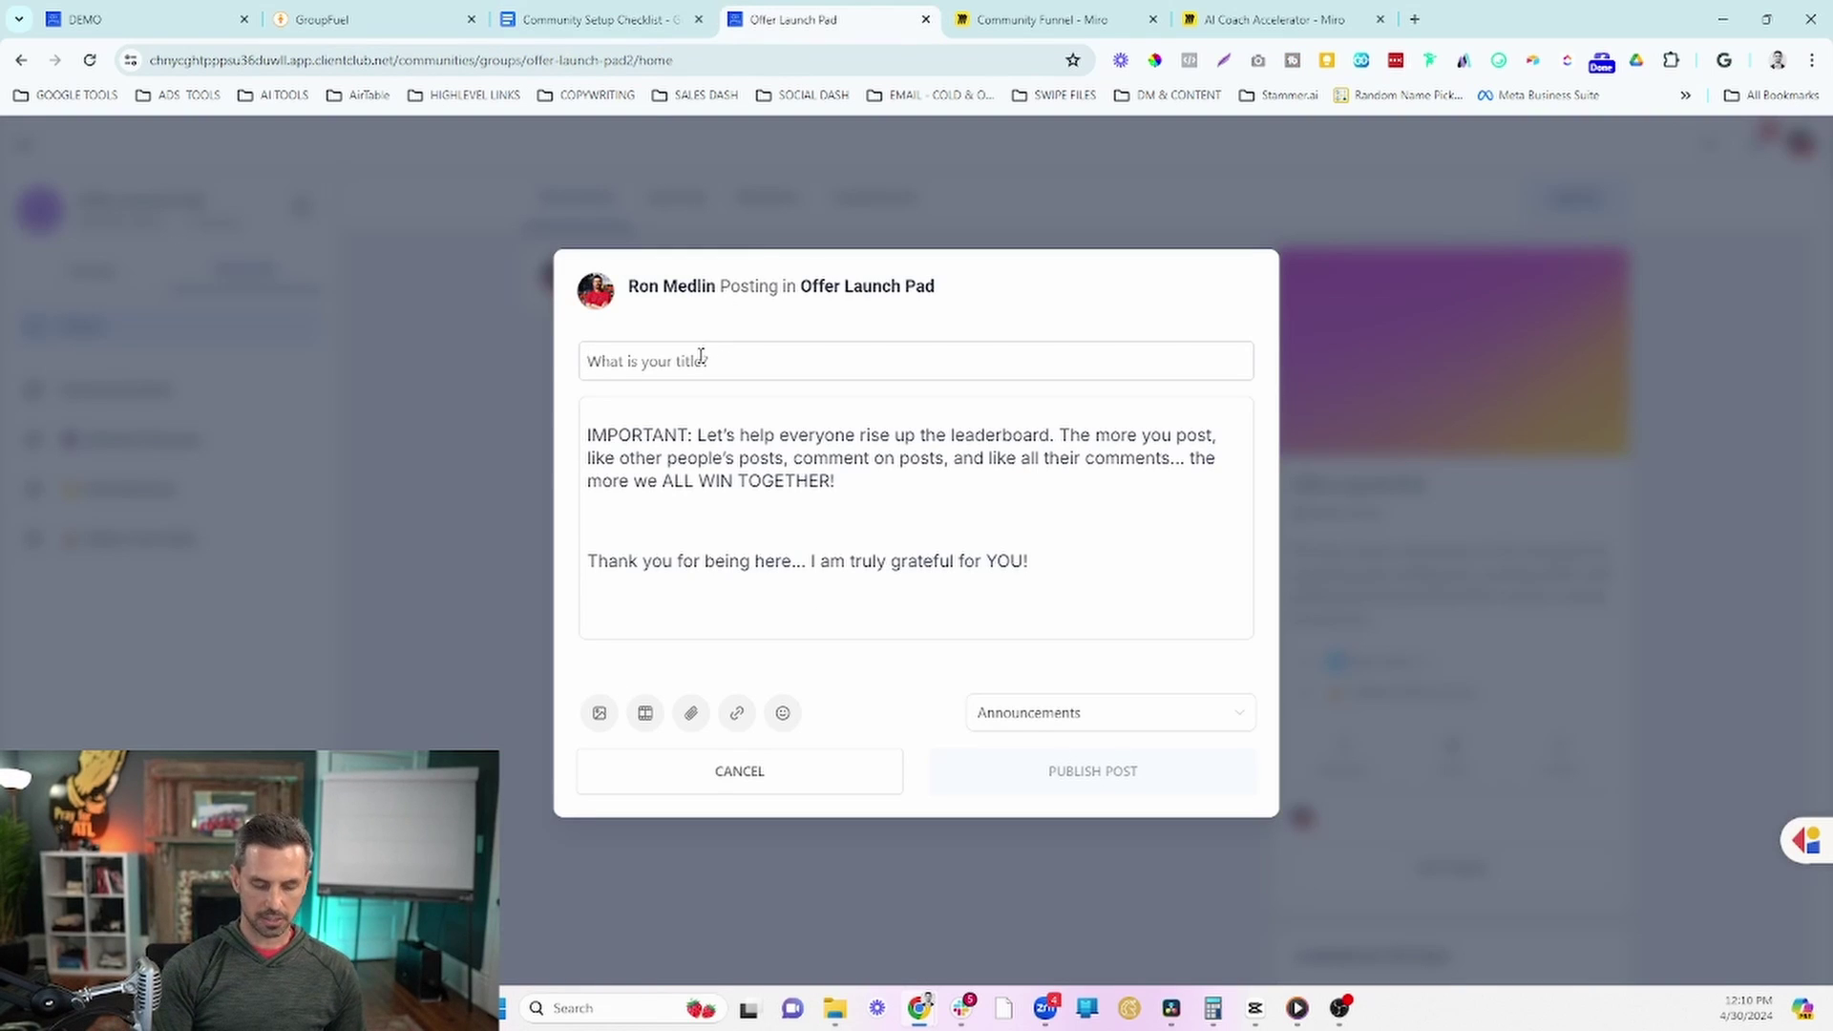
key(ctrl+v)
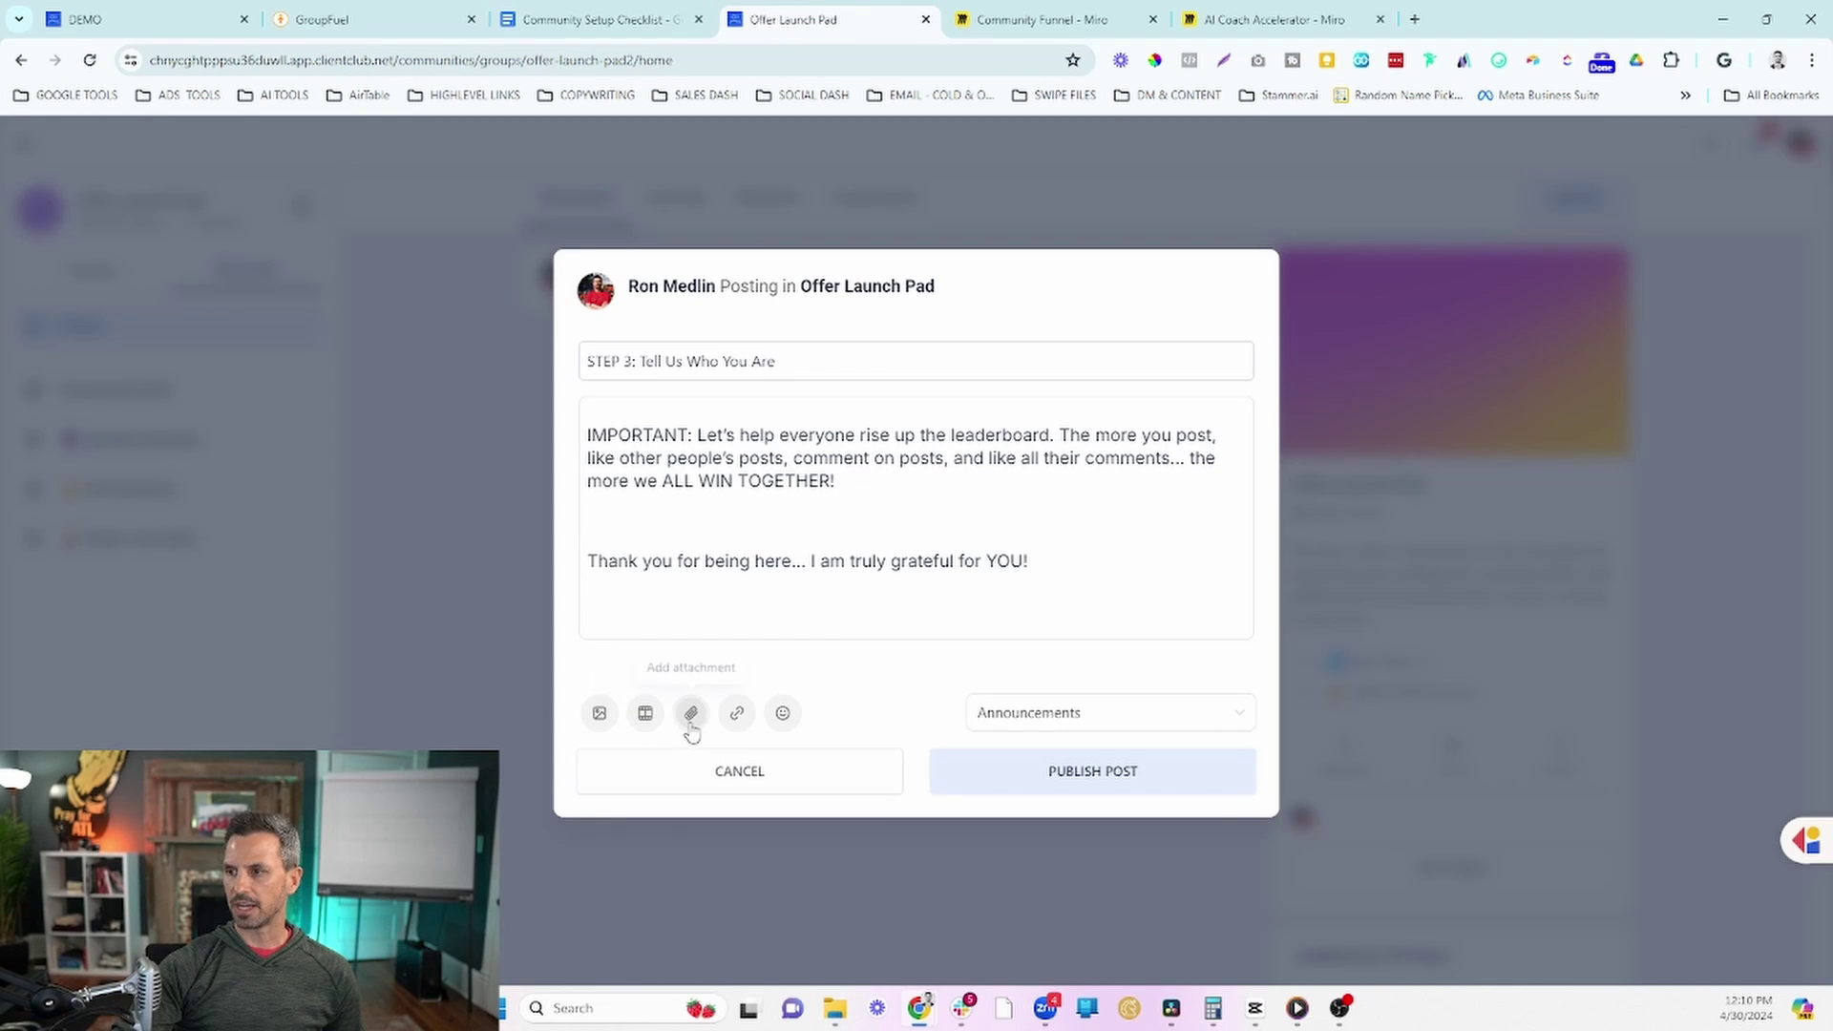
click(1084, 722)
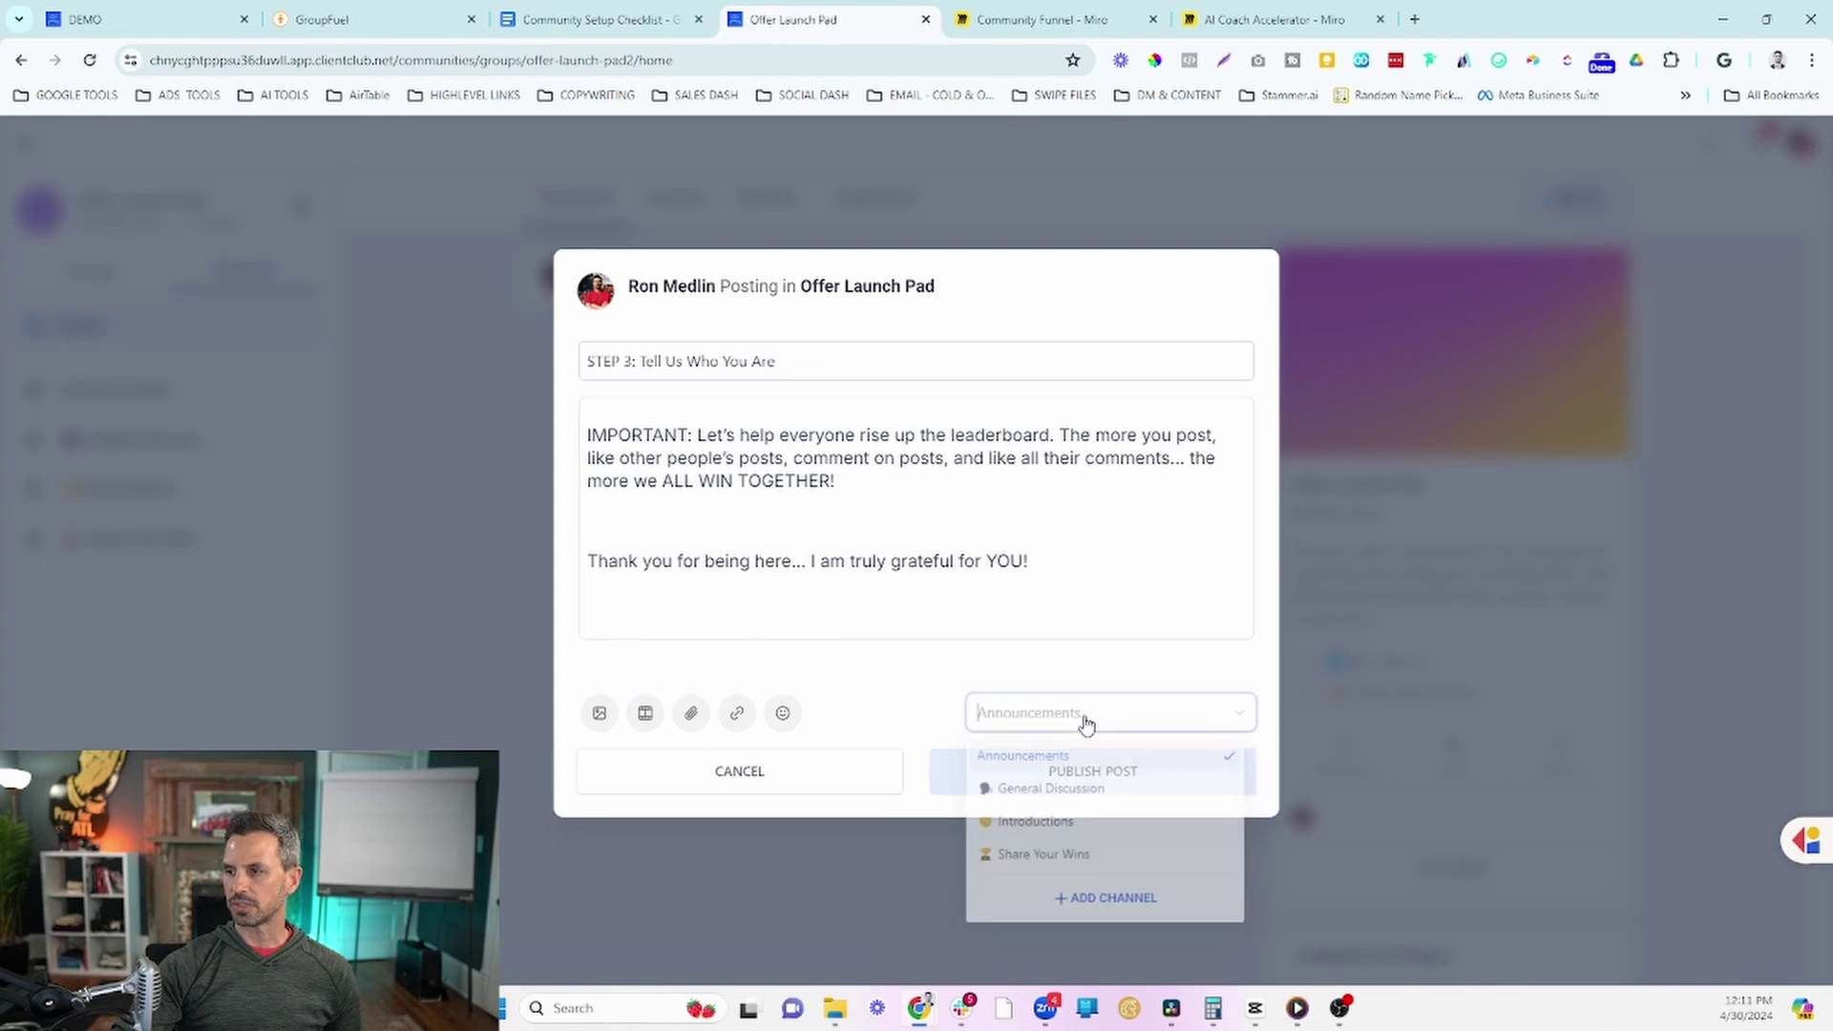
click(1013, 666)
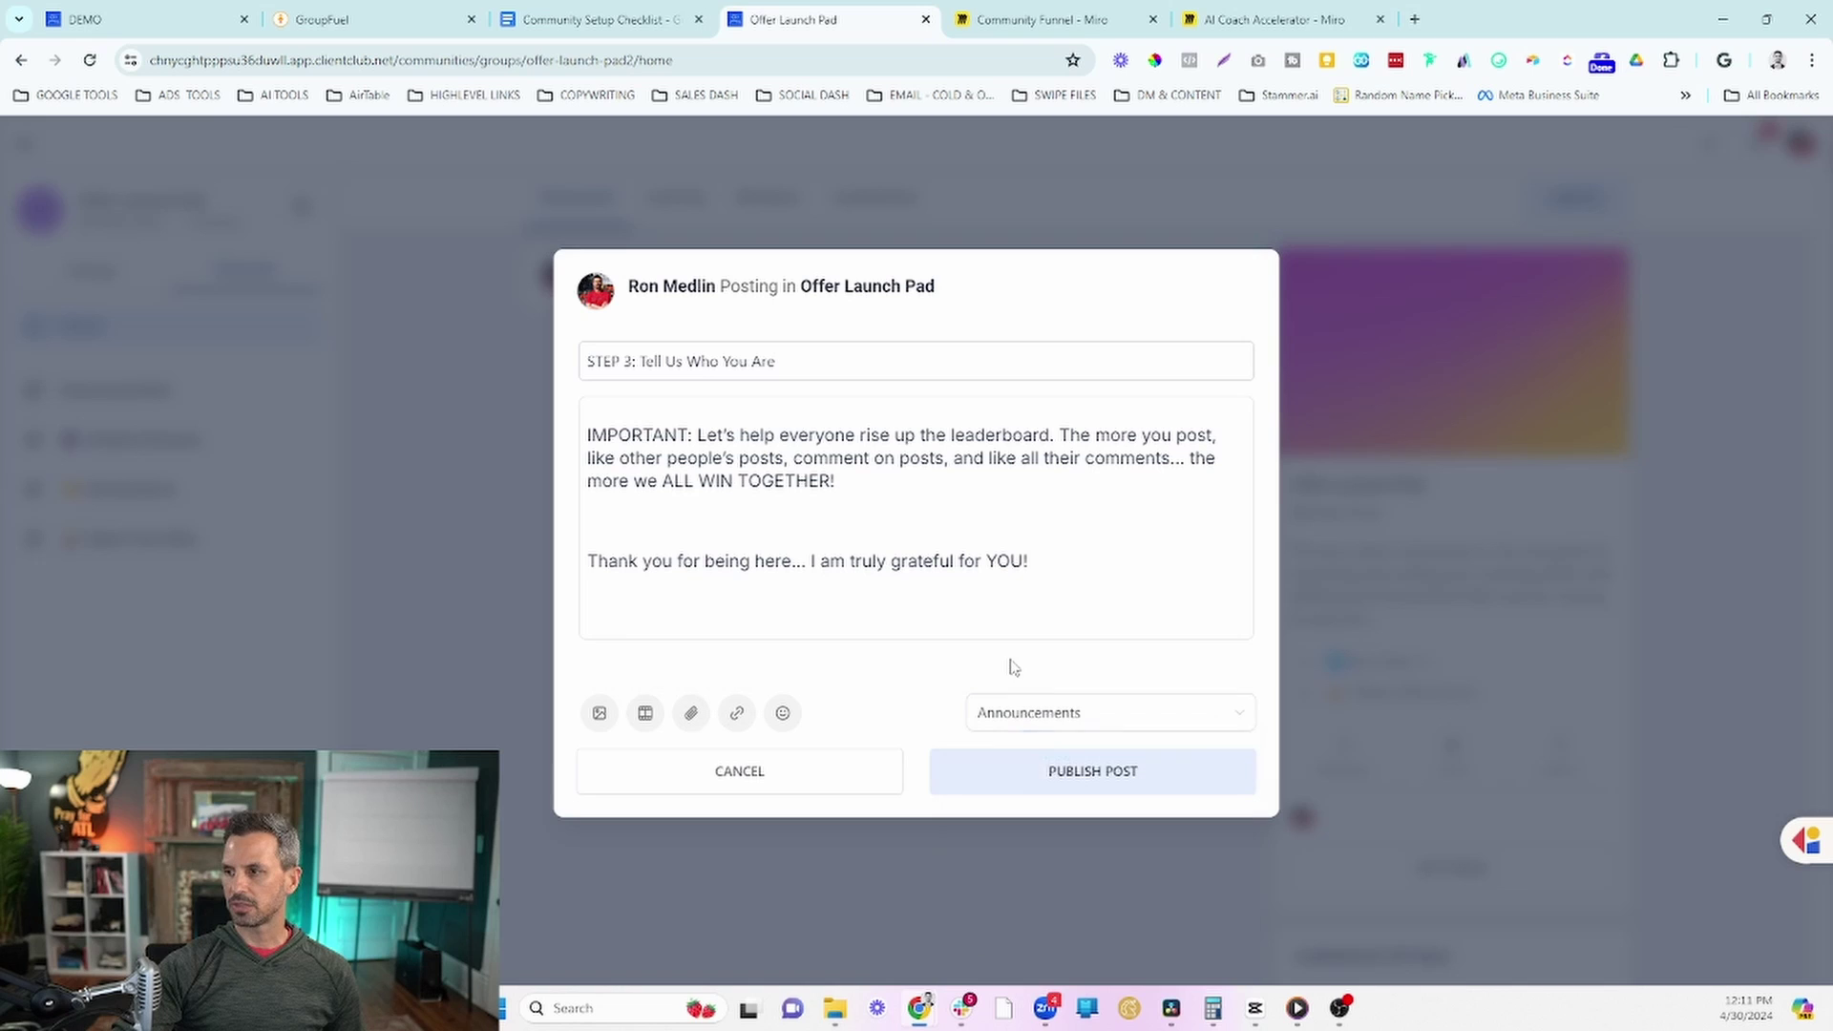
click(1059, 776)
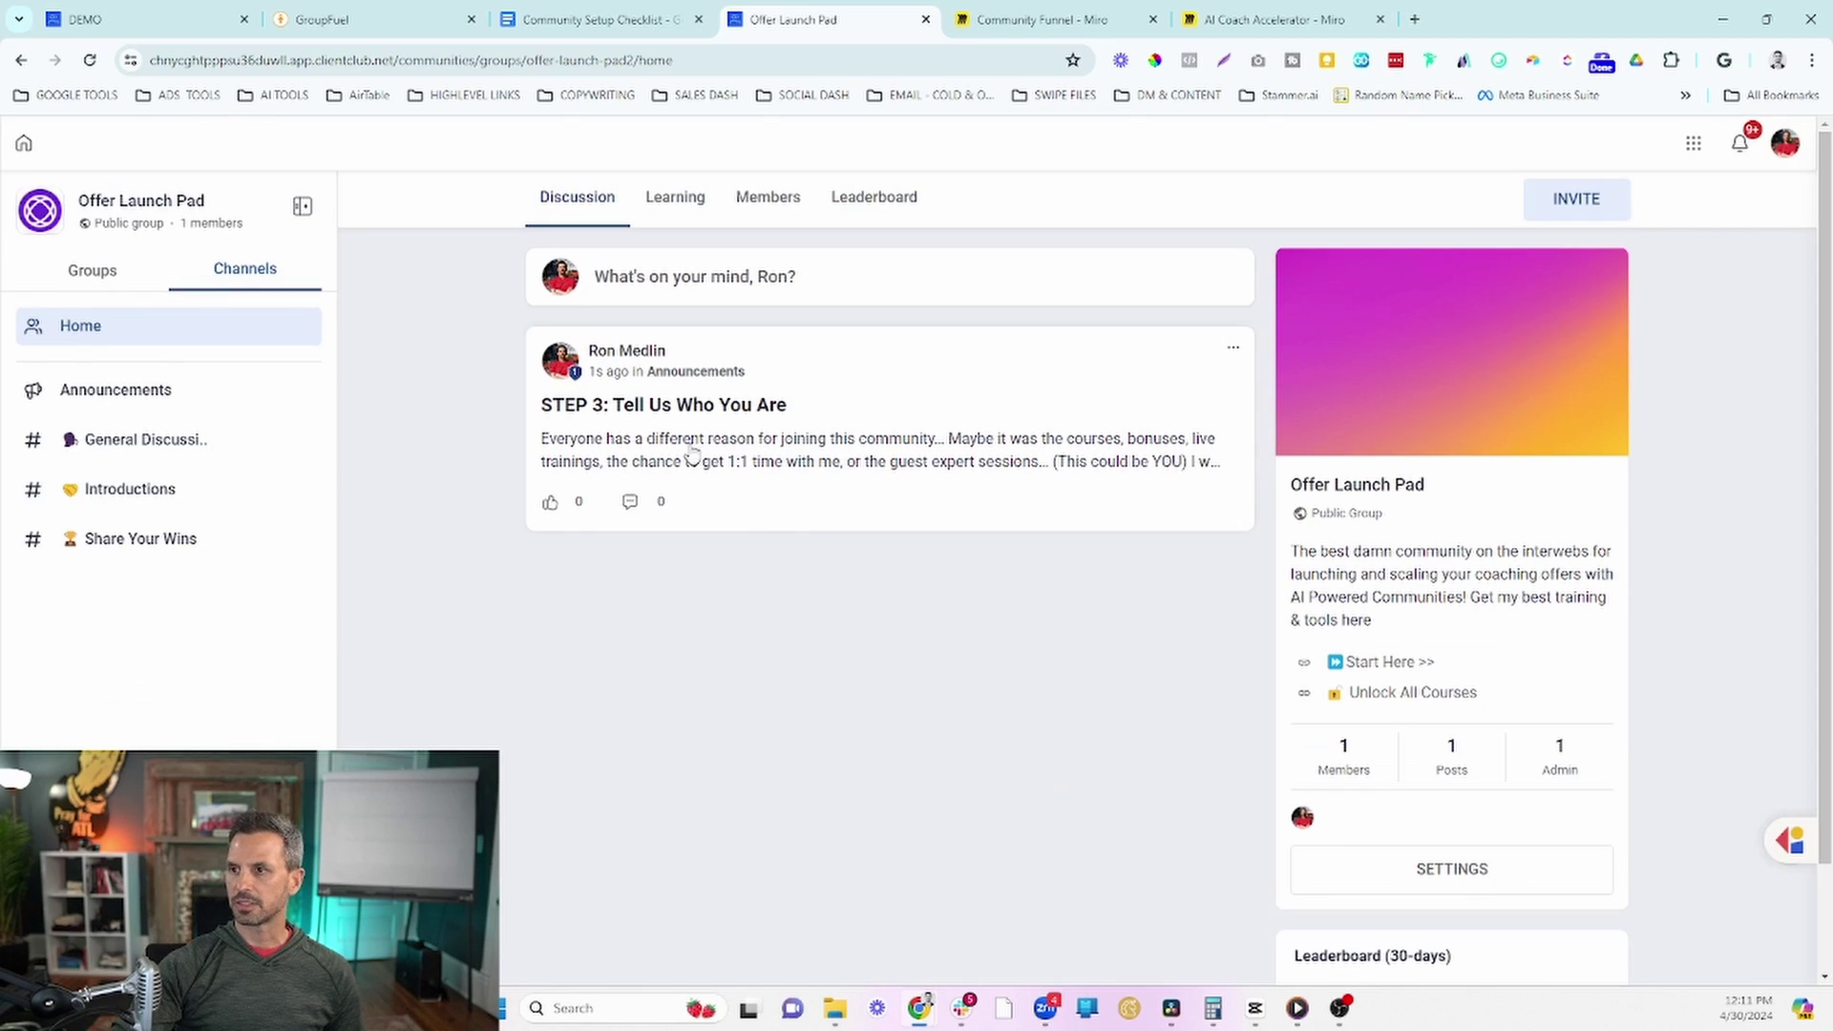
Step: Copy the Pinned Post 2 text about unlocking bonus courses from the guide into the body of a new group post
click(673, 19)
scroll(405, 511, down, 10)
scroll(698, 541, down, 4)
drag(520, 474, 531, 497)
drag(672, 530, 797, 831)
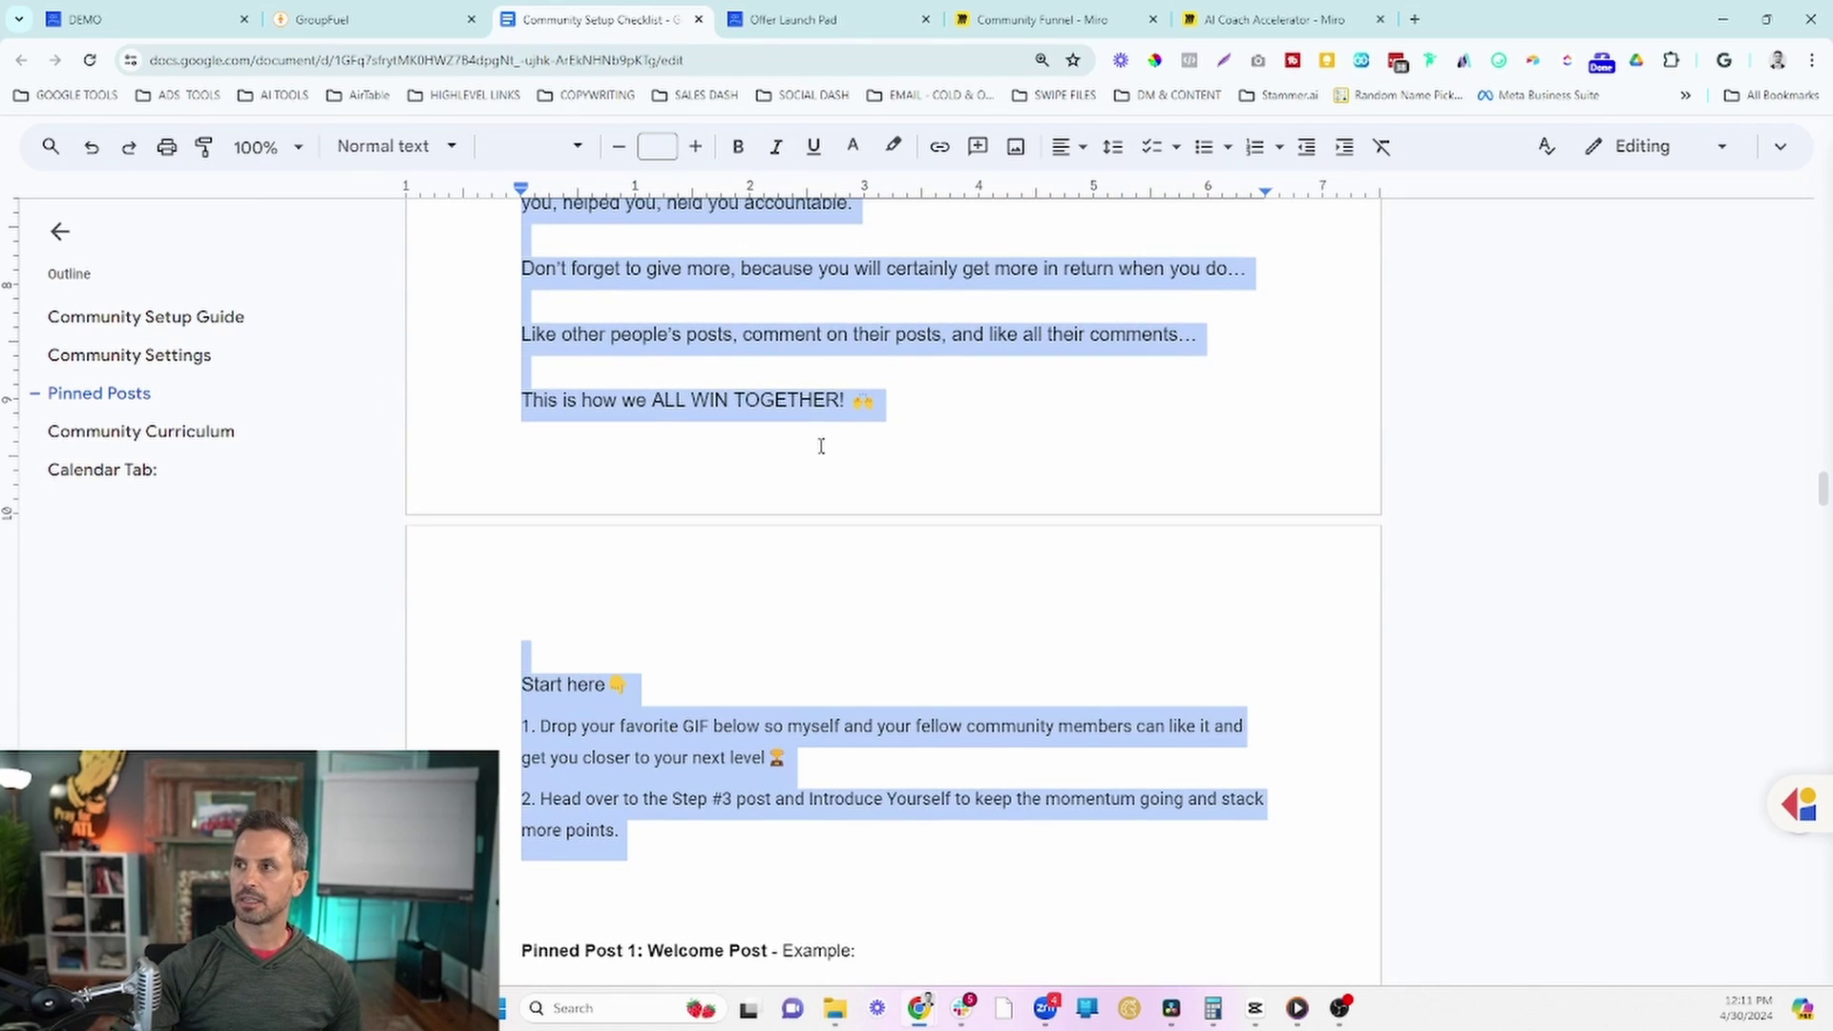
click(792, 19)
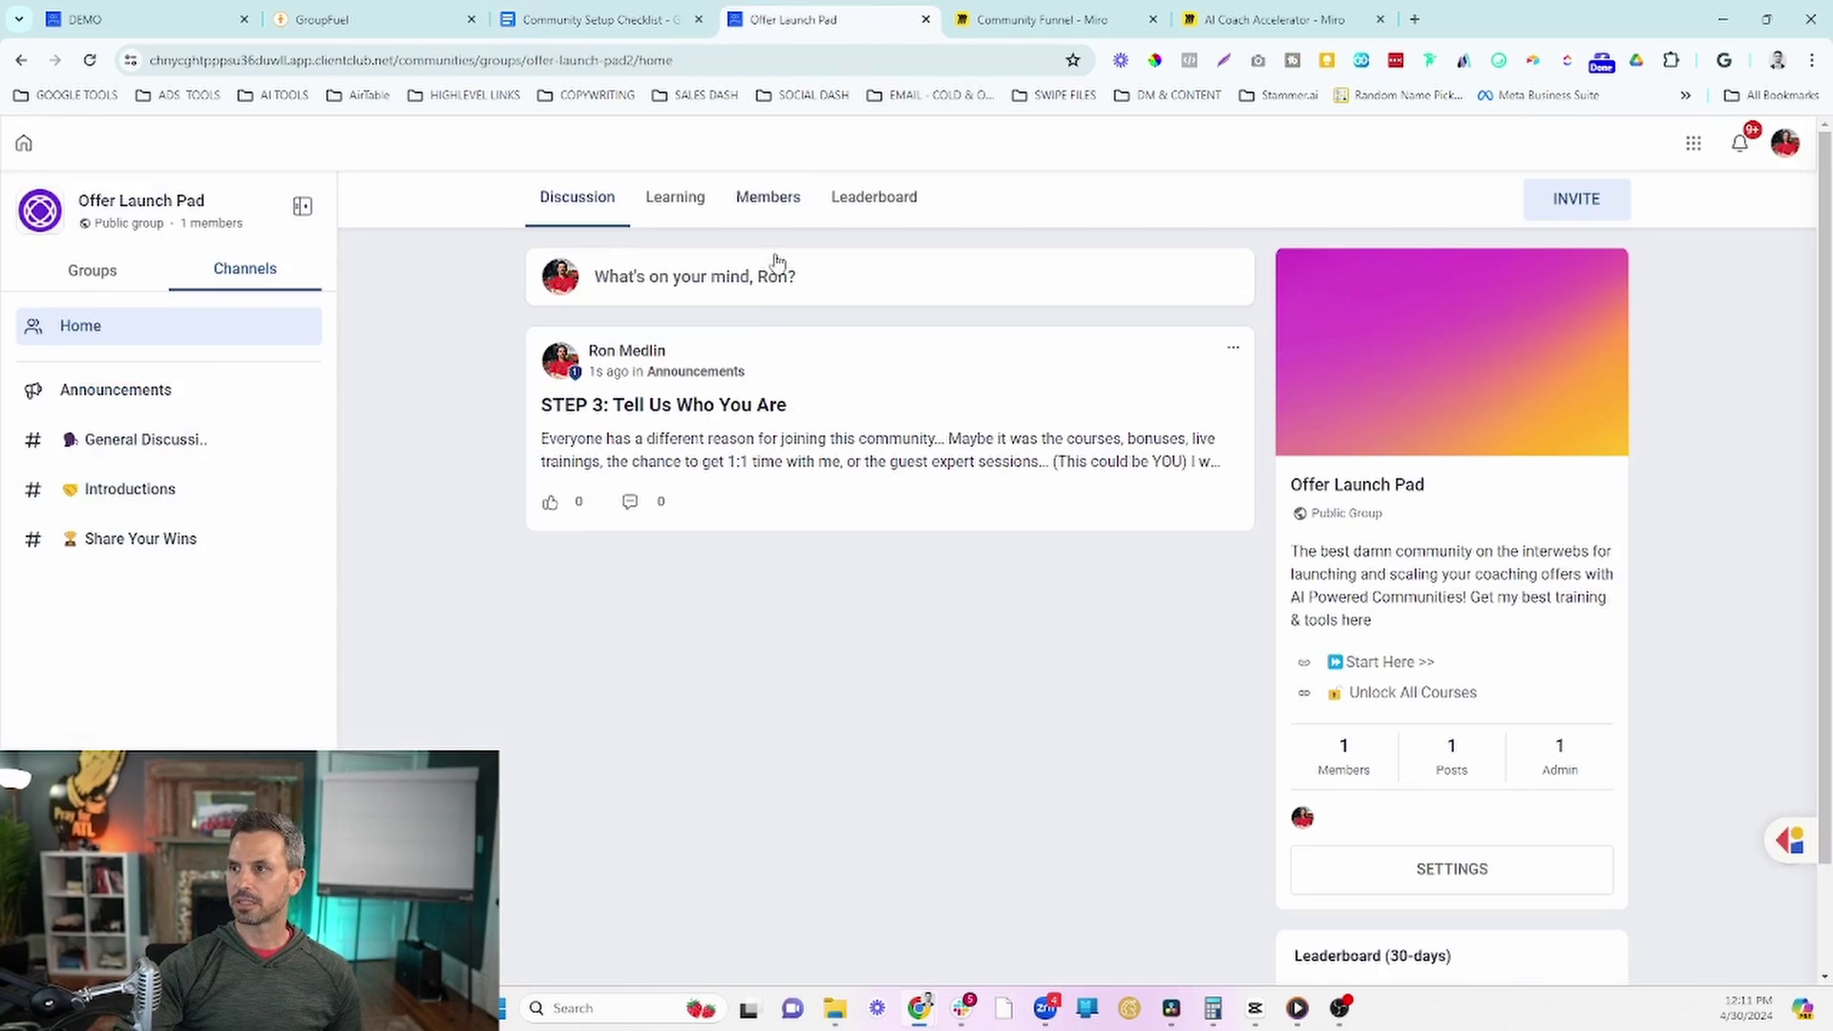
click(668, 283)
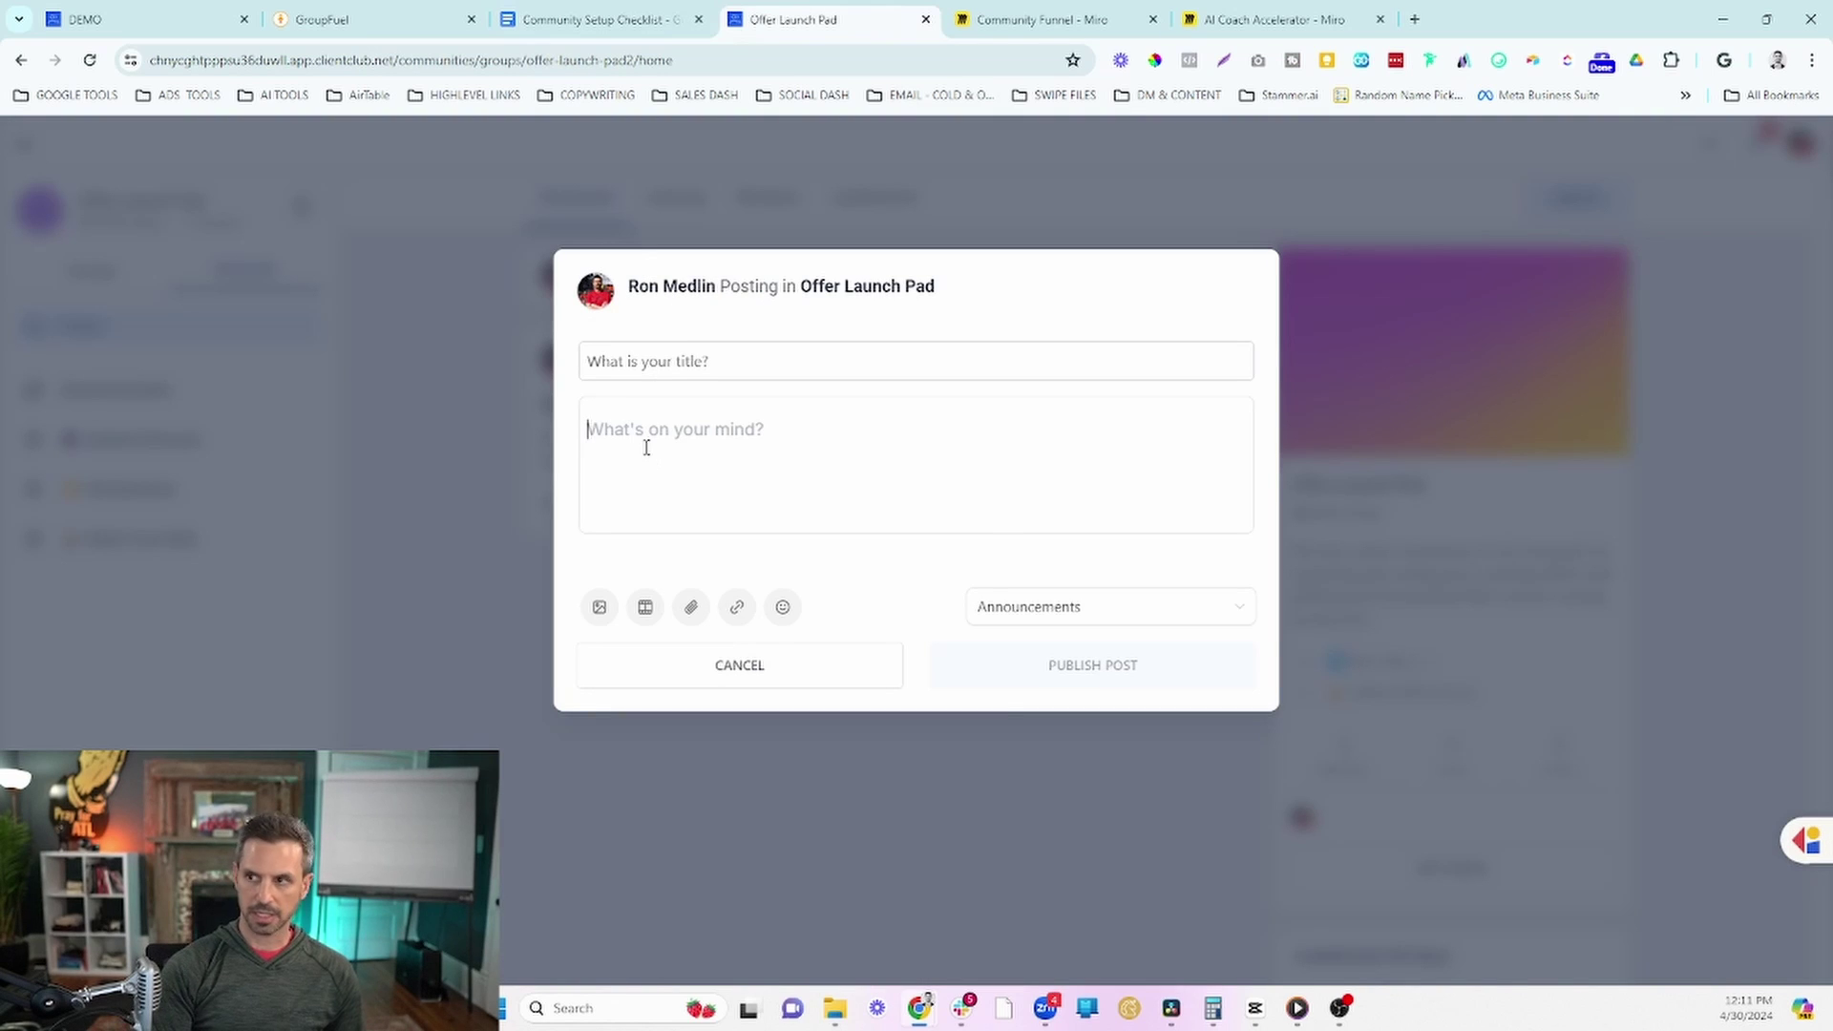
key(ctrl+v)
Step: Title the post "STEP 2: How To Unlock Bonuses Courses" using the guide's heading, and publish it in the Announcements channel
click(597, 19)
scroll(764, 393, up, 6)
scroll(764, 393, up, 4)
drag(1004, 430, 647, 429)
click(809, 21)
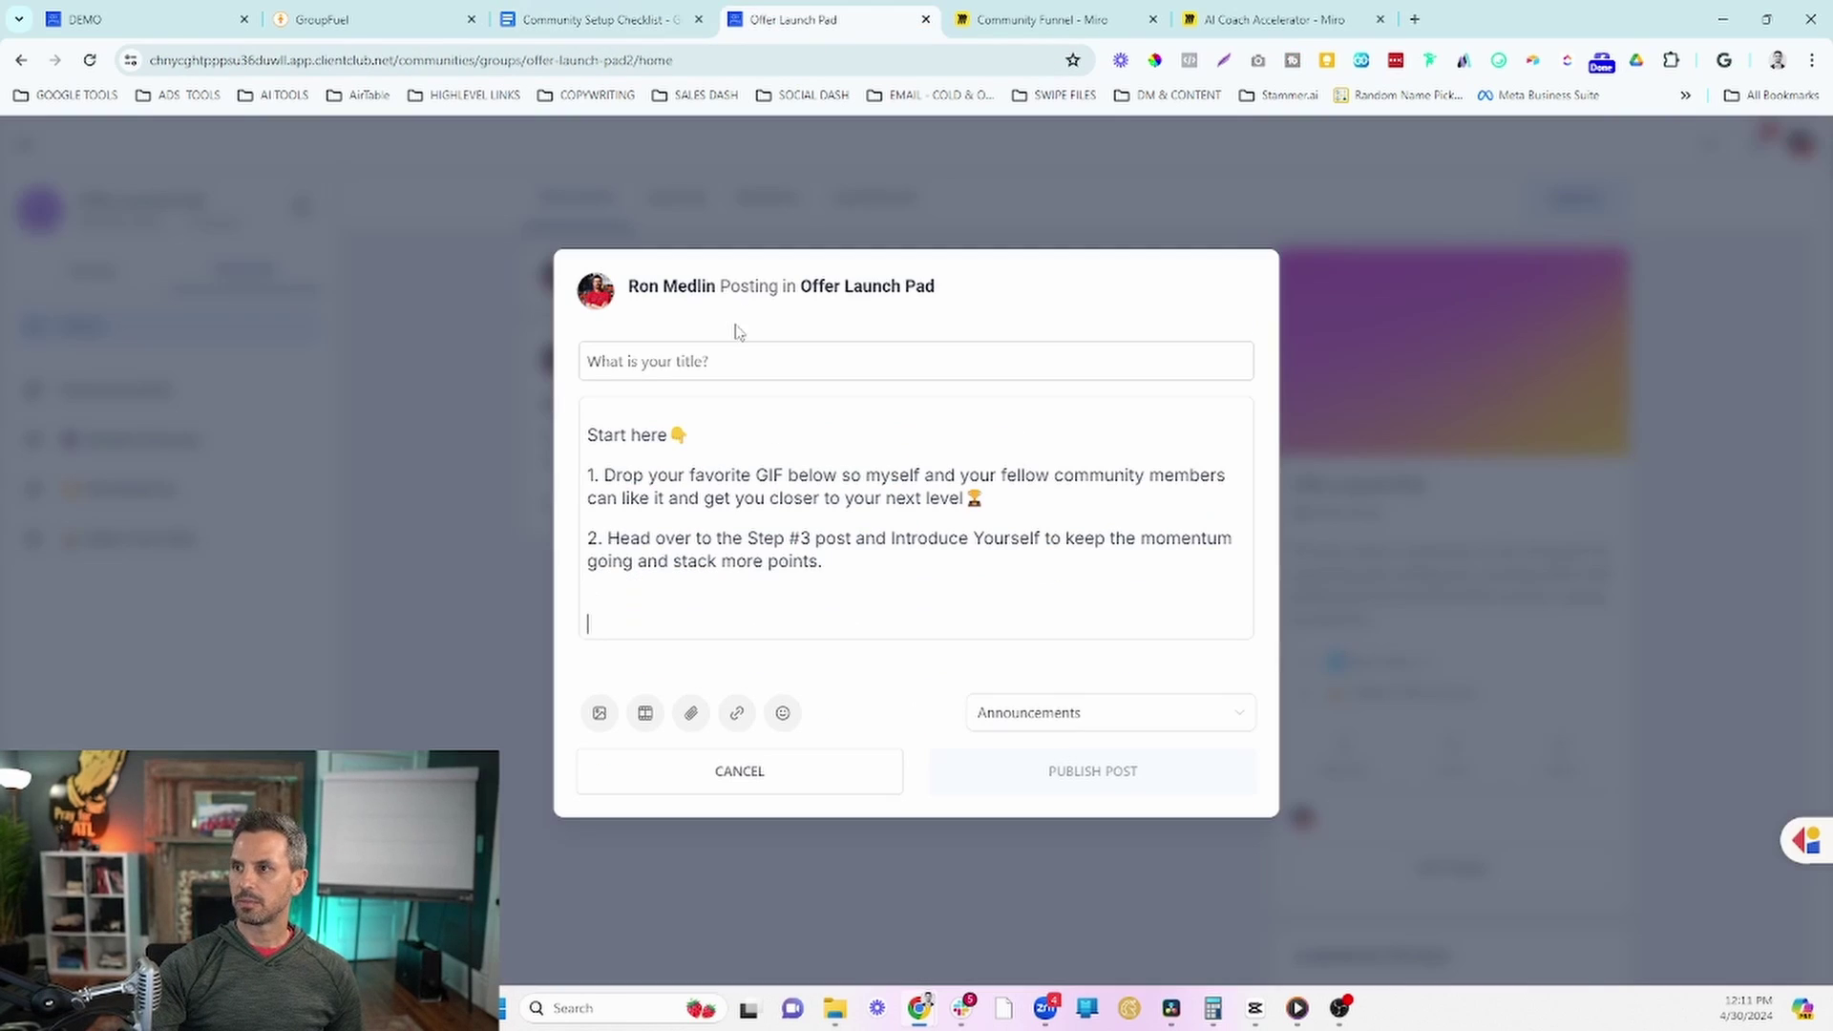
key(ctrl+v)
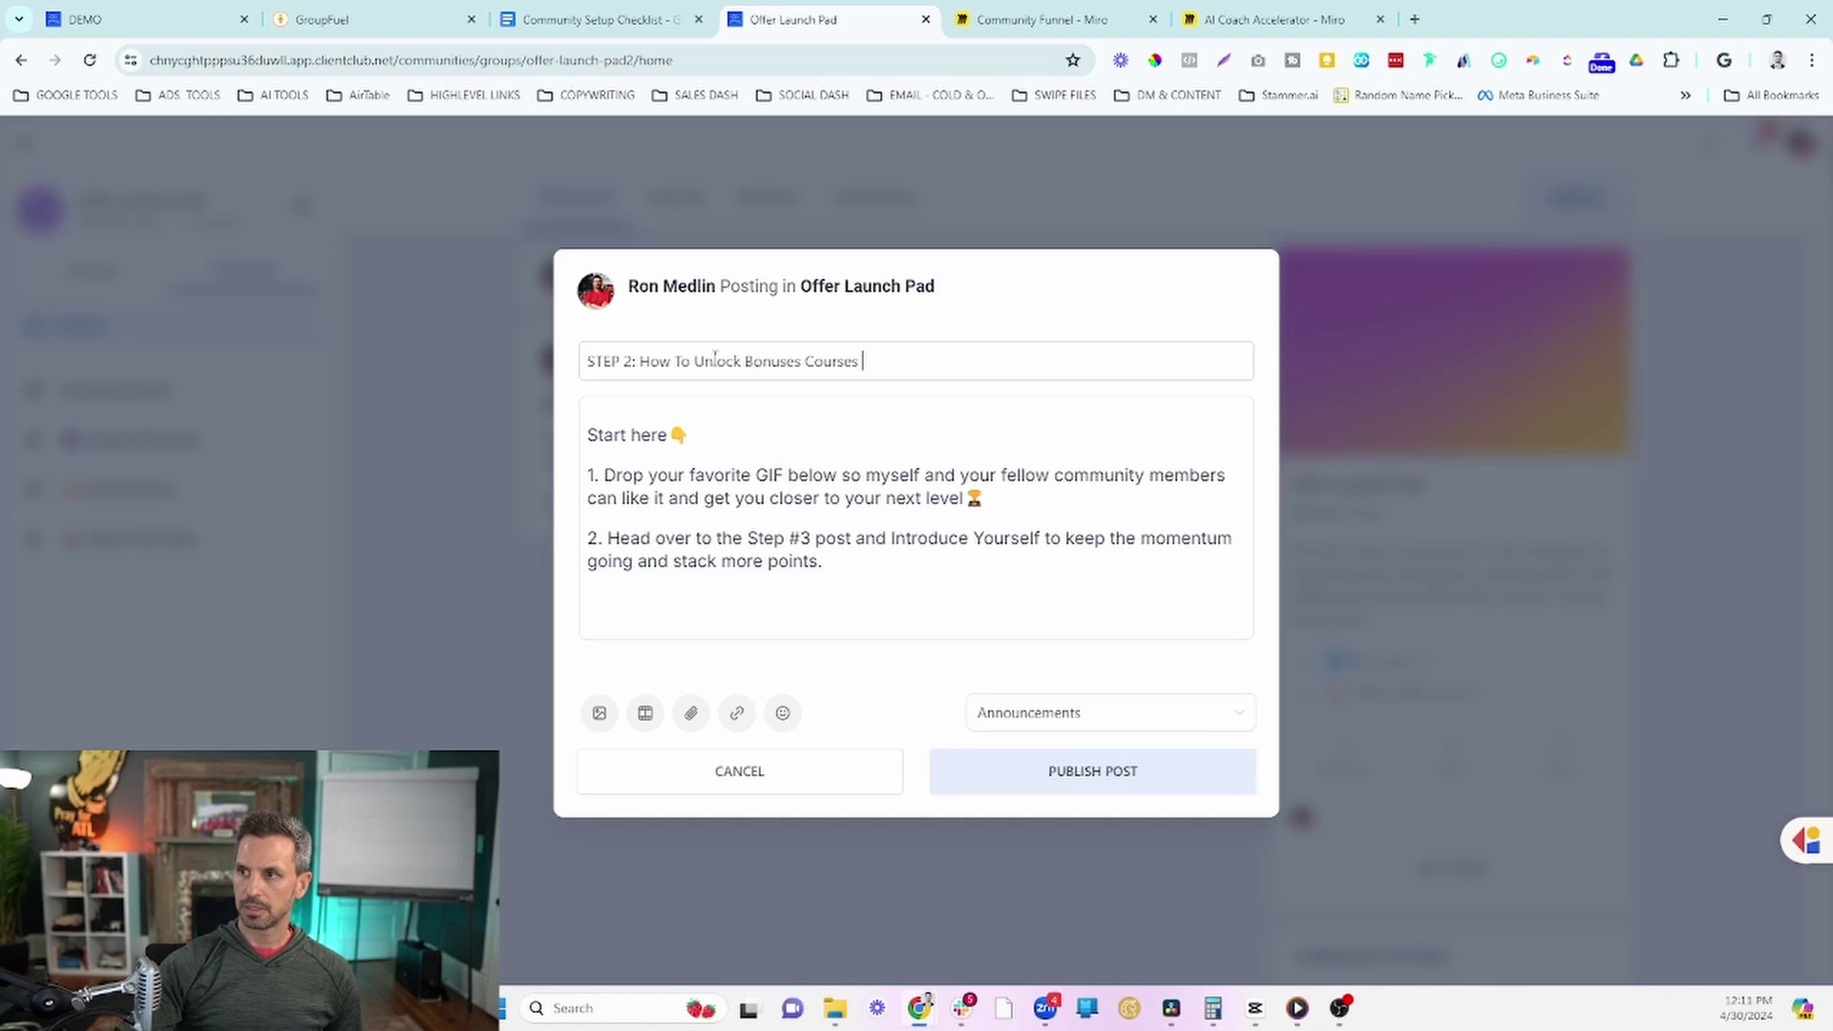
click(1055, 714)
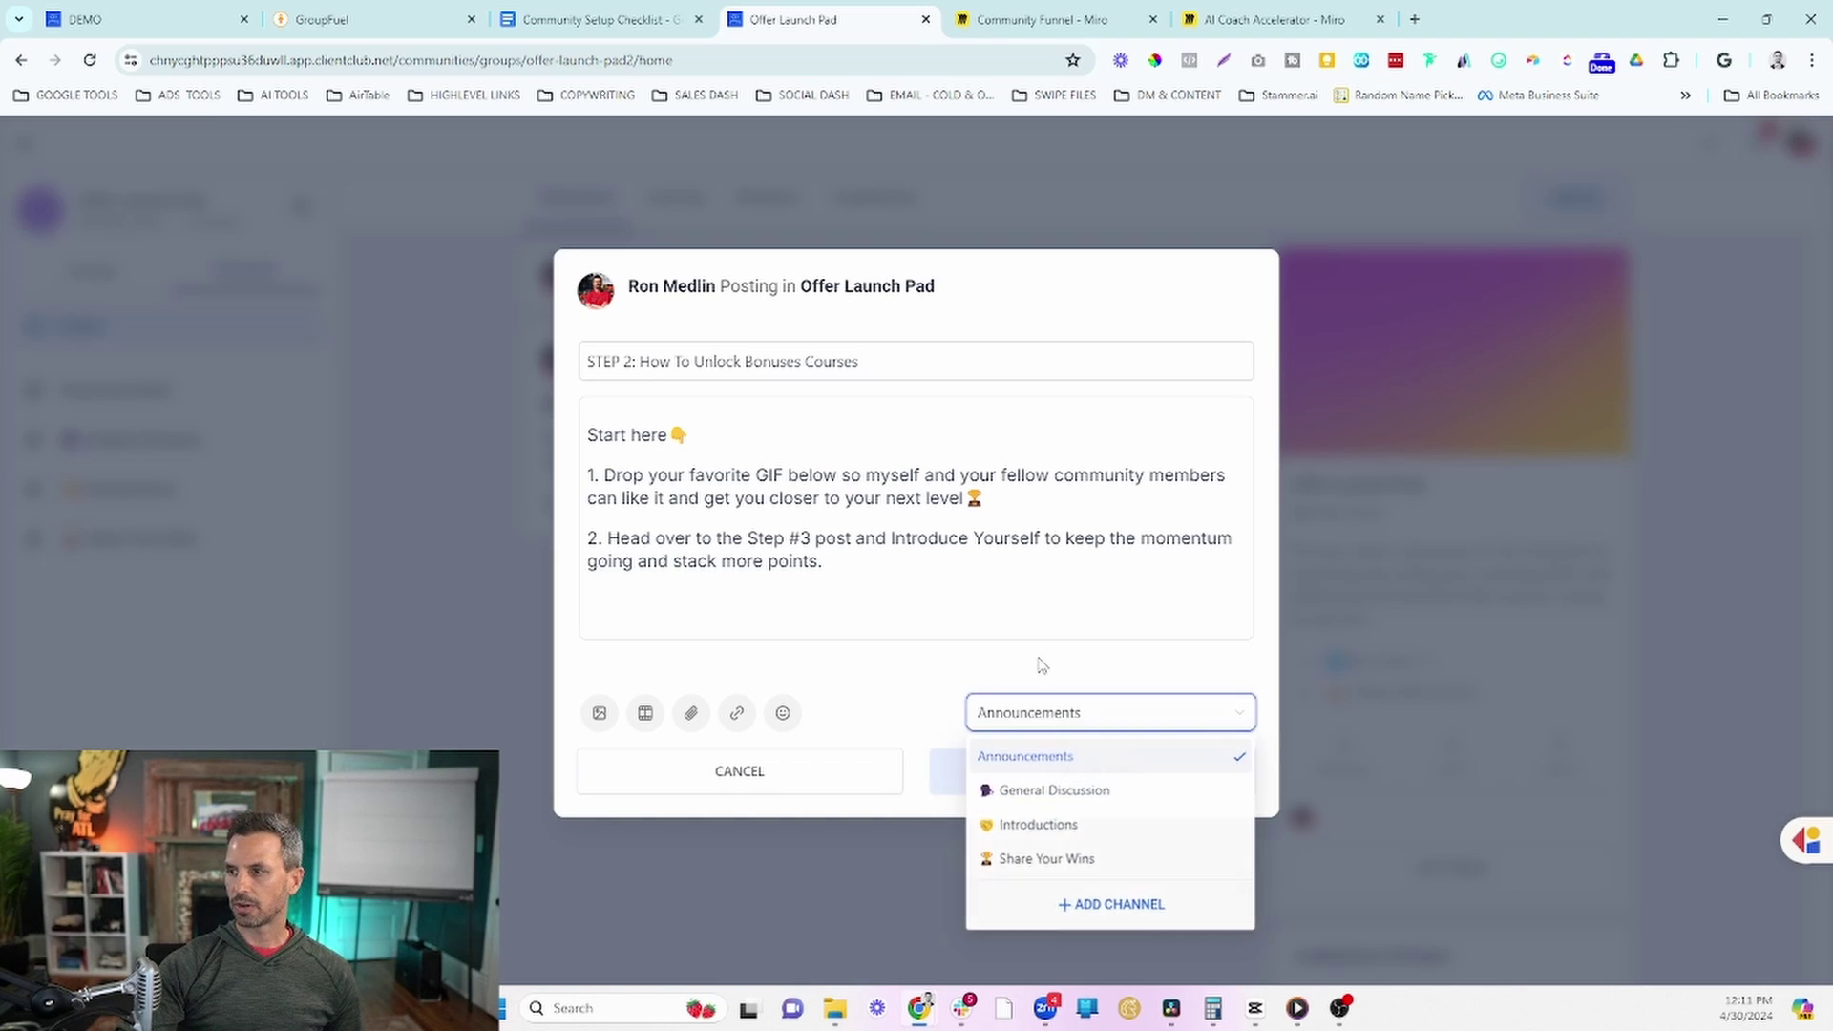
click(1091, 763)
click(1090, 769)
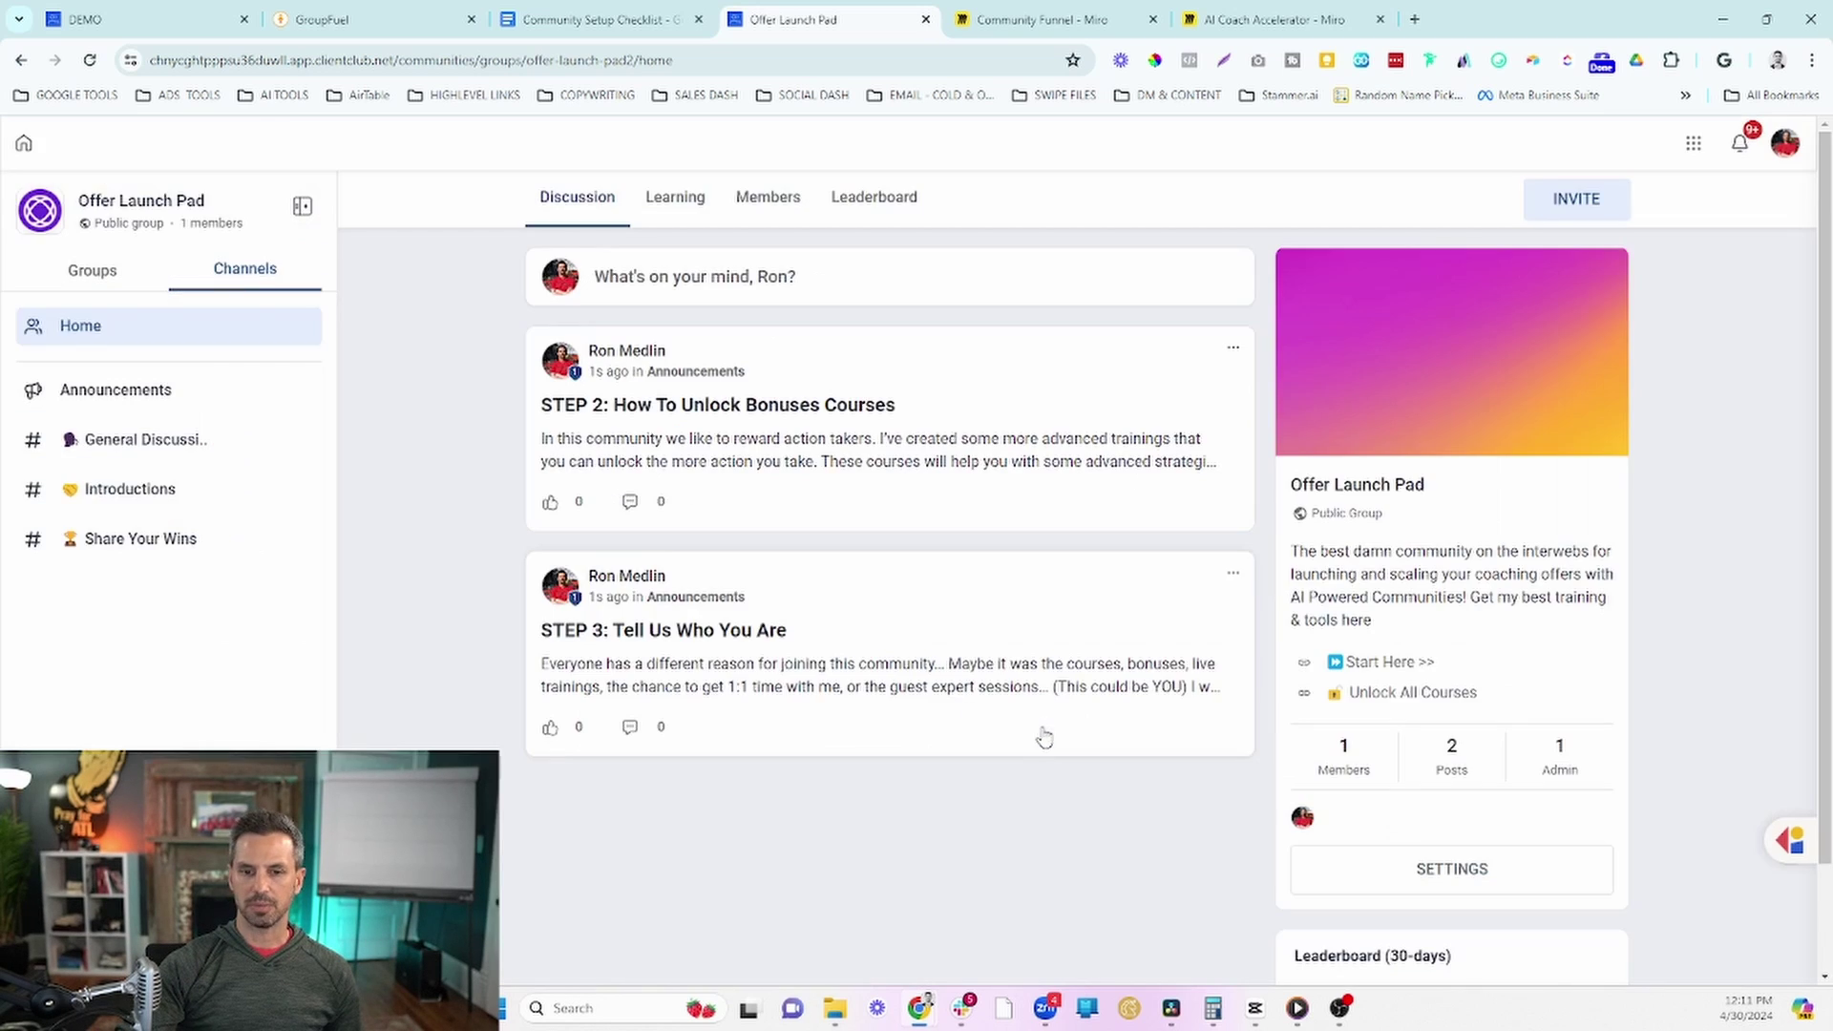
Step: Copy the Pinned Post 1 welcome text, through the call booking line, from the guide into the body of a new group post
click(622, 32)
scroll(726, 445, down, 8)
scroll(725, 446, down, 12)
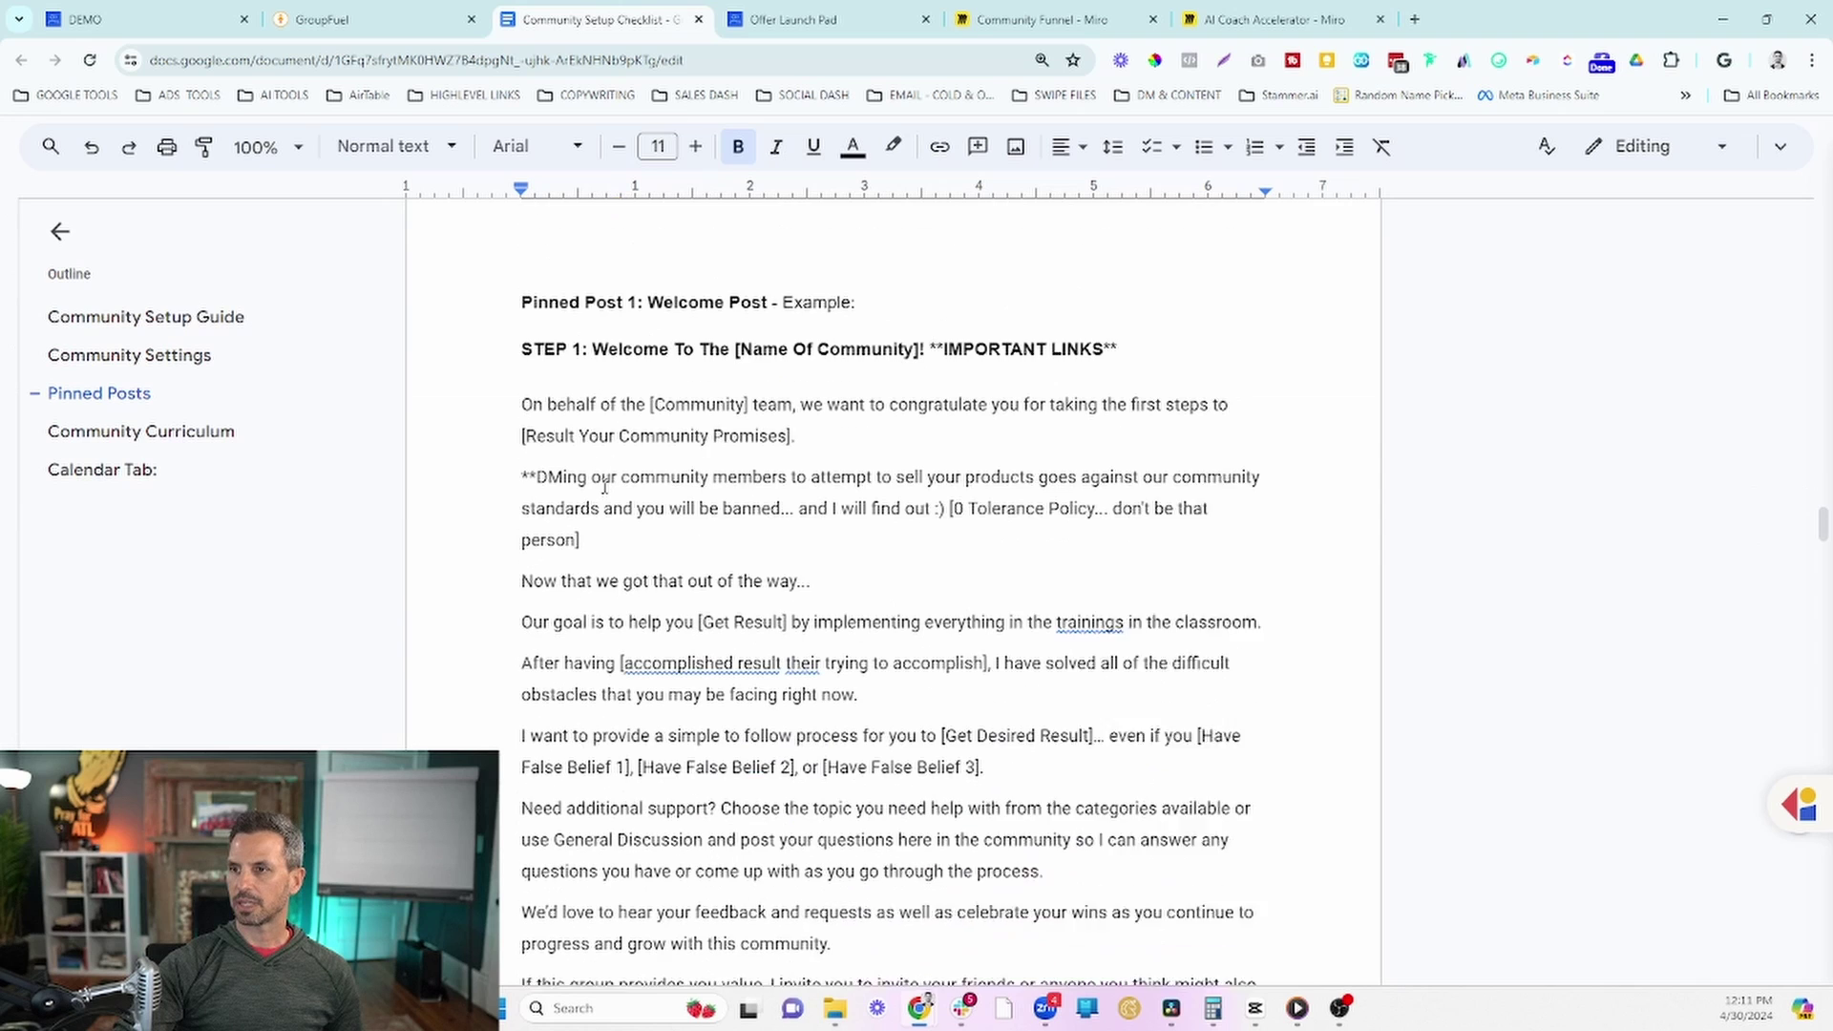
scroll(603, 487, down, 1)
drag(524, 383, 565, 940)
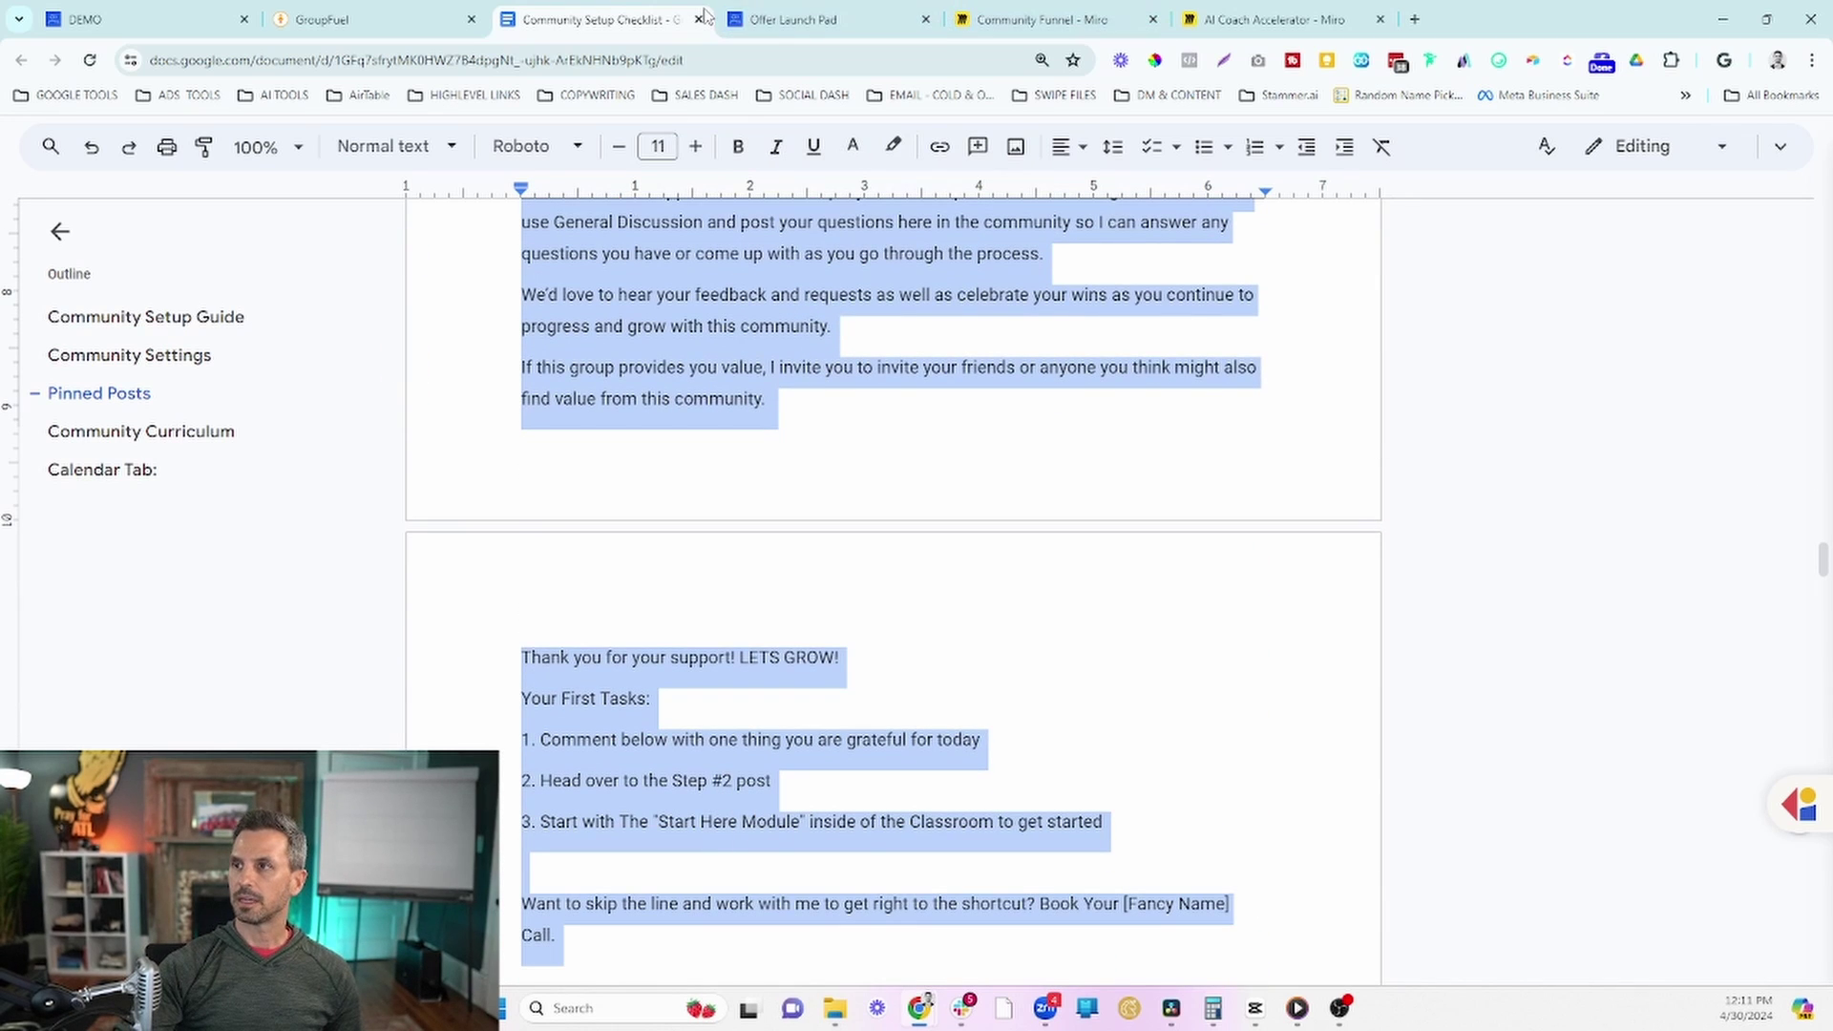
click(779, 20)
click(706, 277)
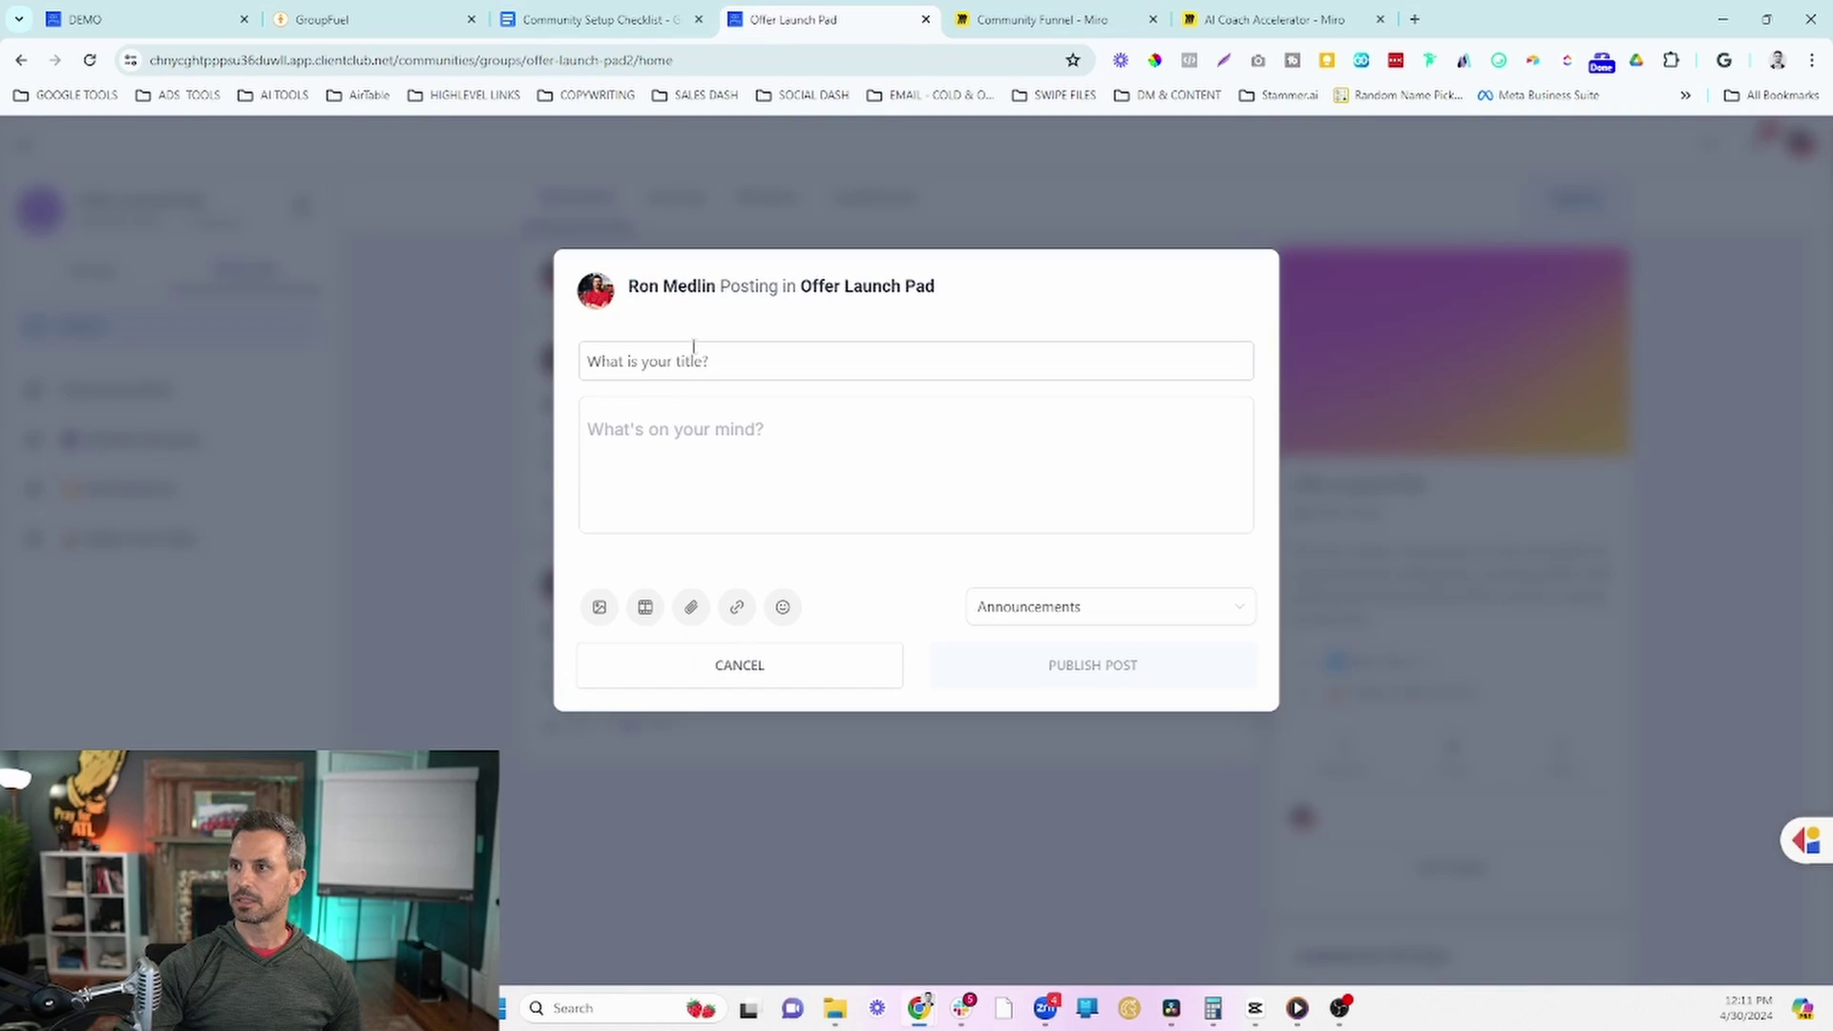
text(2. Head over to the Step #2 post 3. Start with The "Start Here Module" inside of the Classroom to get started  Want to skip the line and work with me to get right to the shortcut? Book Your [Fancy Name] Call.)
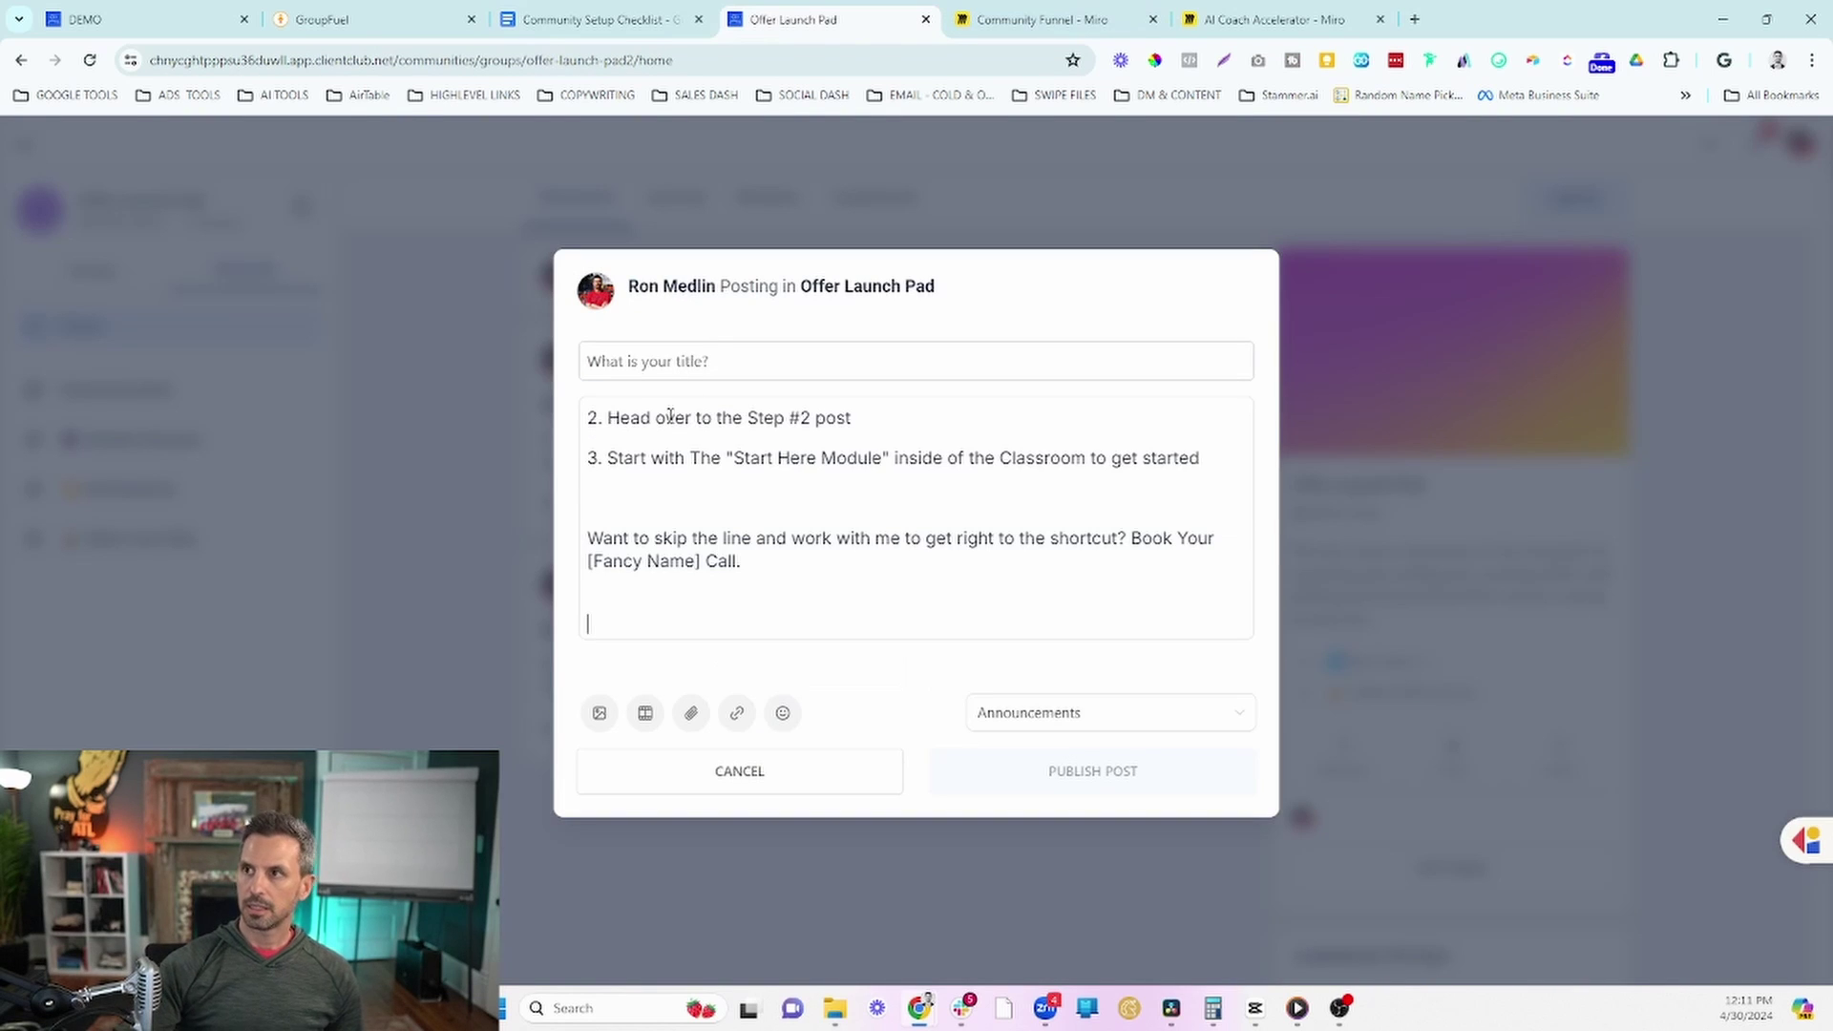
Step: Copy the guide's heading "STEP 1: Welcome To The [Name Of Community]! **IMPORTANT LINKS**" into the welcome post's title
click(601, 19)
scroll(883, 406, up, 8)
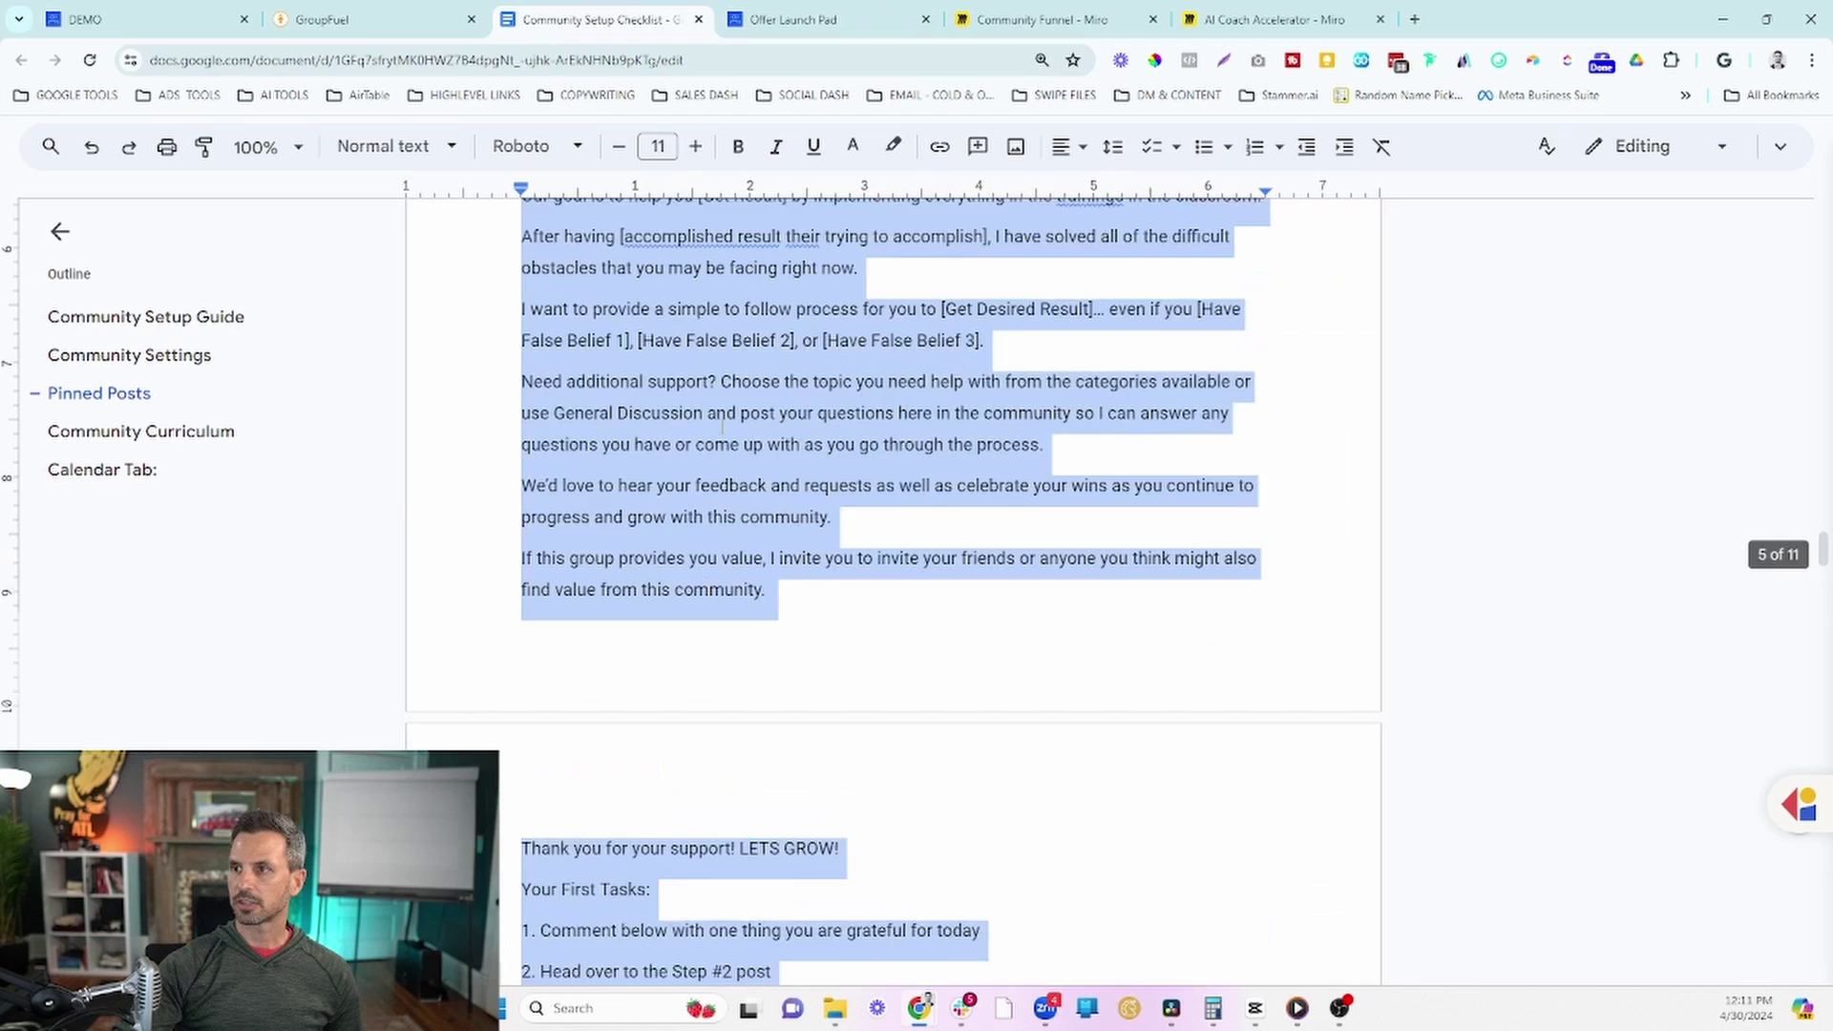
triple_click(1178, 494)
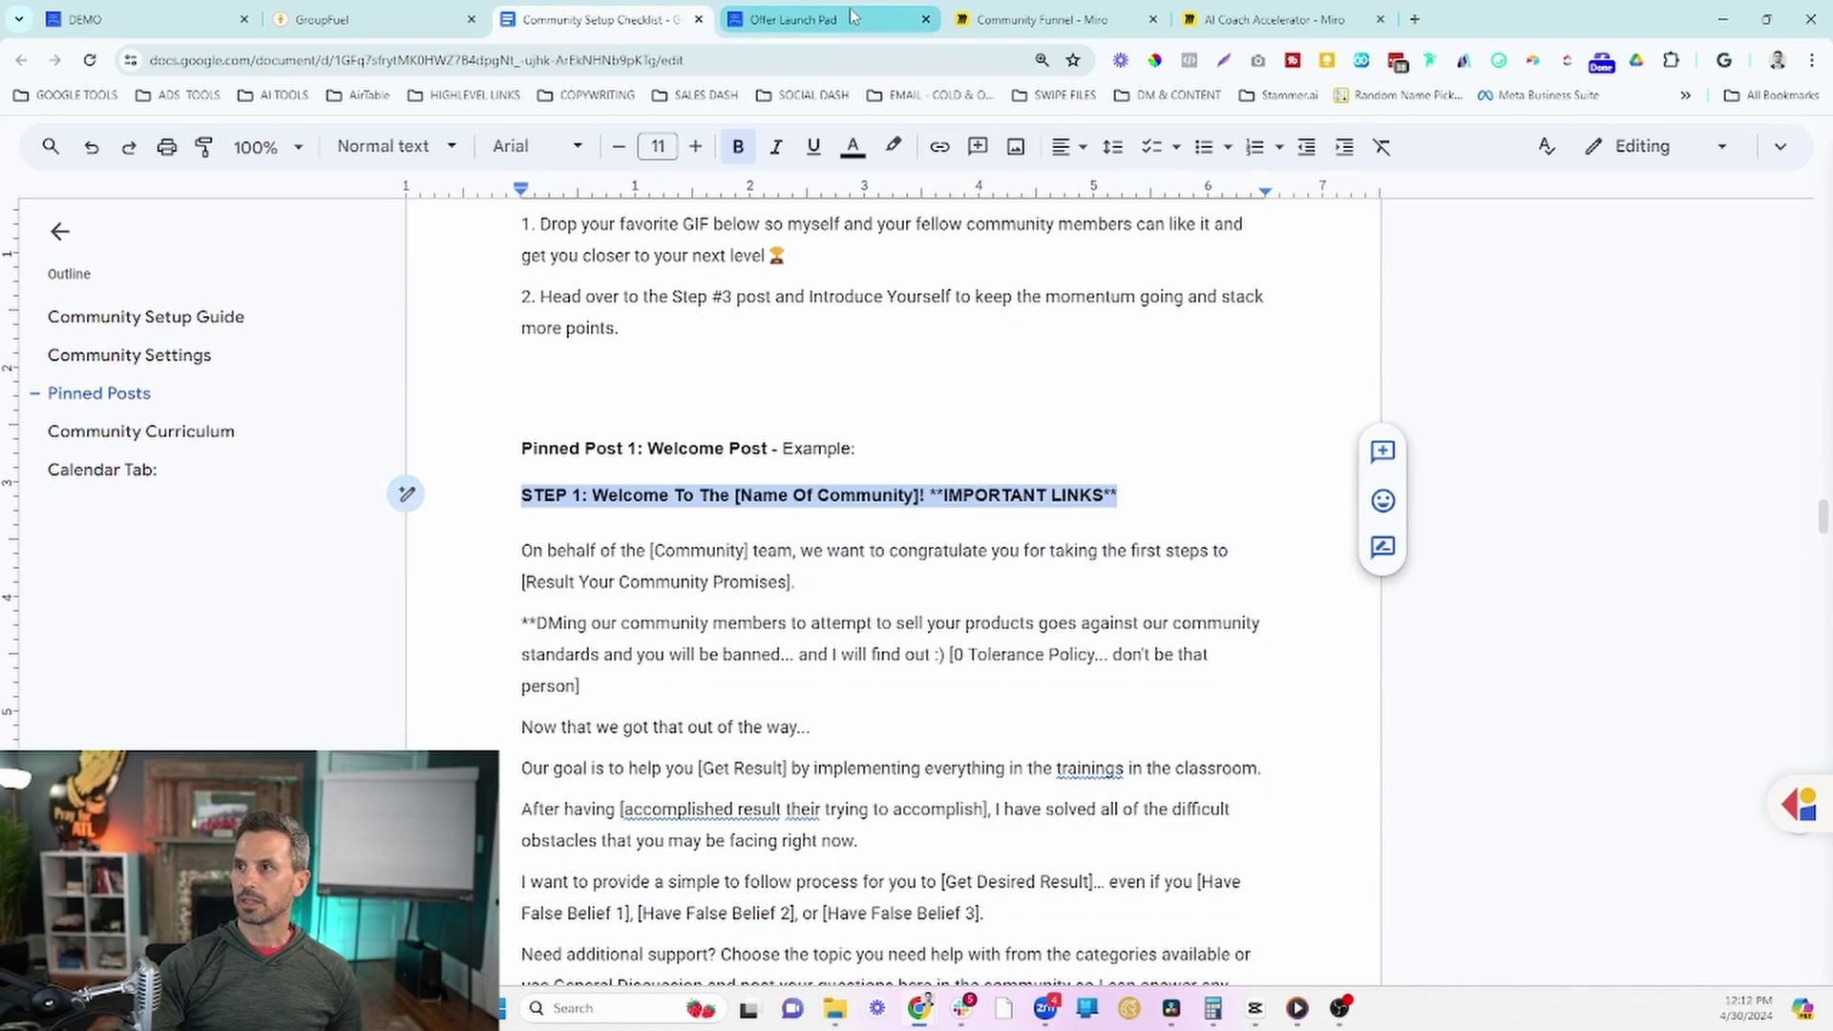
click(792, 19)
click(671, 361)
text(STEP 1: Welcome To The [Name Of Community]! **IMPORTANT LINKS**)
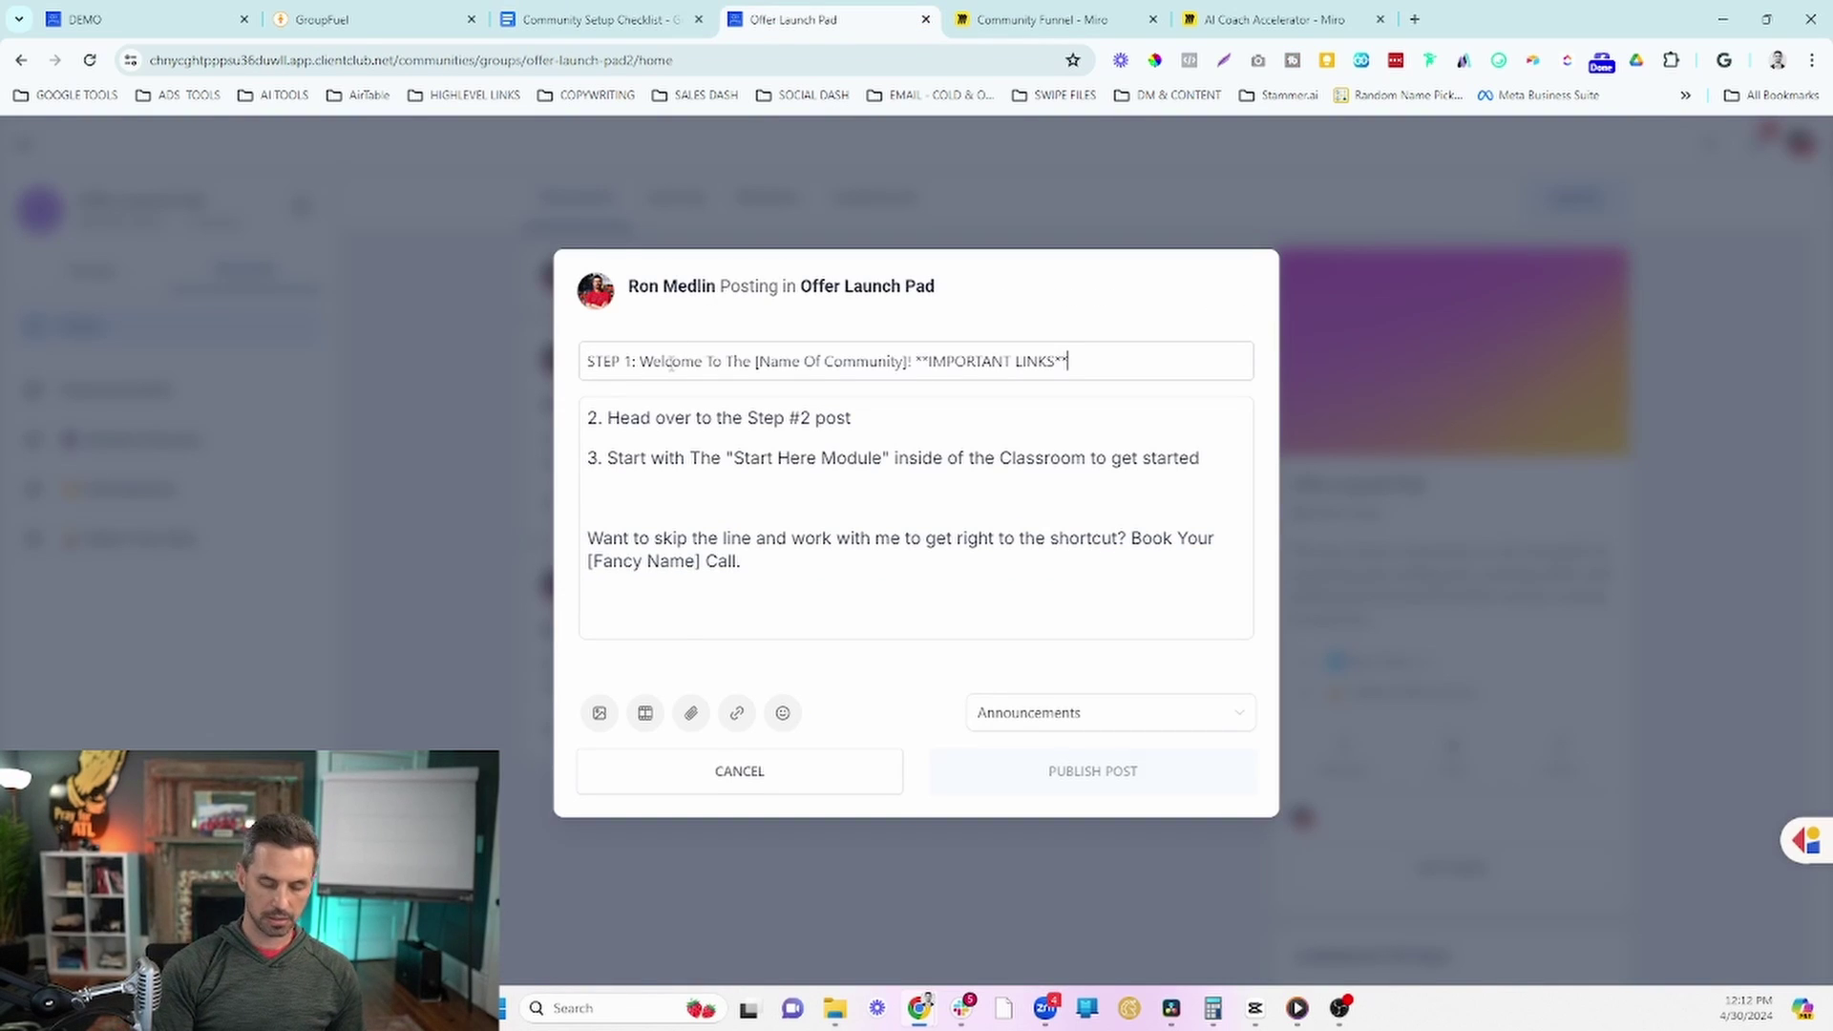
Step: Publish the STEP 1 welcome post in Announcements, pin the STEP 3, STEP 2 and STEP 1 posts, and reload the group page
click(1056, 770)
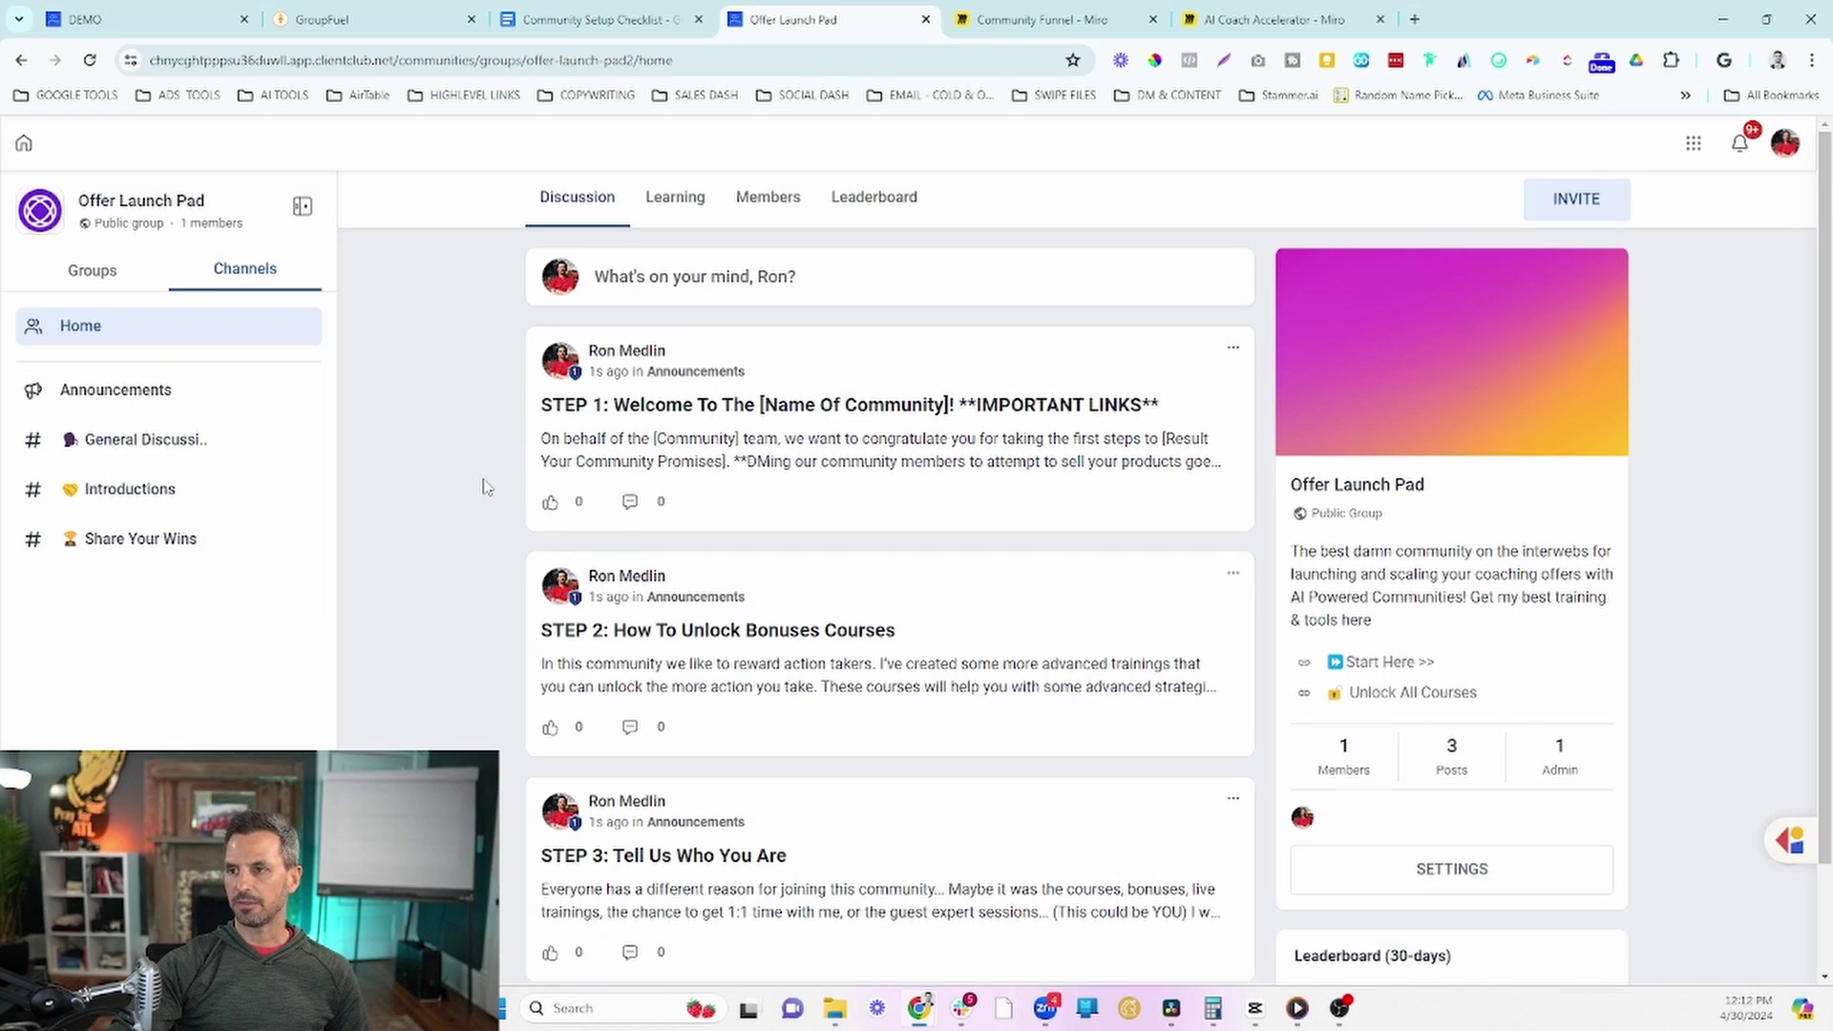
scroll(486, 487, down, 1)
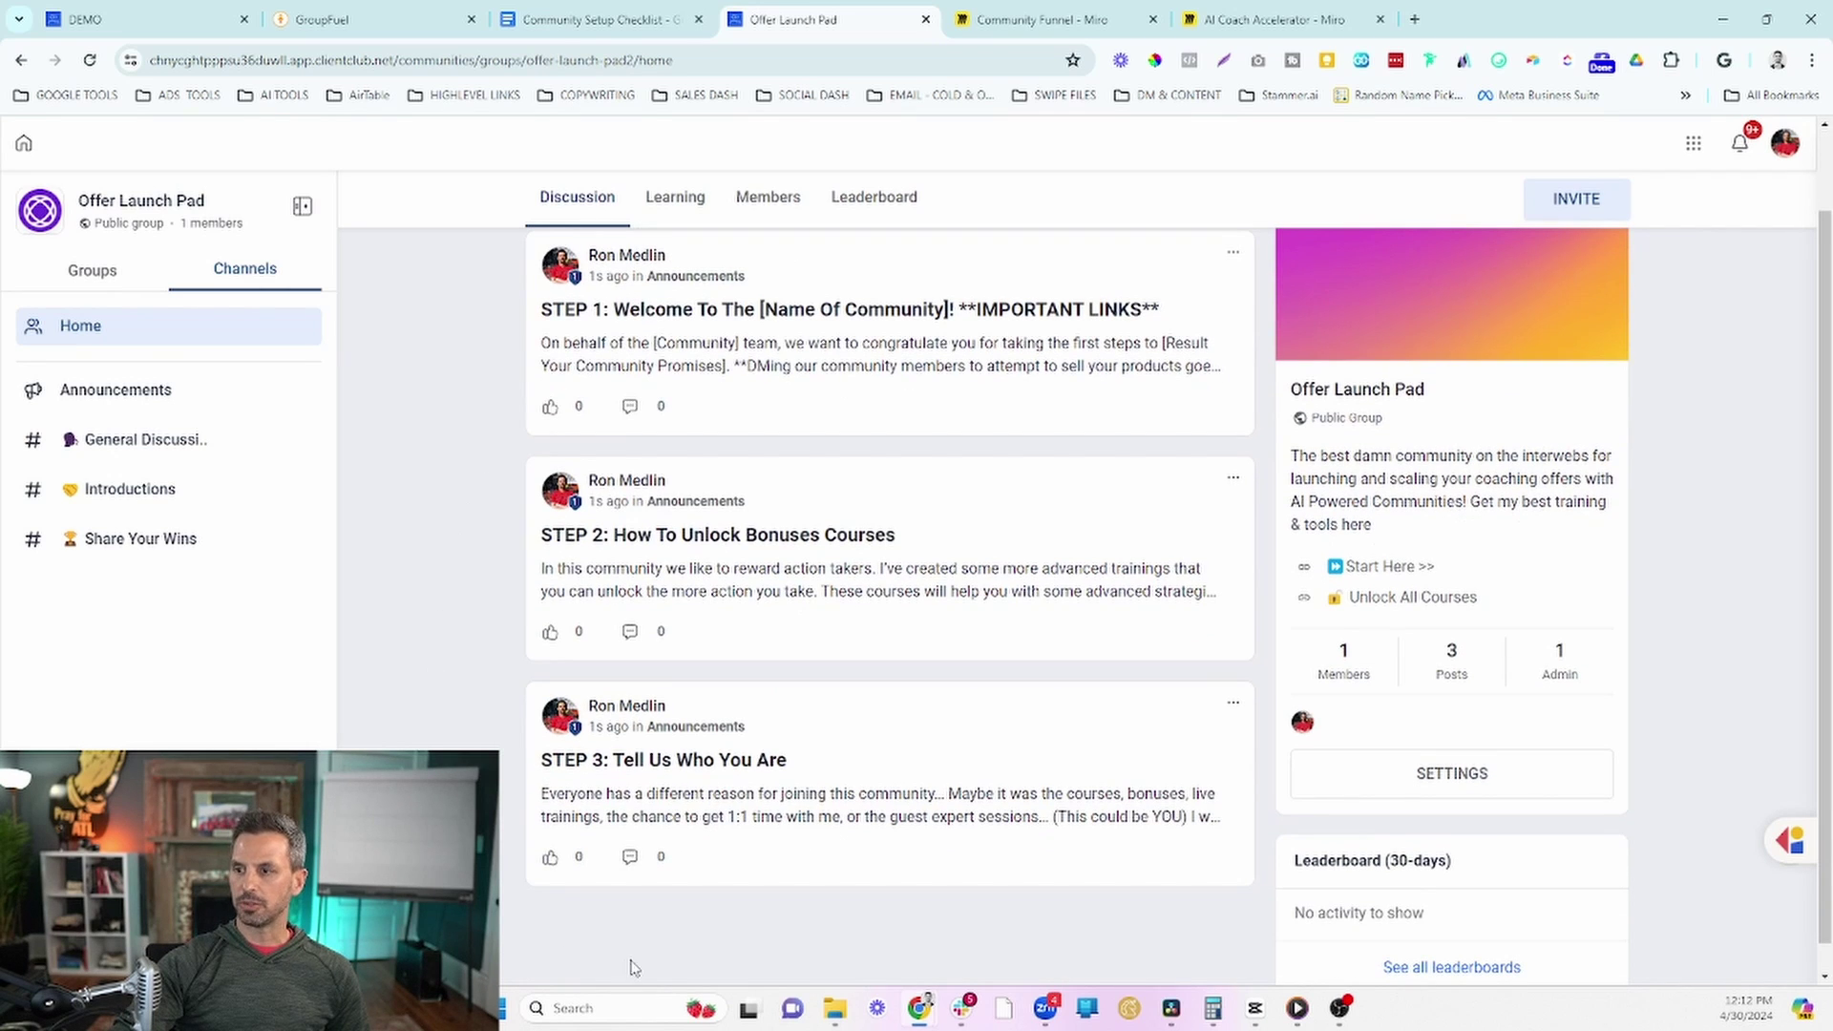
click(1232, 707)
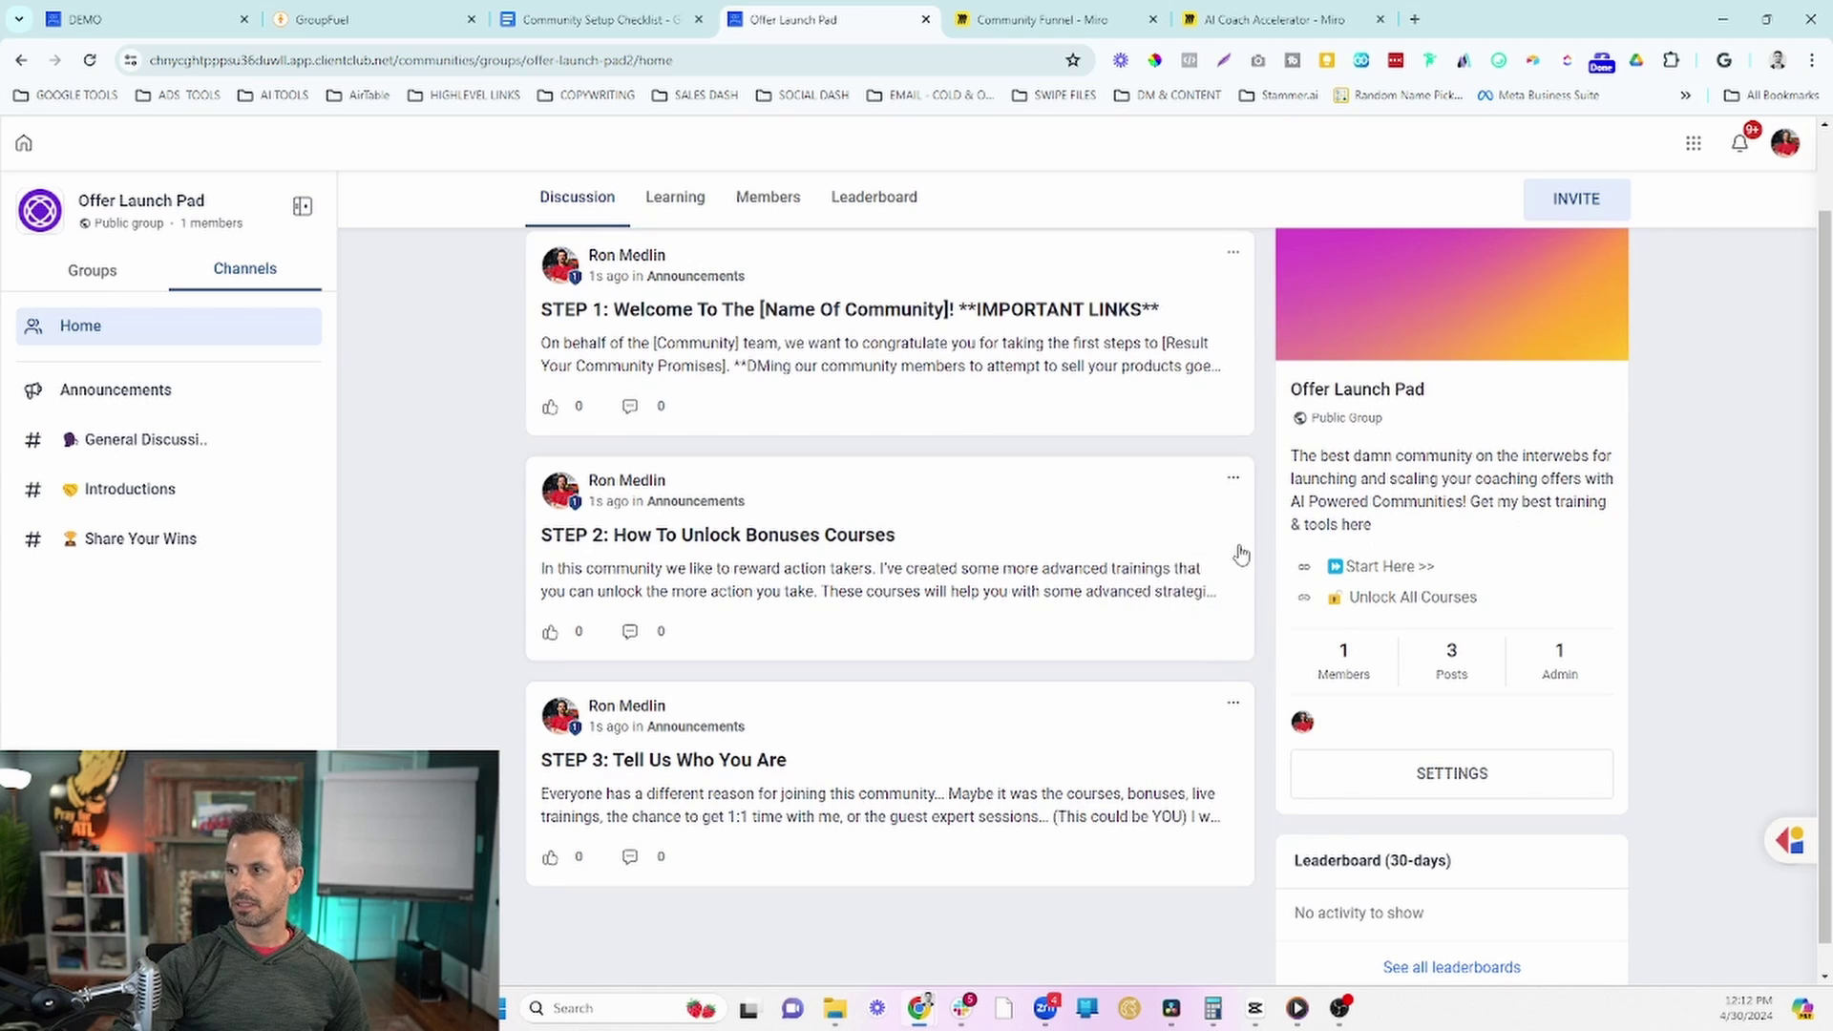
click(1232, 482)
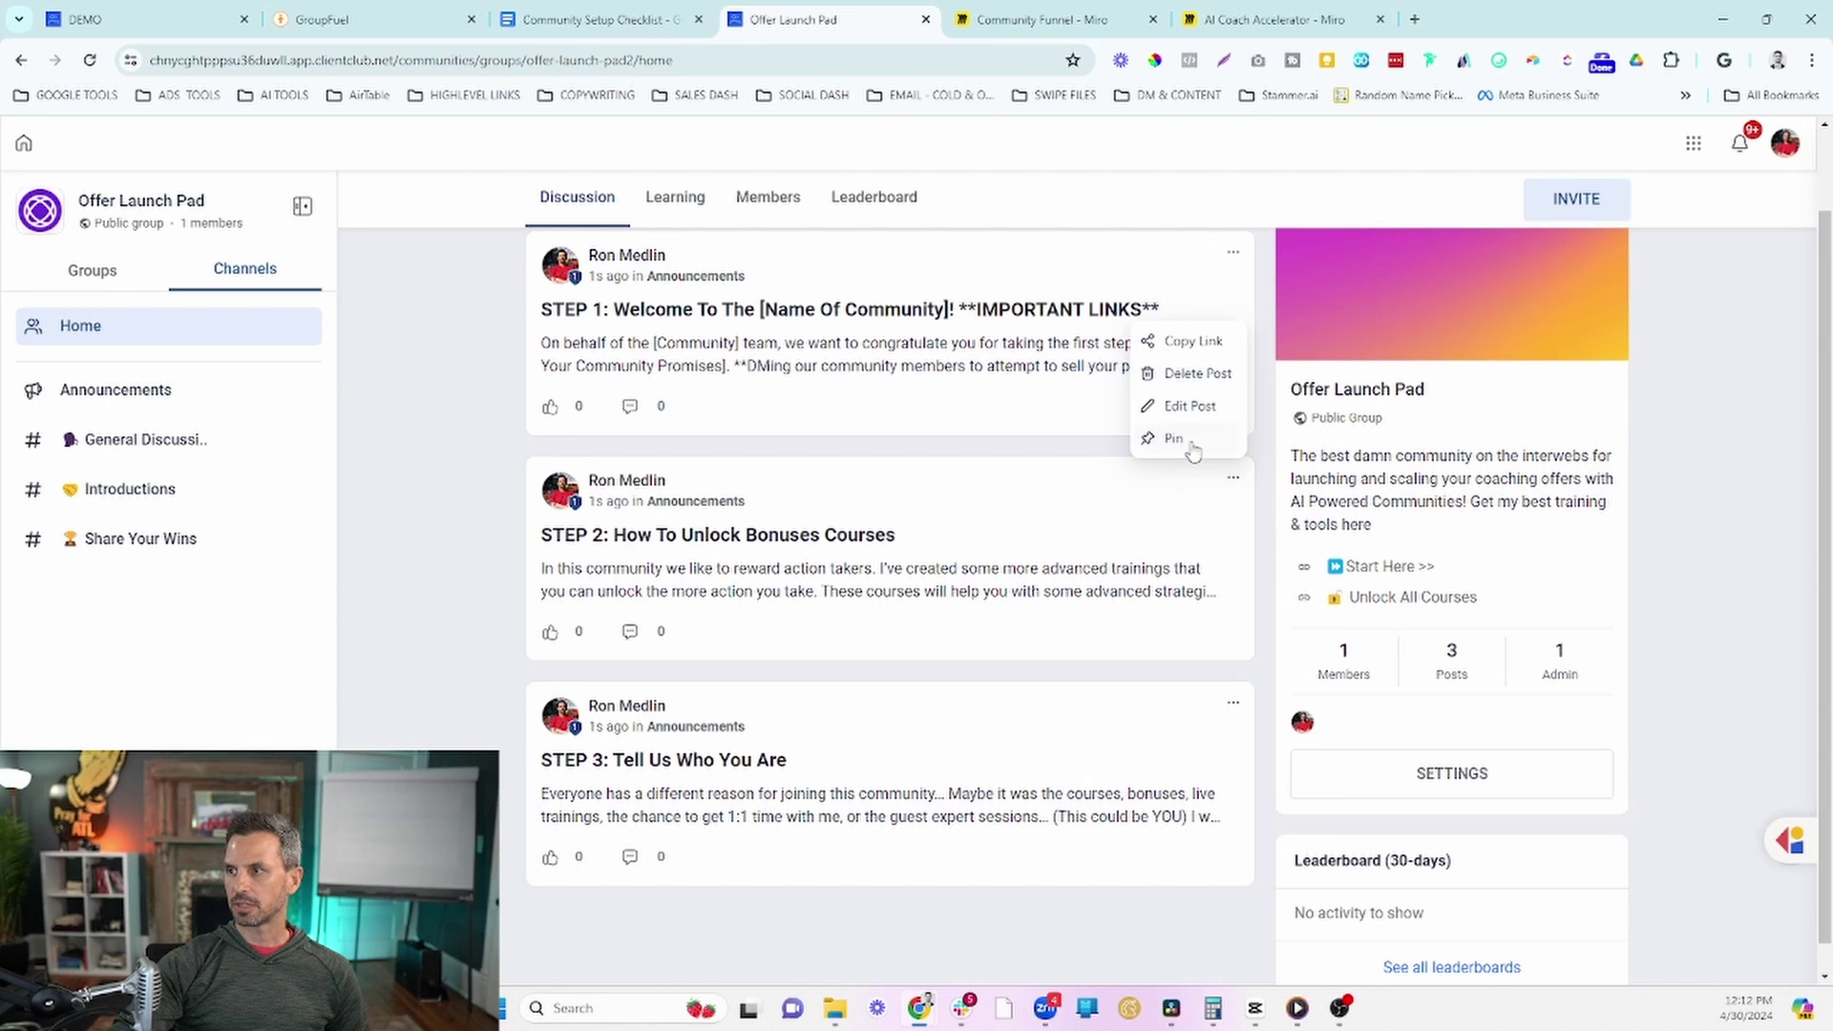
scroll(1253, 492, up, 1)
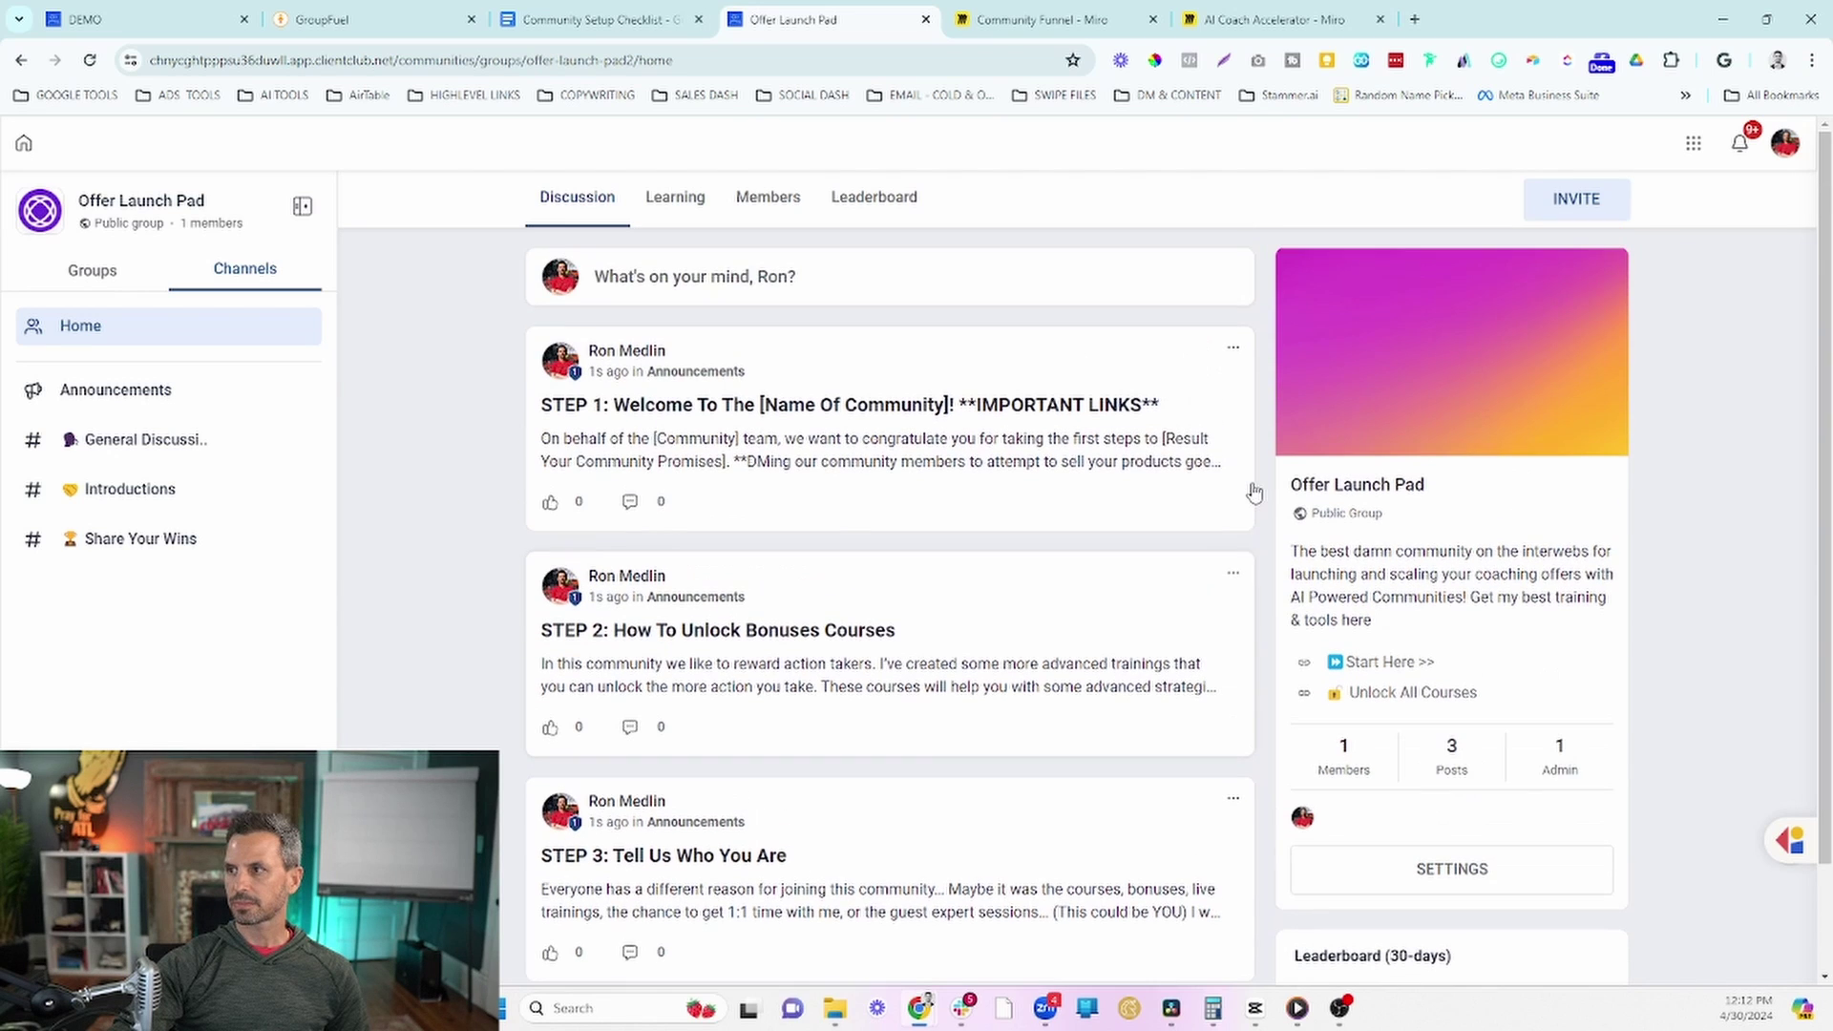
click(1233, 349)
click(90, 60)
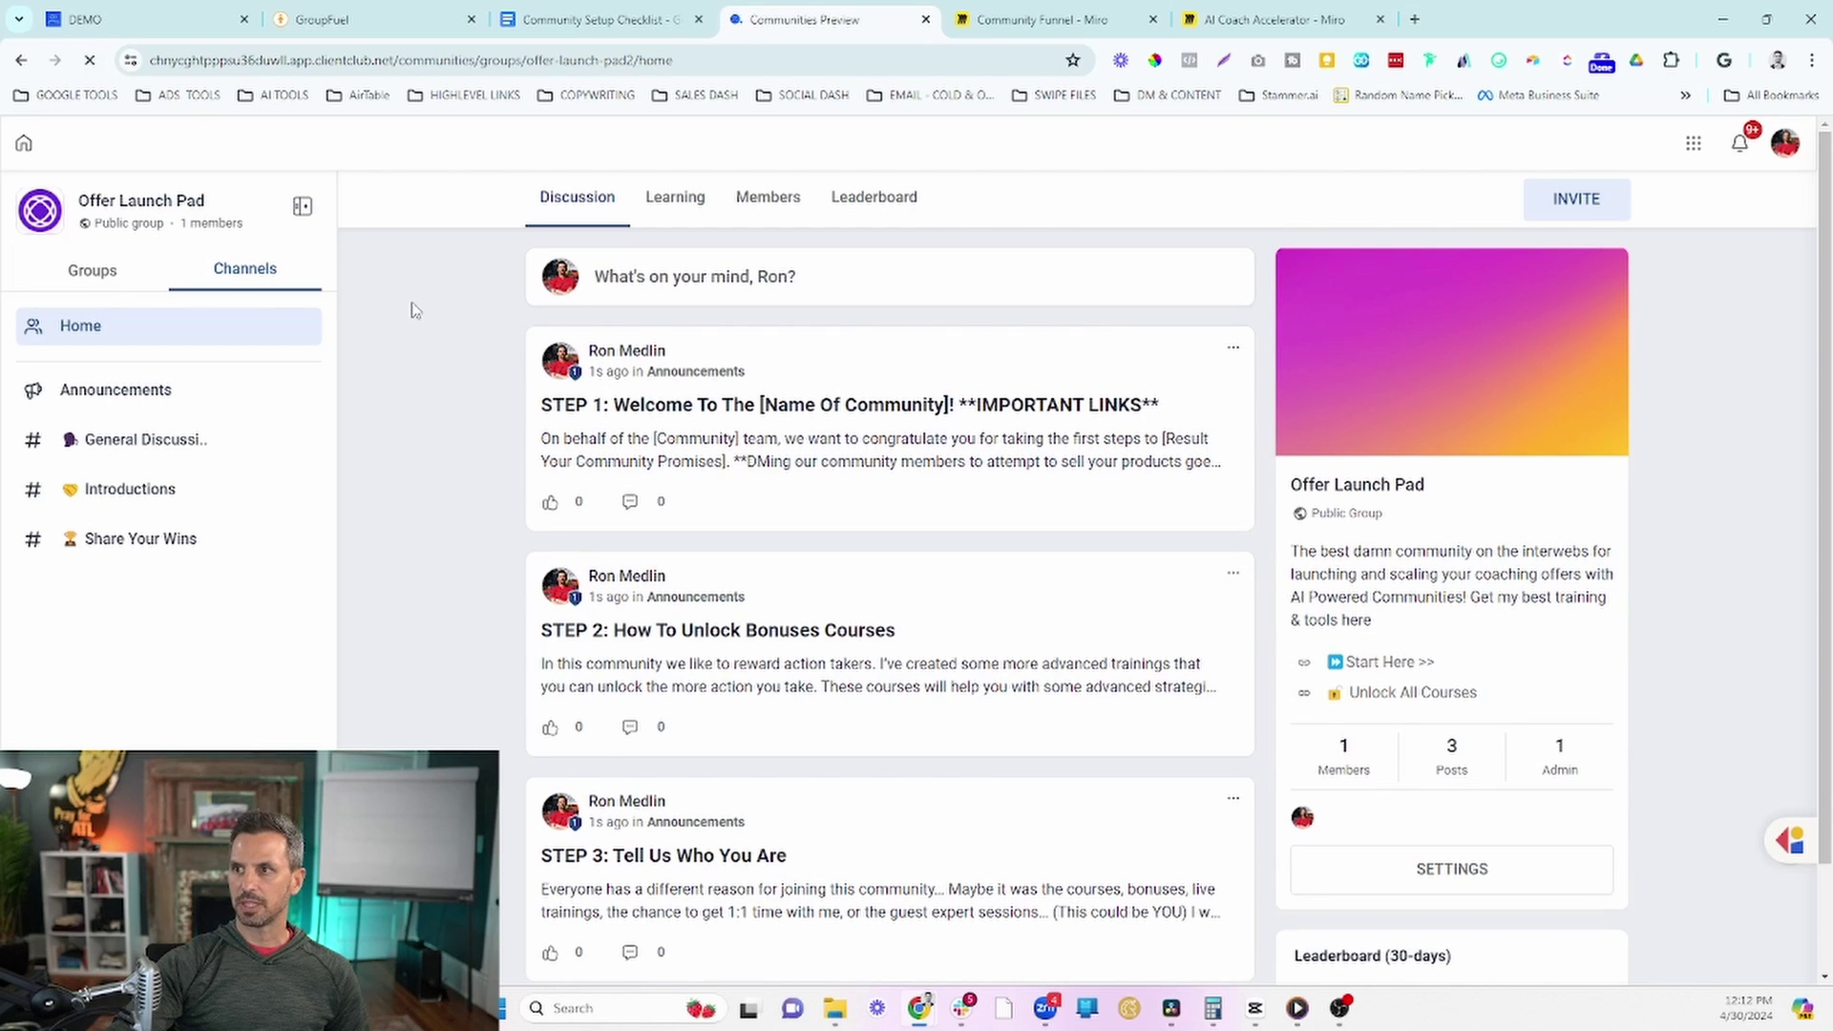
scroll(317, 576, down, 1)
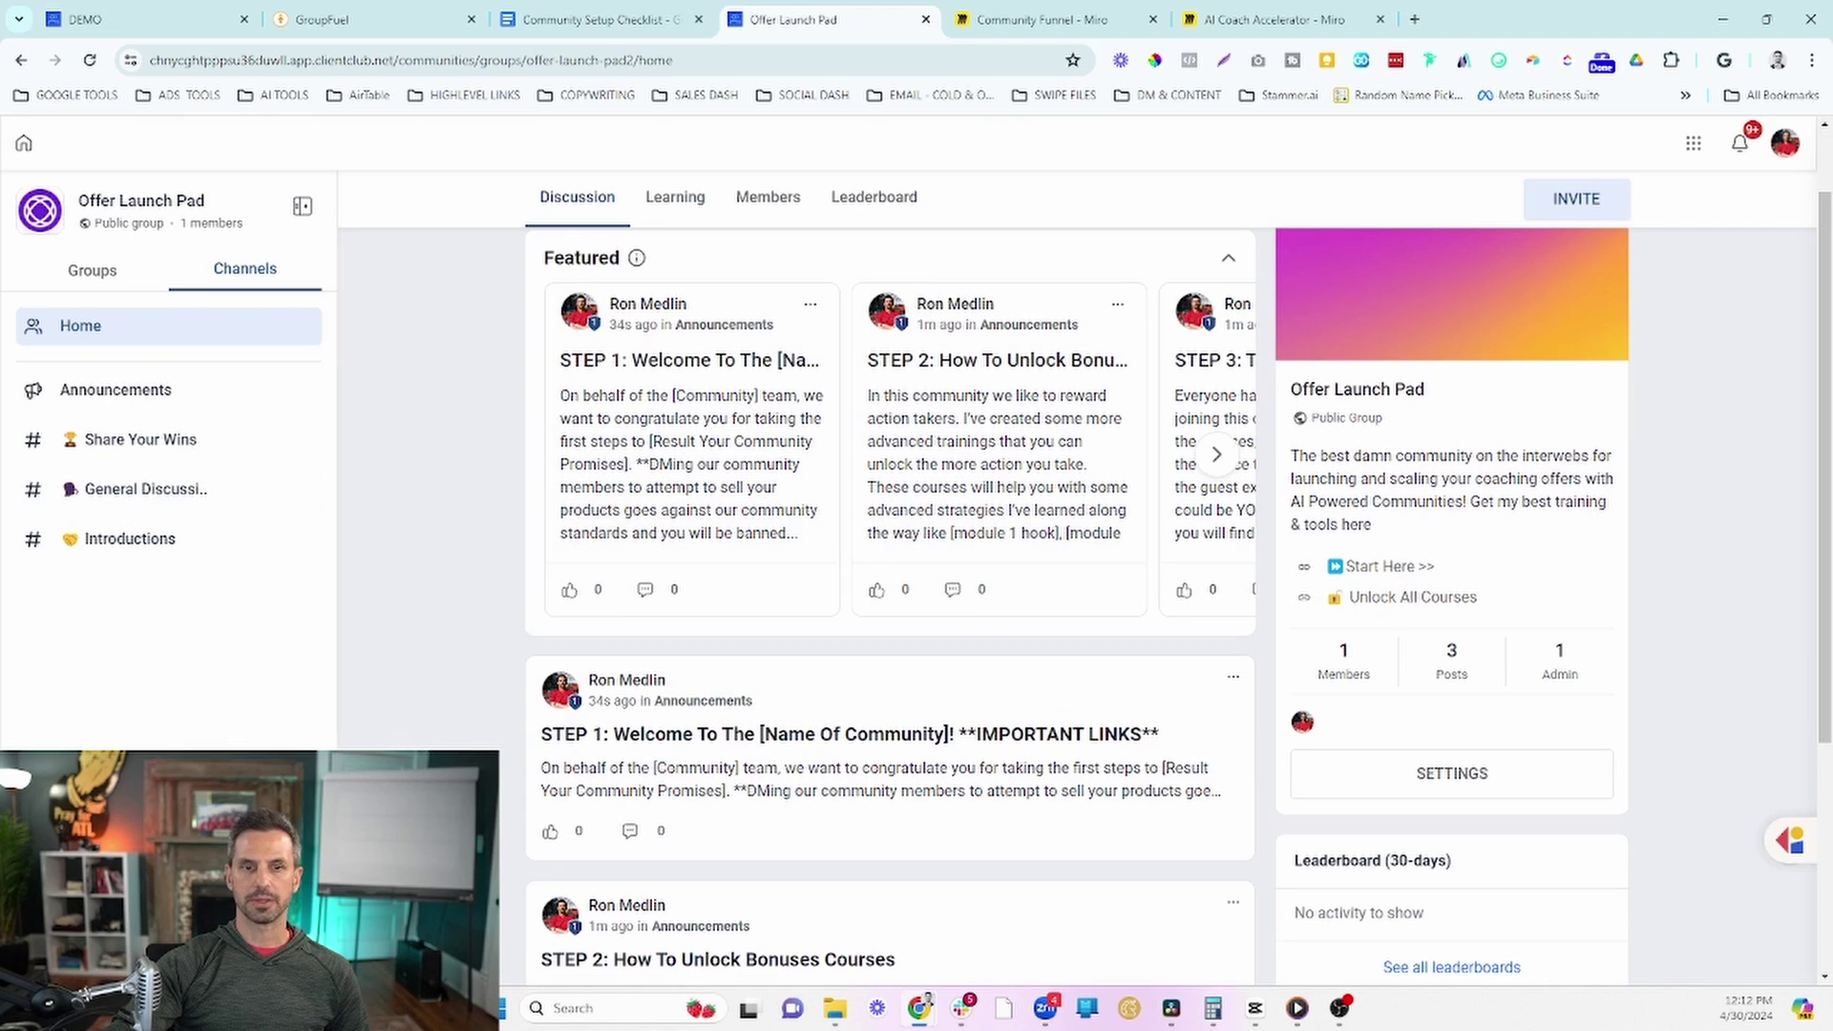
Step: Review the Pinned Post 1 welcome example in the Community Setup Checklist document, from its heading to the call booking line
click(592, 19)
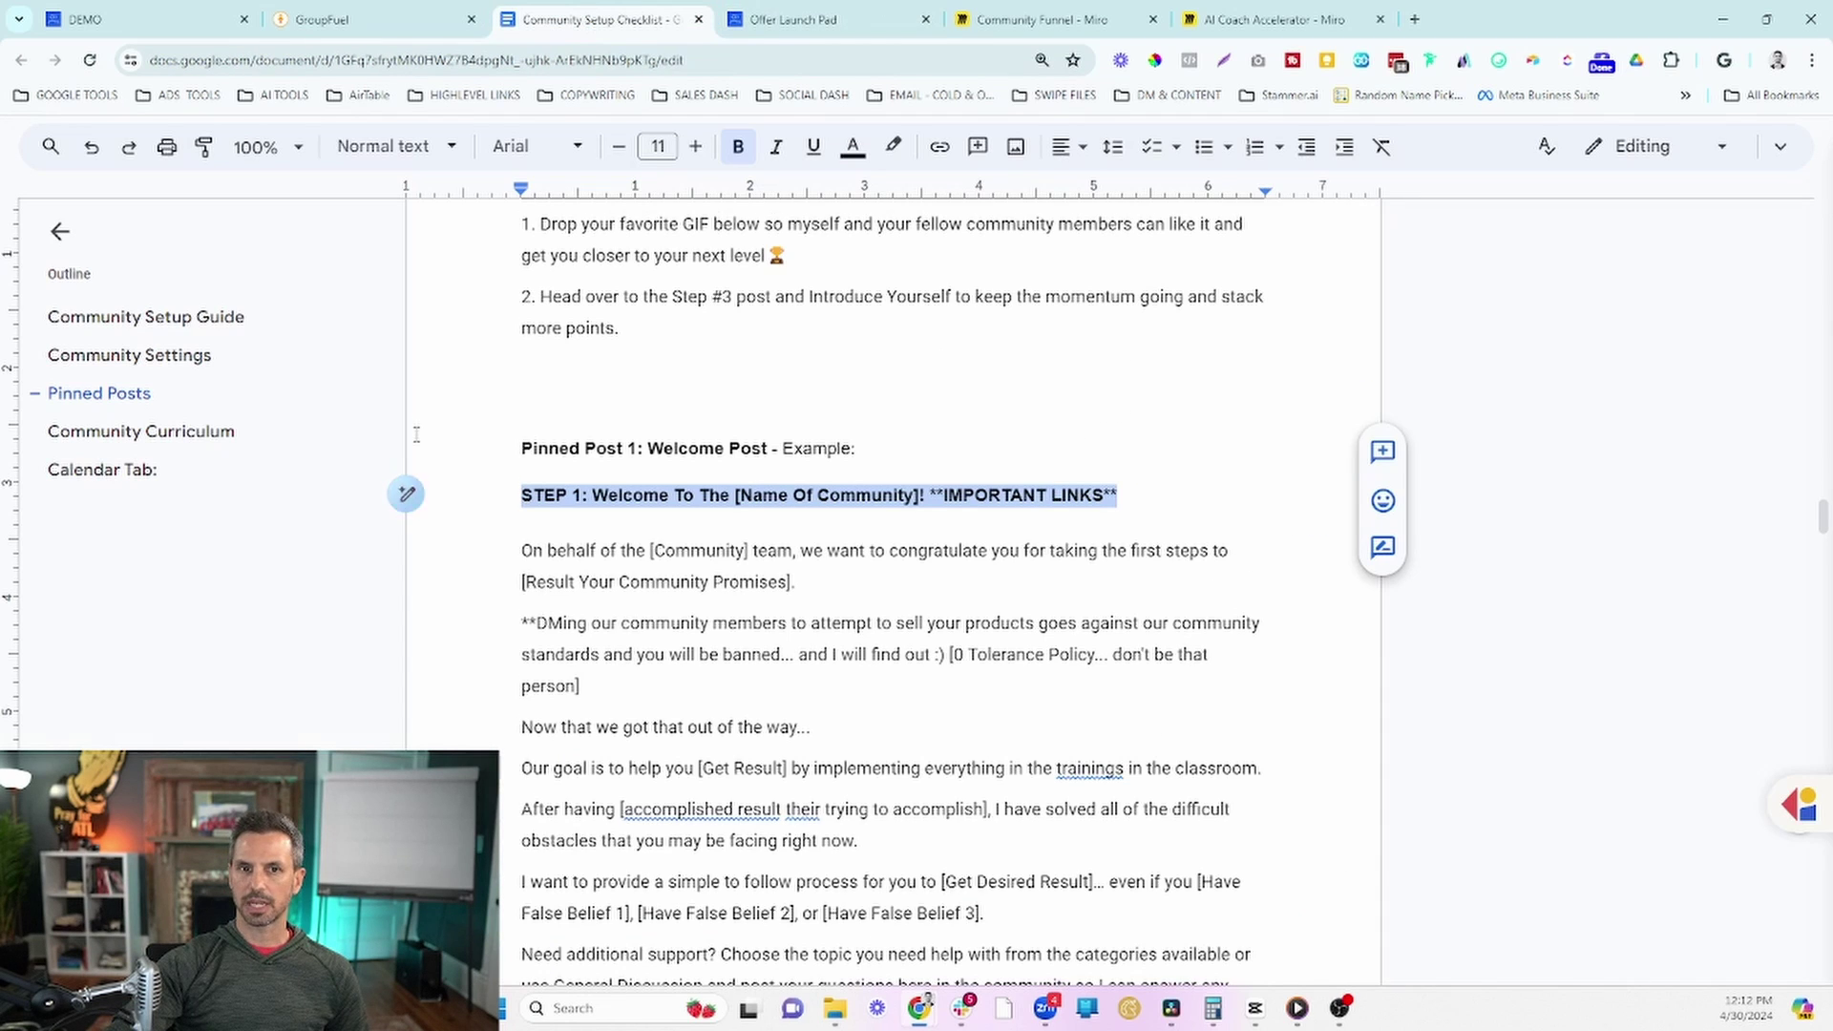
scroll(416, 430, down, 3)
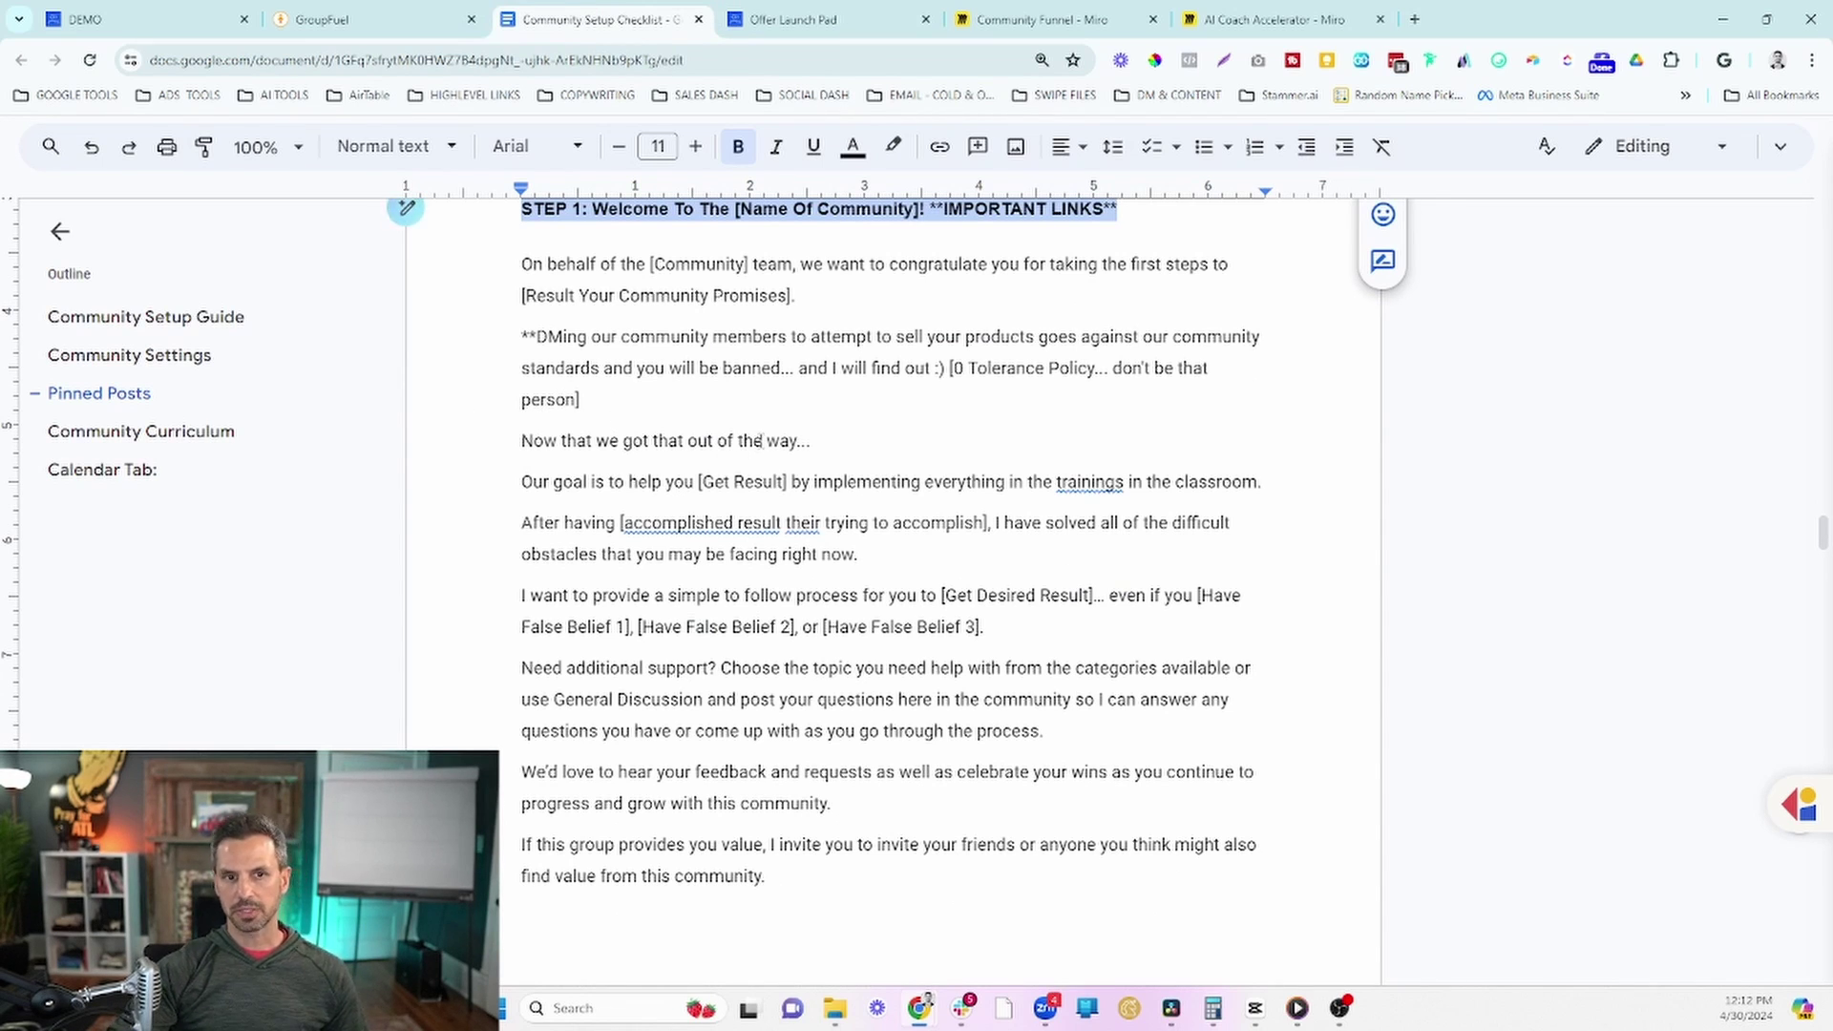
scroll(760, 440, down, 1)
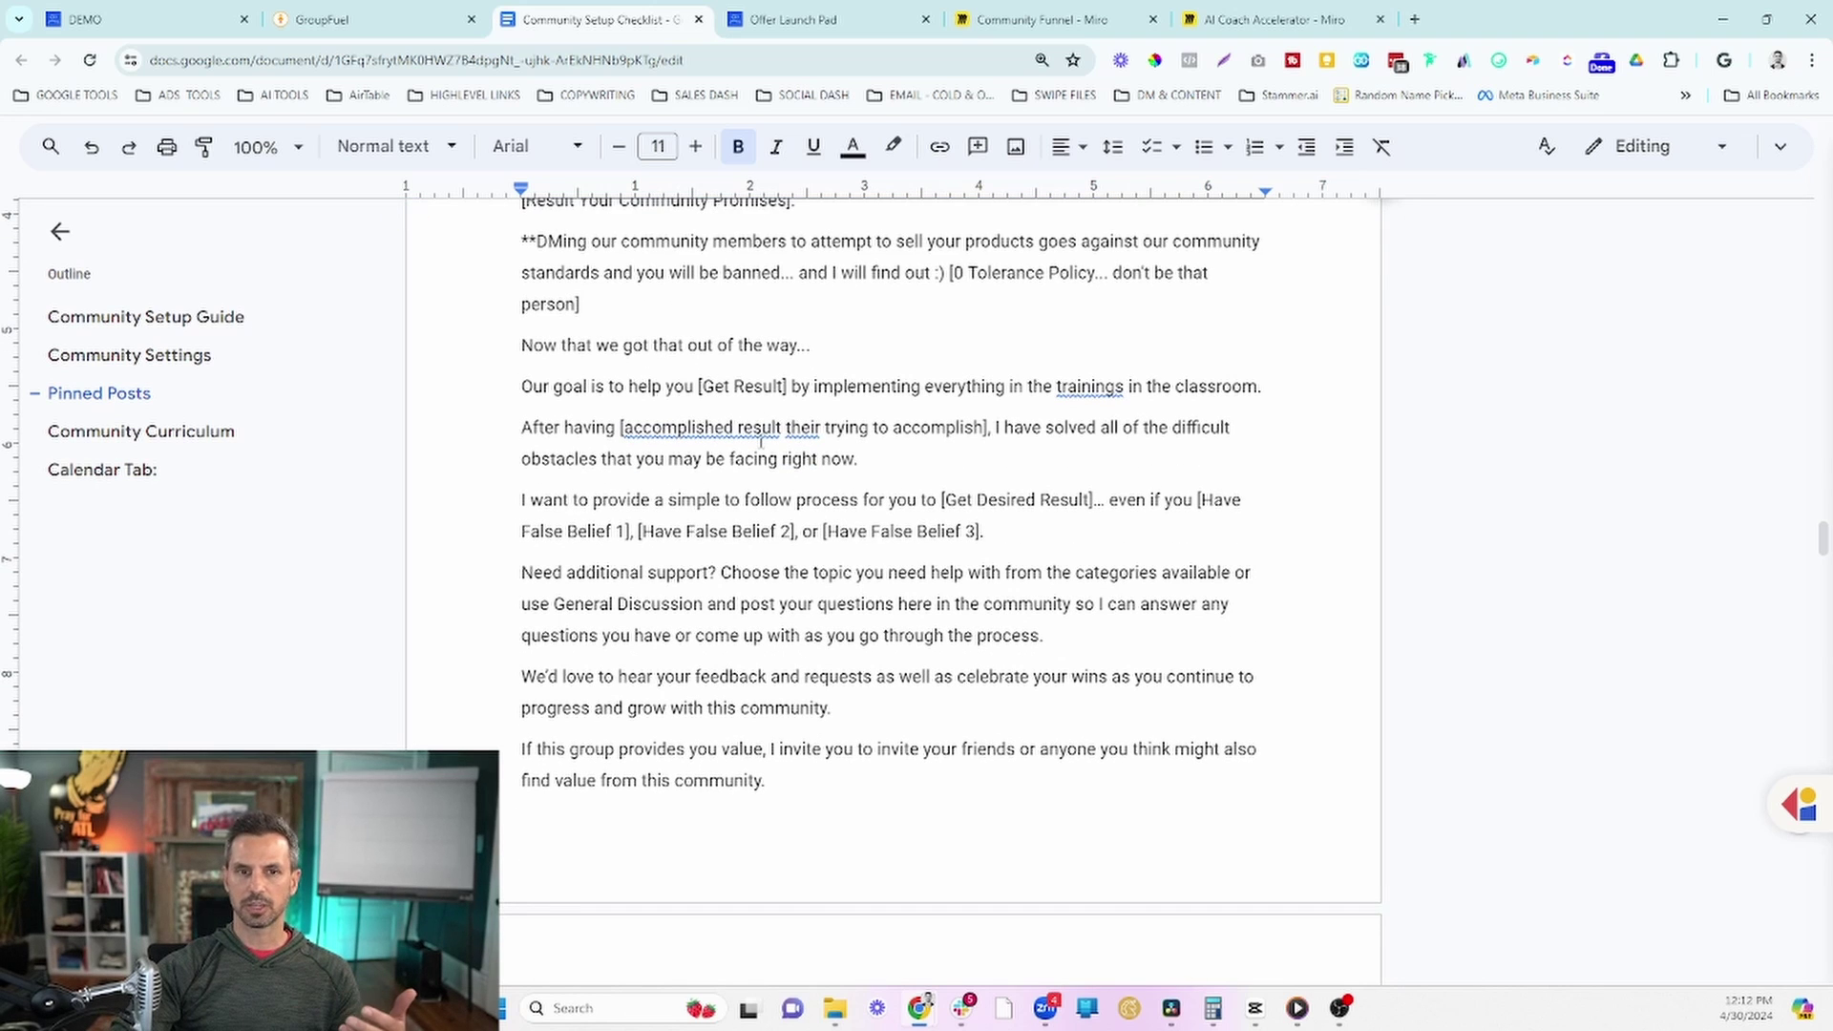
scroll(761, 440, down, 1)
scroll(761, 440, down, 3)
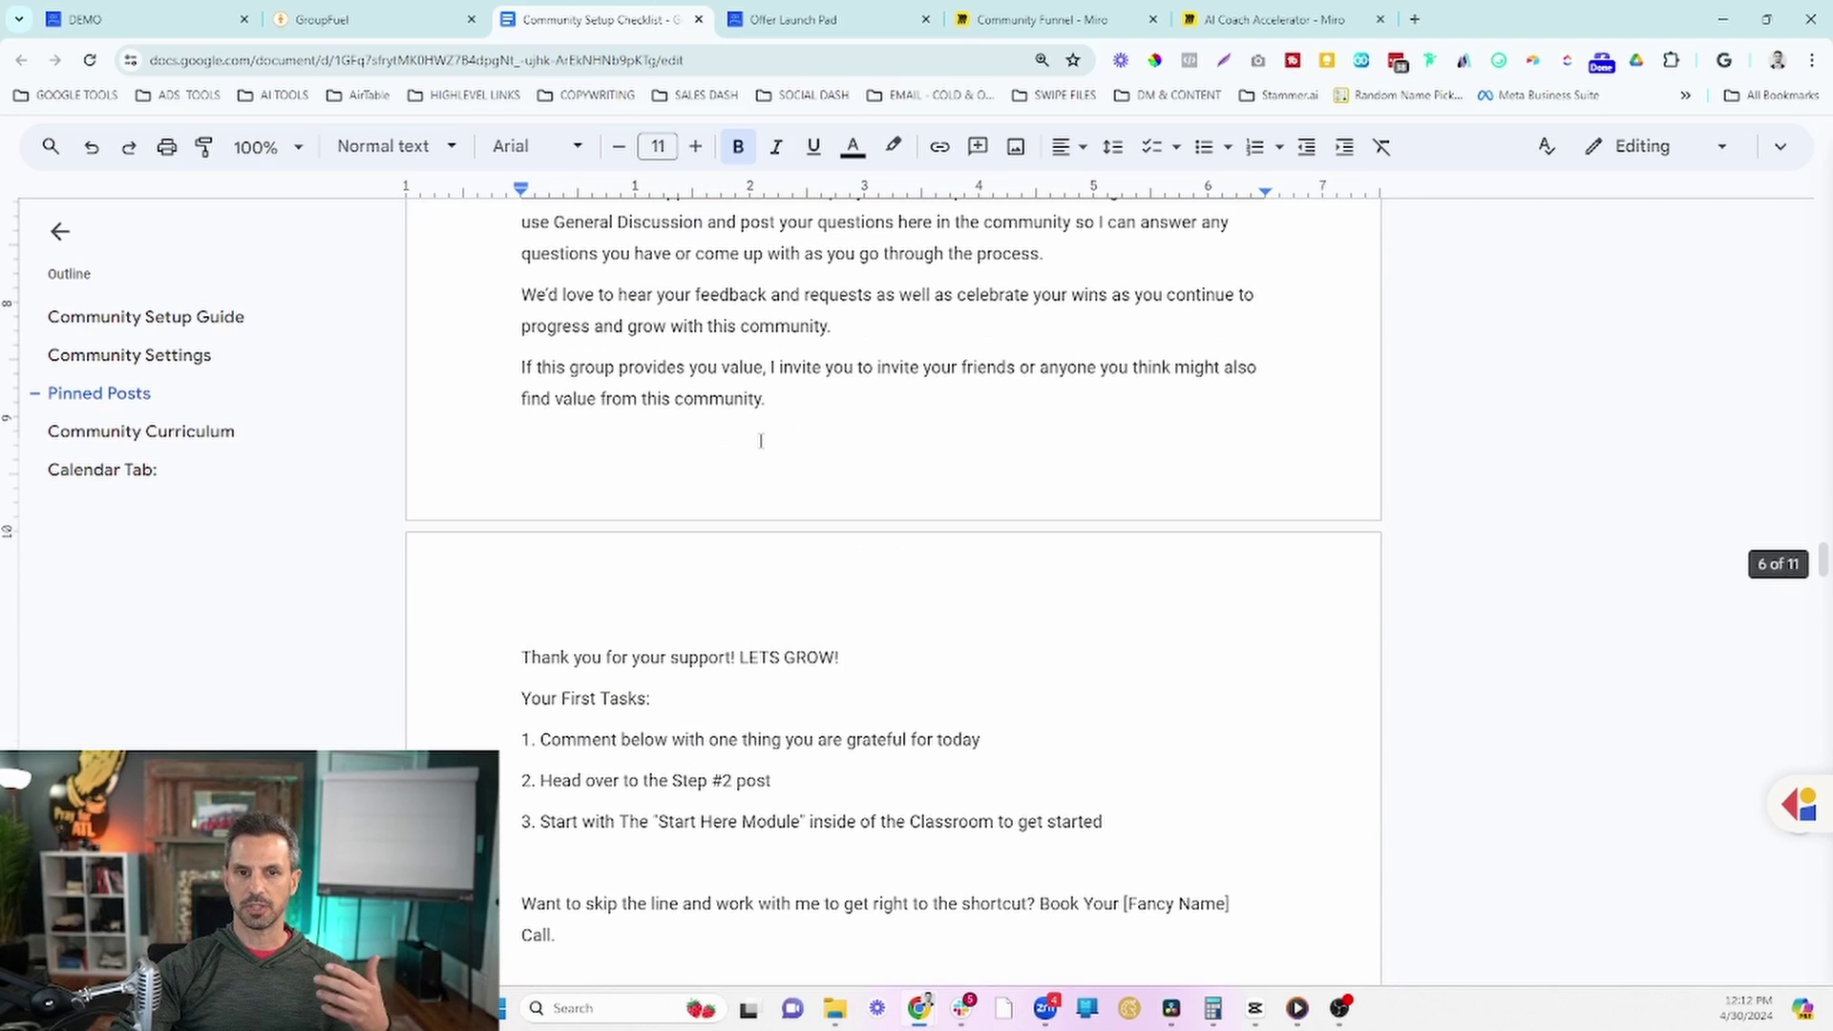
scroll(761, 440, down, 1)
scroll(761, 440, down, 1)
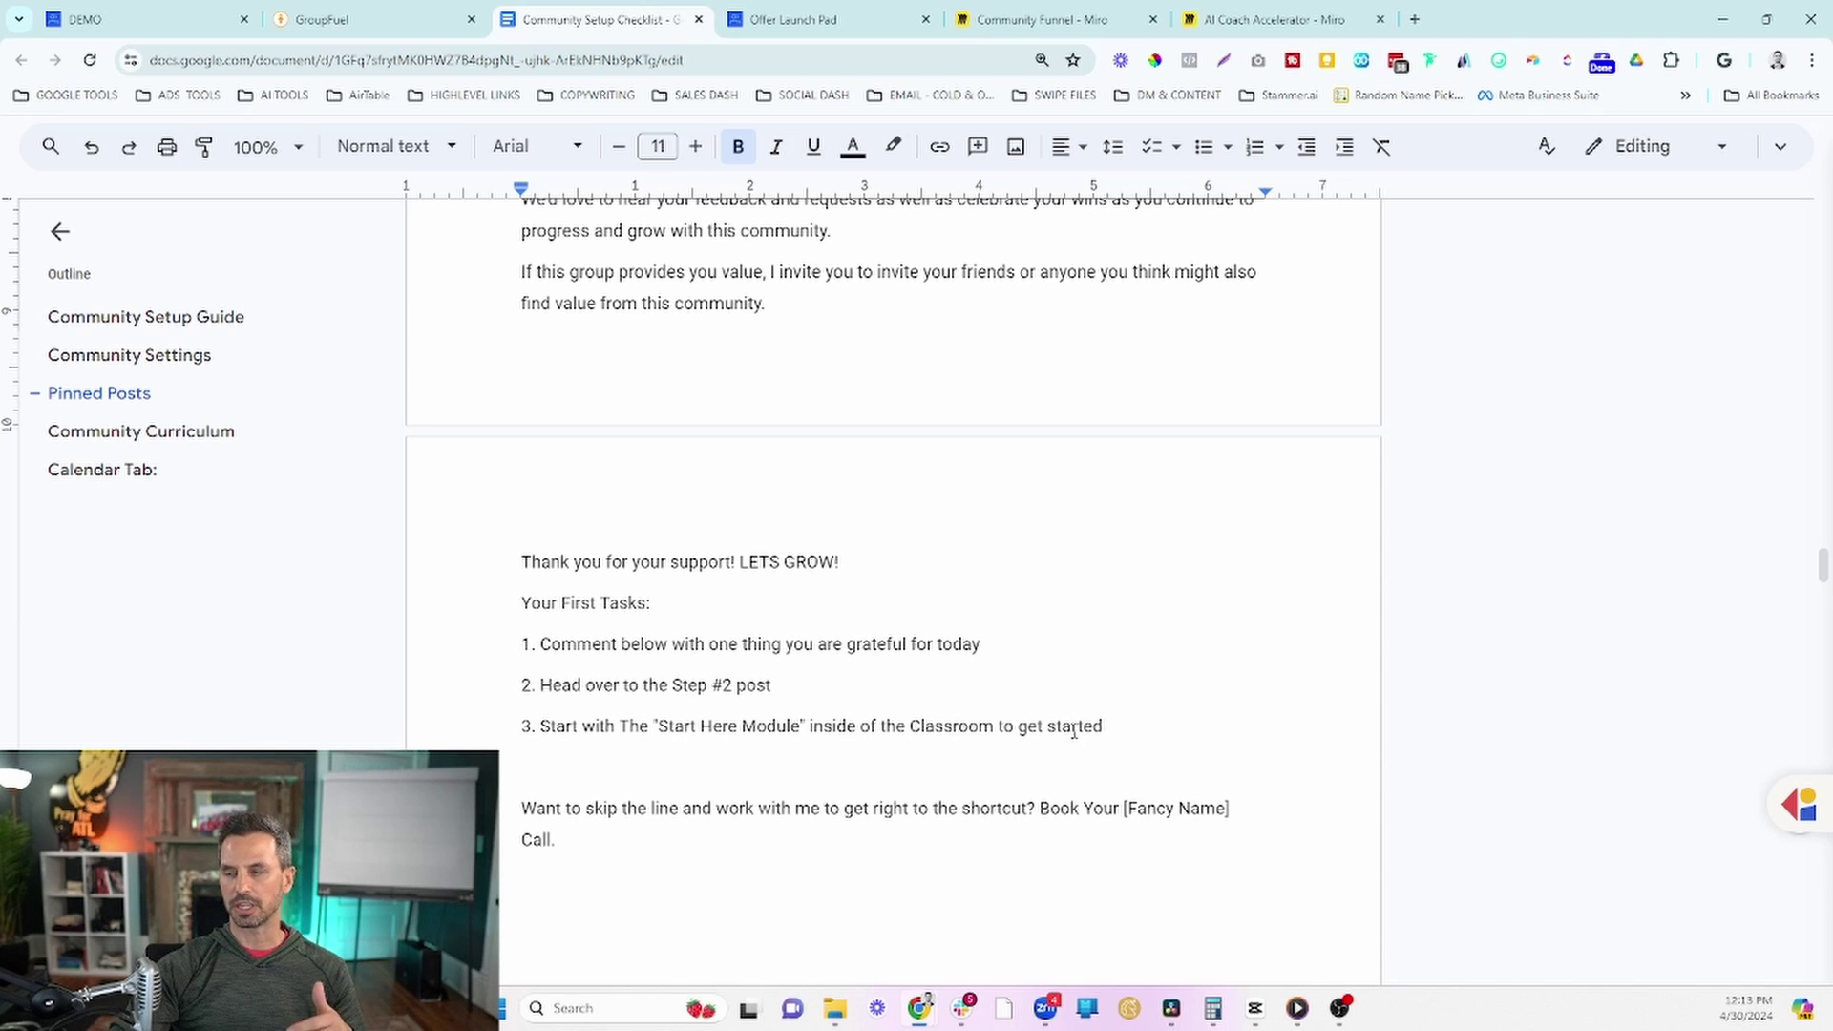
Step: Review the guide's Pinned Post 2 text on unlocking bonus courses and the Pinned Post 3 introduction example
scroll(668, 688, up, 10)
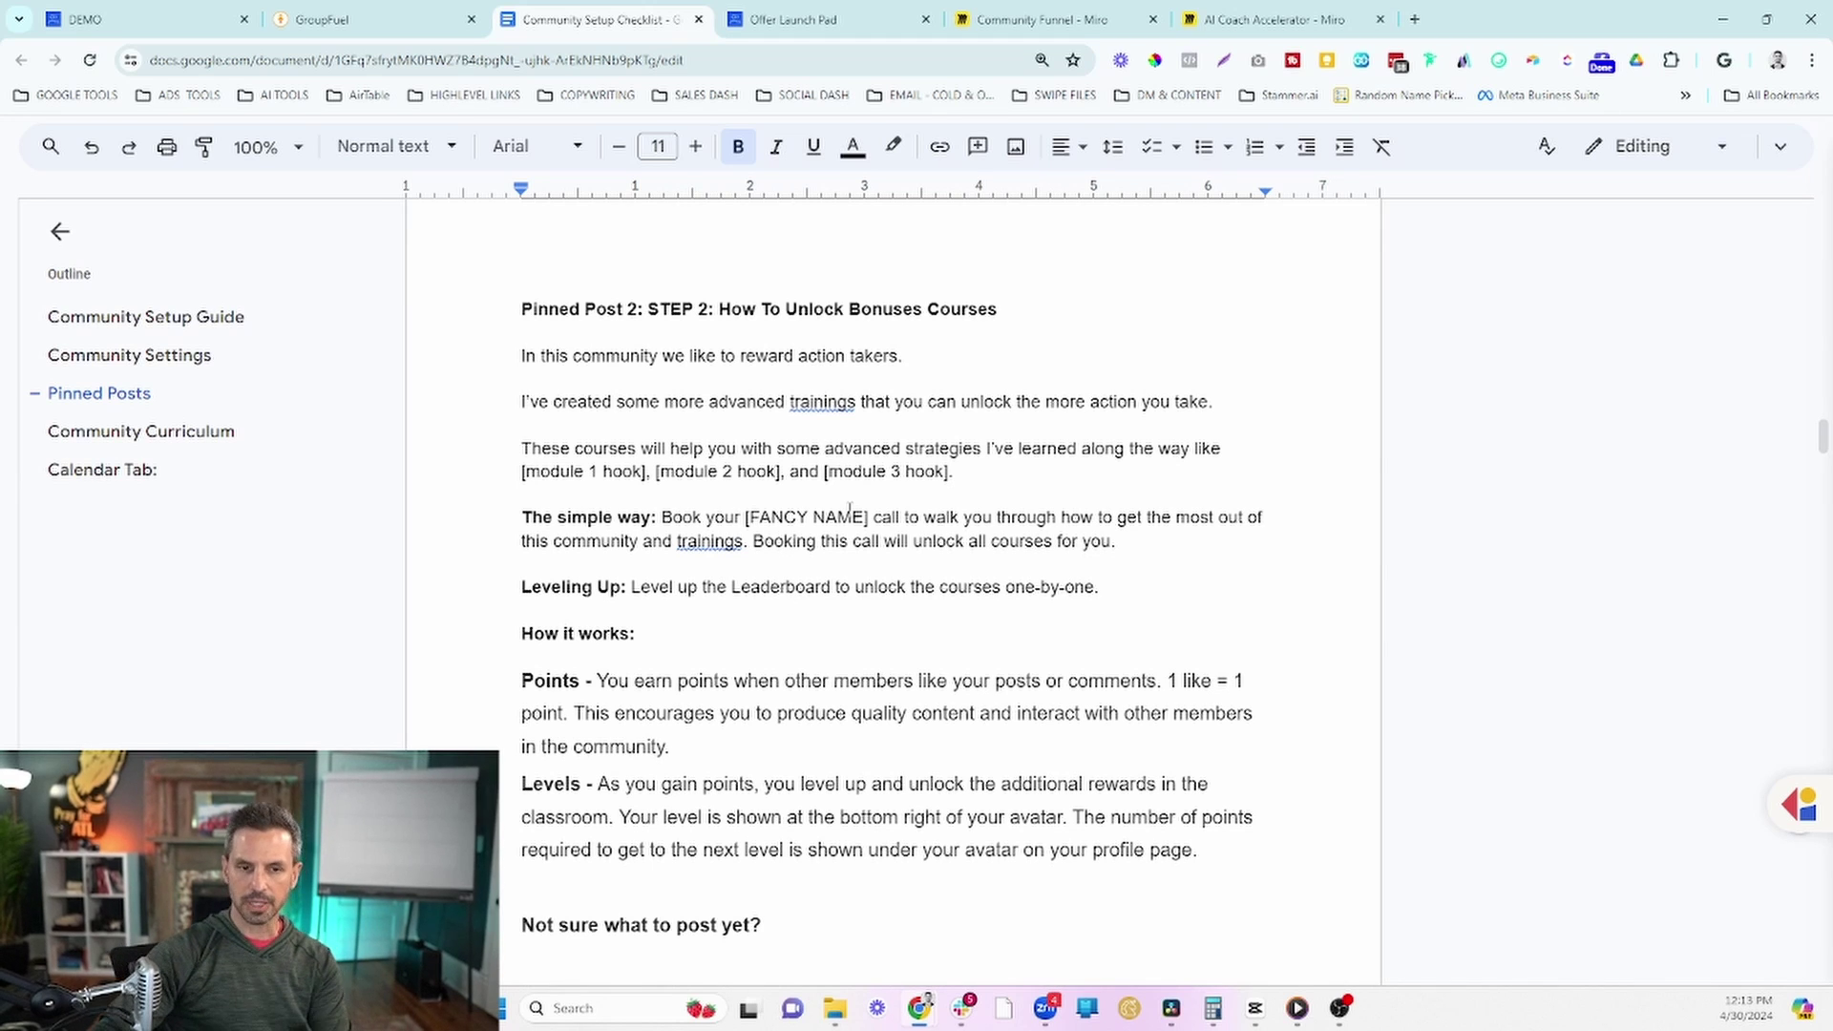
scroll(850, 508, down, 3)
scroll(853, 544, down, 6)
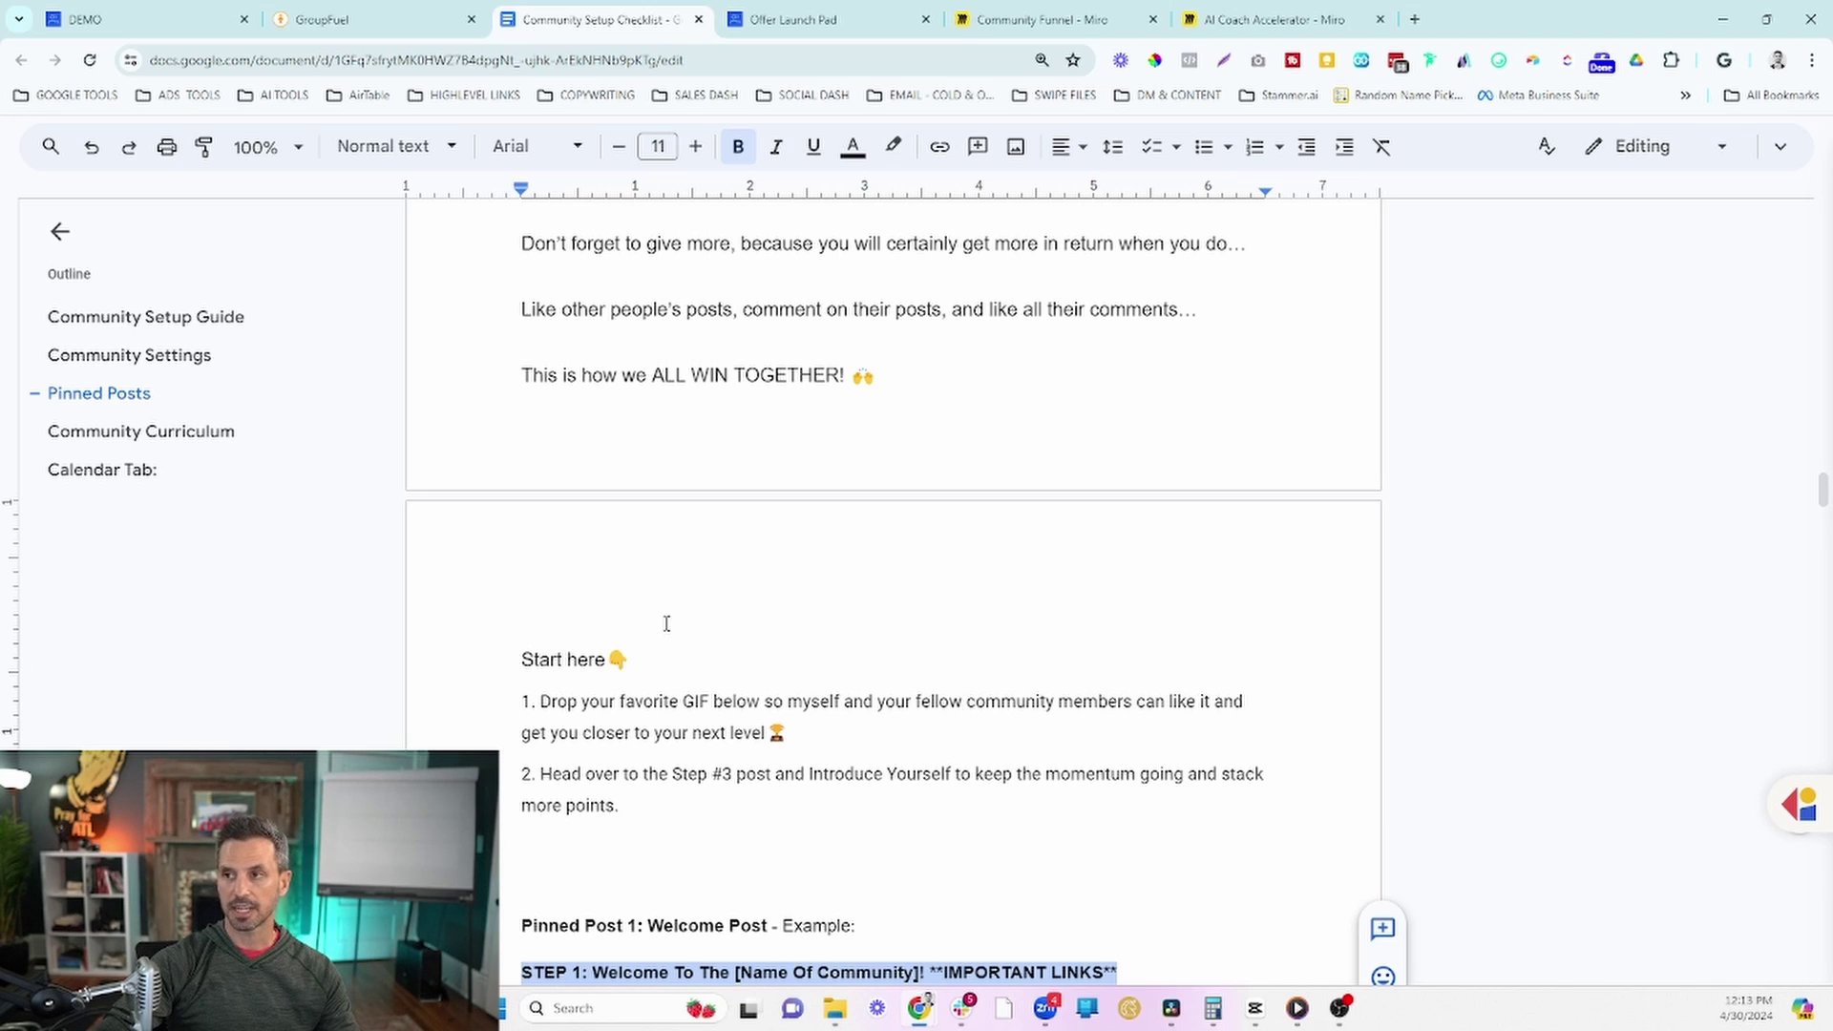
scroll(666, 624, up, 10)
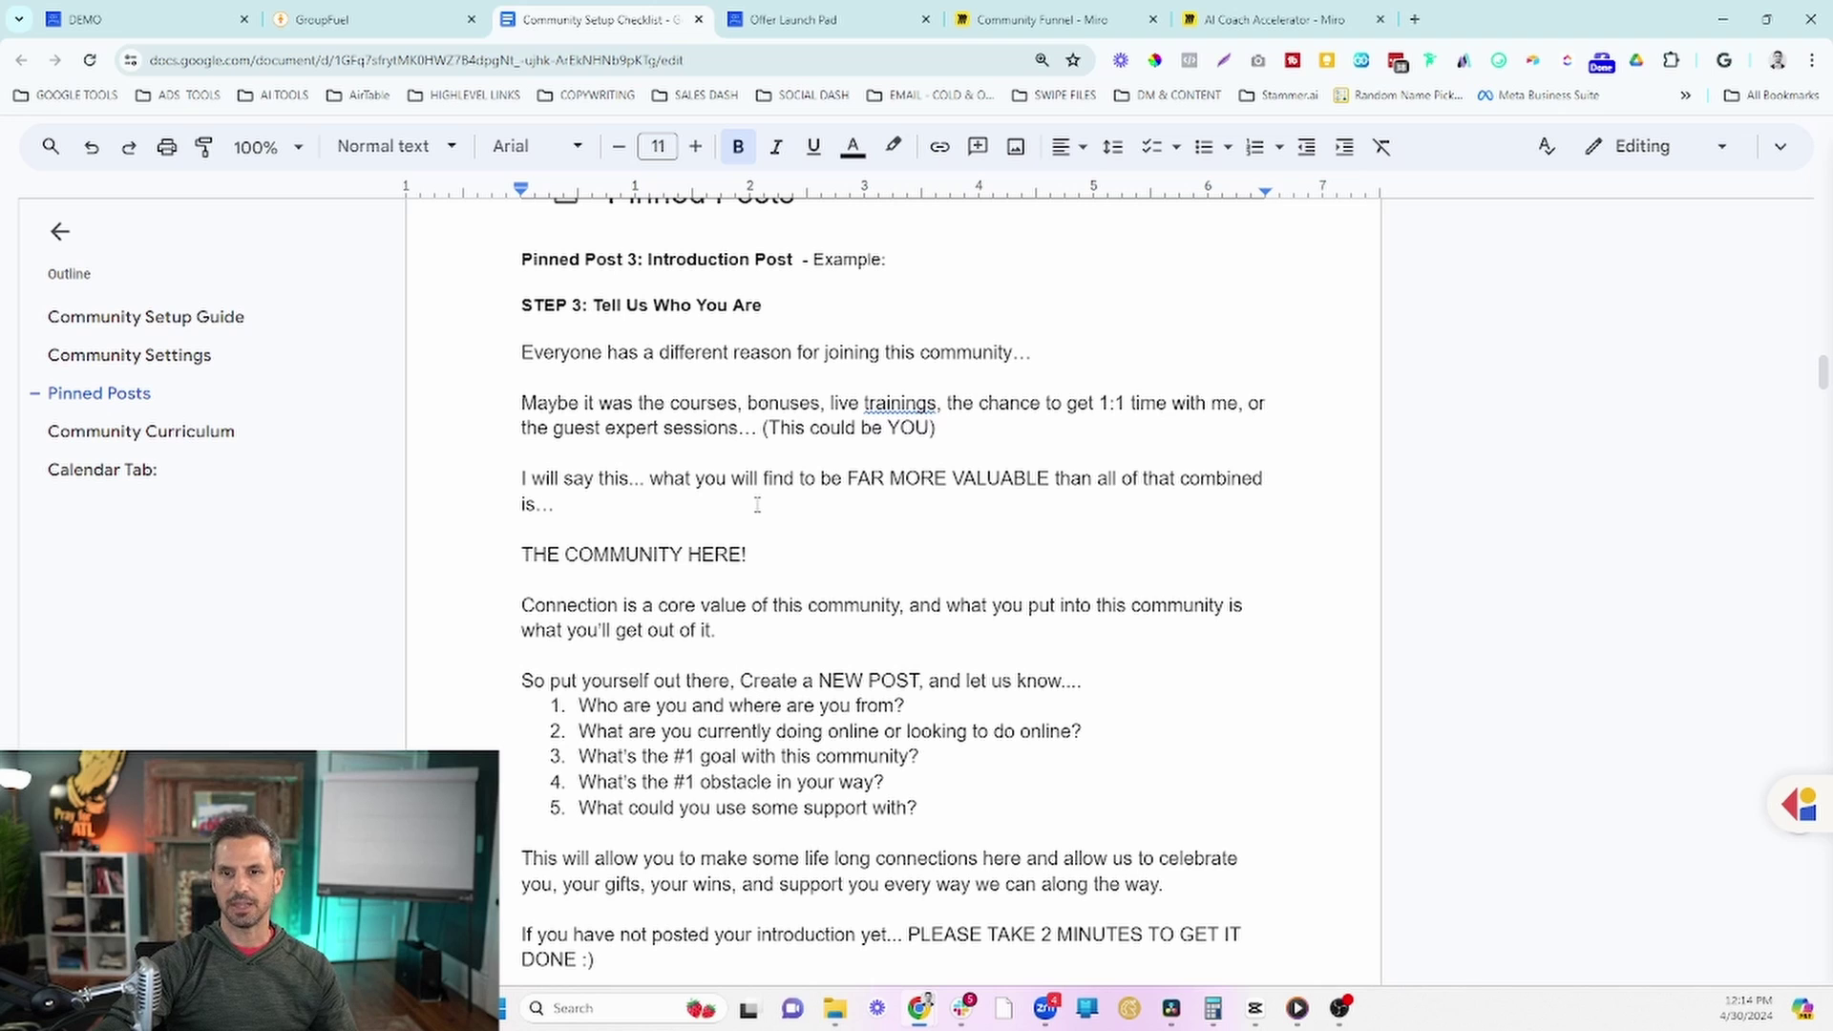
scroll(696, 618, down, 1)
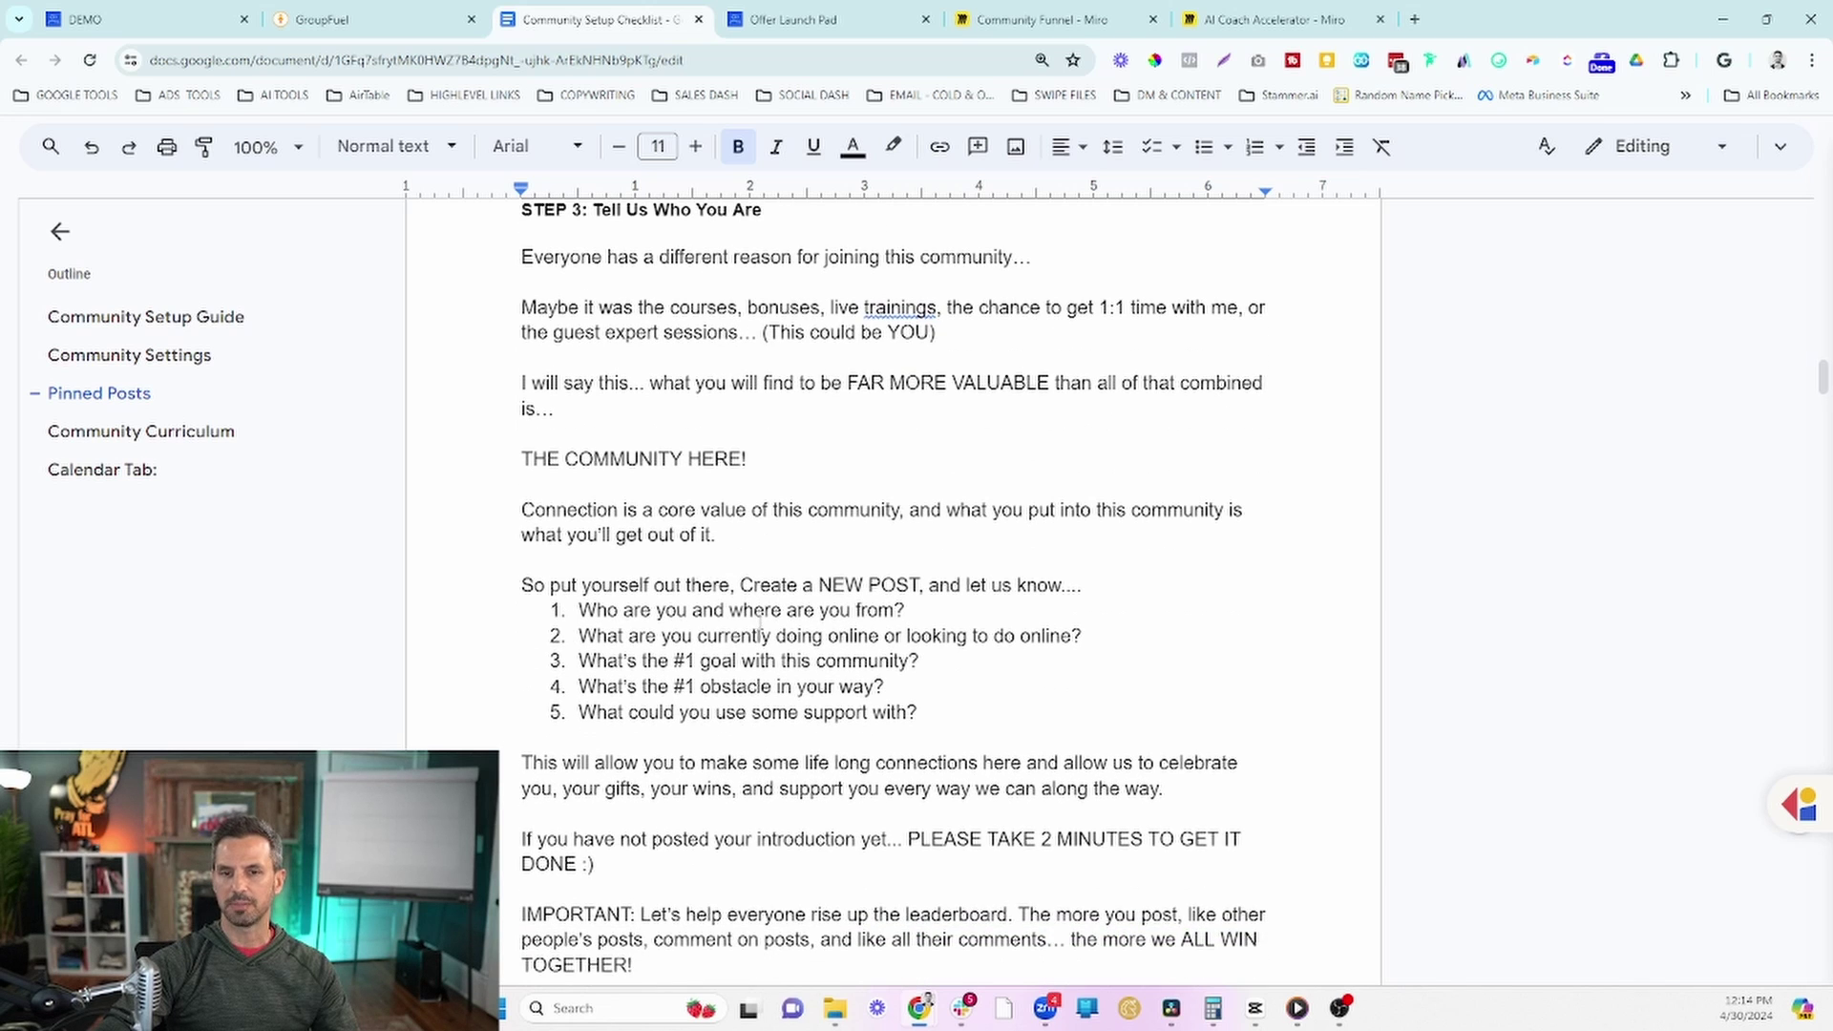
scroll(761, 625, down, 1)
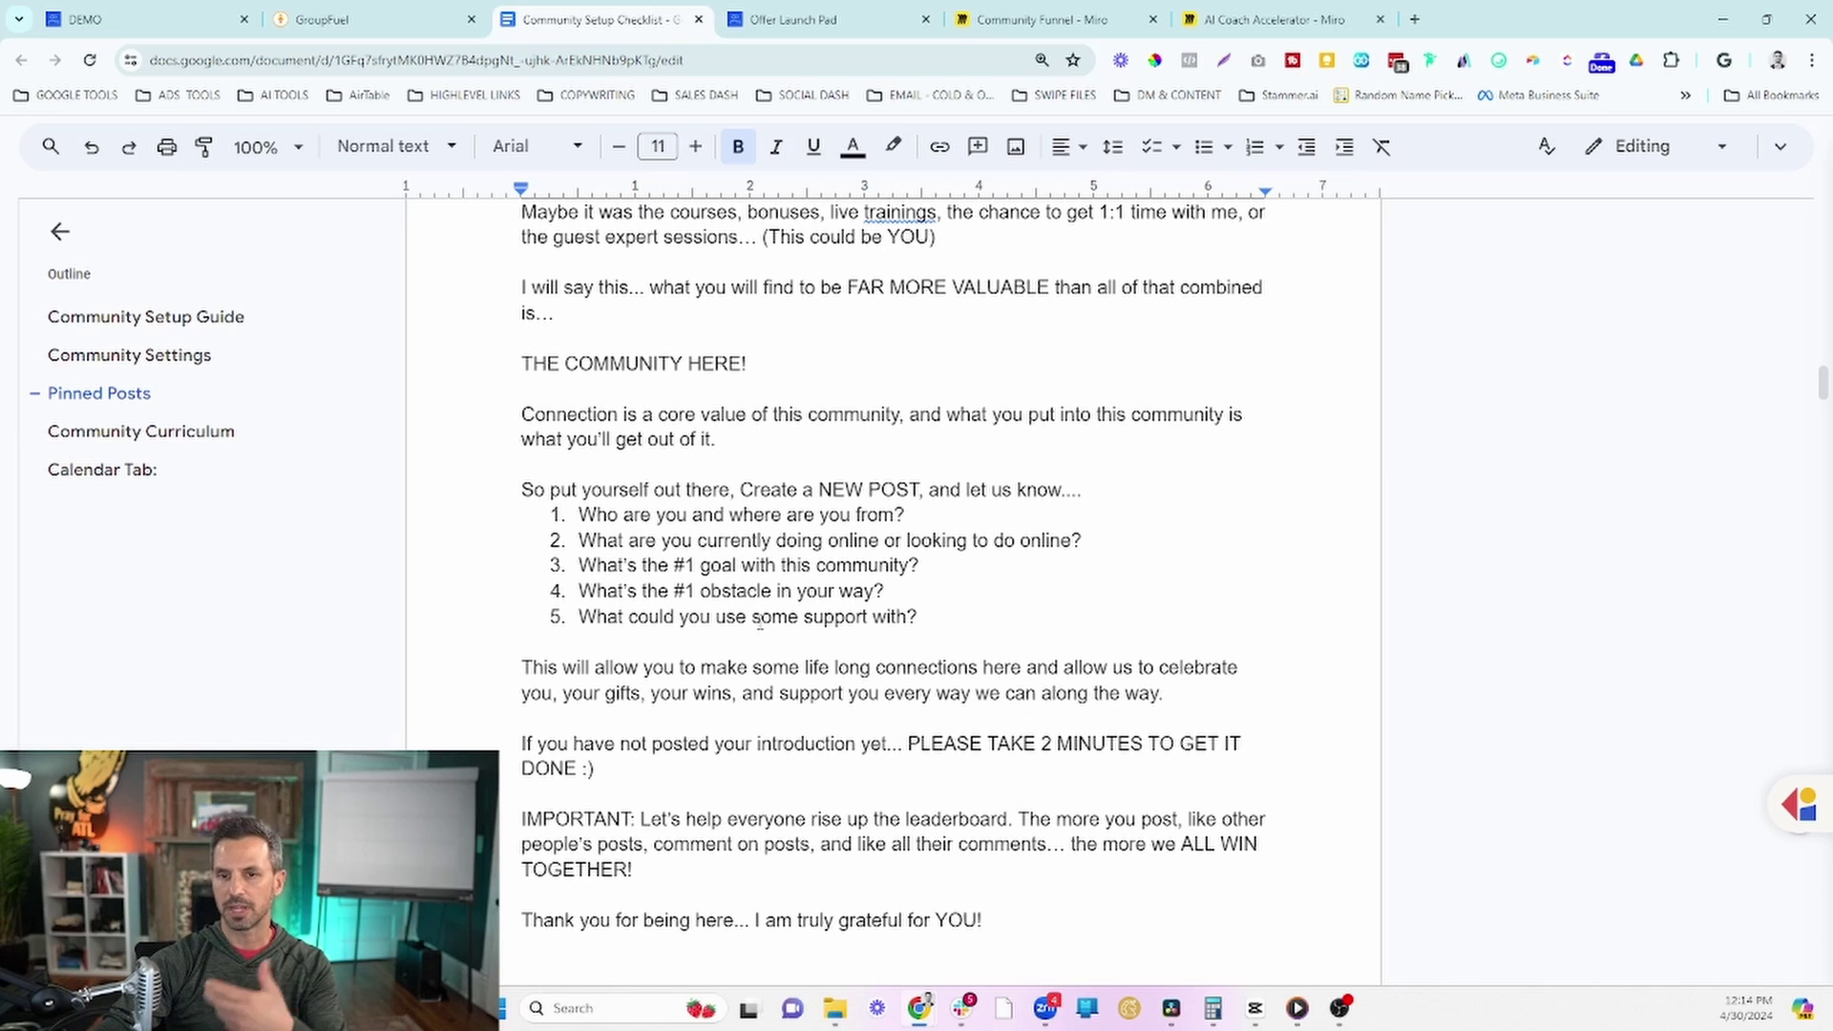
scroll(761, 626, down, 1)
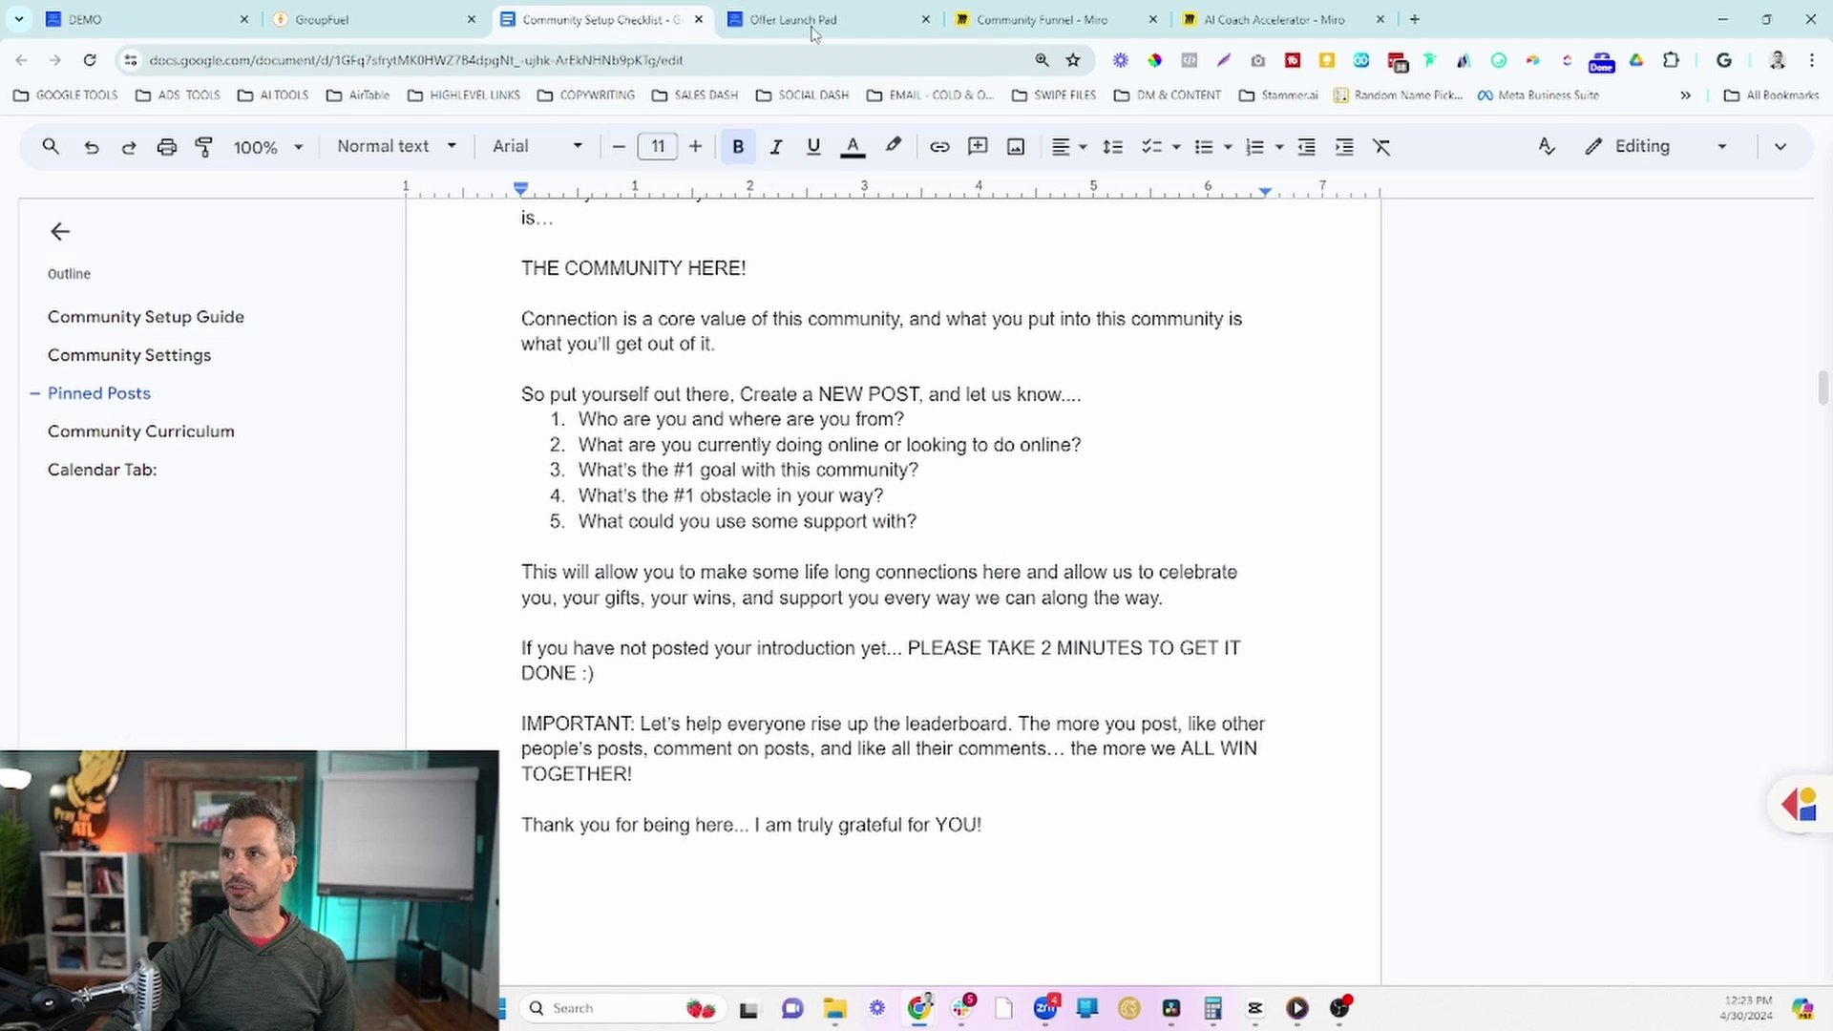
Step: Place the DEMO community's browser tab beside the Offer Launch Pad one and examine the course modules in DEMO's learning area
click(814, 19)
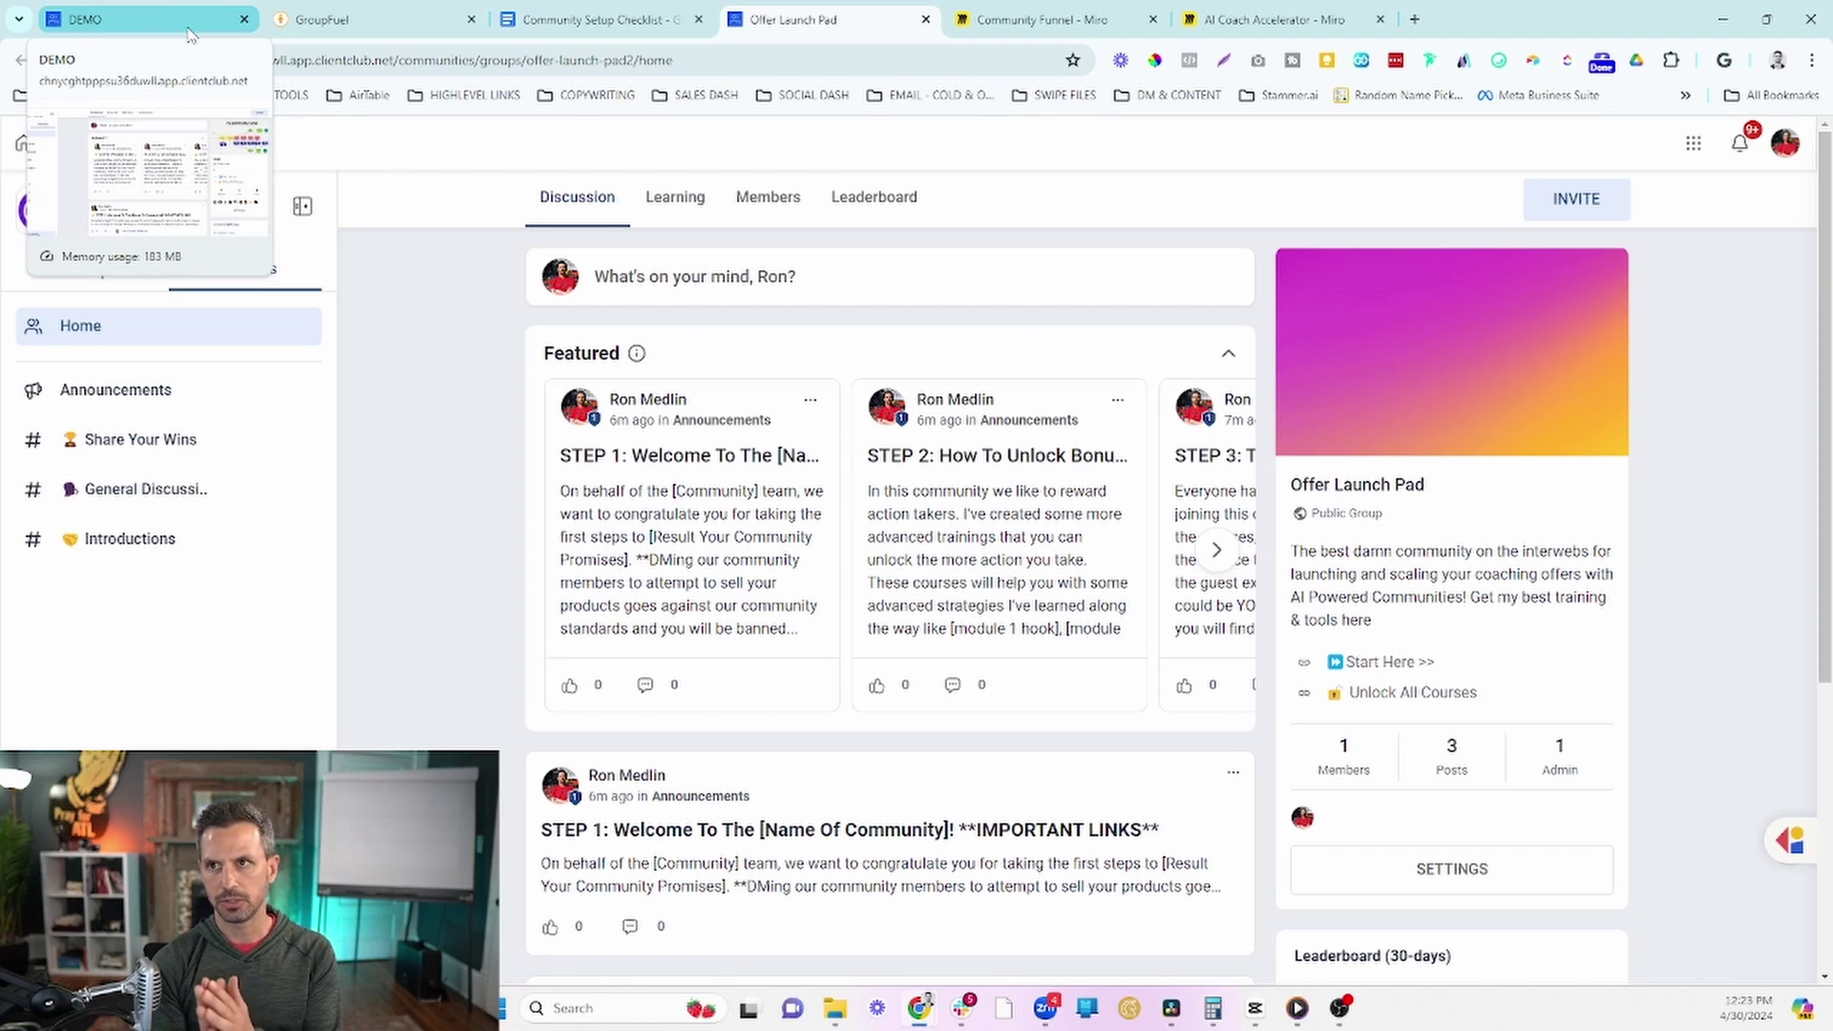
drag(189, 36, 668, 38)
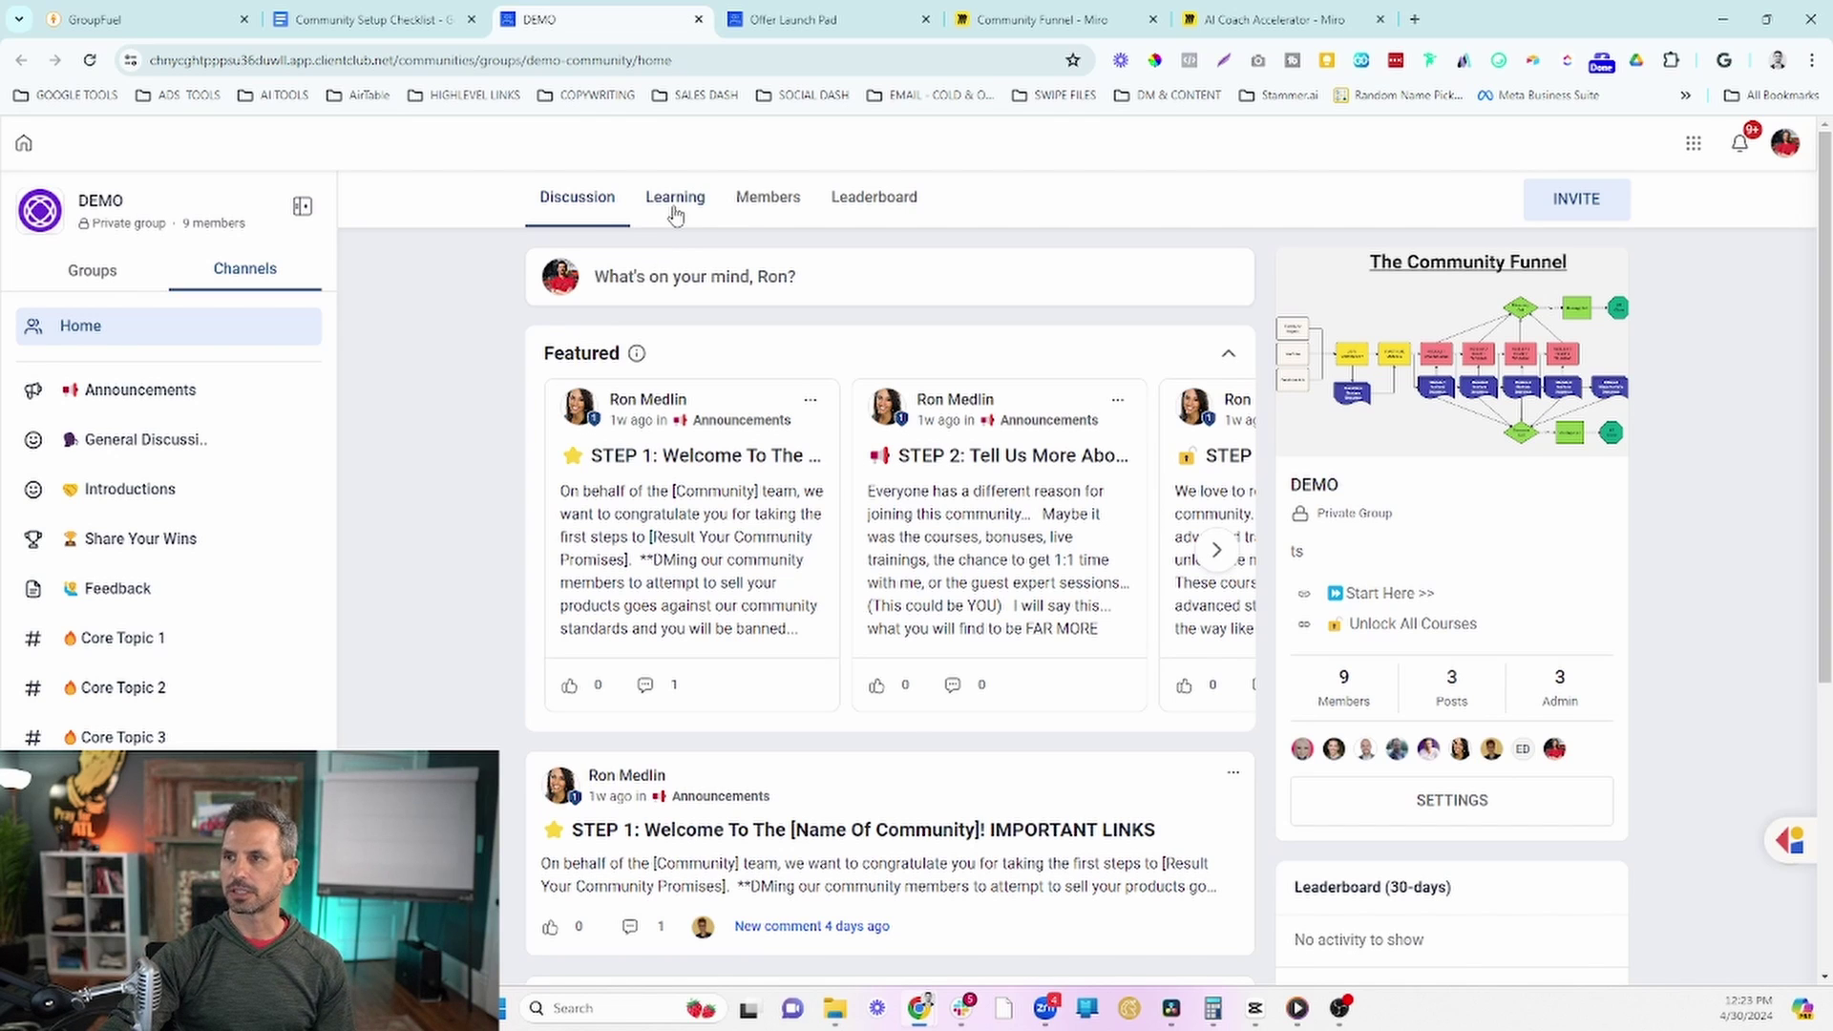
click(675, 214)
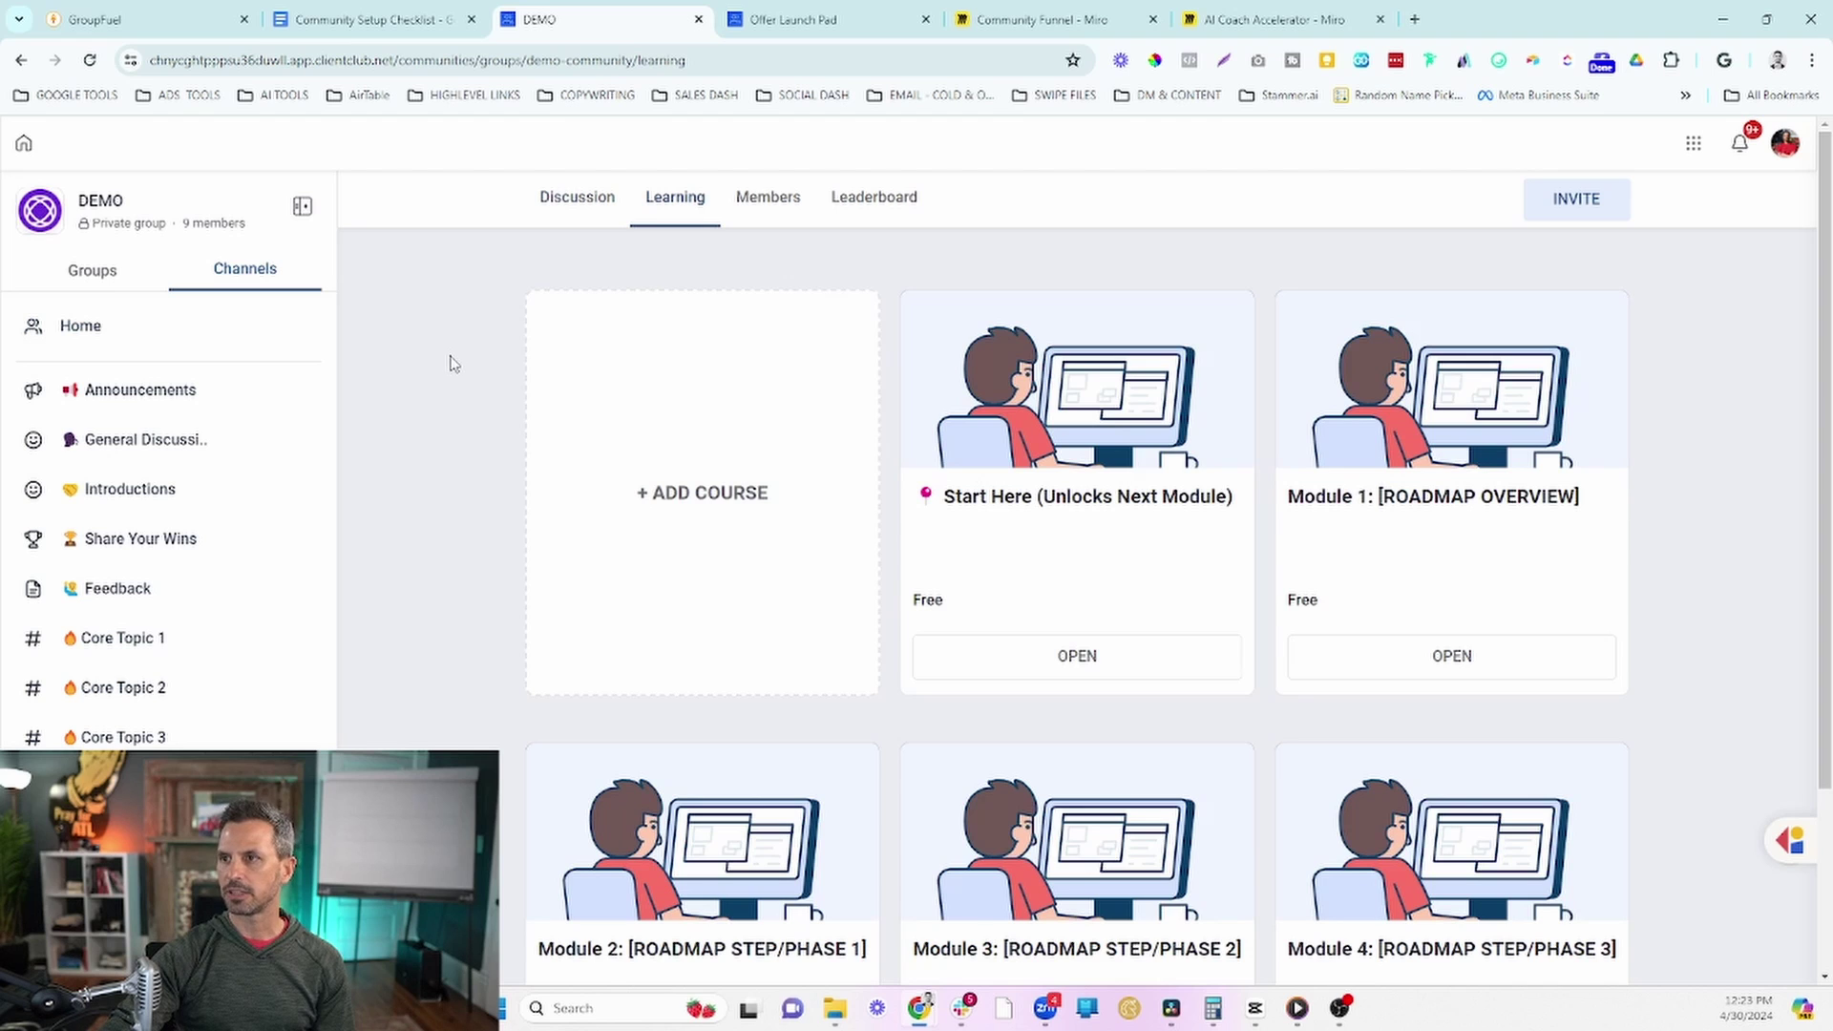
scroll(454, 375, down, 1)
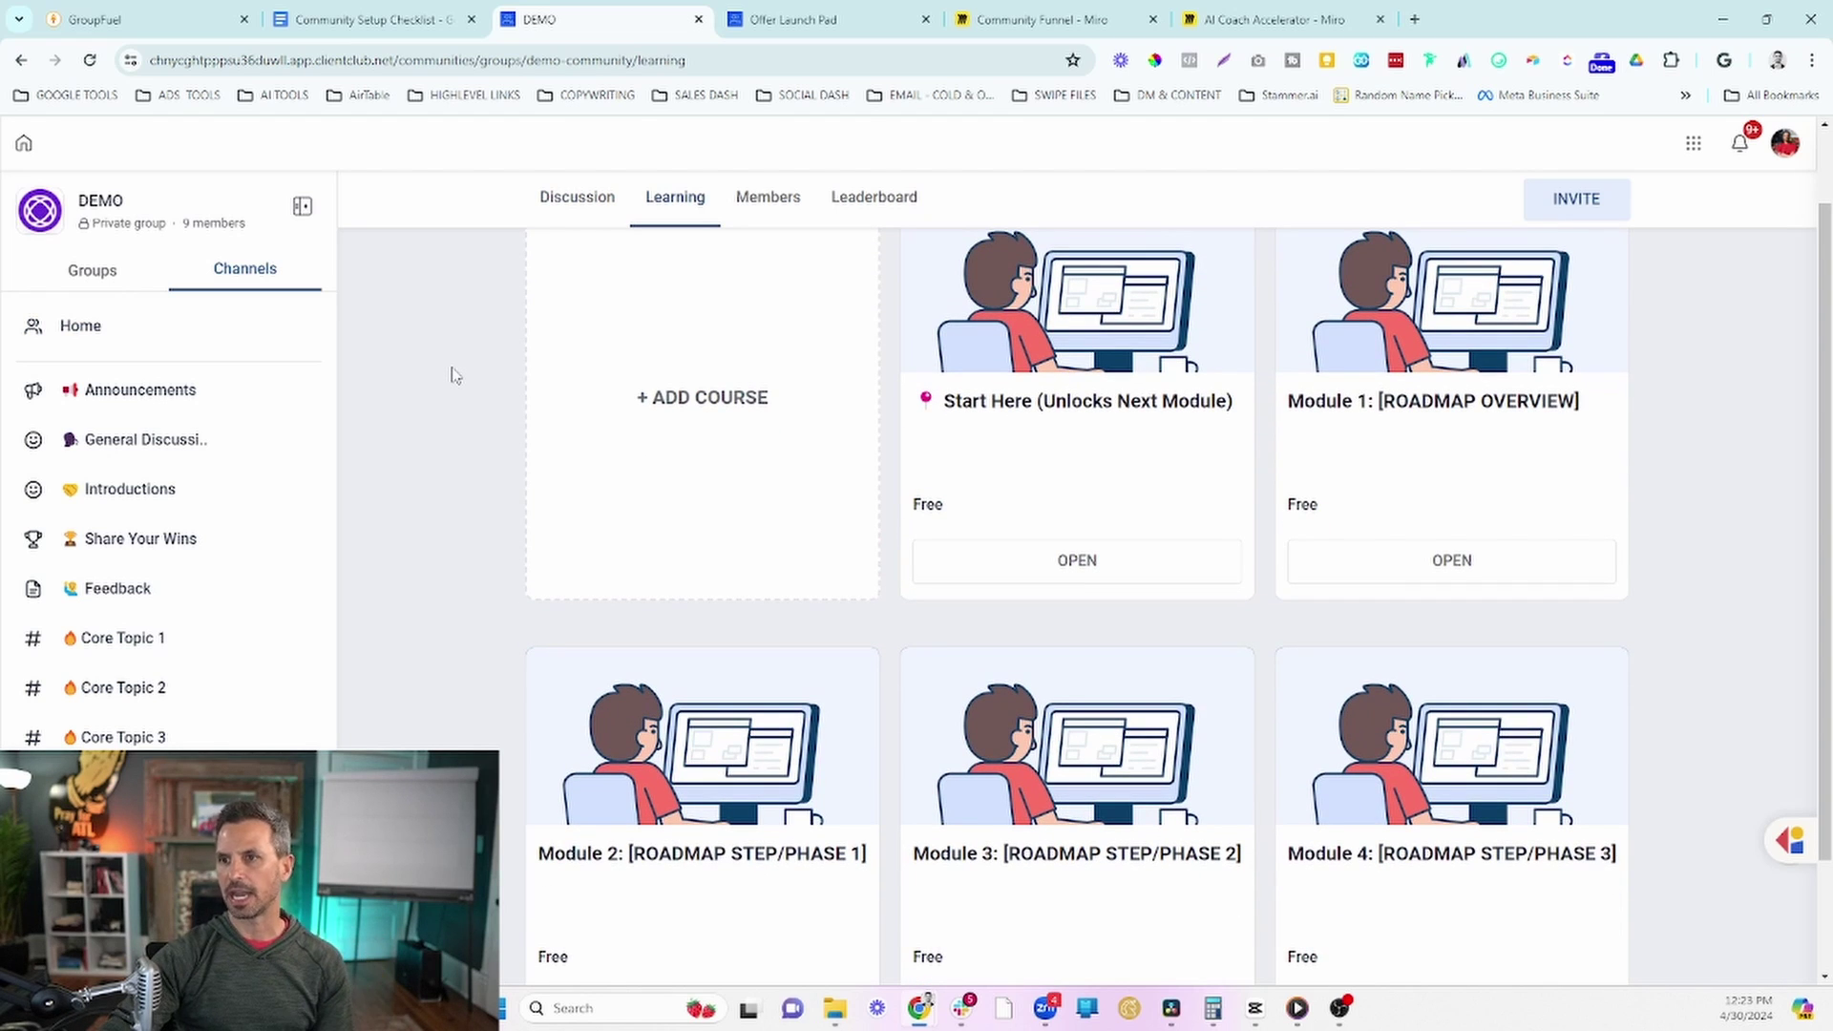
scroll(454, 375, up, 1)
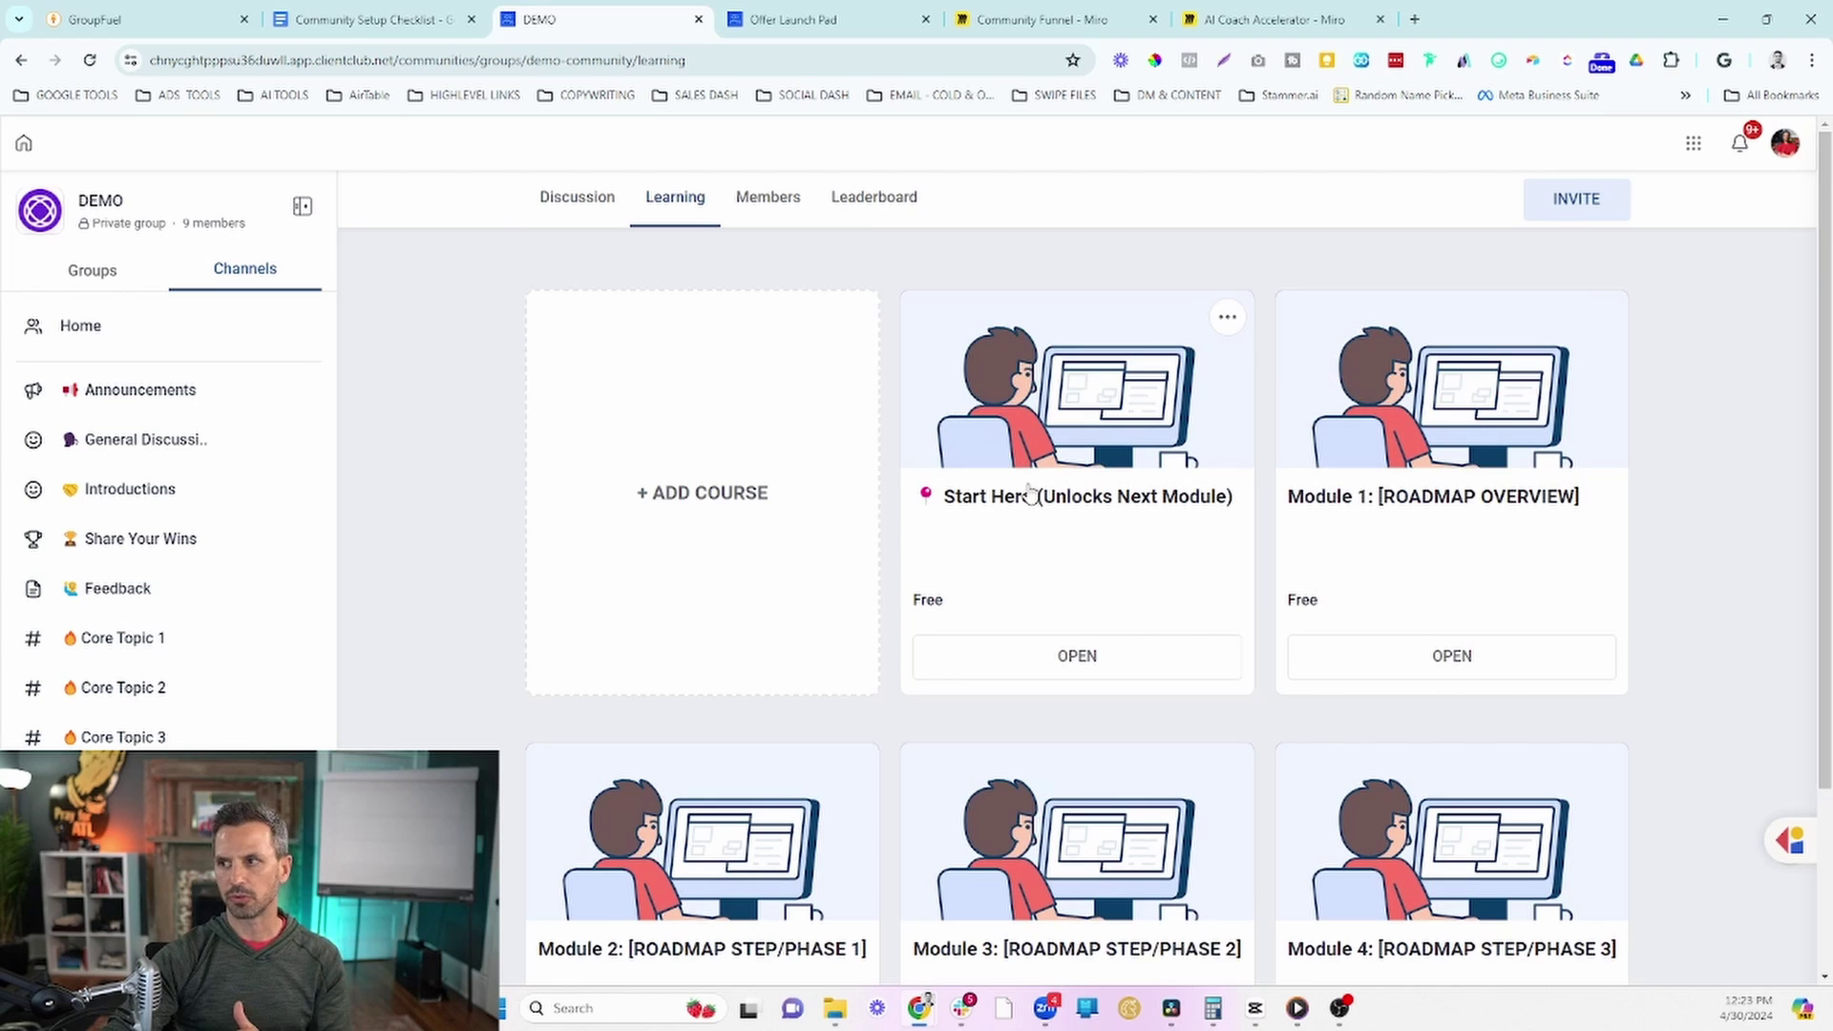
scroll(1403, 430, down, 2)
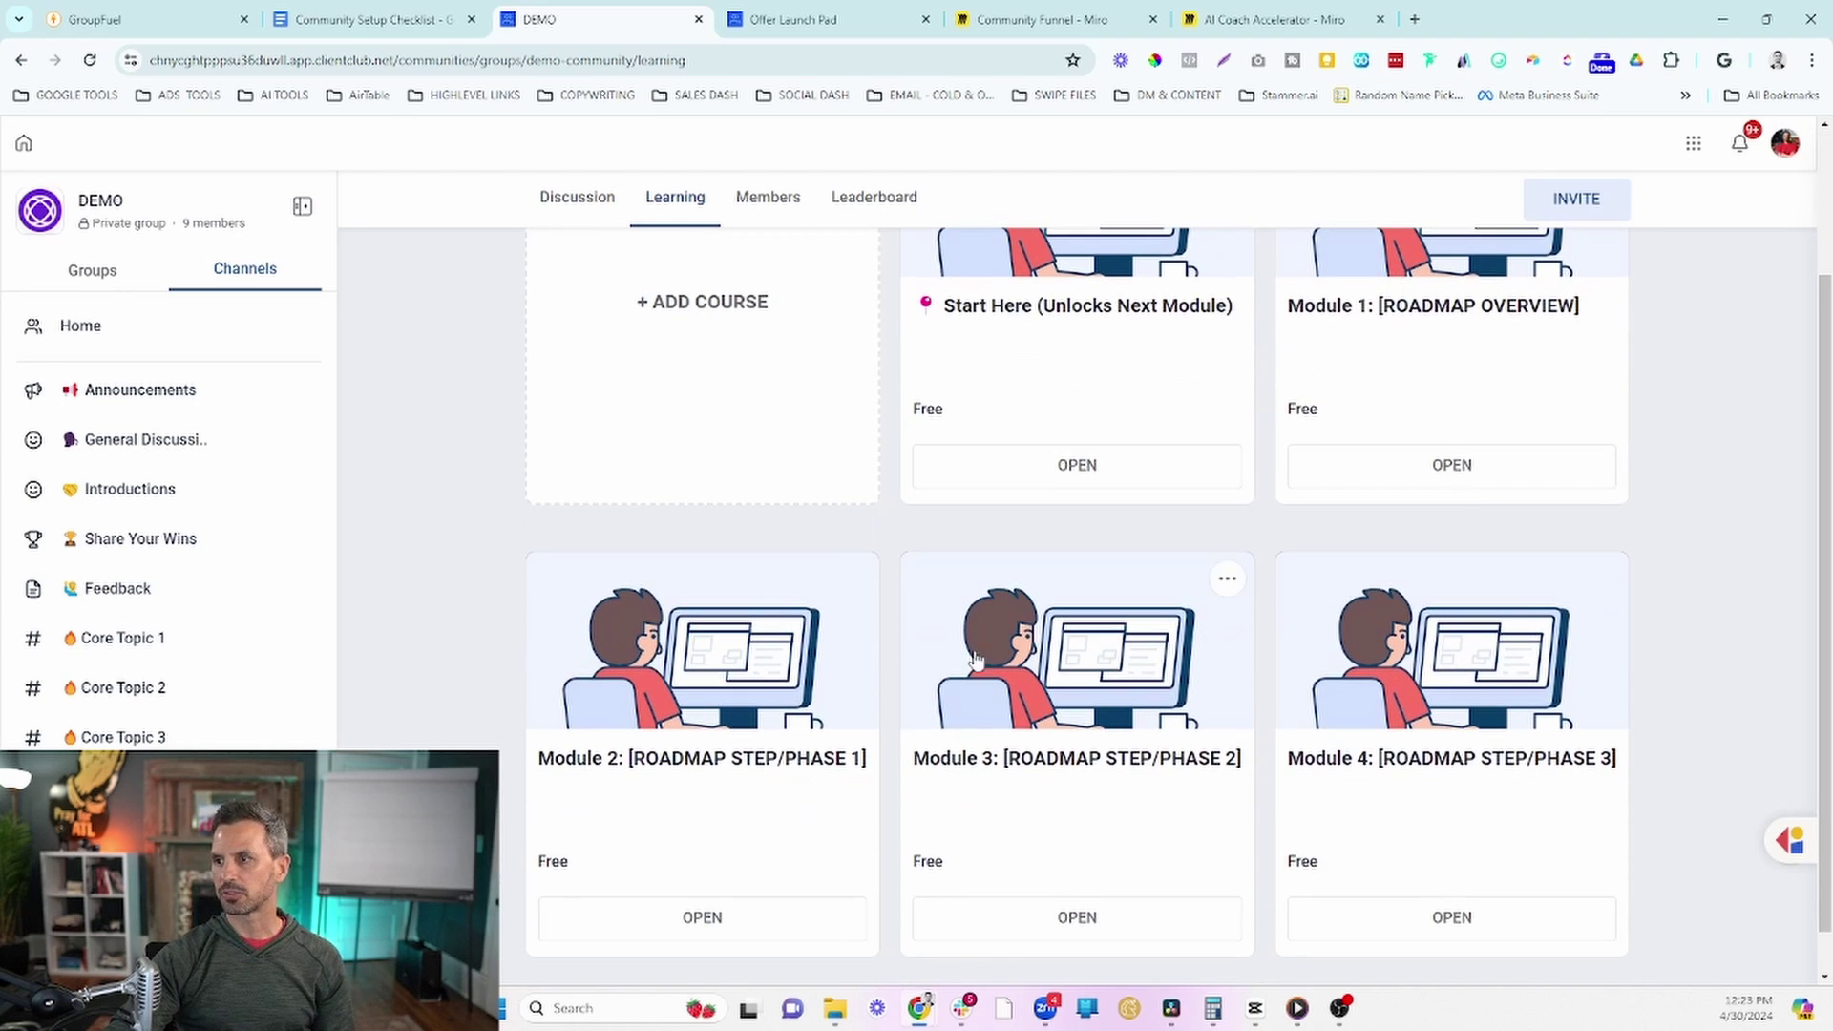
scroll(1160, 784, up, 1)
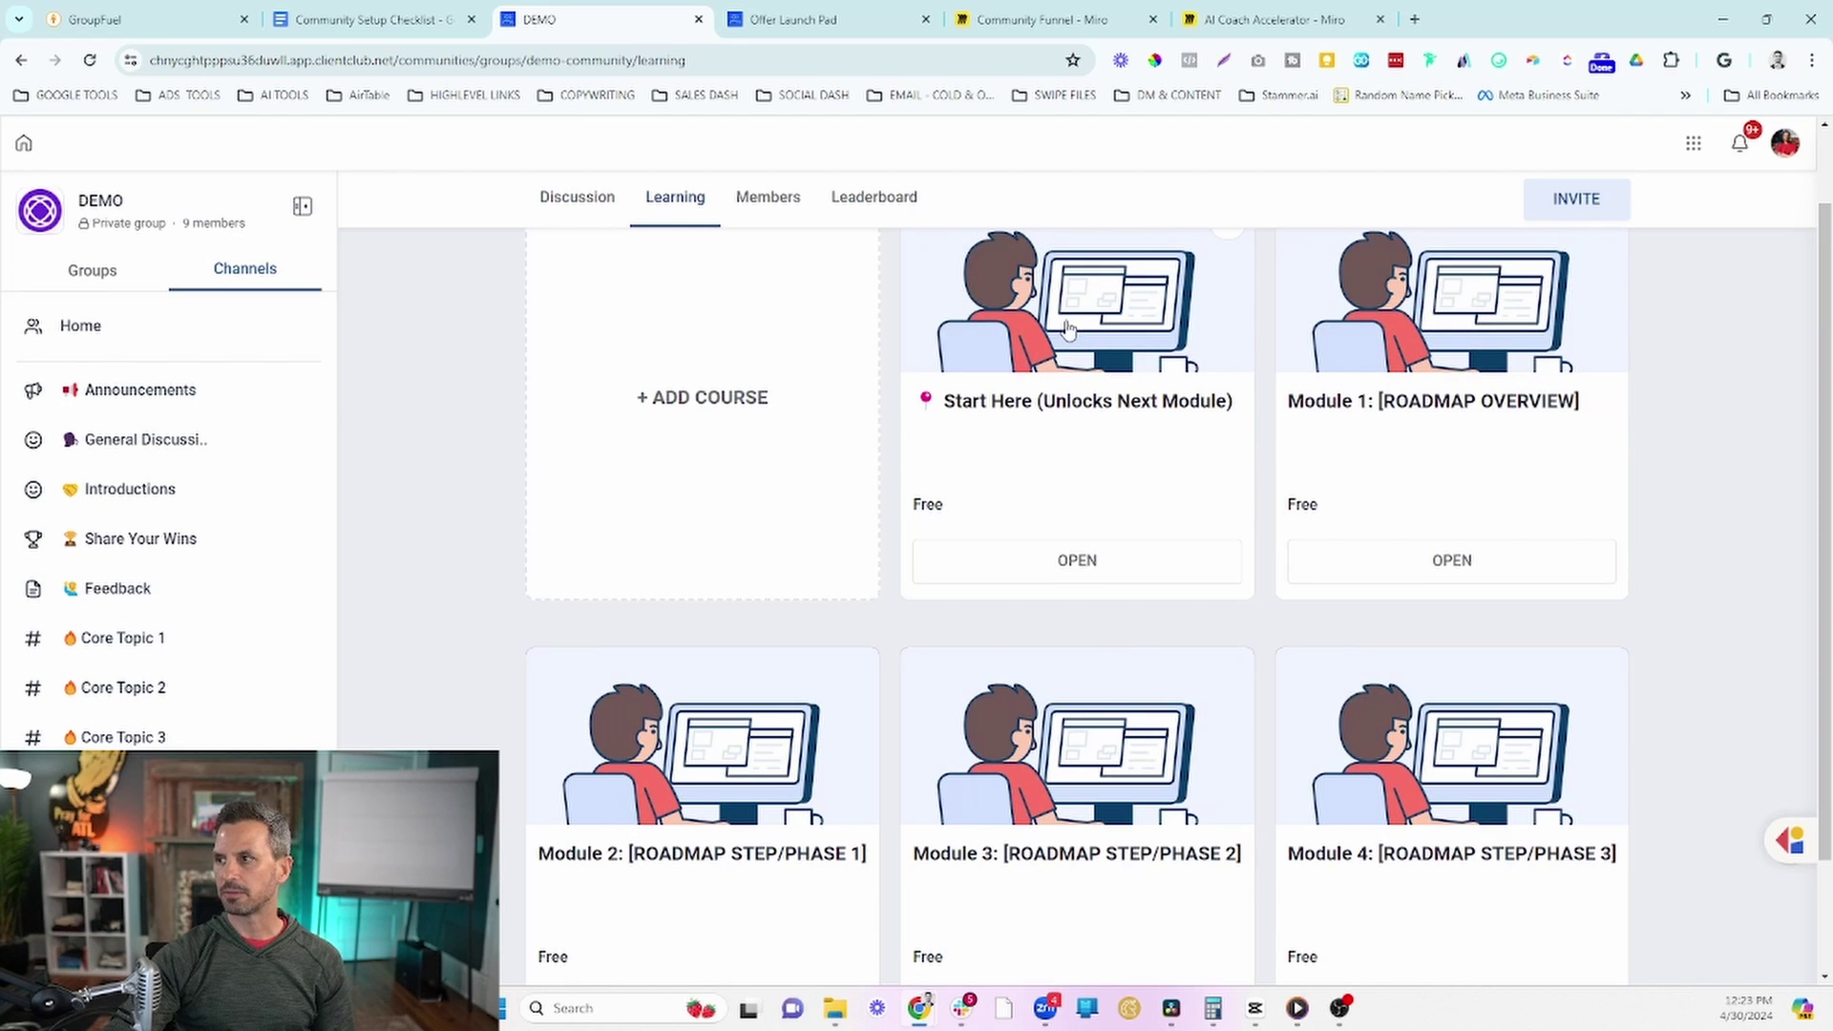
Step: Open the "Start Here (Unlocks Next Module)" course, look through its lessons, and view the "Unlock Module 1" lesson
click(1041, 329)
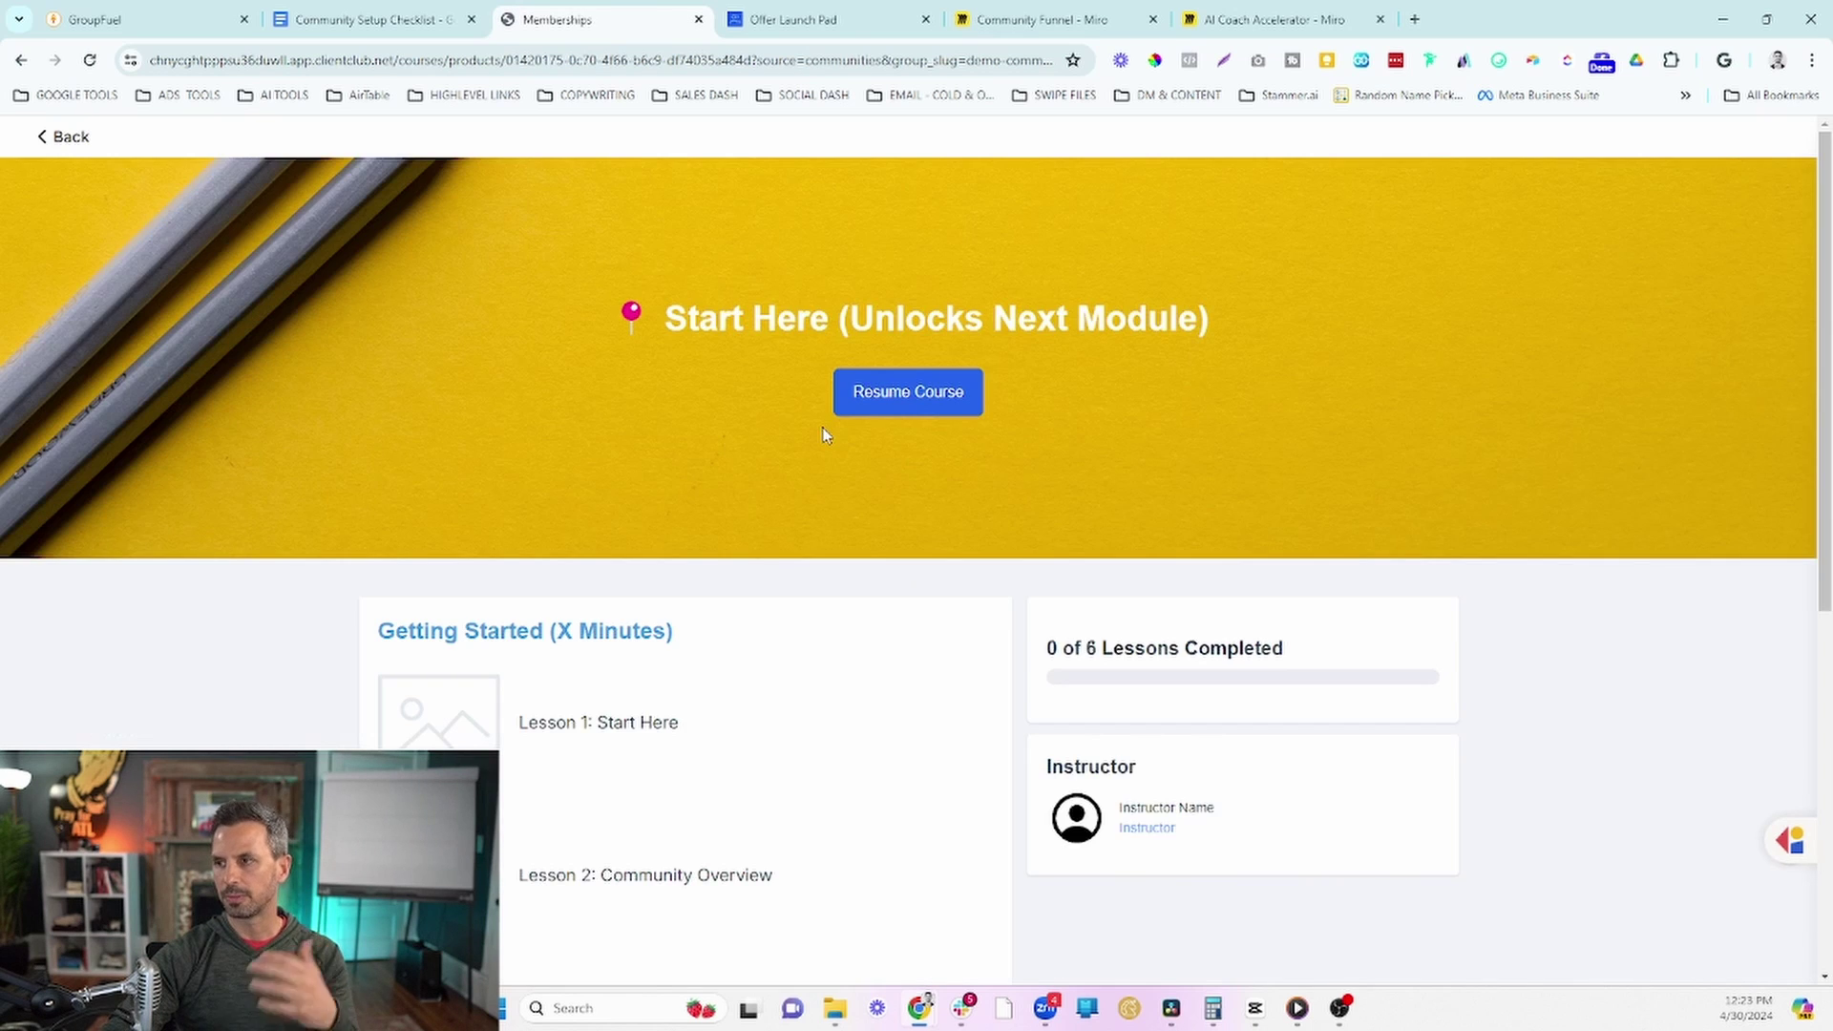
scroll(823, 435, down, 4)
scroll(816, 467, down, 3)
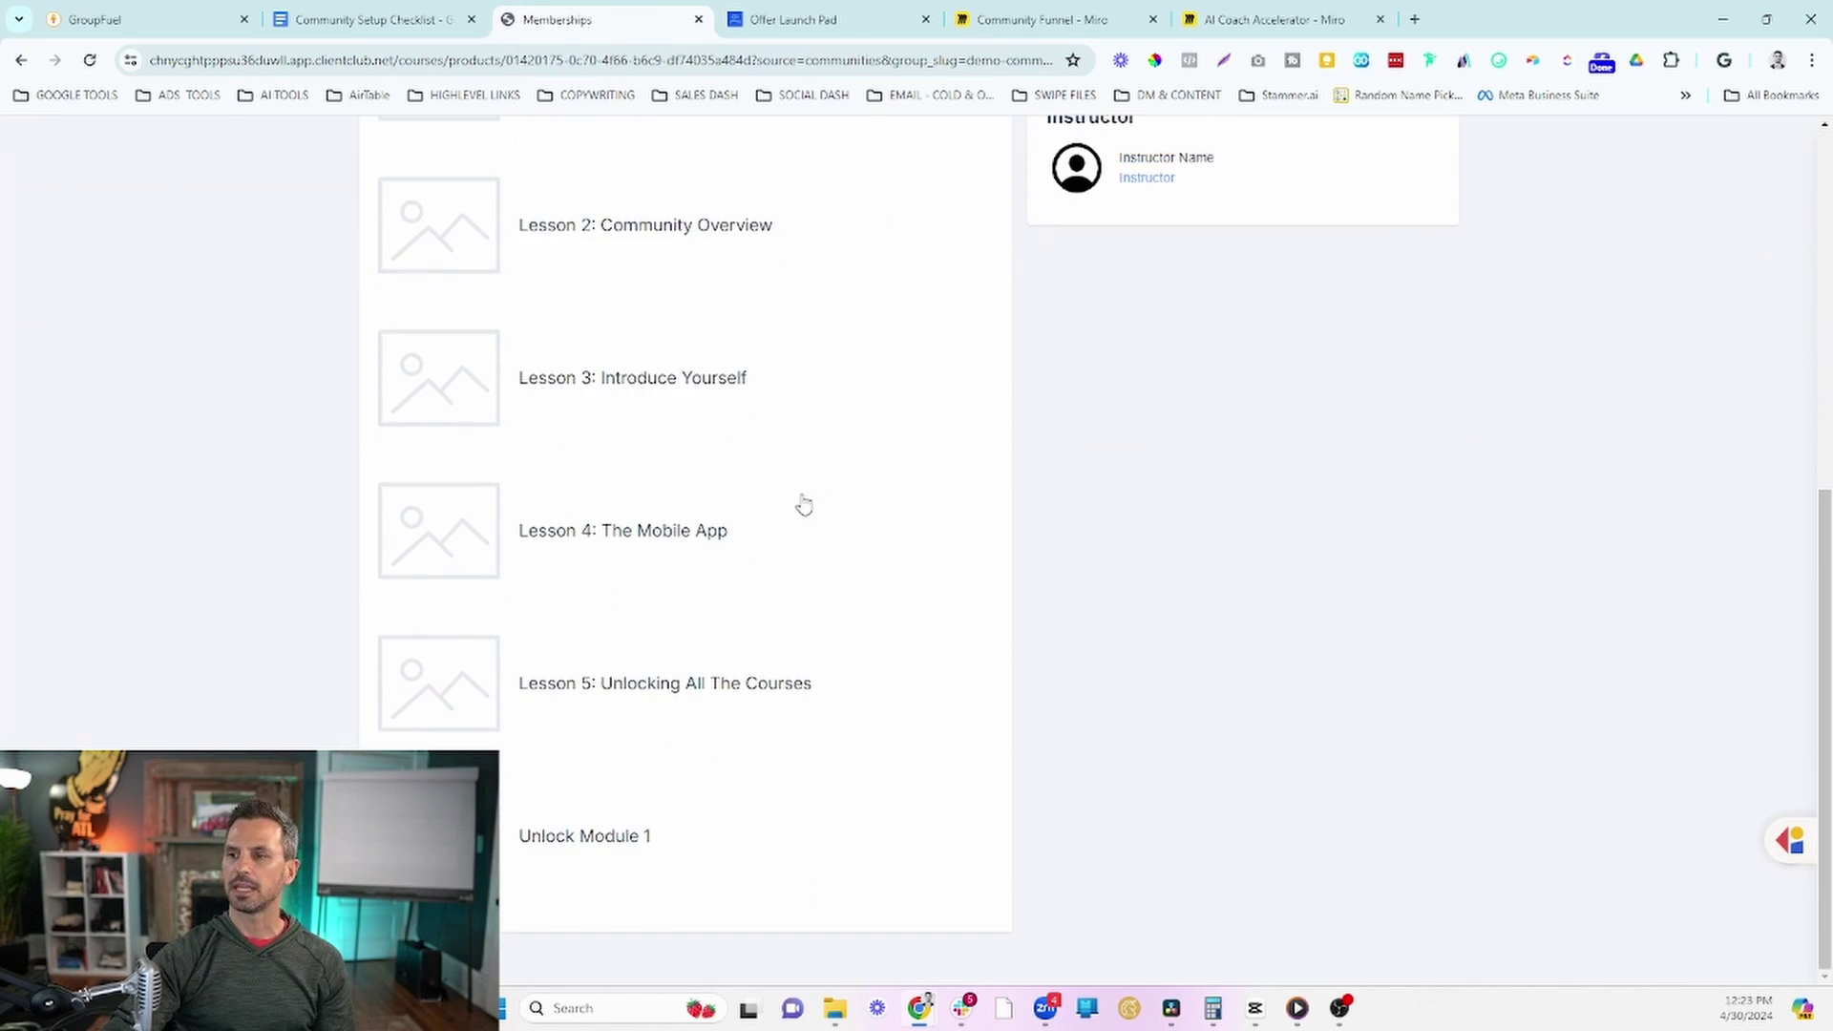
click(590, 840)
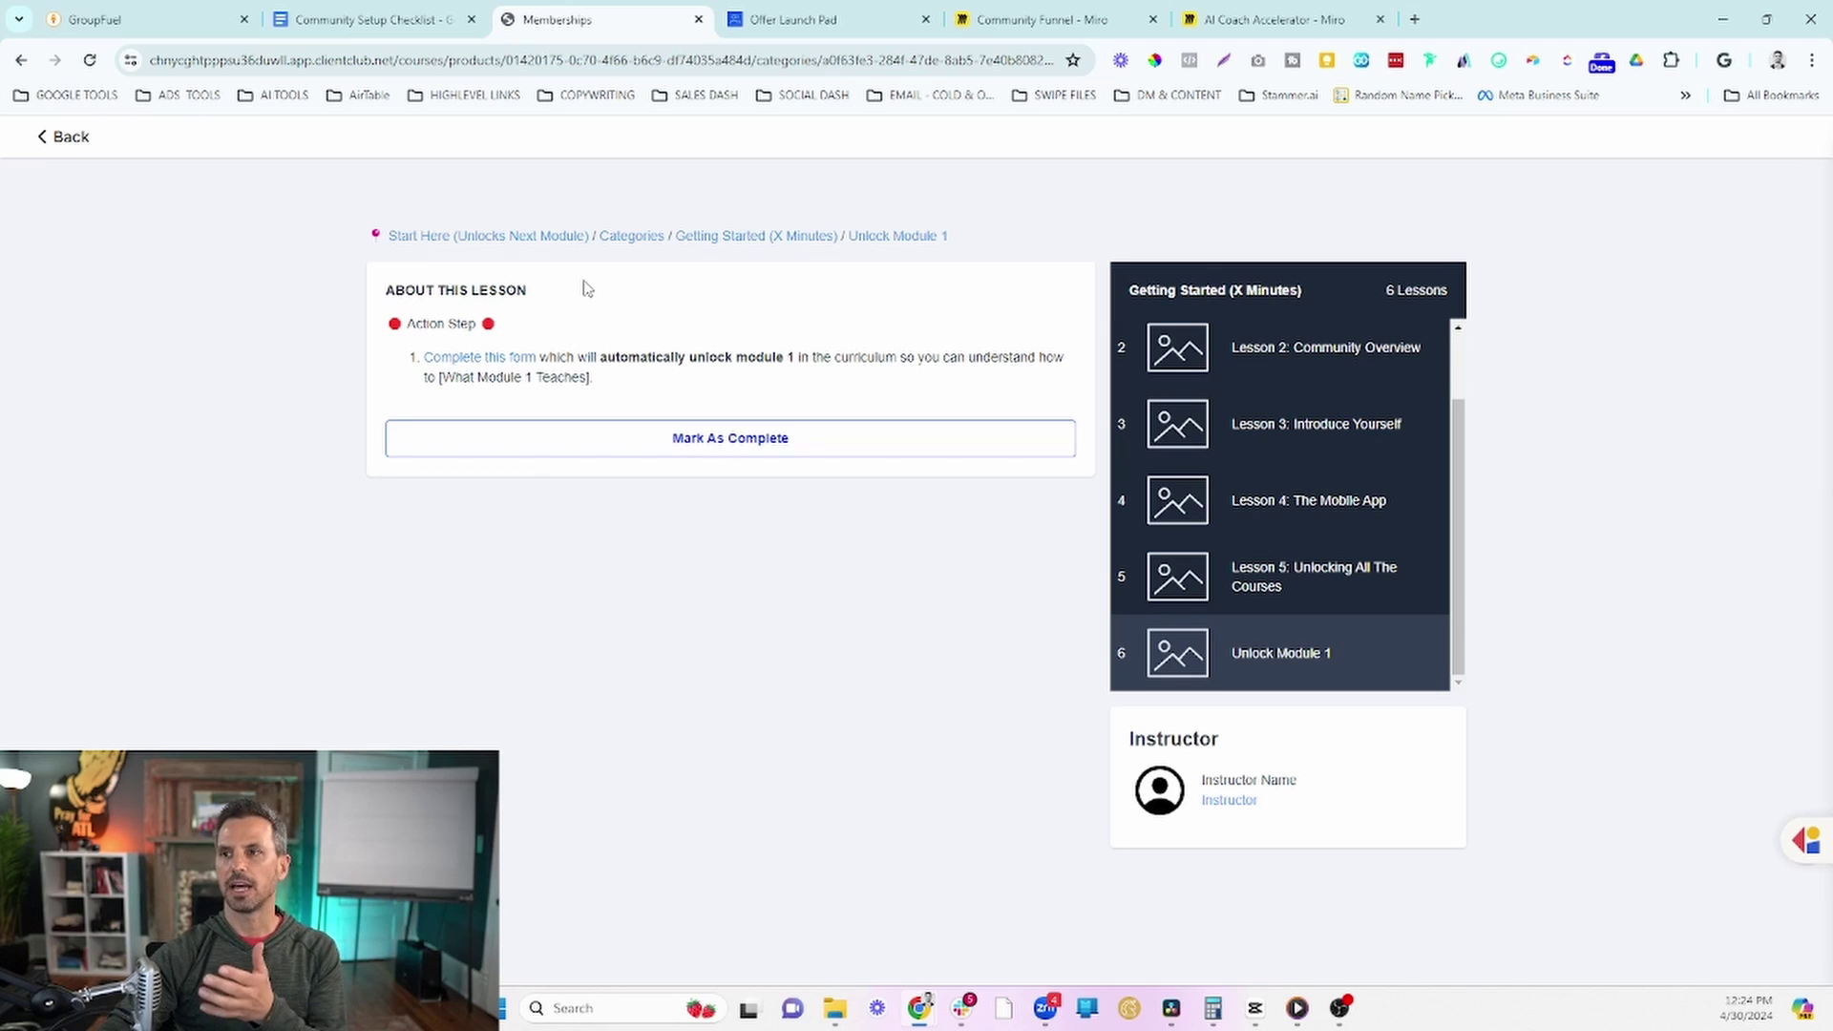
Step: Switch to the Community Funnel board in Miro to examine how the modules fit into the funnel
click(1007, 29)
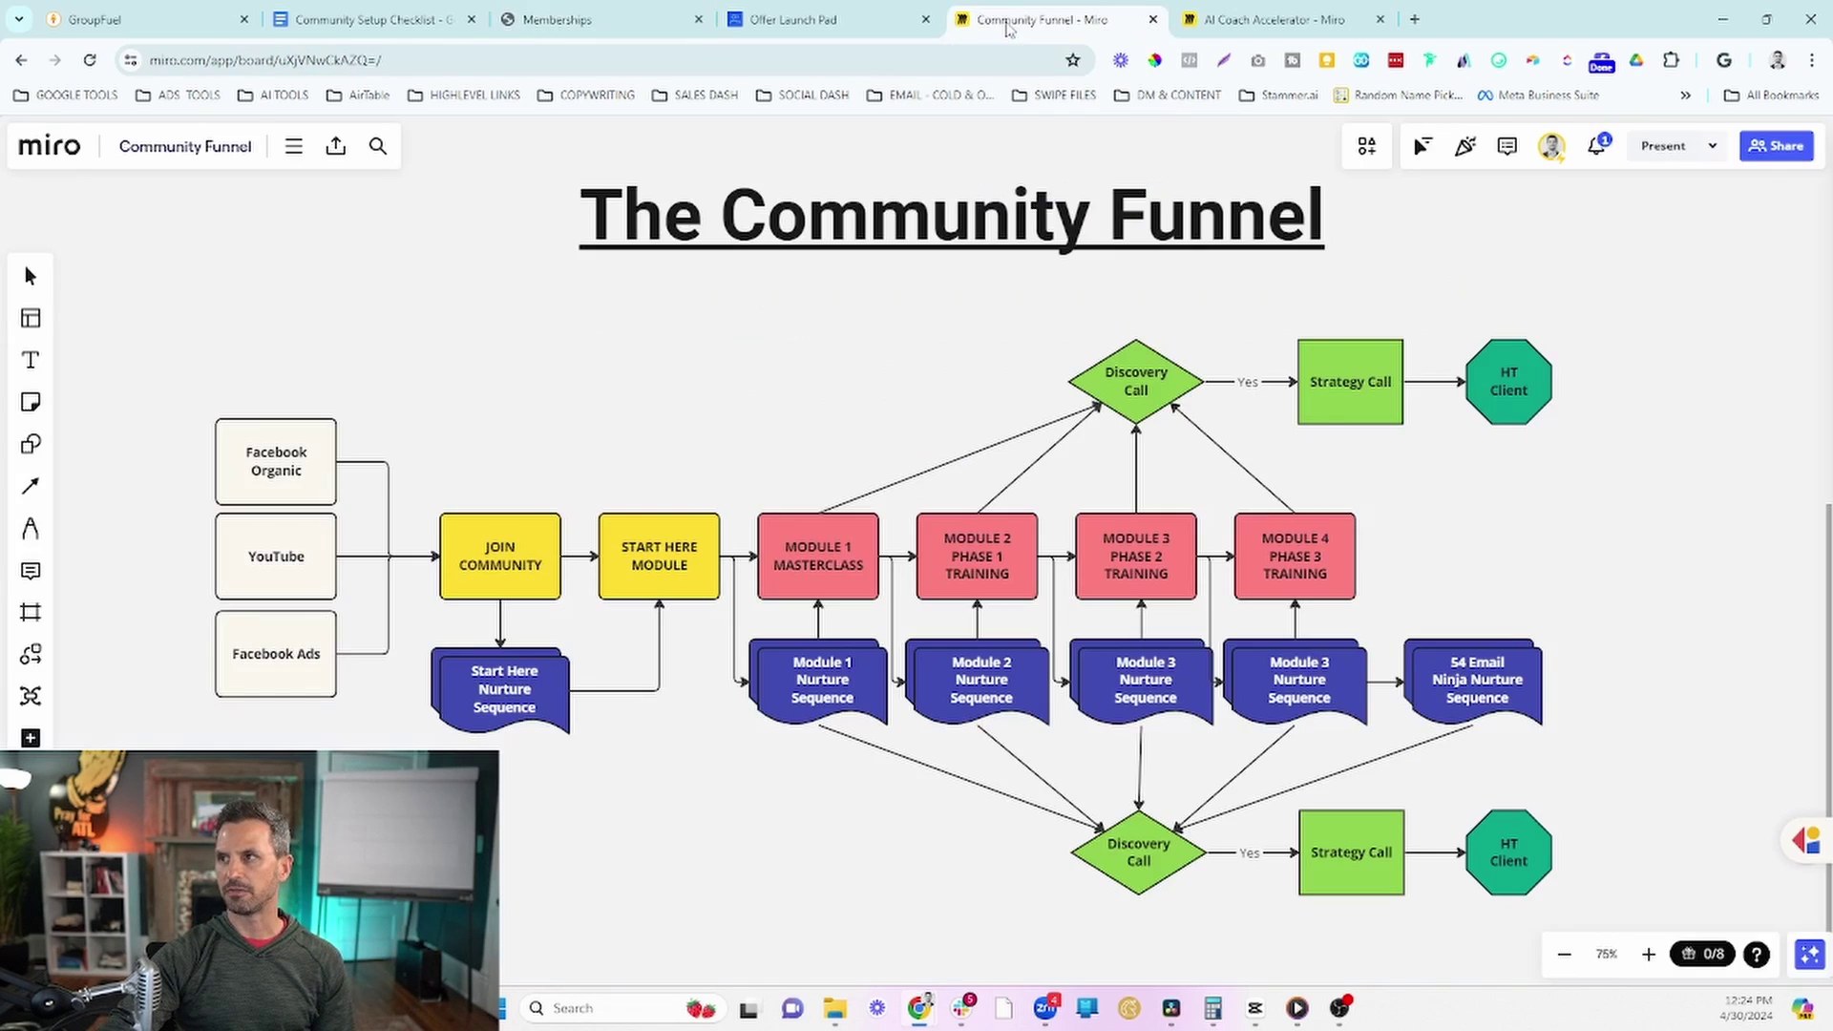